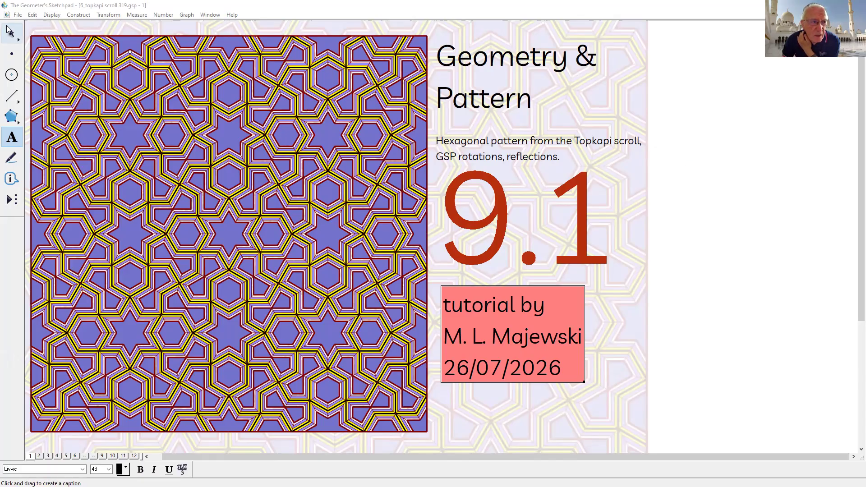
# Step: Clear the caption selection on the title page and view the Topkapi scroll images on pages 2 and 3
pyautogui.click(10, 32)
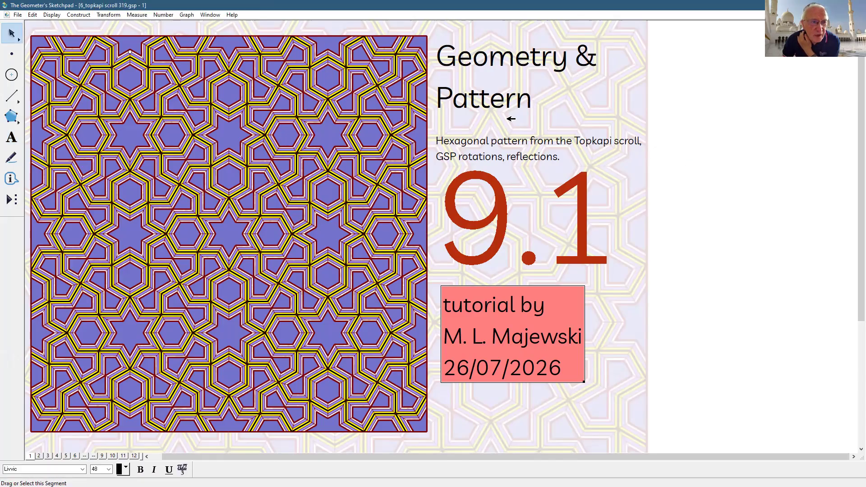
pyautogui.click(735, 156)
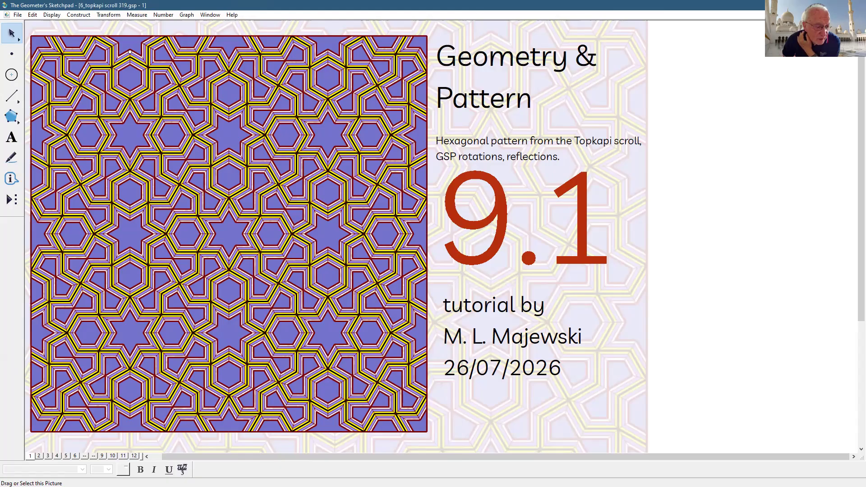
pyautogui.click(39, 456)
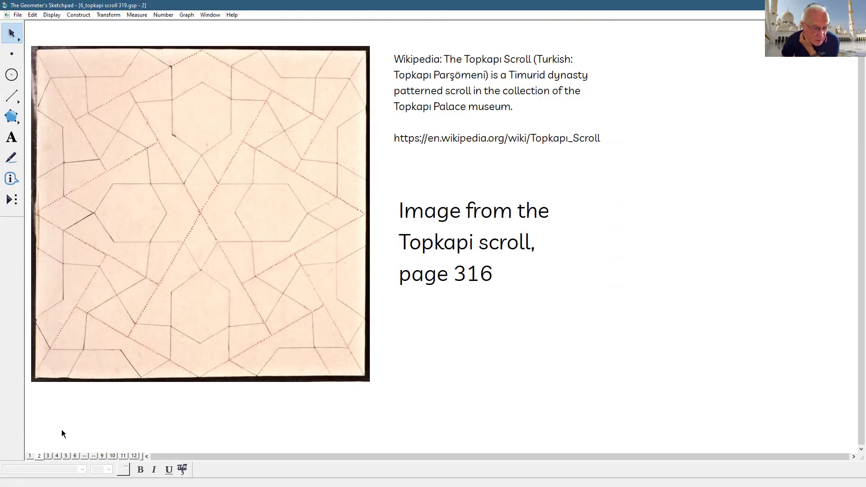
pyautogui.click(48, 456)
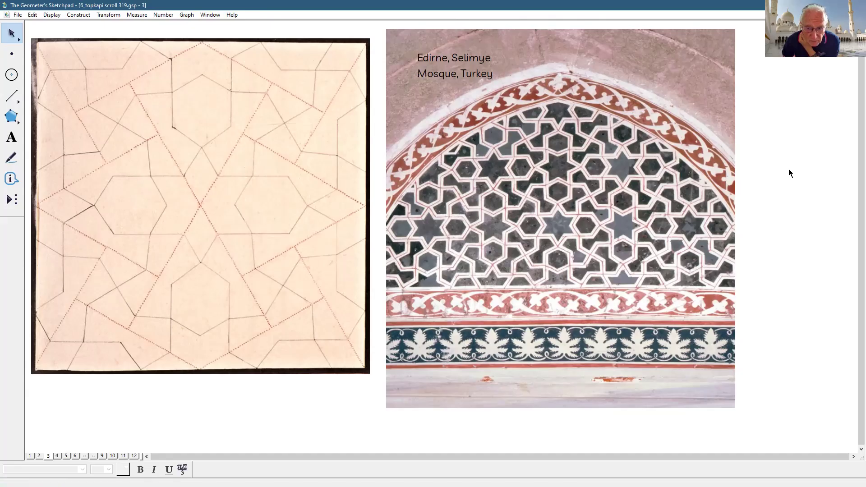
# Step: Draw medium red segments from the scroll image's centre to the midpoints of its lower and right edges, marking one quarter
pyautogui.click(11, 95)
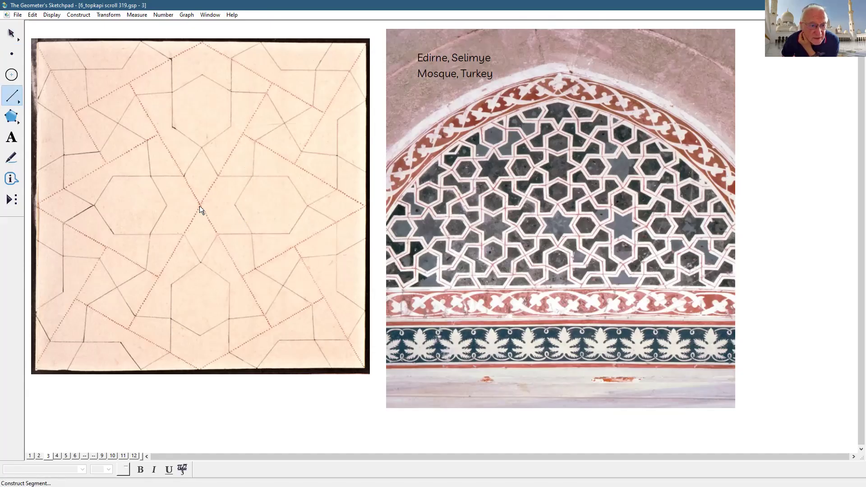
pyautogui.moveTo(199, 206); pyautogui.dragTo(198, 375)
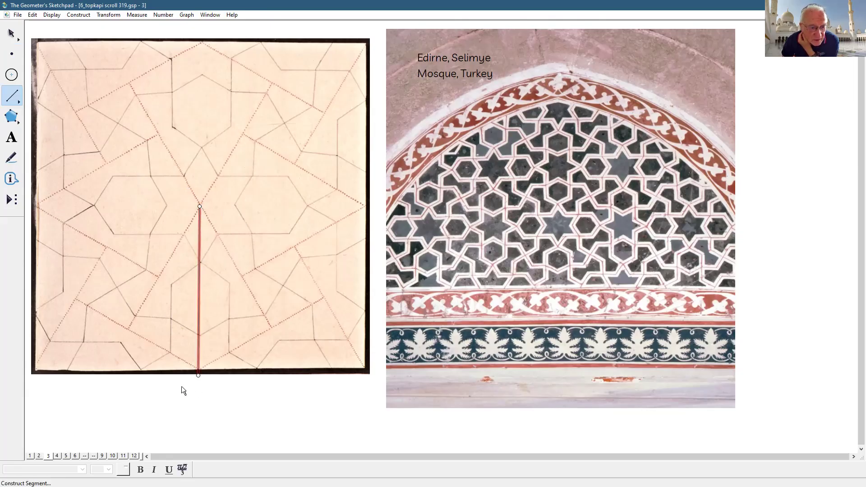
pyautogui.click(52, 15)
pyautogui.moveTo(153, 36)
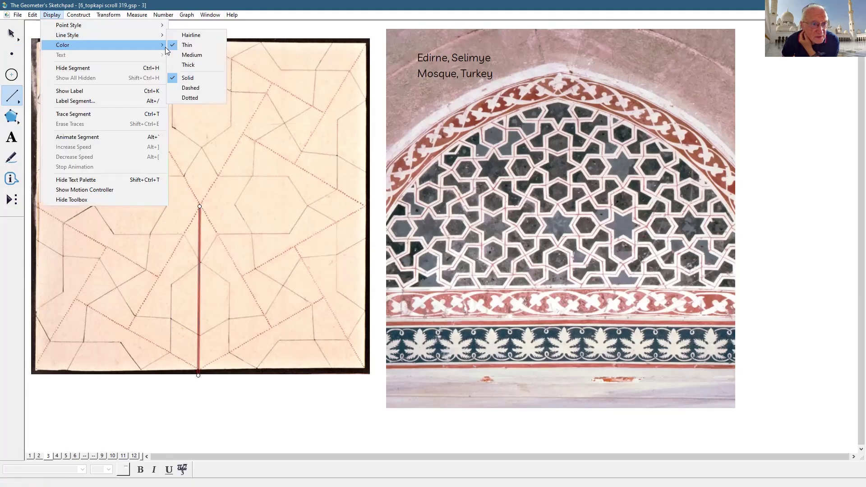
pyautogui.click(192, 58)
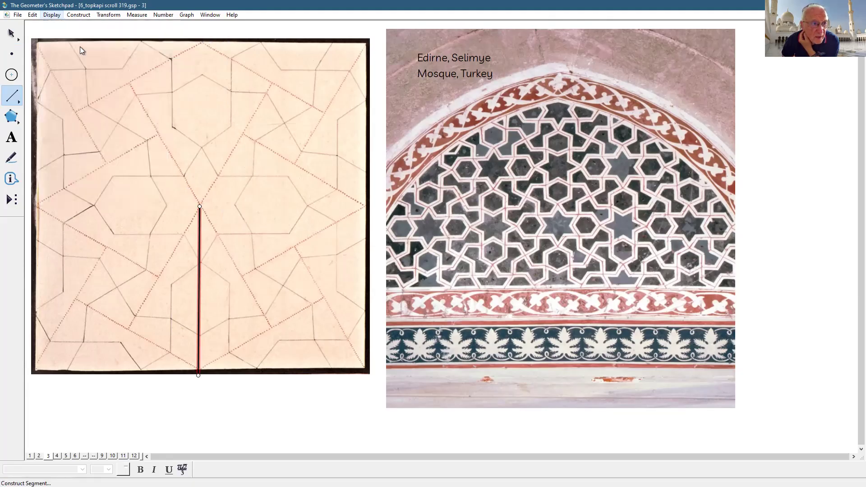
pyautogui.click(52, 15)
pyautogui.moveTo(81, 45)
pyautogui.click(214, 51)
pyautogui.moveTo(199, 206); pyautogui.dragTo(367, 206)
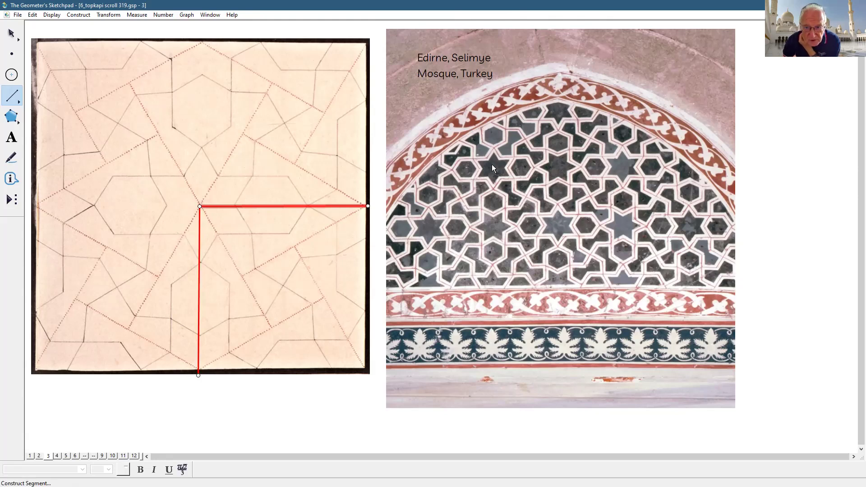
# Step: Outline a square repeat unit between four star centres on the Selimiye Mosque photo and nudge its upper-left corner down slightly
pyautogui.moveTo(493, 165)
pyautogui.mouseDown()
pyautogui.moveTo(493, 227)
pyautogui.moveTo(563, 226)
pyautogui.moveTo(562, 166)
pyautogui.moveTo(493, 167)
pyautogui.mouseUp()
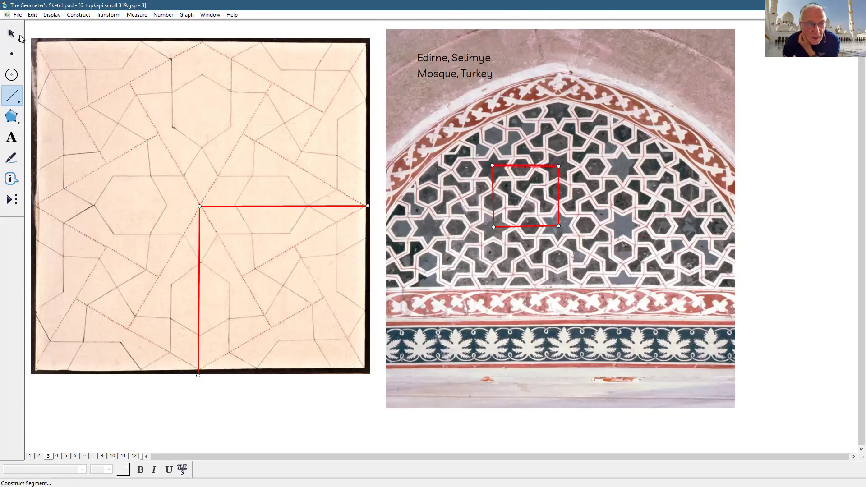
pyautogui.press('Escape')
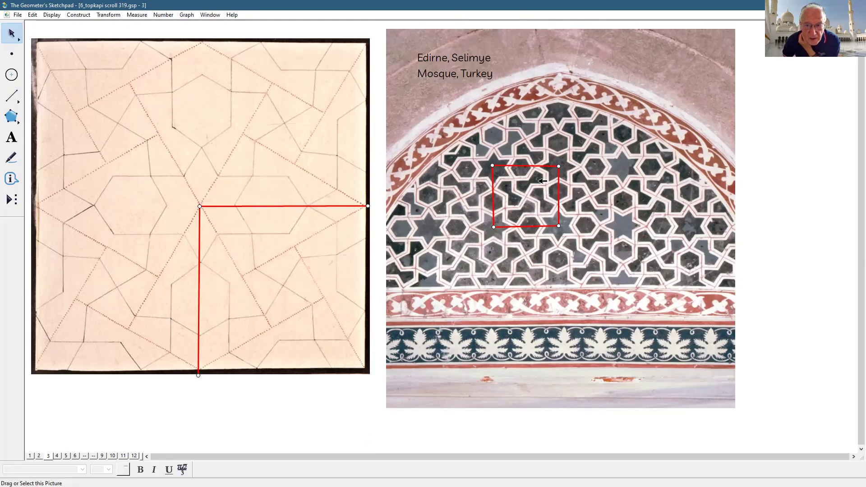
pyautogui.moveTo(492, 165); pyautogui.dragTo(492, 169)
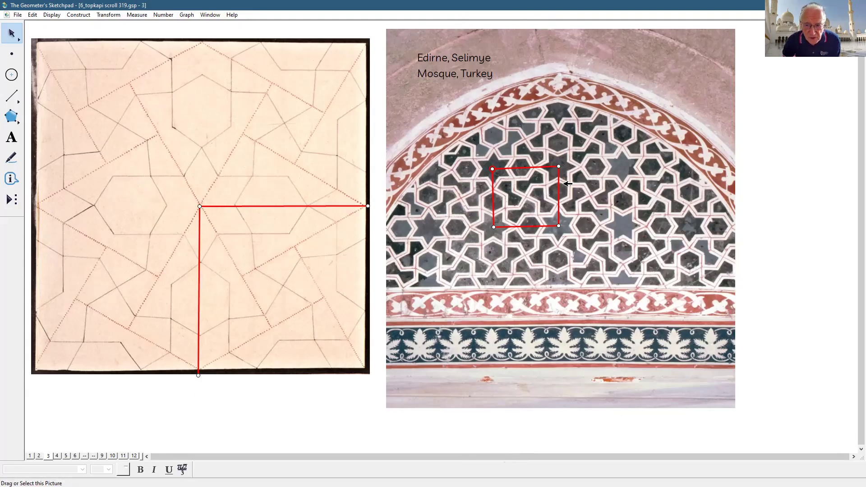
# Step: Outline the adjoining repeat unit to the right of the first with segments, and highlight the edge the two units share
pyautogui.click(8, 100)
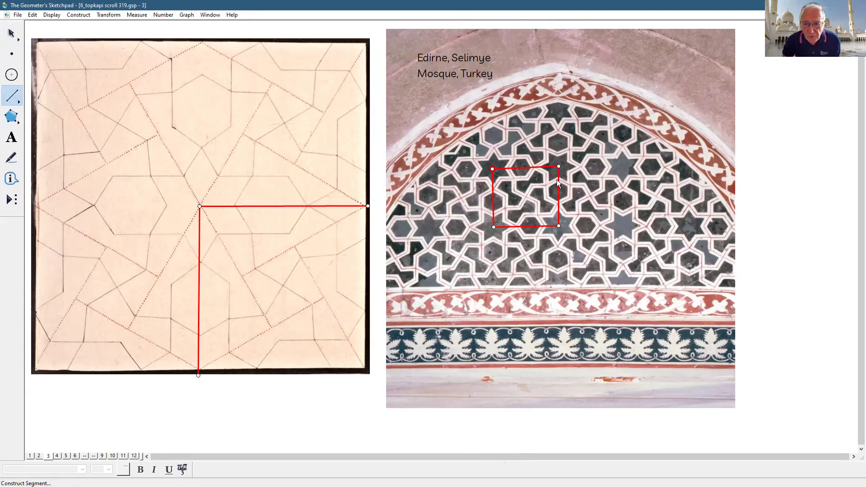
pyautogui.click(559, 166)
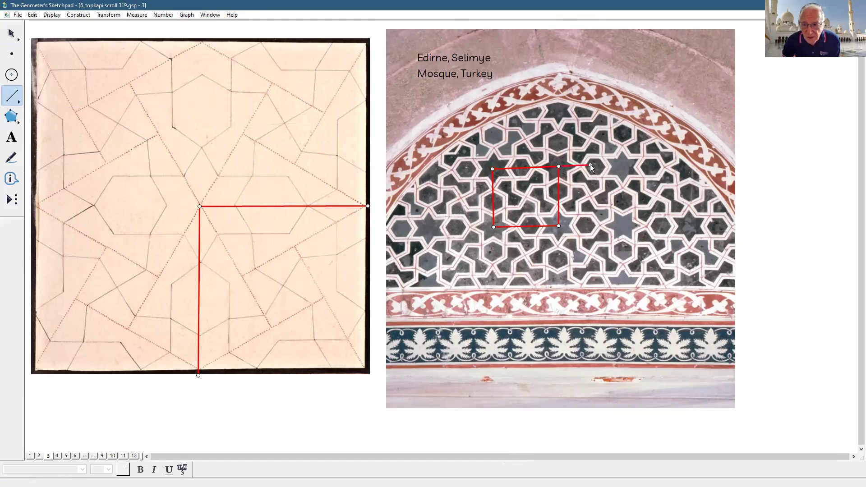
pyautogui.click(622, 168)
pyautogui.click(623, 224)
pyautogui.click(557, 230)
pyautogui.click(4, 26)
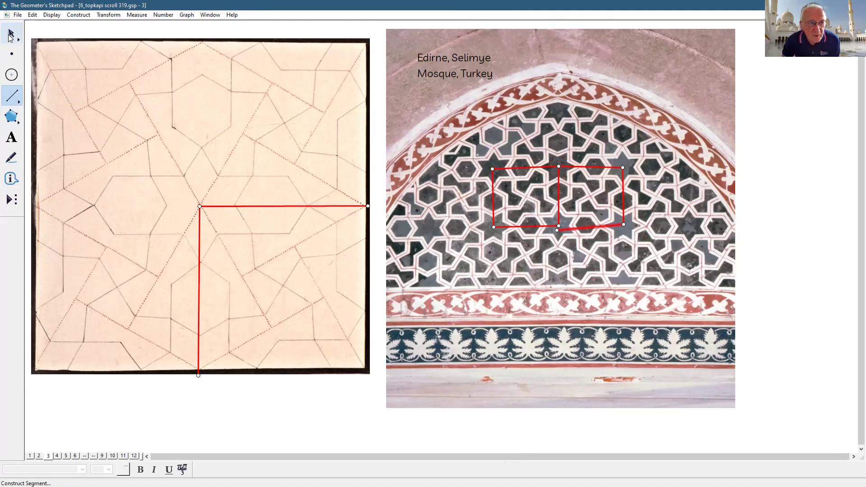
pyautogui.click(815, 188)
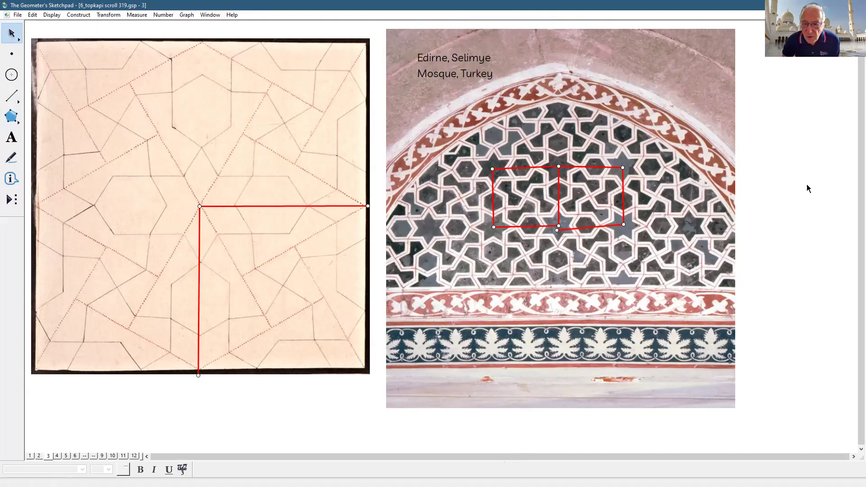
pyautogui.click(561, 197)
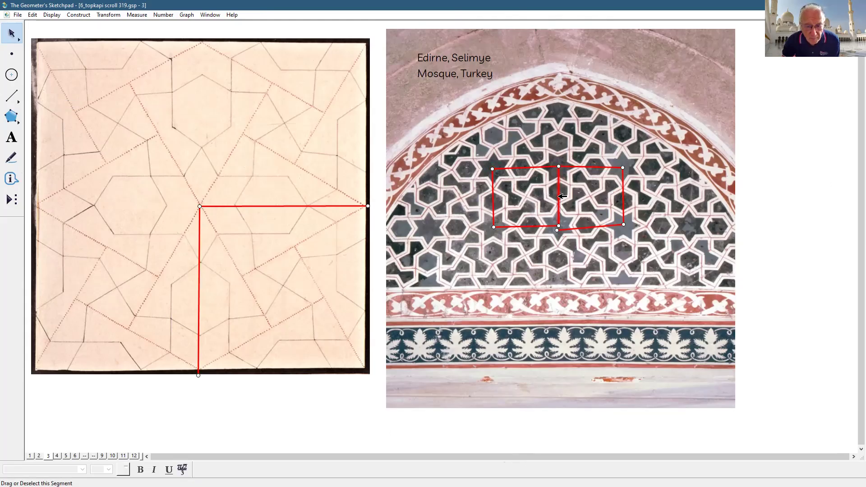
pyautogui.click(766, 159)
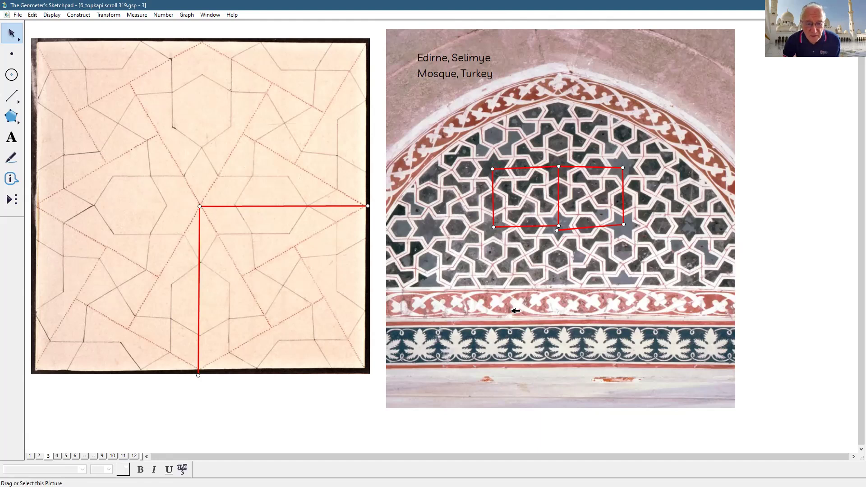
# Step: On page 4, outline a square repeat unit between four star centres on the Agra Fort photo
pyautogui.click(58, 457)
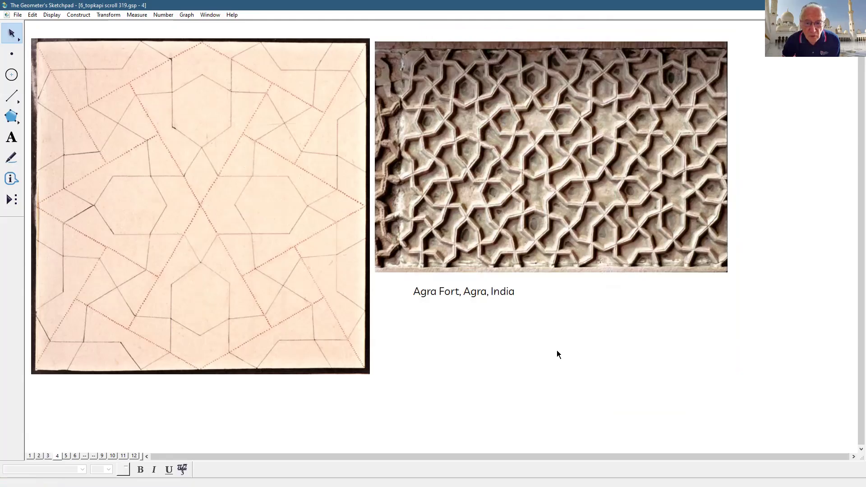
pyautogui.scroll(1, 557, 354)
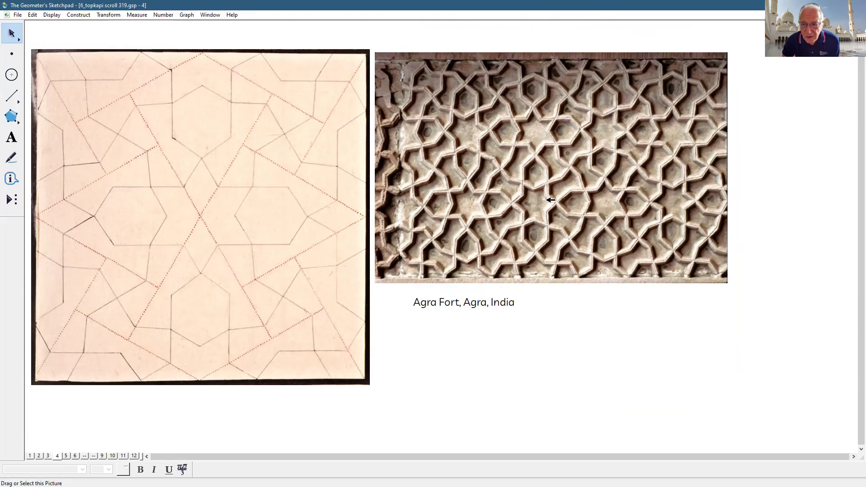
pyautogui.click(11, 95)
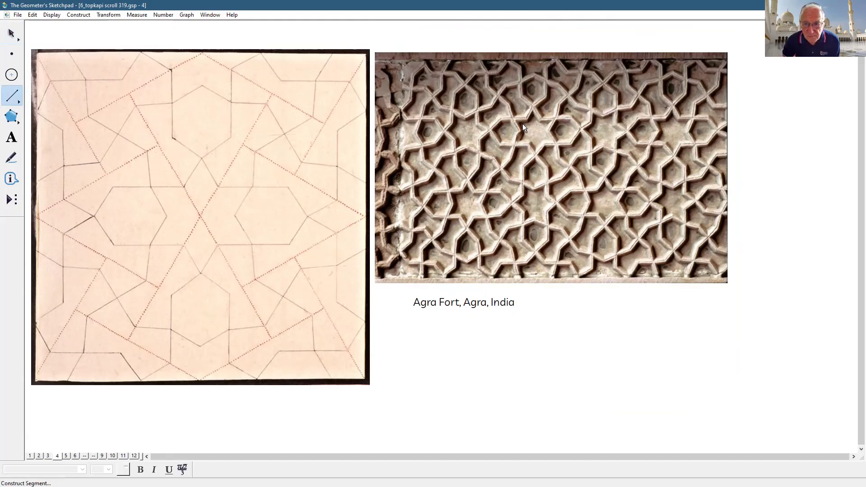
pyautogui.moveTo(535, 132)
pyautogui.mouseDown()
pyautogui.moveTo(535, 206)
pyautogui.moveTo(603, 194)
pyautogui.moveTo(603, 203)
pyautogui.moveTo(605, 127)
pyautogui.moveTo(536, 132)
pyautogui.mouseUp()
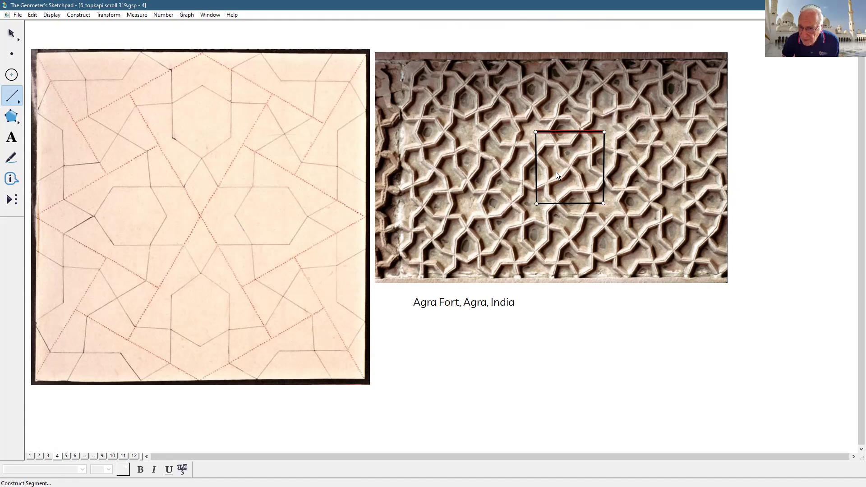
# Step: Draw four short segments on the Agra Fort photo: two inside the square, one across its upper edge and one across its right edge
pyautogui.moveTo(556, 171); pyautogui.dragTo(544, 188)
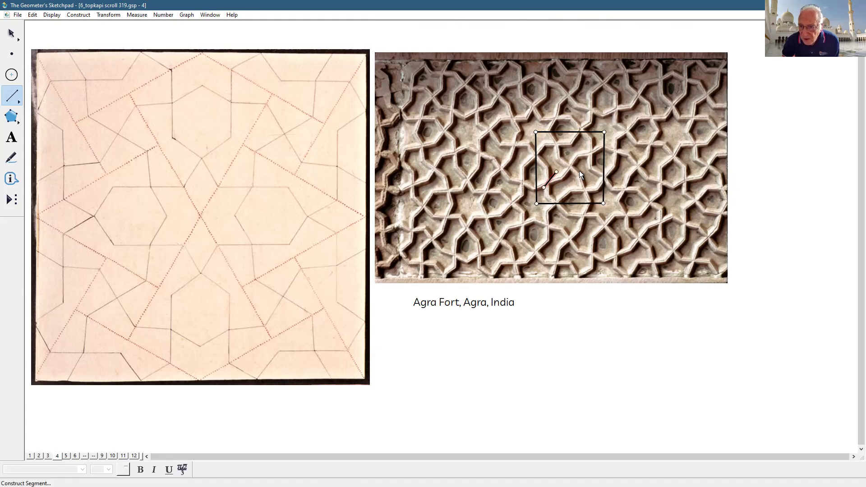
pyautogui.moveTo(580, 142); pyautogui.dragTo(579, 117)
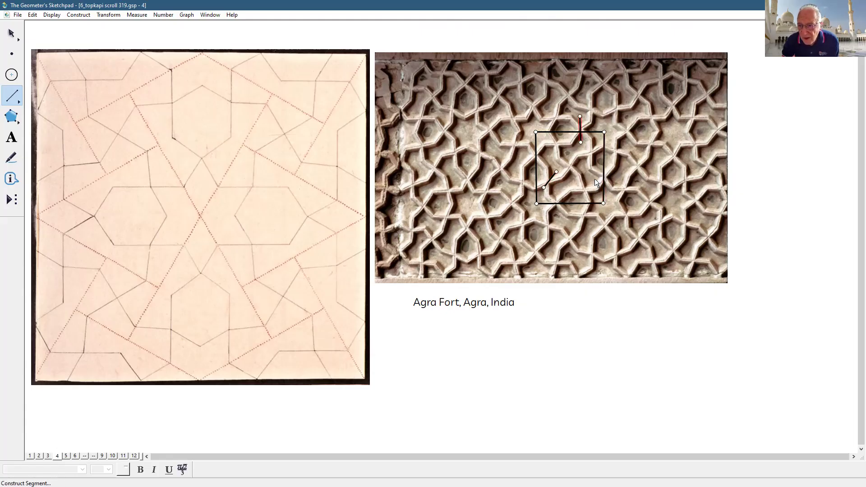
pyautogui.moveTo(595, 178); pyautogui.dragTo(615, 178)
pyautogui.moveTo(569, 157); pyautogui.dragTo(570, 178)
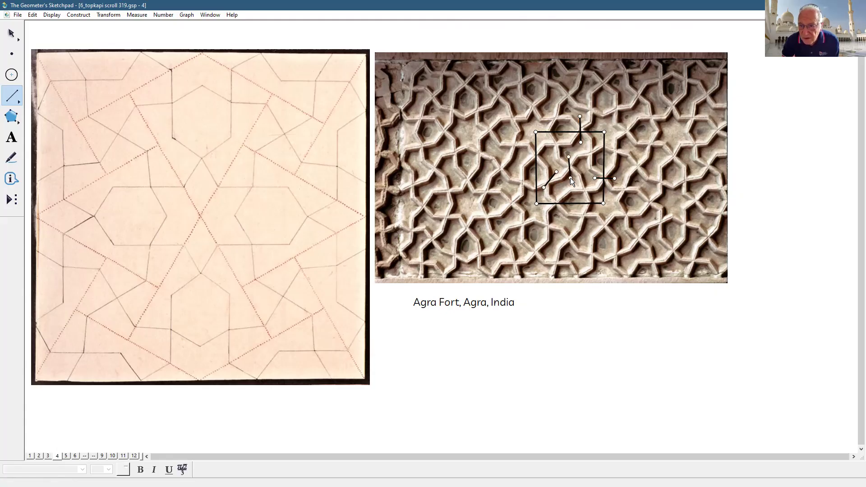
pyautogui.click(11, 33)
pyautogui.click(595, 334)
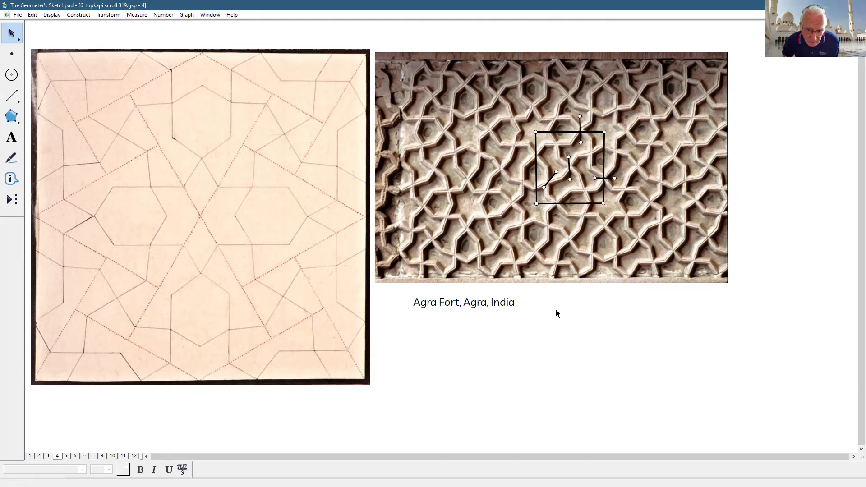
# Step: On page 5, delete the inner red segments and their four points from the square on drawing 27, keeping the square's outline
pyautogui.click(66, 456)
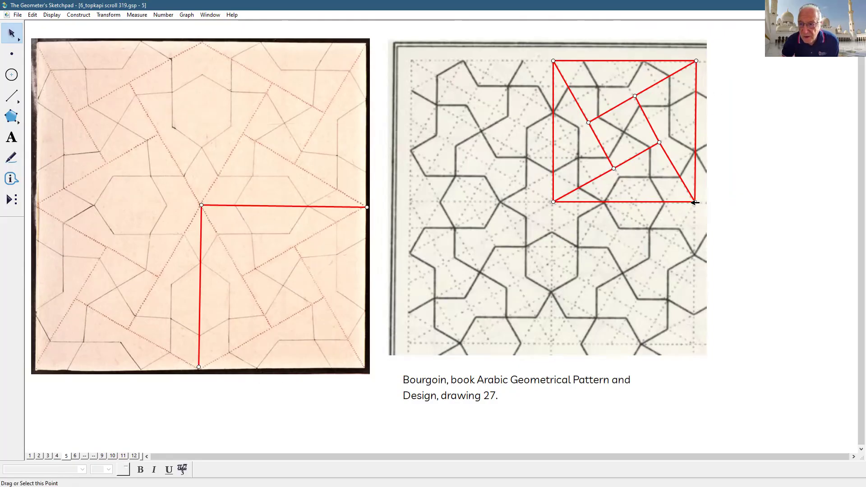
pyautogui.click(648, 122)
pyautogui.click(626, 101)
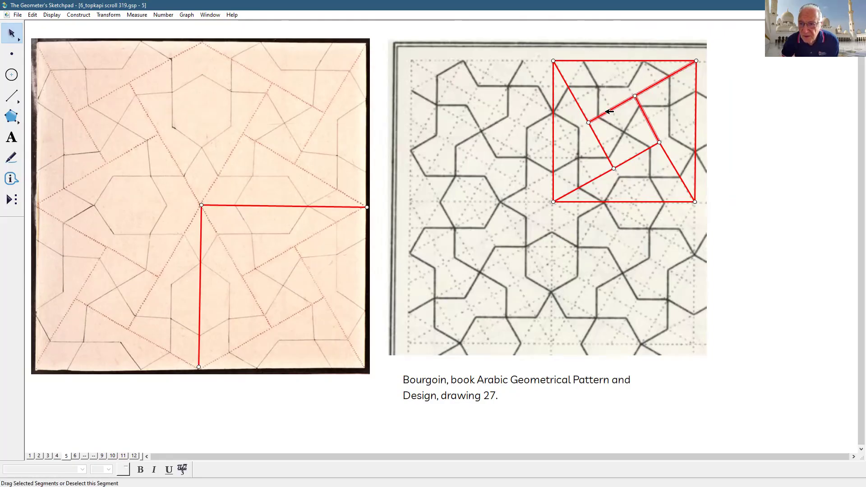
pyautogui.click(582, 110)
pyautogui.click(588, 123)
pyautogui.click(635, 96)
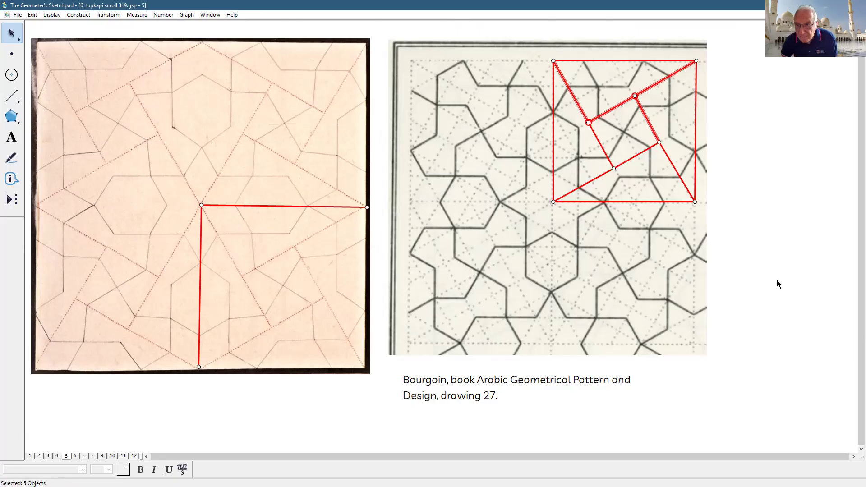
pyautogui.press('Delete')
pyautogui.click(660, 142)
pyautogui.press('Delete')
pyautogui.click(614, 168)
pyautogui.press('Delete')
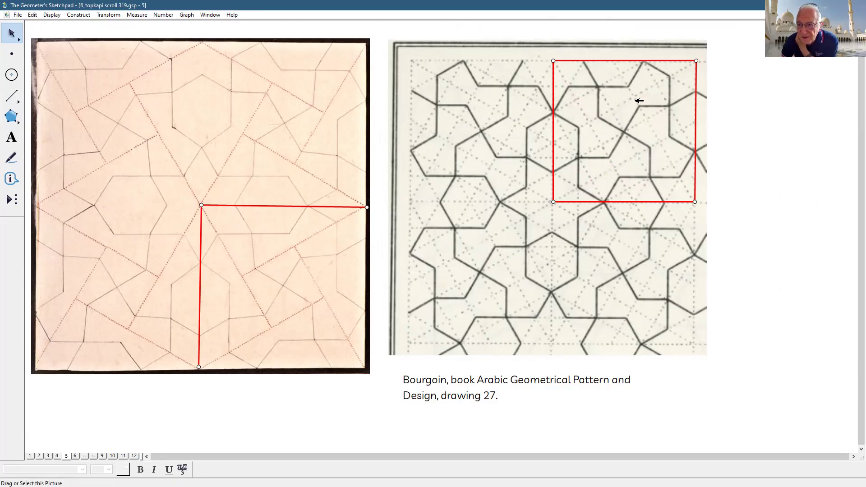
# Step: Draw four slanted segments in the square on drawing 27, each from one corner to the opposite side, crossing to form a small central square
pyautogui.click(11, 95)
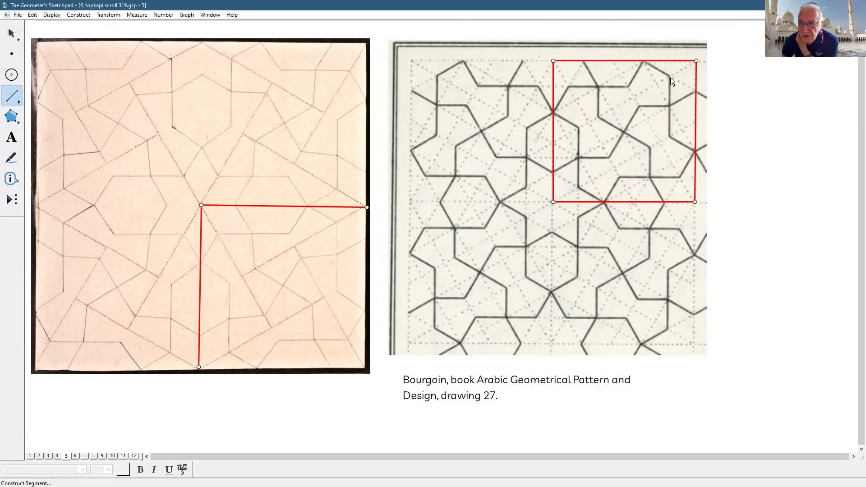
pyautogui.moveTo(697, 61); pyautogui.dragTo(554, 141)
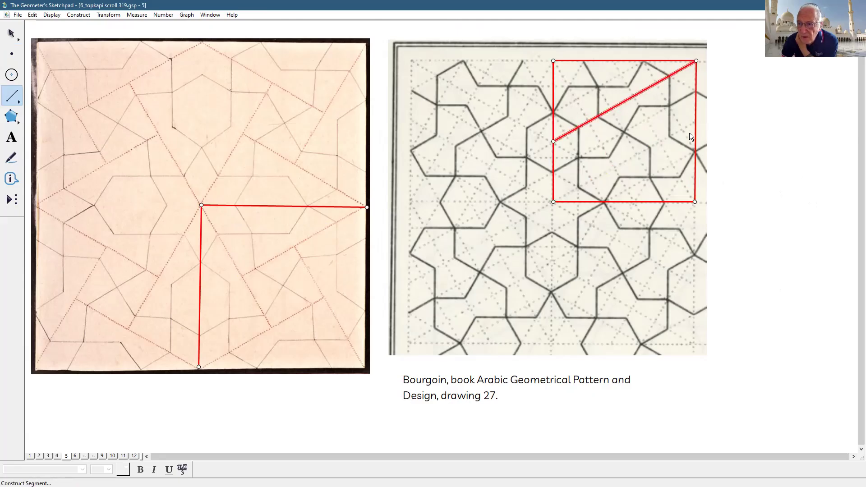
pyautogui.moveTo(553, 202); pyautogui.dragTo(696, 123)
pyautogui.moveTo(553, 60); pyautogui.dragTo(634, 202)
pyautogui.moveTo(637, 93); pyautogui.dragTo(633, 83)
pyautogui.moveTo(695, 202); pyautogui.dragTo(613, 61)
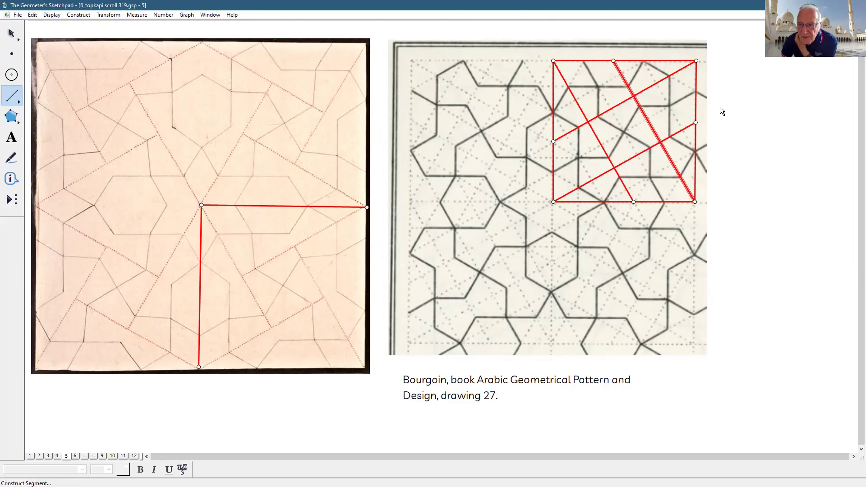
pyautogui.click(18, 37)
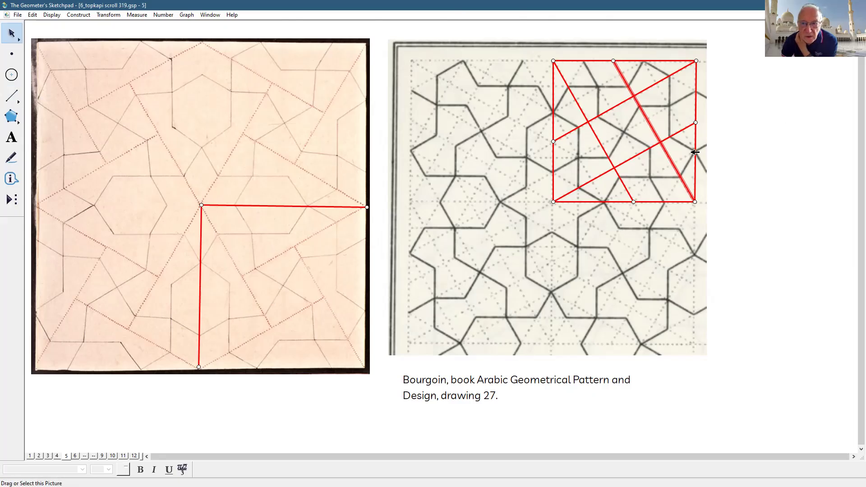
pyautogui.click(769, 148)
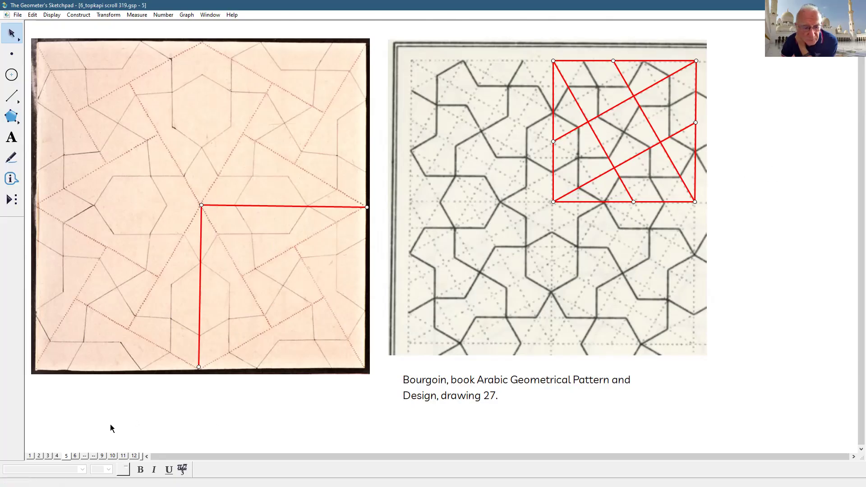
pyautogui.click(75, 456)
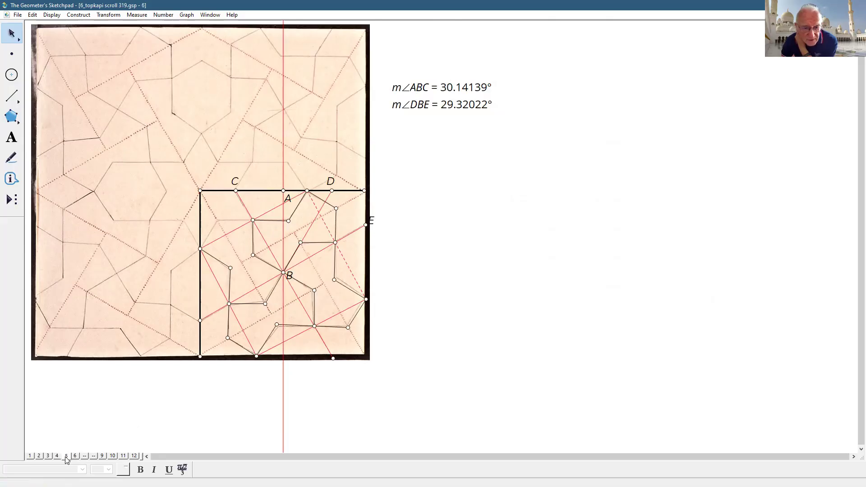
pyautogui.click(66, 456)
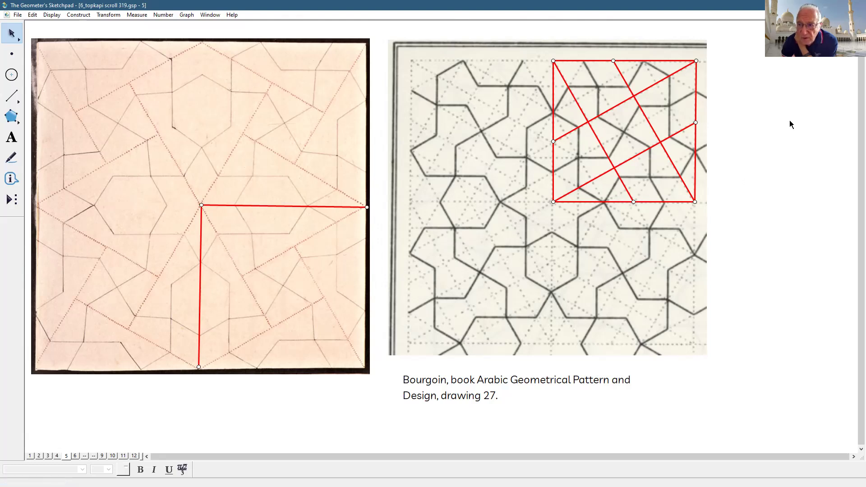
# Step: Measure the angle at the red square's upper-right corner between its upper edge and the slanted segment, and place the measurement beside drawing 27
pyautogui.click(553, 60)
pyautogui.click(697, 61)
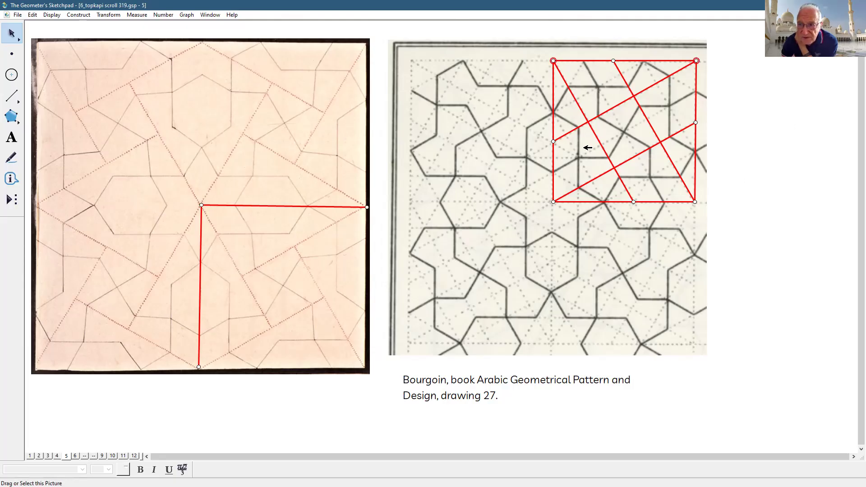
pyautogui.click(553, 141)
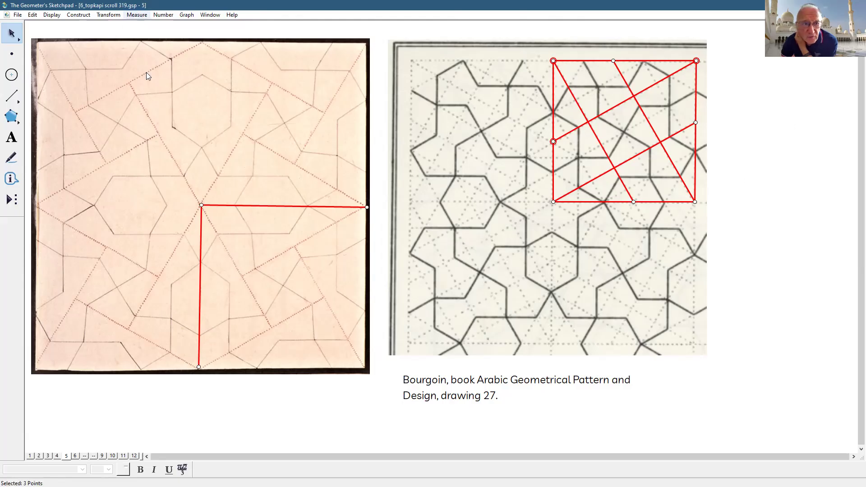
pyautogui.click(136, 14)
pyautogui.click(157, 67)
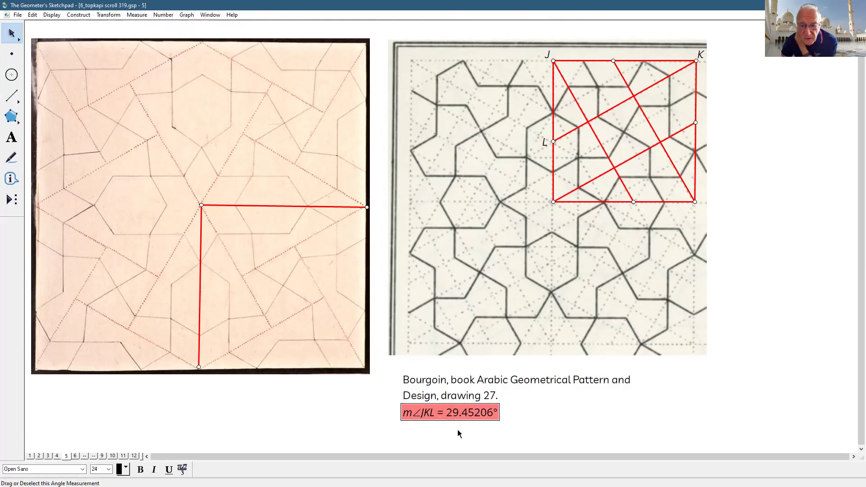
pyautogui.moveTo(465, 413); pyautogui.dragTo(781, 207)
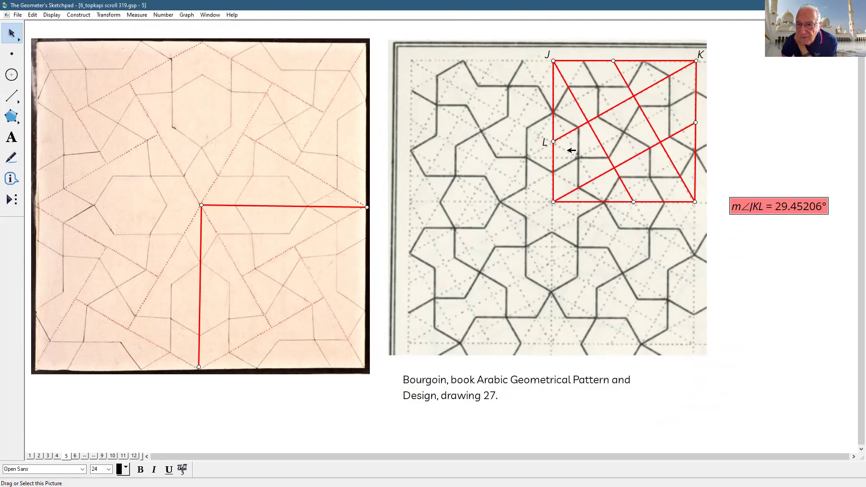
# Step: Shift point L slightly down the square's left edge to bring angle JKL to about 30.1°
pyautogui.moveTo(553, 141); pyautogui.dragTo(556, 144)
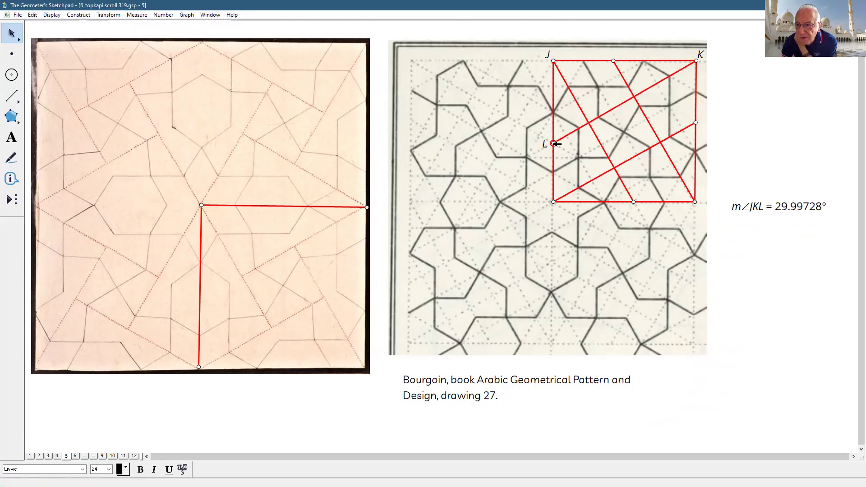
pyautogui.moveTo(556, 143); pyautogui.dragTo(557, 144)
pyautogui.click(782, 247)
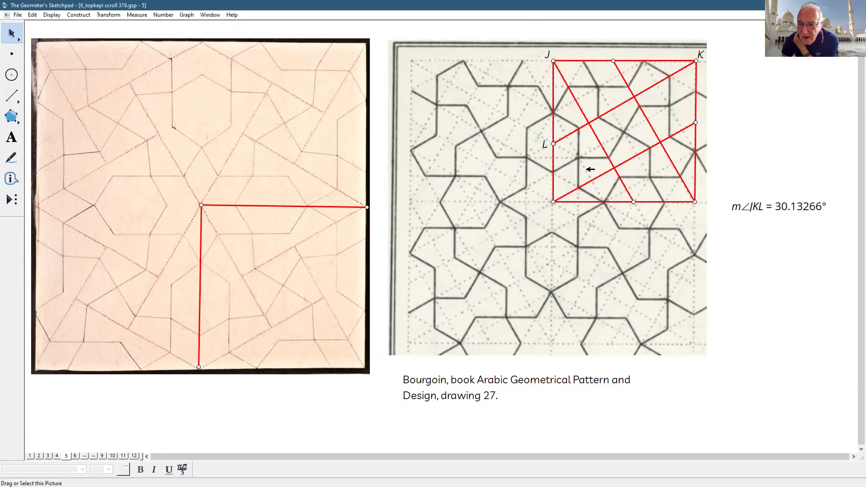
# Step: Draw two more slanted segments in the square on drawing 27, one from its left edge and one from its upper edge, both ending on the lower edge
pyautogui.click(11, 95)
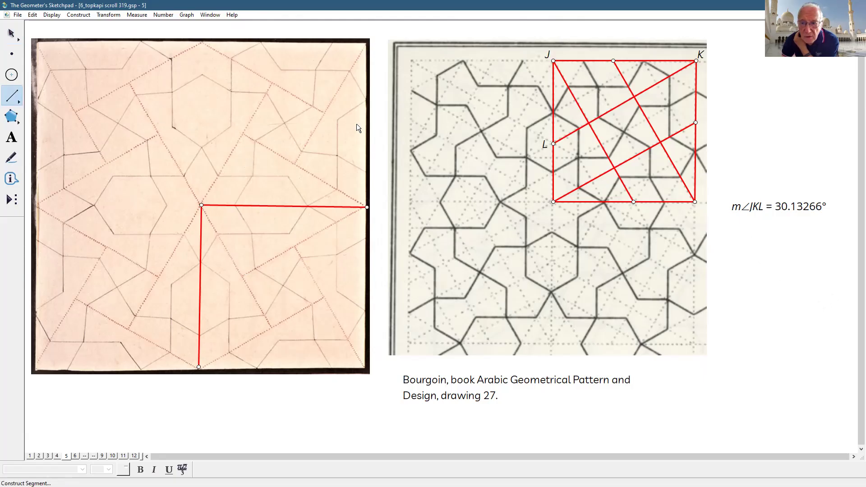
pyautogui.click(554, 114)
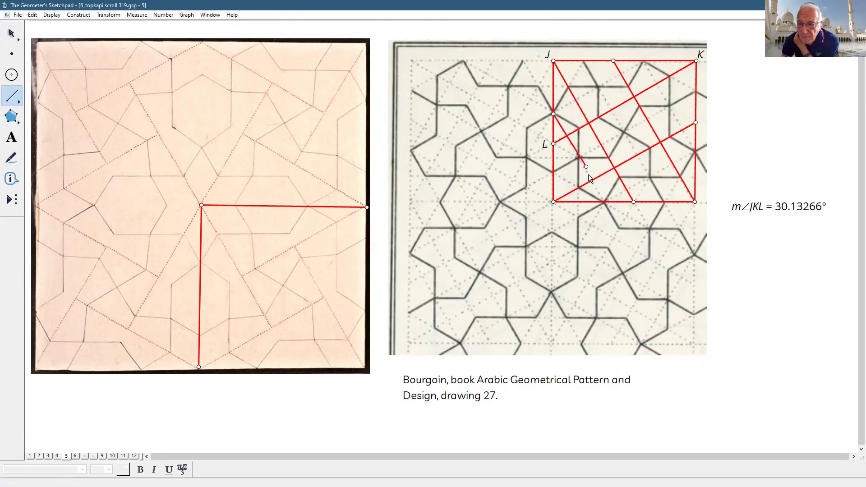
pyautogui.click(601, 201)
pyautogui.click(584, 61)
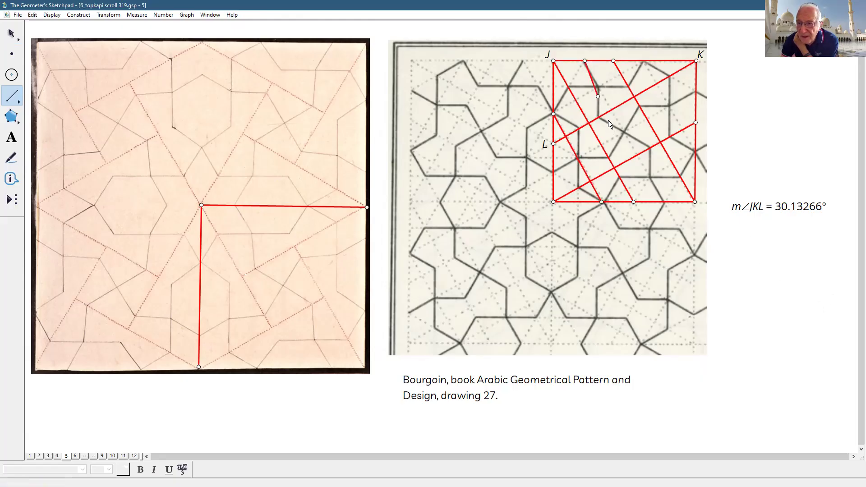
pyautogui.click(666, 202)
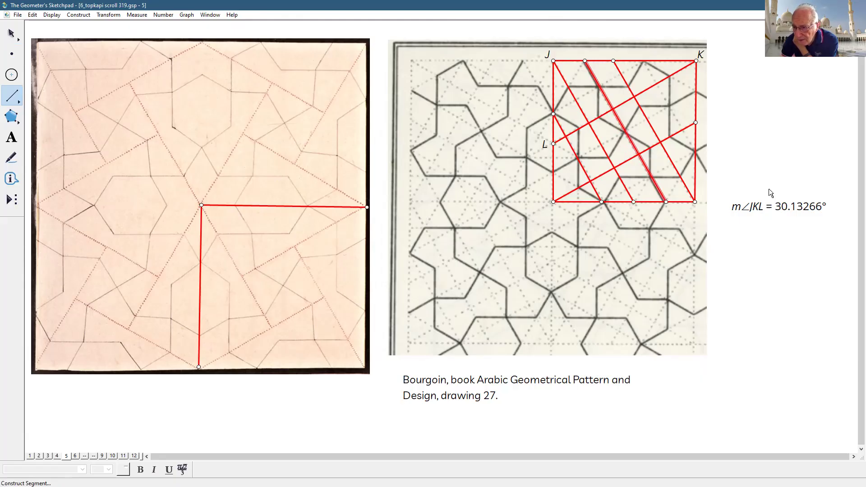
pyautogui.click(11, 33)
pyautogui.click(752, 116)
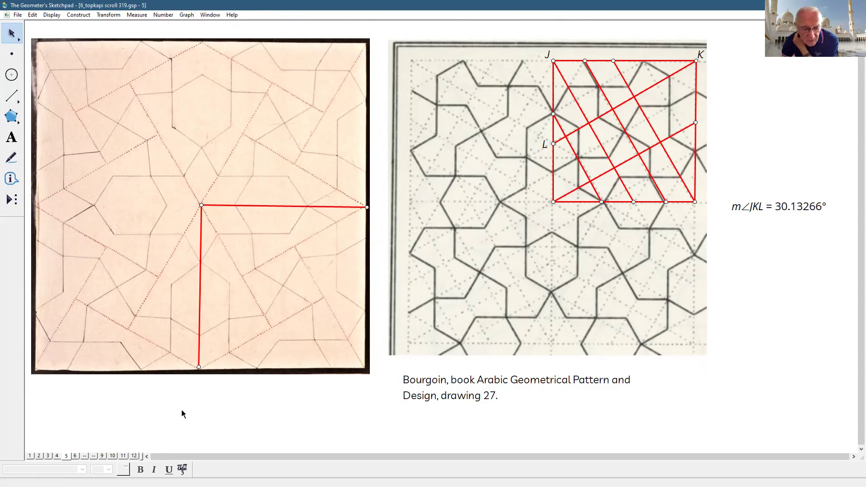
# Step: On page 6, delete all points, segments and angle measurements drawn over the scroll image
pyautogui.click(75, 455)
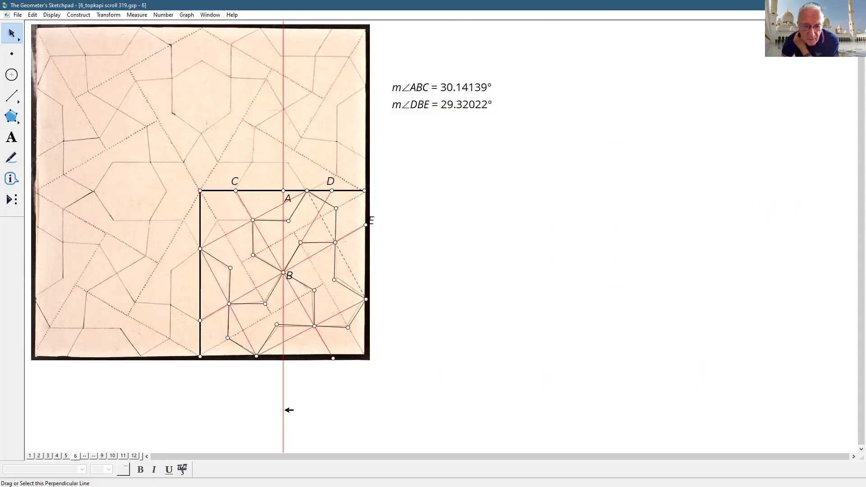
pyautogui.click(15, 60)
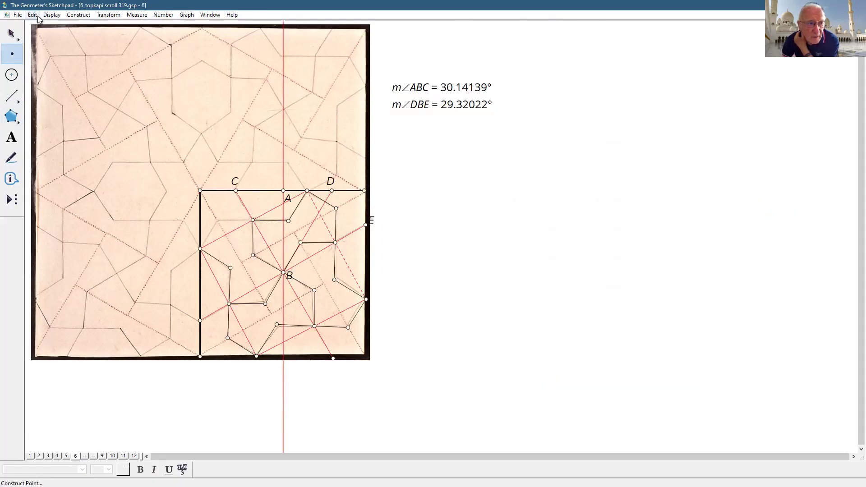
pyautogui.click(34, 16)
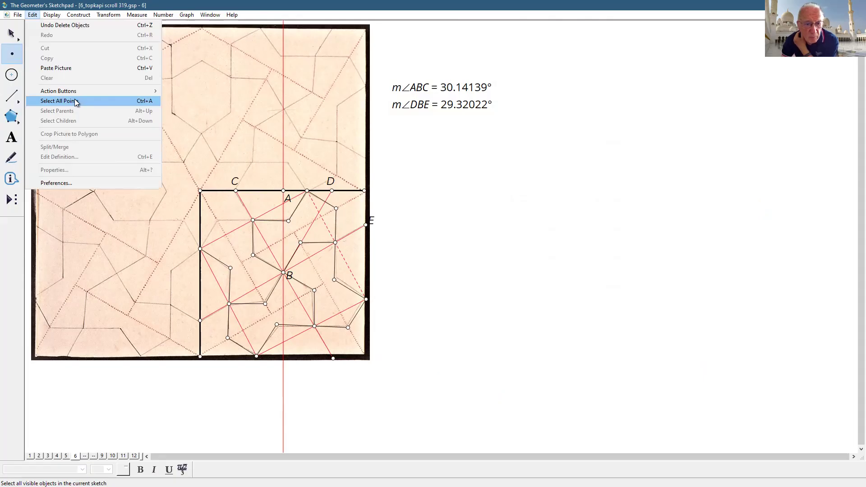
pyautogui.click(75, 102)
pyautogui.press('Delete')
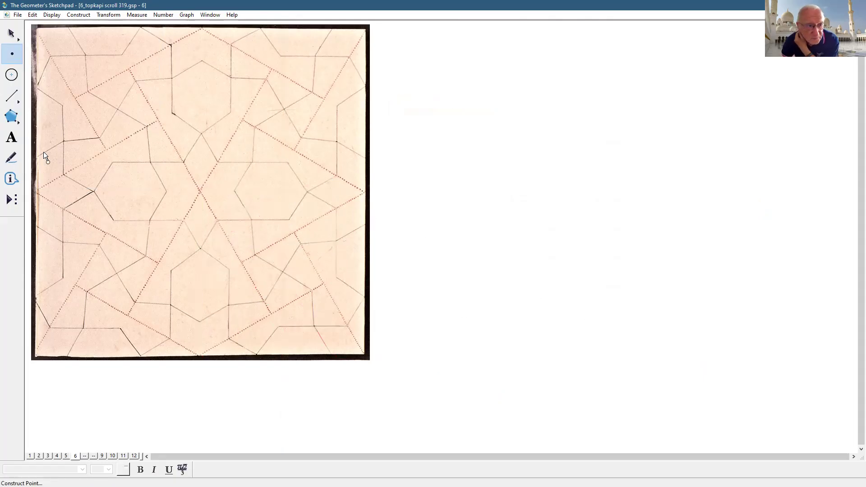
# Step: Draw two black segments from the scroll image's centre, one straight down to its lower edge and one across to its right edge
pyautogui.click(12, 95)
pyautogui.moveTo(201, 191); pyautogui.dragTo(200, 356)
pyautogui.moveTo(201, 191); pyautogui.dragTo(368, 191)
pyautogui.click(11, 34)
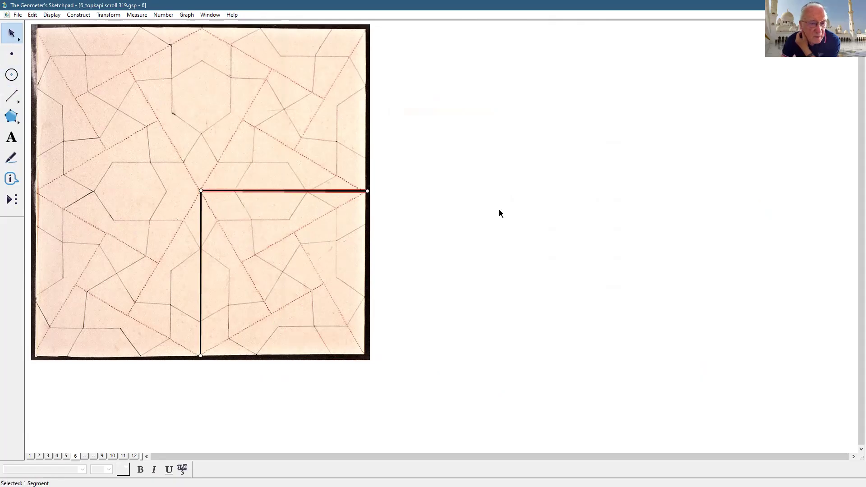
pyautogui.click(499, 210)
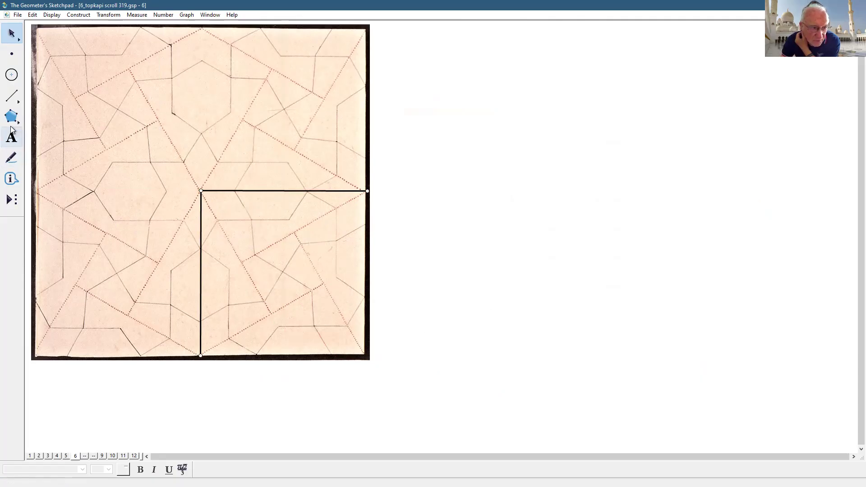
# Step: Draw a slanted segment from the horizontal black segment down to the image's lower edge and colour it red
pyautogui.click(11, 95)
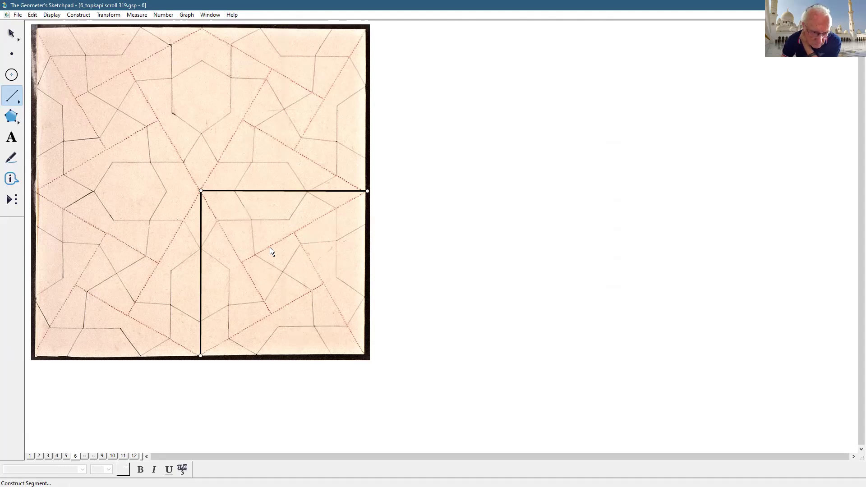
pyautogui.moveTo(237, 191); pyautogui.dragTo(333, 360)
pyautogui.click(56, 17)
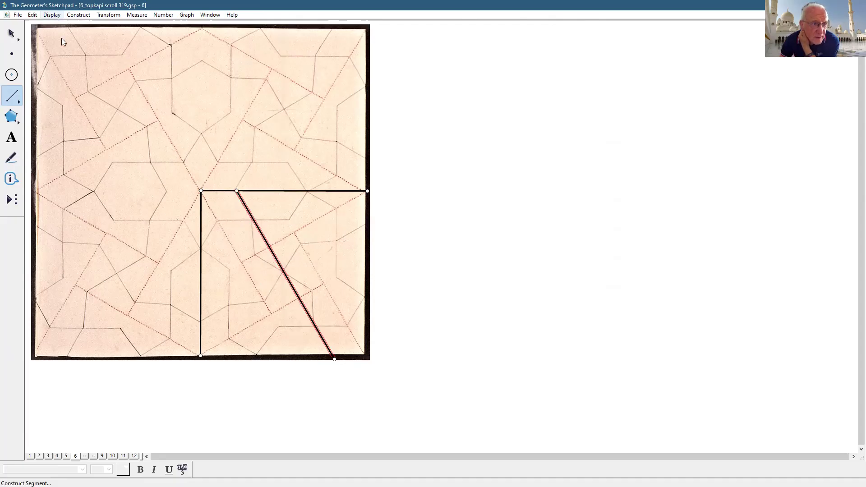
pyautogui.moveTo(143, 47)
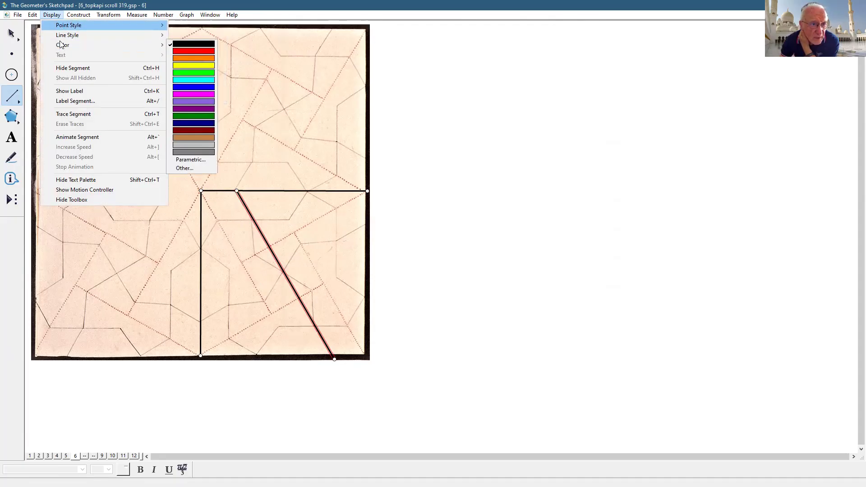
pyautogui.click(194, 51)
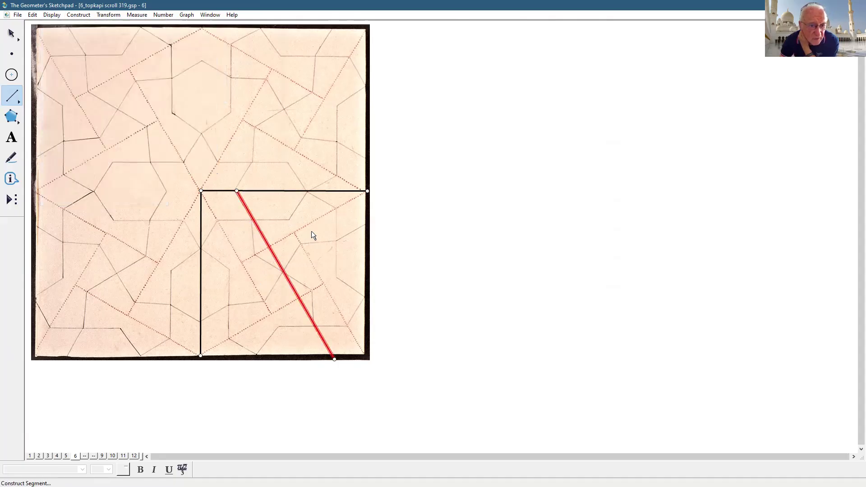
# Step: Draw a tilted red square inside the lower-right quadrant, with one corner on each of the quadrant's four sides
pyautogui.click(305, 191)
pyautogui.click(350, 280)
pyautogui.moveTo(351, 283); pyautogui.dragTo(363, 297)
pyautogui.click(201, 248)
pyautogui.click(257, 356)
pyautogui.click(258, 356)
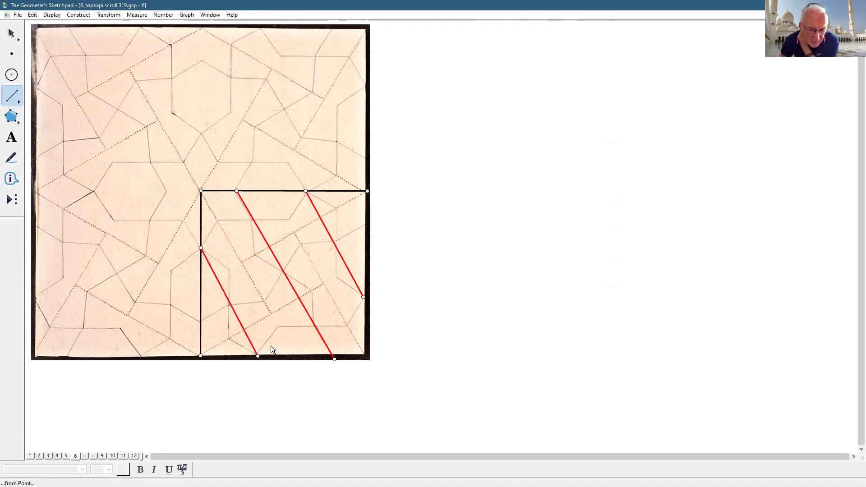
pyautogui.click(364, 297)
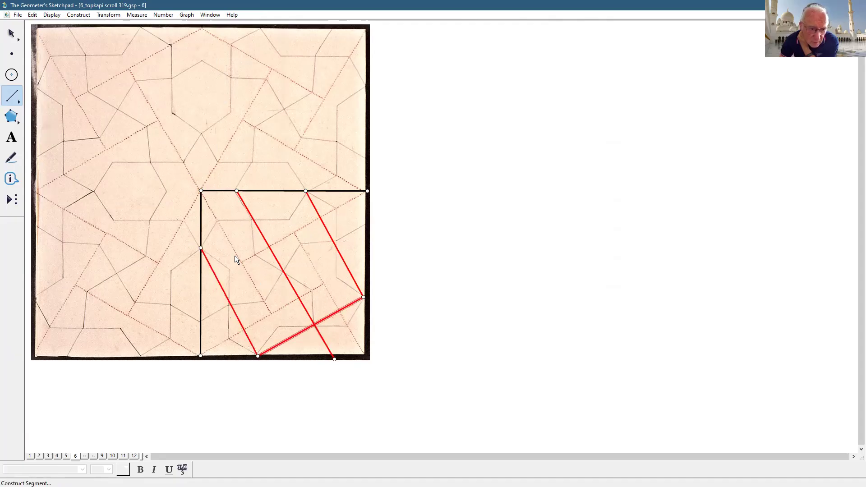
pyautogui.click(201, 247)
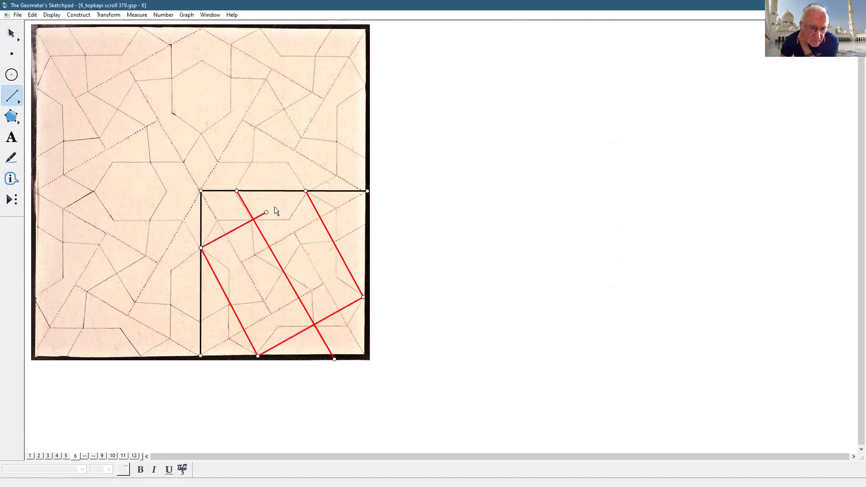
pyautogui.click(306, 191)
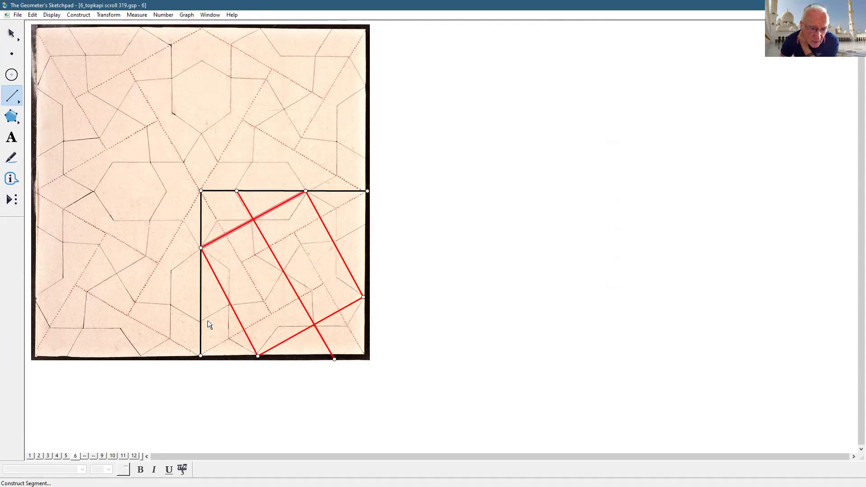
# Step: Draw a red segment across the middle of the tilted square, joining its left and right slanted sides
pyautogui.click(231, 305)
pyautogui.click(290, 274)
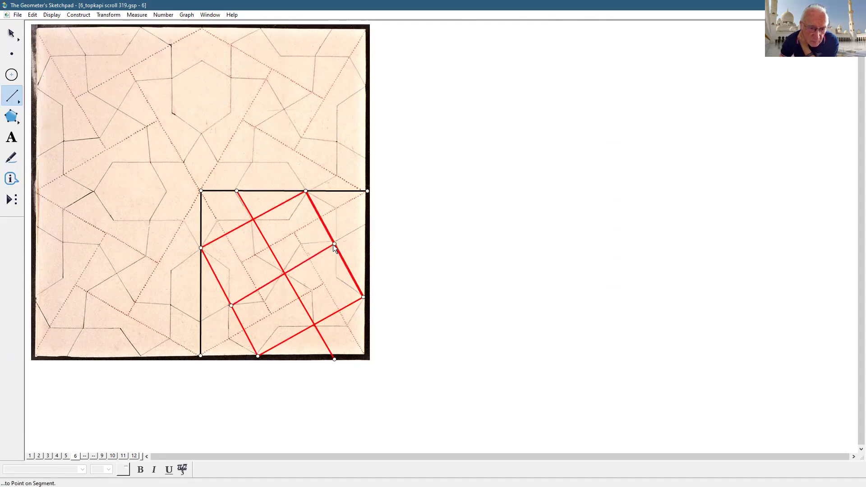
pyautogui.click(333, 244)
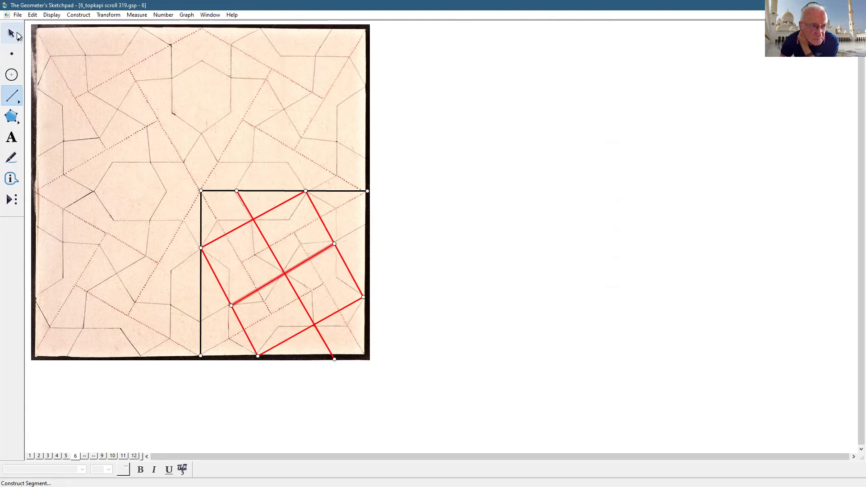
pyautogui.press('Escape')
pyautogui.press('Escape')
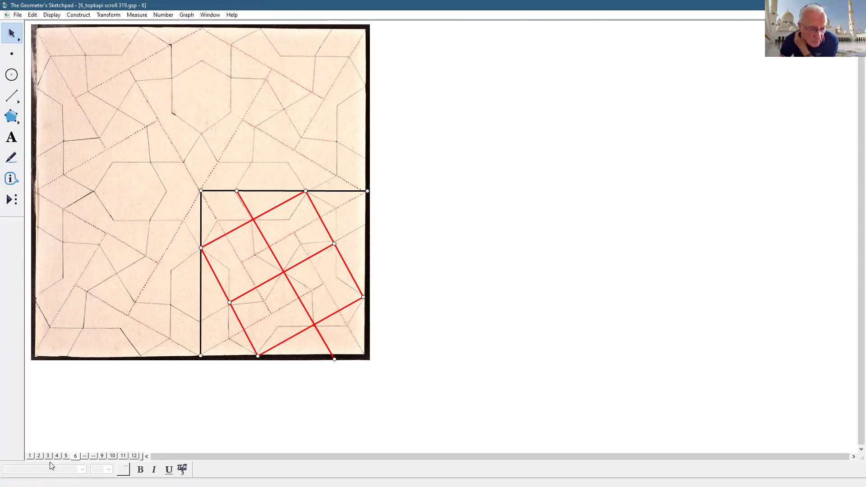
# Step: On page 2, draw two segments from the scroll image's centre, one down to its lower edge and one across to its right edge
pyautogui.click(39, 457)
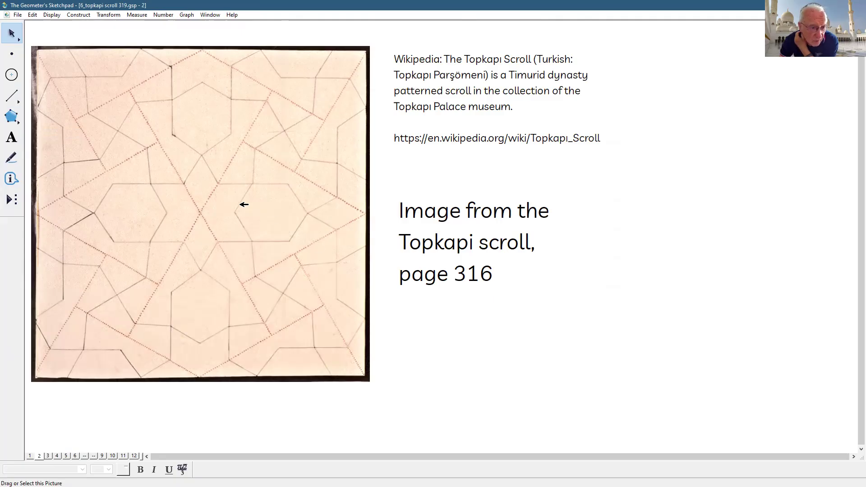
pyautogui.click(12, 102)
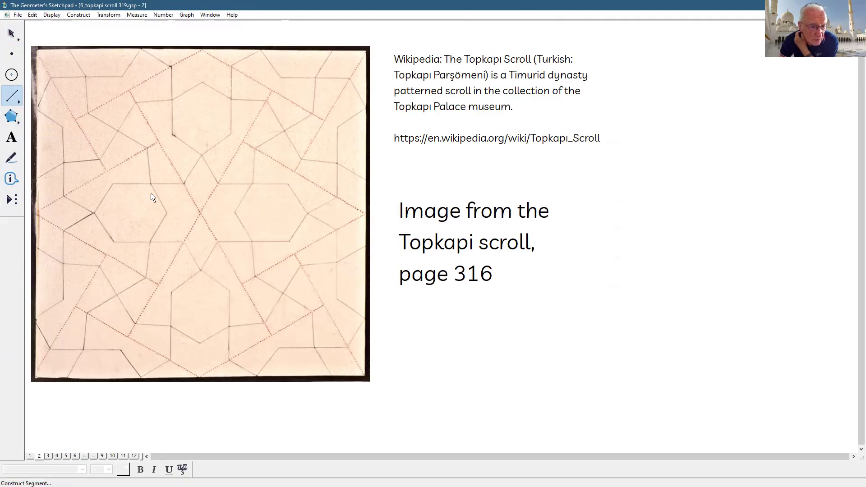
pyautogui.moveTo(200, 210); pyautogui.dragTo(200, 376)
pyautogui.moveTo(200, 210); pyautogui.dragTo(371, 214)
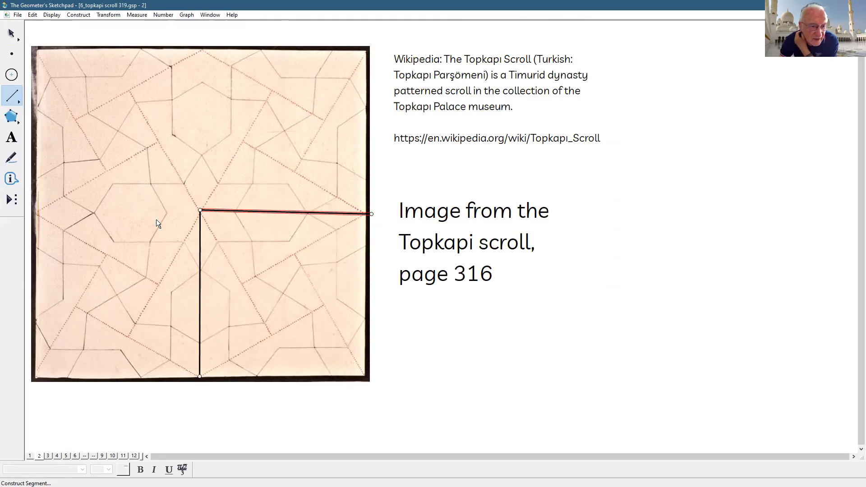
# Step: Draw a slanted segment from the scroll image's centre down into the lower-right quadrant along the dotted line and colour it red
pyautogui.moveTo(200, 210); pyautogui.dragTo(271, 332)
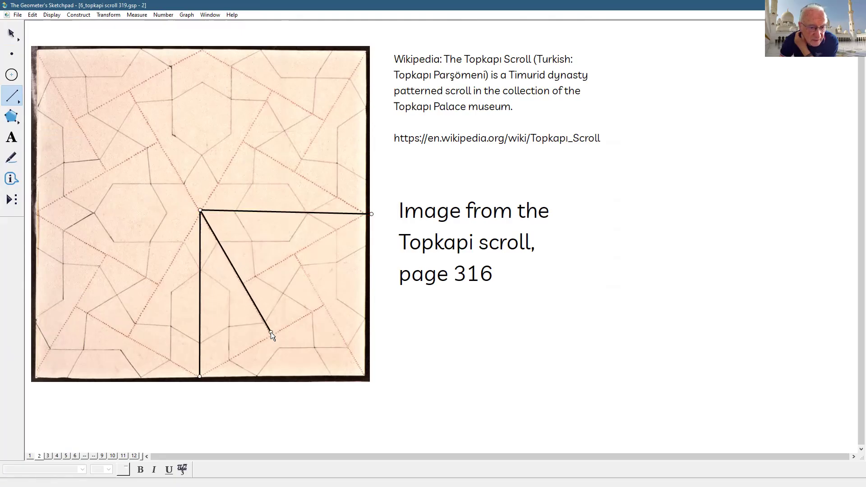
pyautogui.click(51, 15)
pyautogui.moveTo(76, 46)
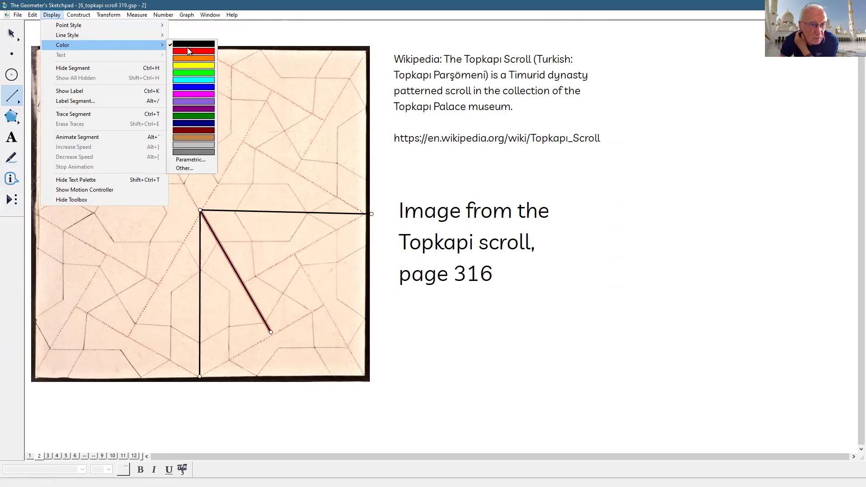
pyautogui.click(189, 51)
# Step: Trace the quadrant's three other dotted lines with red segments from its remaining corners, enclosing a small tilted square in the middle
pyautogui.moveTo(366, 214); pyautogui.dragTo(242, 283)
pyautogui.moveTo(295, 253); pyautogui.dragTo(364, 375)
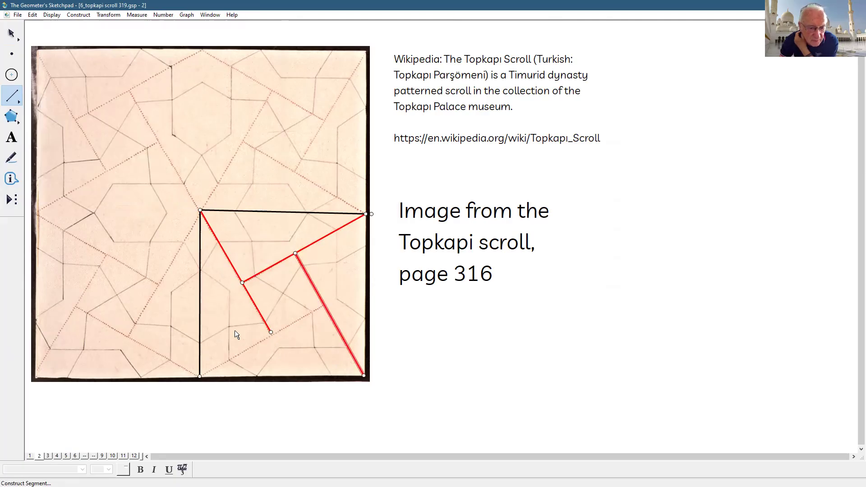
pyautogui.moveTo(201, 377); pyautogui.dragTo(323, 303)
pyautogui.click(13, 33)
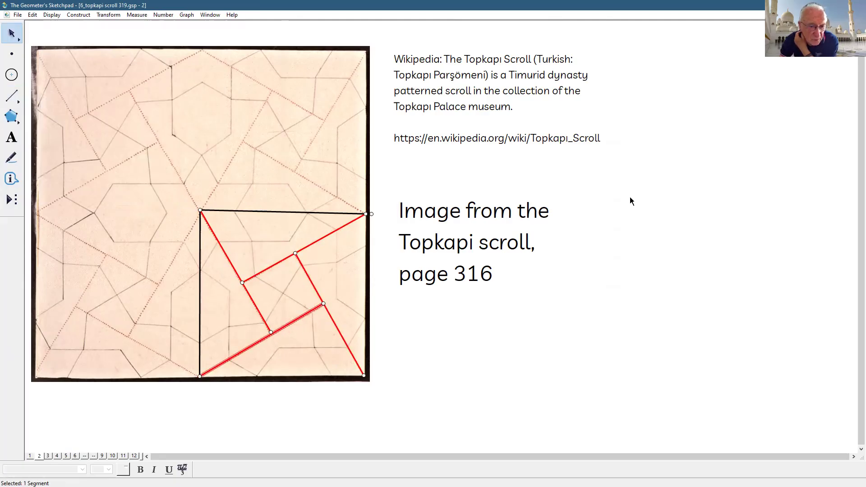
pyautogui.click(669, 202)
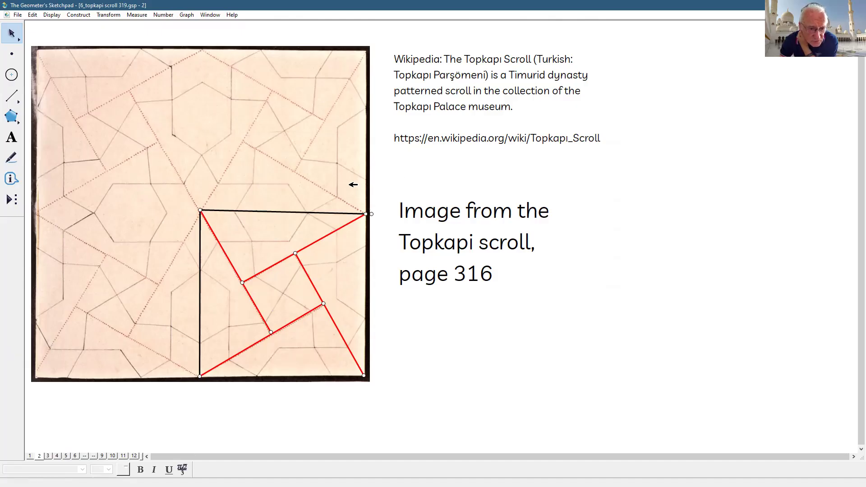
# Step: Review pages 3 to 9, comparing the reference images, the tilted-square construction, the finished line unit and the coloured tile
pyautogui.click(48, 456)
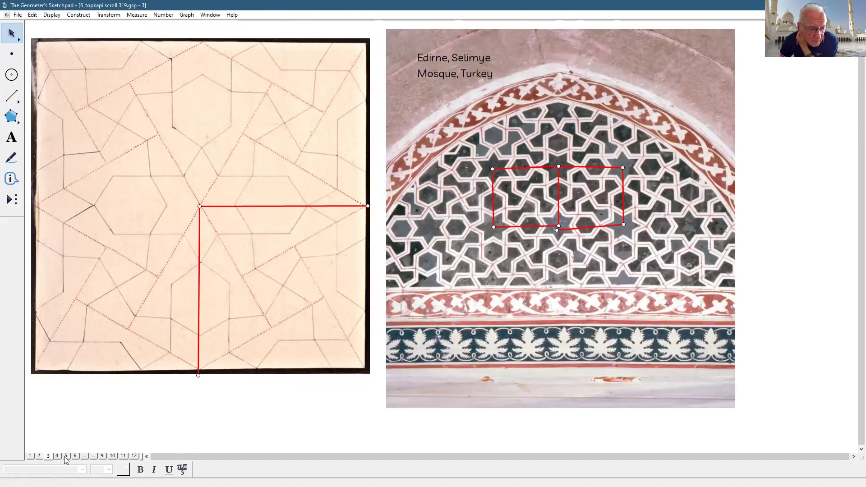
pyautogui.click(57, 456)
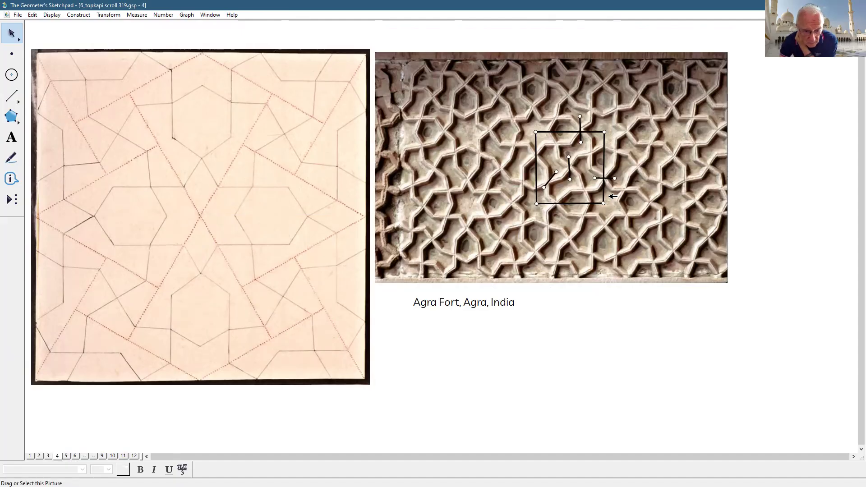
pyautogui.click(66, 456)
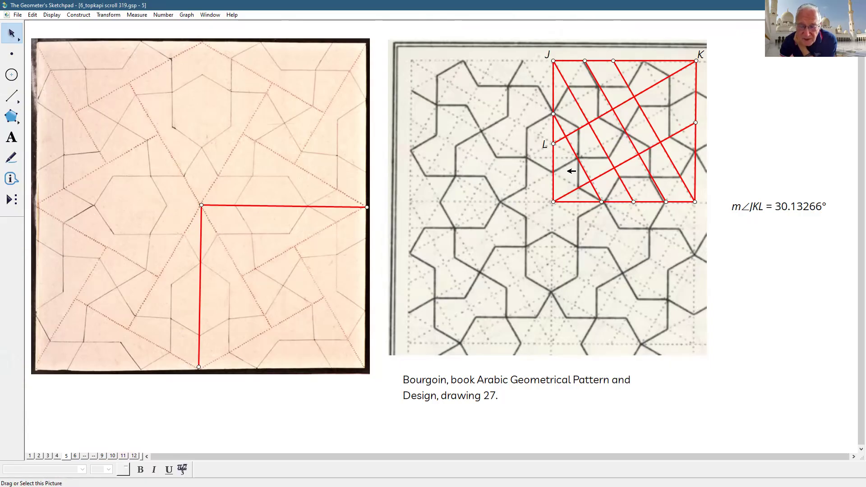
pyautogui.click(76, 456)
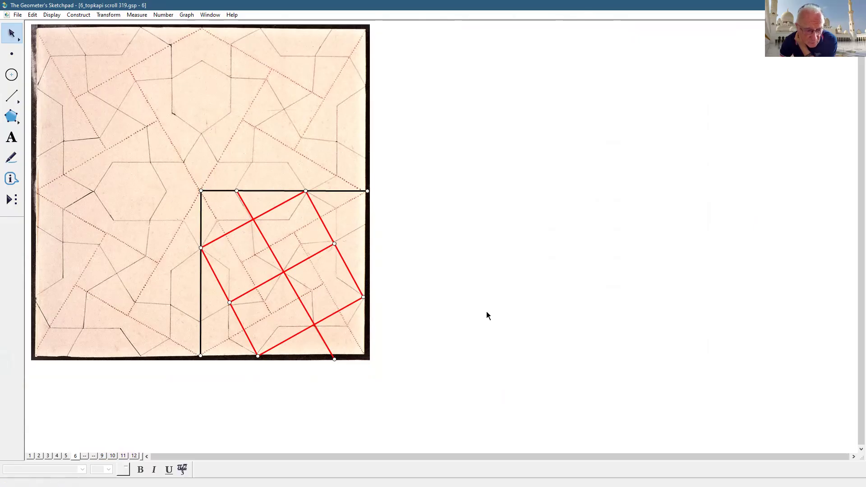
pyautogui.click(85, 457)
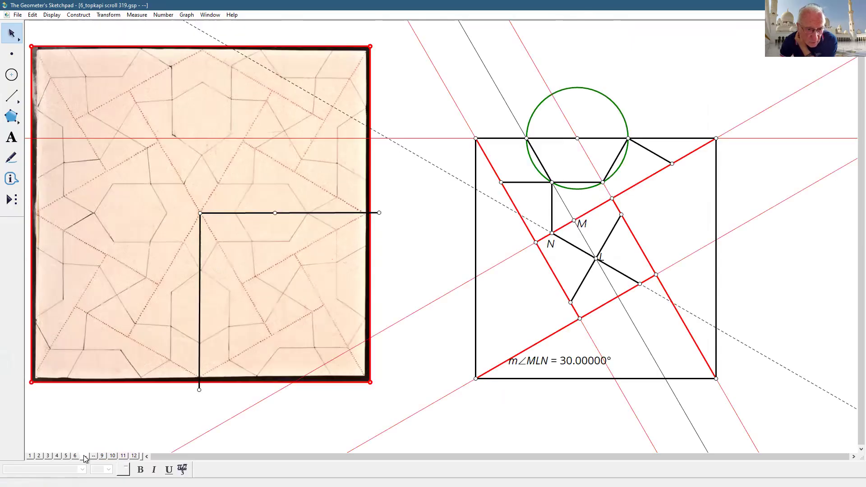
pyautogui.click(502, 439)
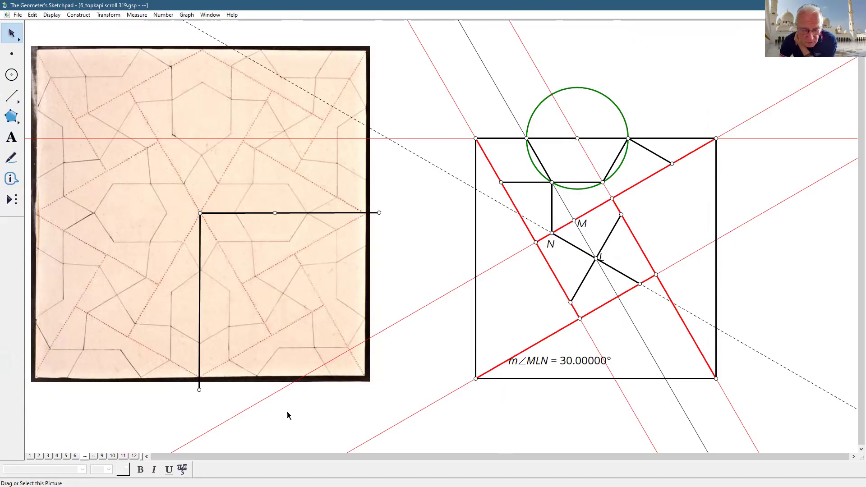
pyautogui.click(95, 456)
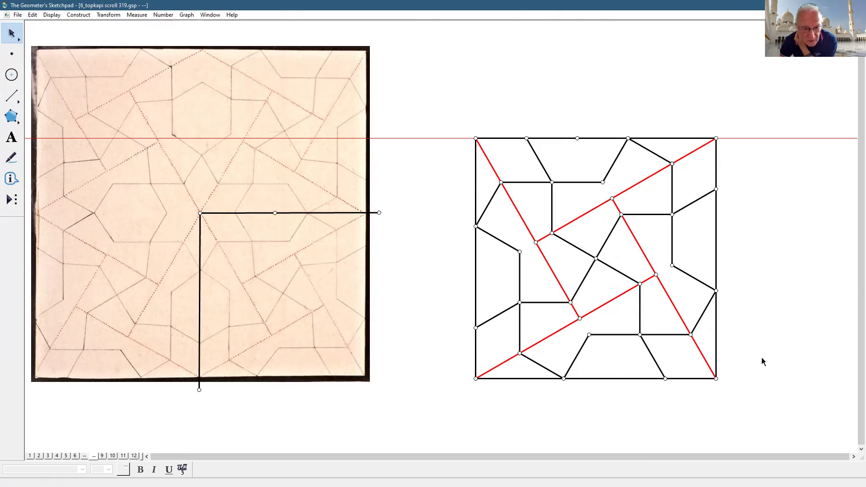
pyautogui.click(103, 457)
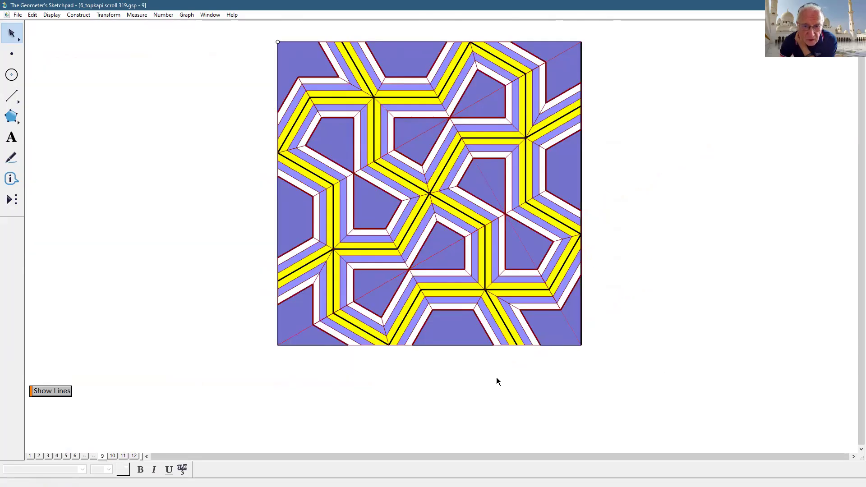
pyautogui.scroll(2, 577, 375)
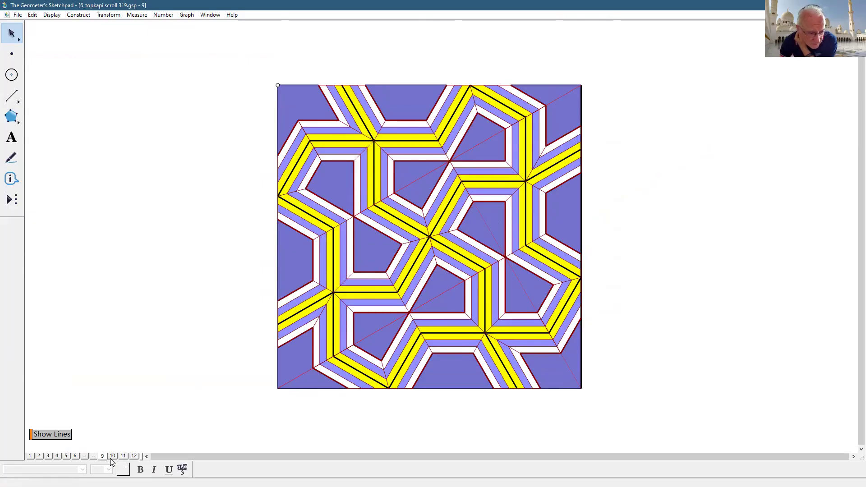
# Step: On the finished line-unit page before page 9, draw two small quadrilaterals, each starting at a corner of the central red square, and select those two corners
pyautogui.click(94, 456)
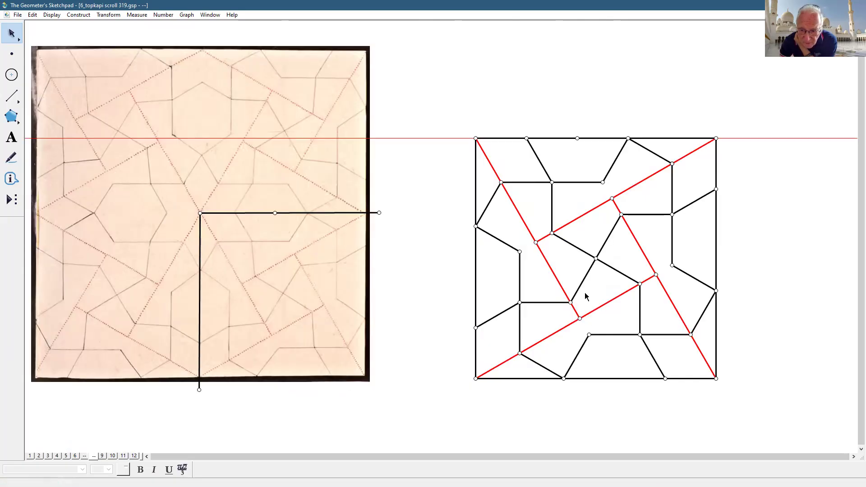
pyautogui.click(571, 302)
pyautogui.click(590, 335)
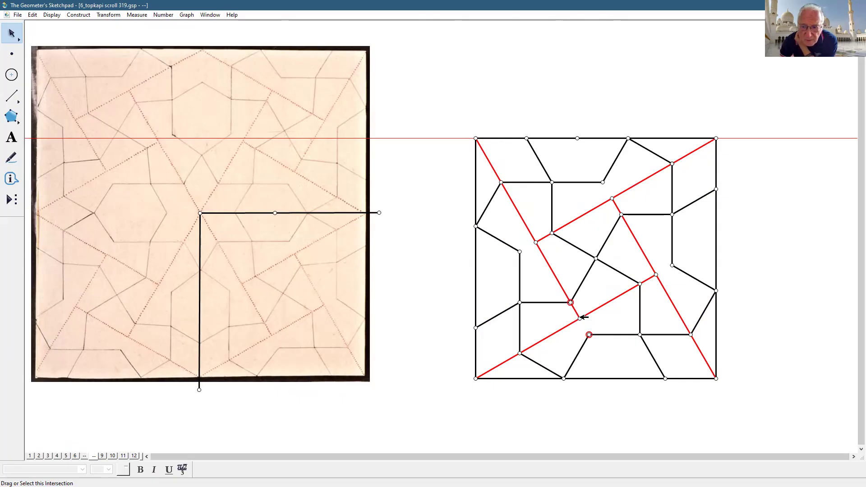
pyautogui.click(11, 95)
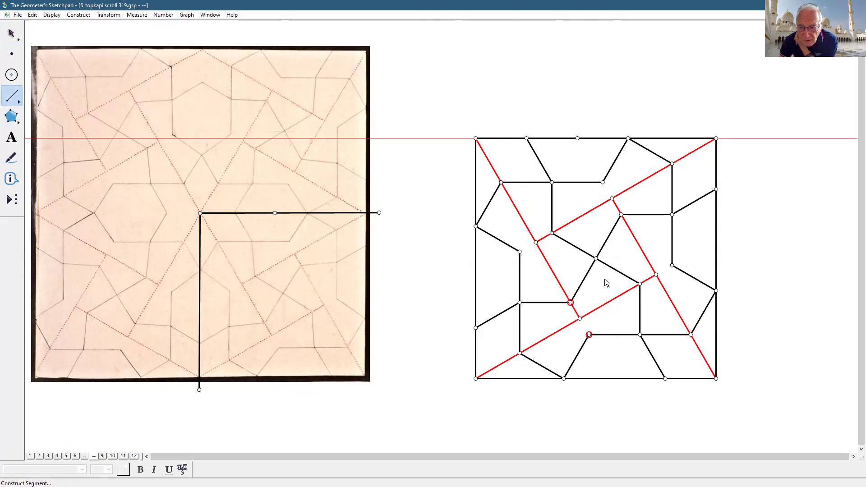
pyautogui.moveTo(603, 279); pyautogui.dragTo(580, 319)
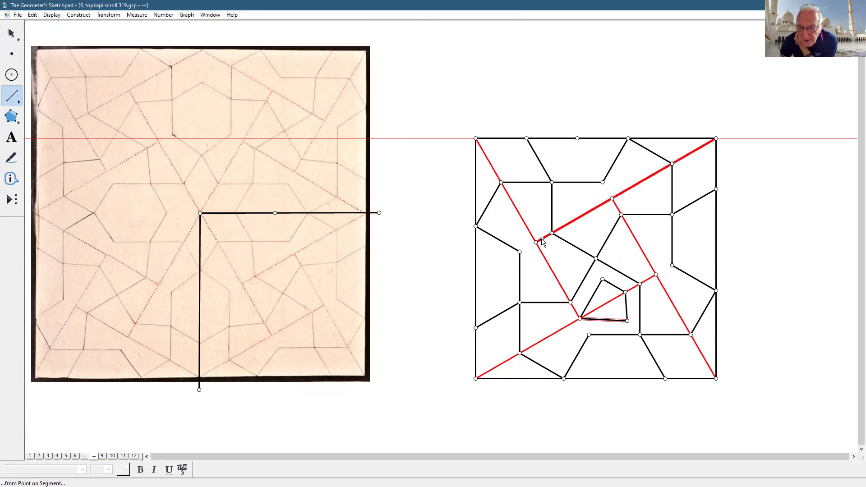
pyautogui.moveTo(536, 242)
pyautogui.mouseDown()
pyautogui.moveTo(581, 269)
pyautogui.moveTo(574, 263)
pyautogui.moveTo(562, 288)
pyautogui.moveTo(537, 288)
pyautogui.moveTo(536, 243)
pyautogui.mouseUp()
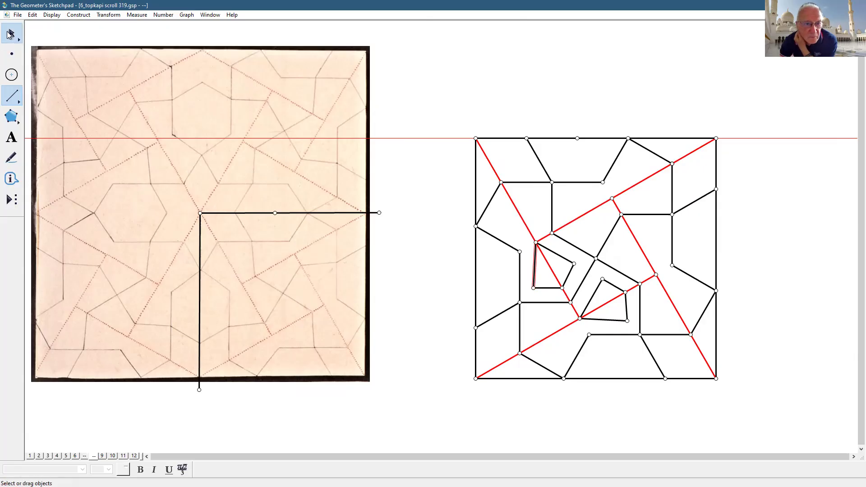
pyautogui.click(9, 34)
pyautogui.click(503, 82)
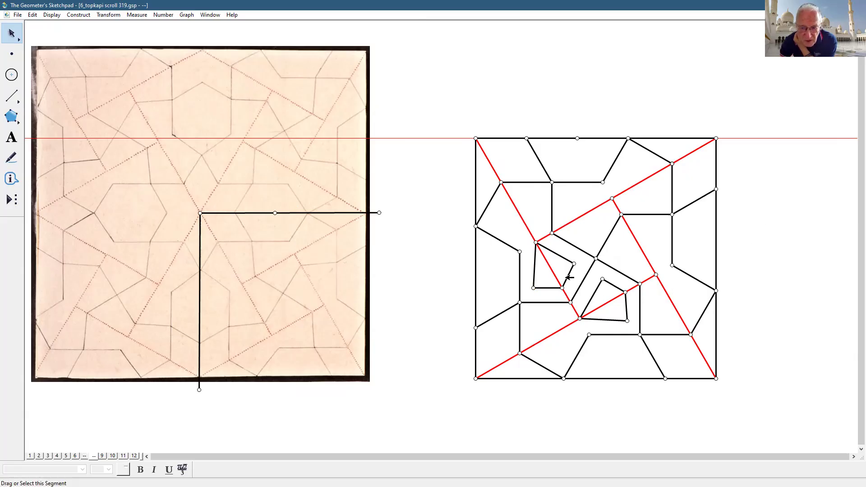
pyautogui.click(536, 243)
pyautogui.keyDown('shift'); pyautogui.click(579, 319); pyautogui.keyUp('shift')
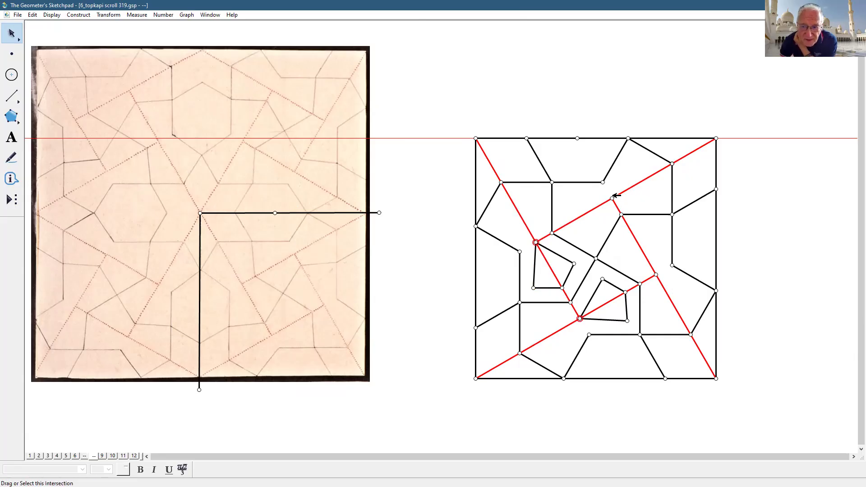
# Step: On page 9, mark two points at the bends of the yellow straps on either side of the crossing left of the tile's centre
pyautogui.click(102, 456)
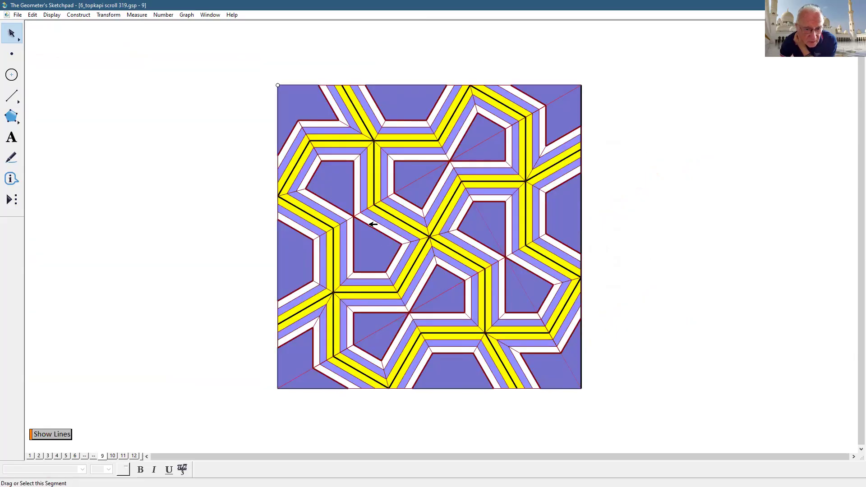
pyautogui.click(335, 228)
pyautogui.click(374, 205)
pyautogui.click(749, 206)
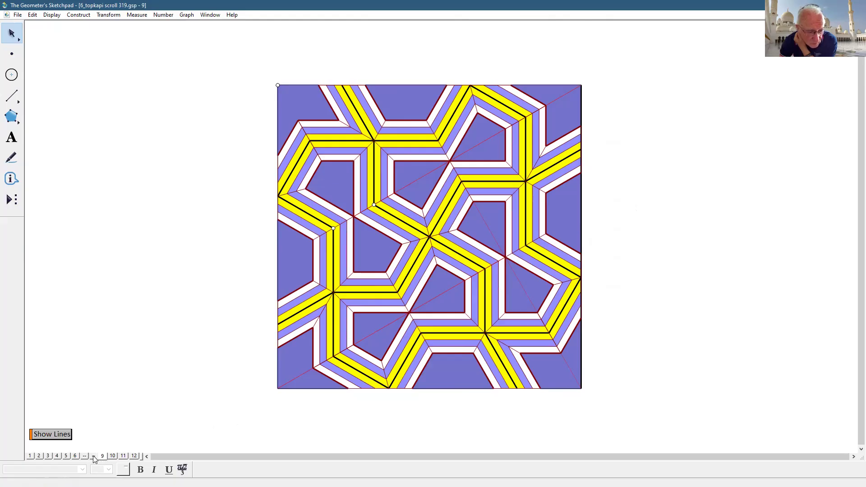
# Step: Examine the four-tile pattern on page 10 and the larger repeated pattern on page 11
pyautogui.click(113, 456)
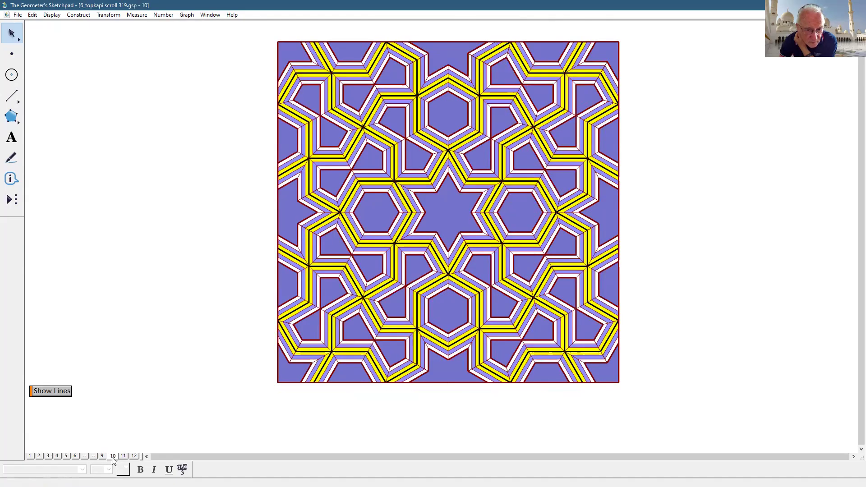
pyautogui.scroll(2, 675, 257)
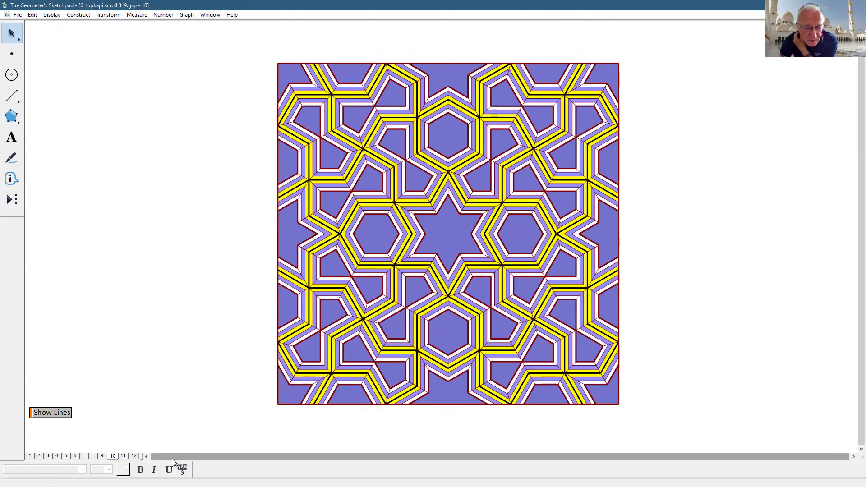
pyautogui.click(123, 456)
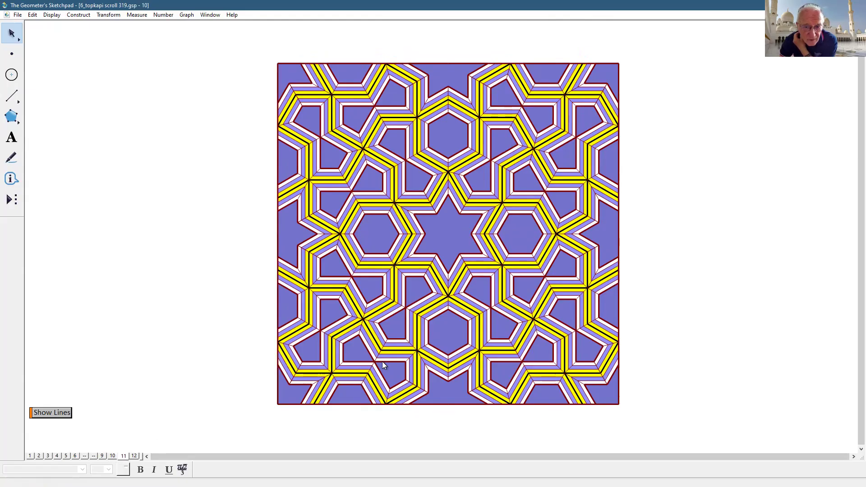
pyautogui.scroll(4, 689, 264)
pyautogui.scroll(-3, 689, 264)
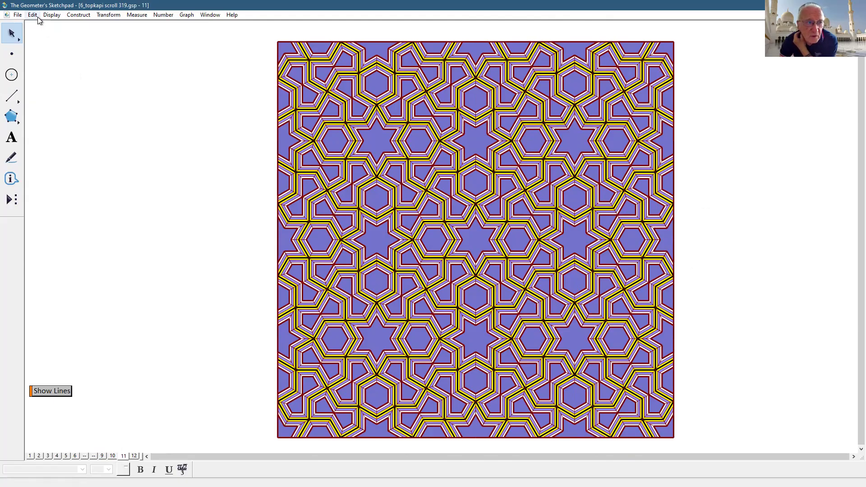
# Step: Select all segments of the page 11 pattern and set their line style to Thin
pyautogui.click(11, 96)
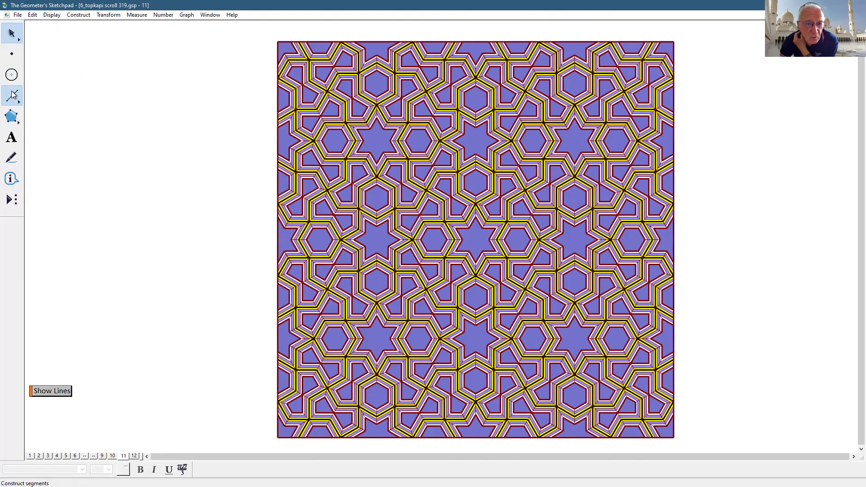
pyautogui.click(33, 16)
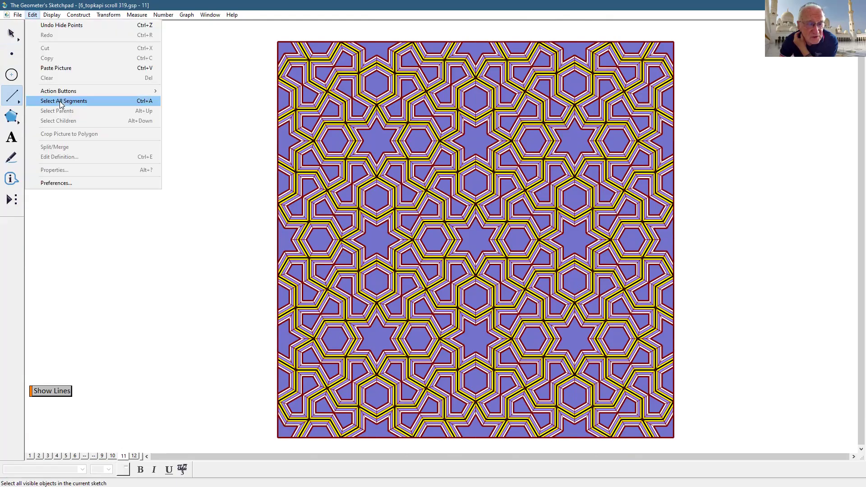
pyautogui.click(61, 102)
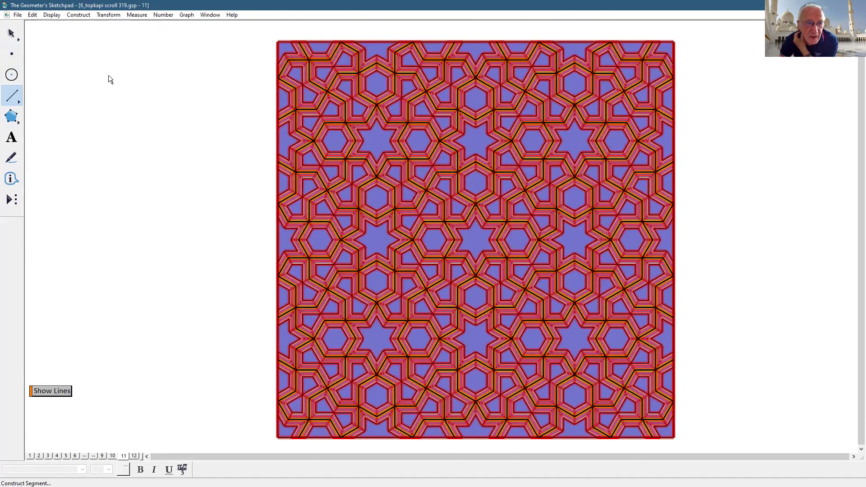
pyautogui.click(51, 15)
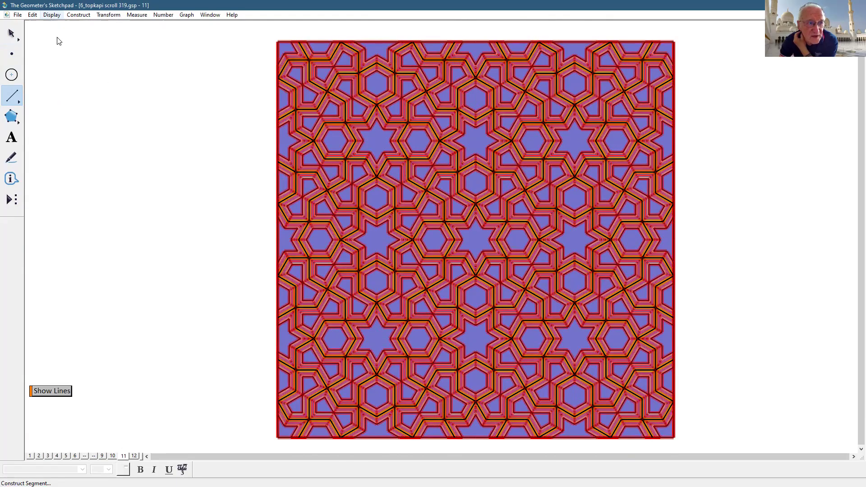
pyautogui.moveTo(135, 36)
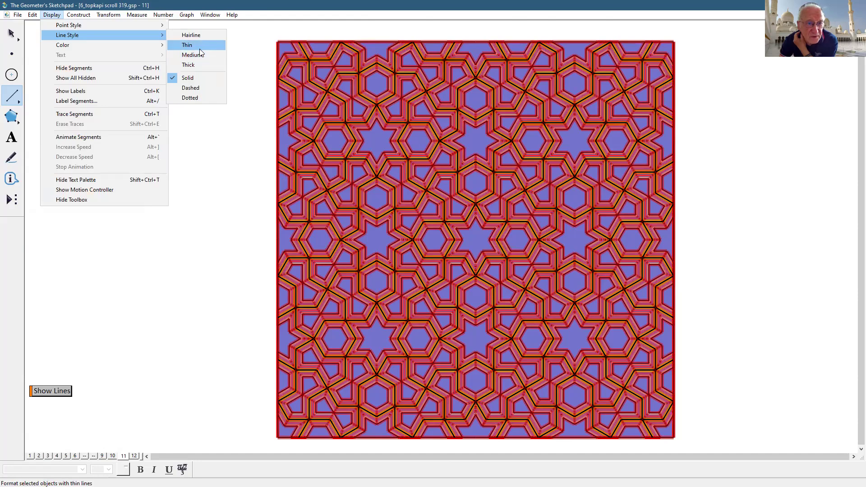
pyautogui.click(200, 47)
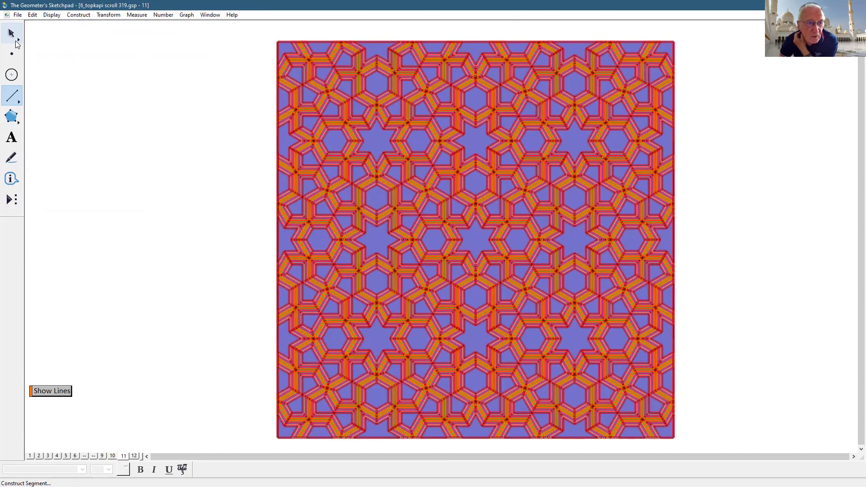
pyautogui.click(133, 78)
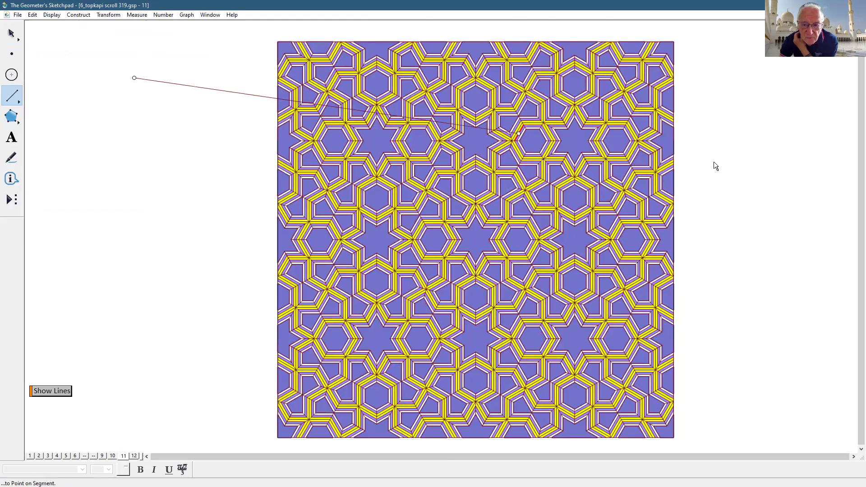
pyautogui.click(11, 33)
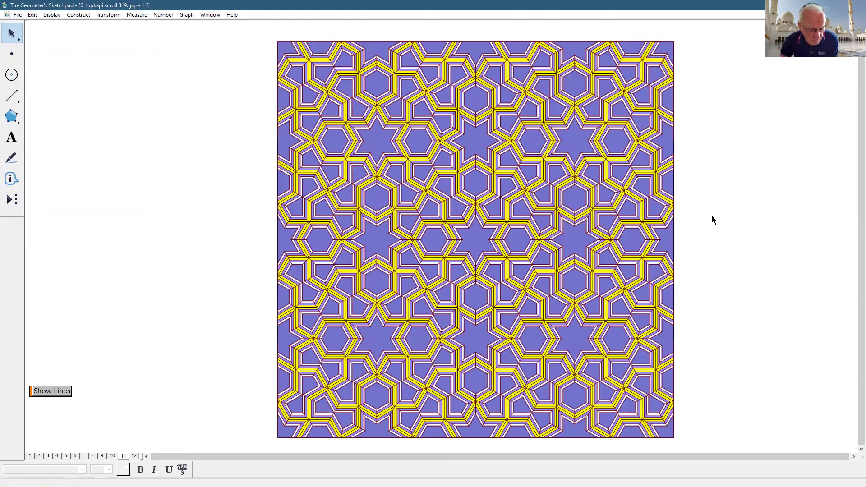
# Step: On page 12, construct a square with the square (4) custom tool in the empty area beside the scroll picture
pyautogui.click(135, 456)
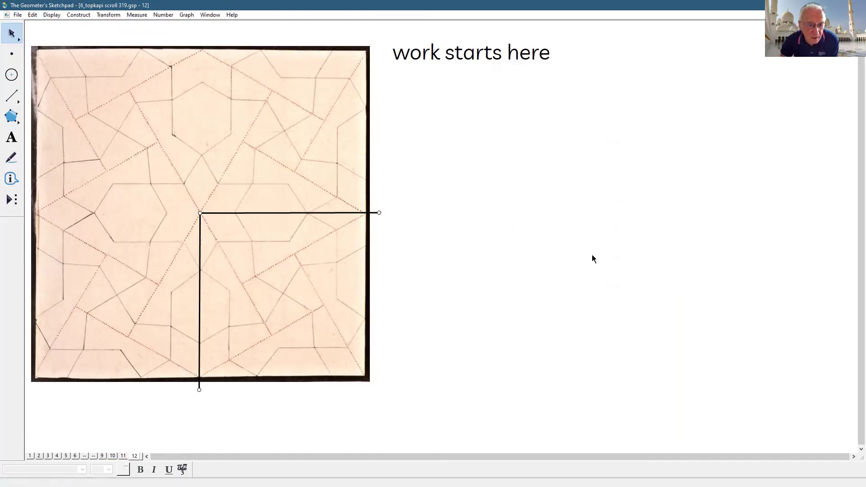
pyautogui.click(12, 200)
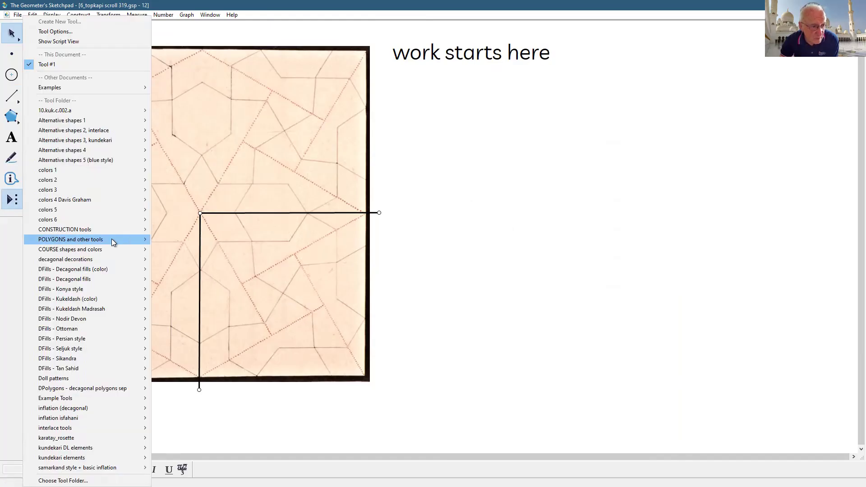
pyautogui.moveTo(112, 239)
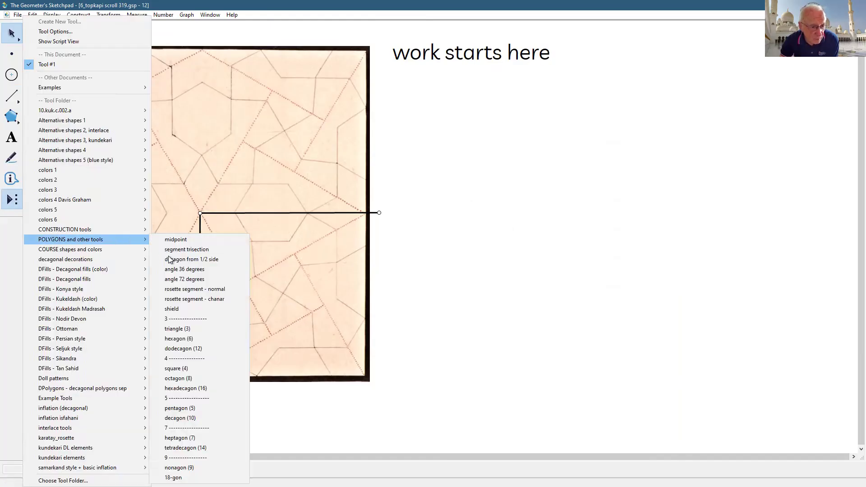
pyautogui.click(182, 369)
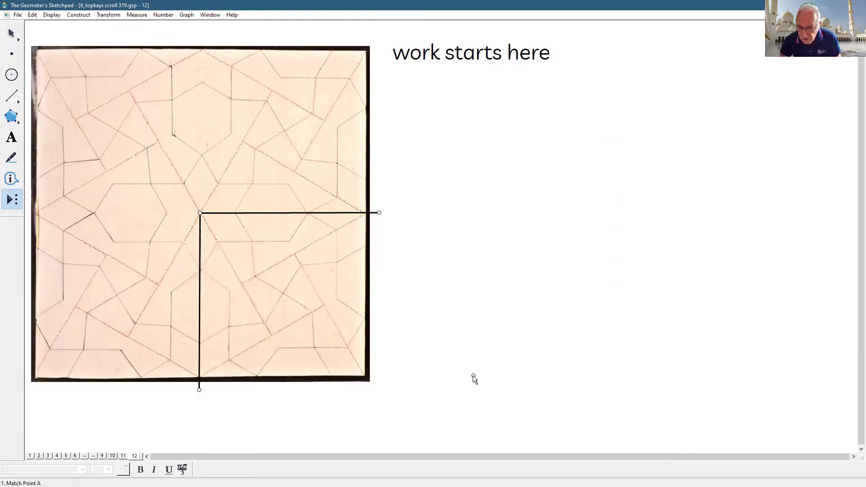
pyautogui.moveTo(440, 379); pyautogui.dragTo(674, 378)
# Step: Delete the interior of the new square, keeping only its four corner points
pyautogui.click(11, 33)
pyautogui.click(707, 212)
pyautogui.click(643, 226)
pyautogui.press('Delete')
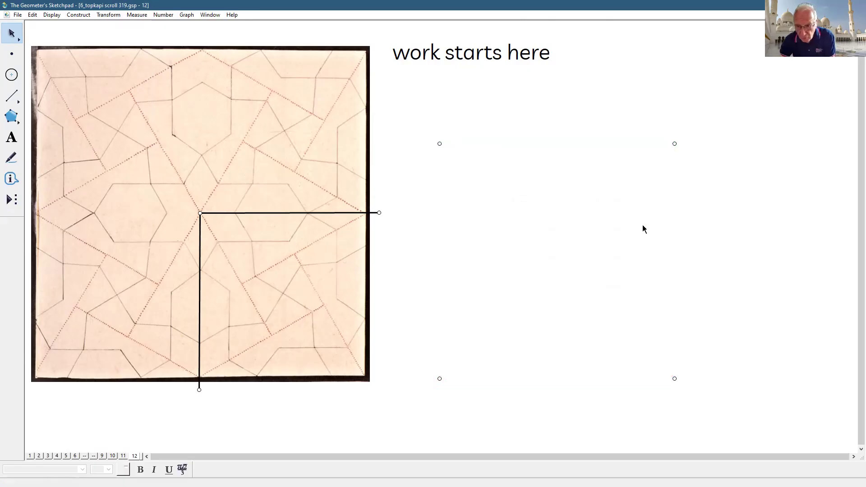
# Step: Join the four corner points with segments to outline the square, setting their line style and colouring them red
pyautogui.click(12, 96)
pyautogui.moveTo(440, 143); pyautogui.dragTo(437, 266)
pyautogui.moveTo(431, 311); pyautogui.dragTo(440, 378)
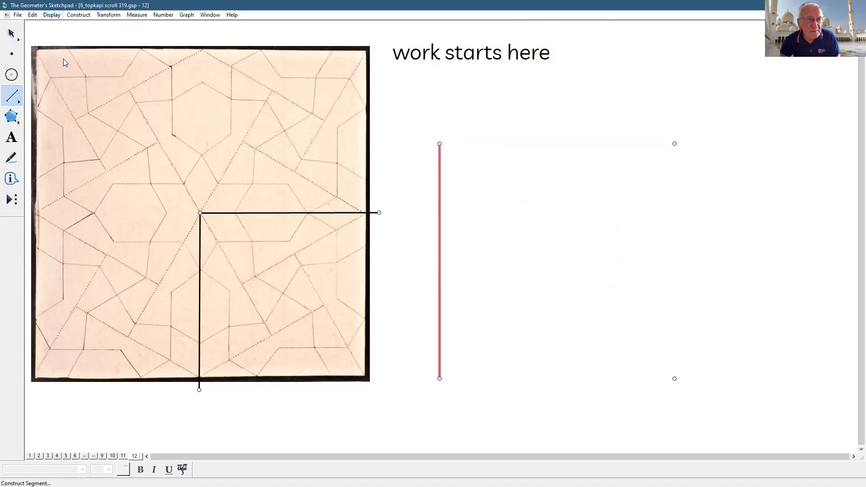
pyautogui.click(52, 15)
pyautogui.moveTo(73, 36)
pyautogui.click(201, 56)
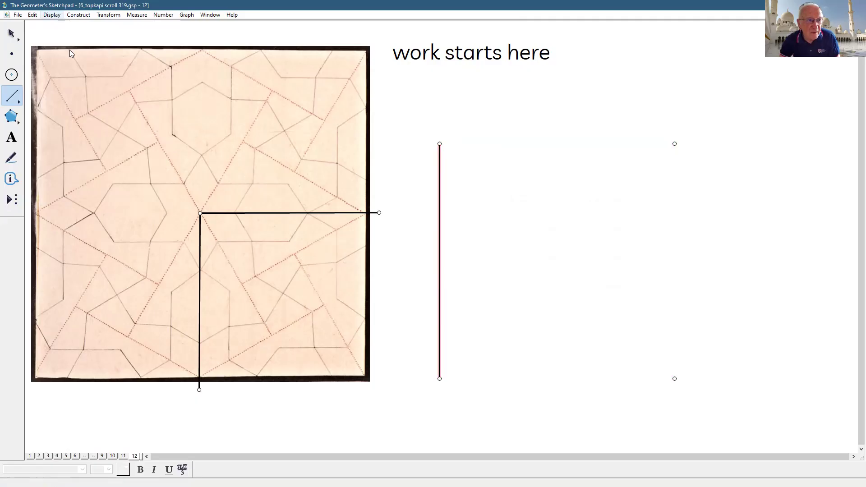
pyautogui.moveTo(69, 50)
pyautogui.click(200, 51)
pyautogui.moveTo(440, 144); pyautogui.dragTo(440, 379)
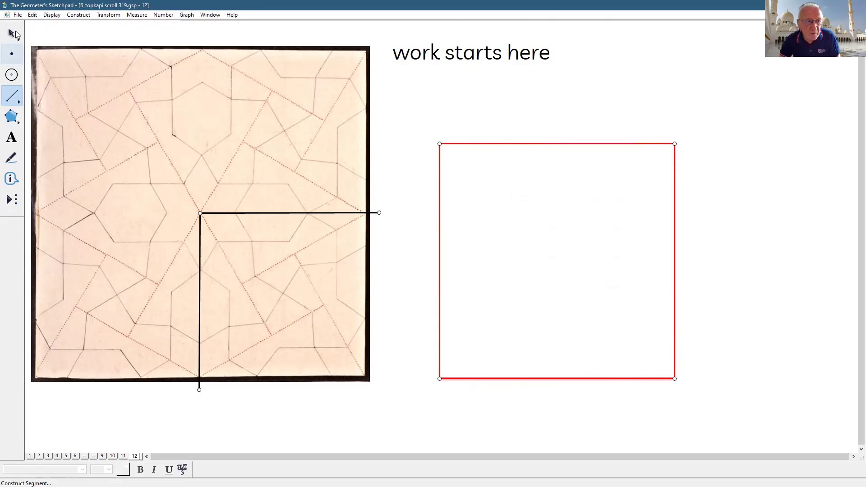
# Step: Rotate the square's top side by 30 degrees about its upper-right corner
pyautogui.click(12, 33)
pyautogui.click(407, 172)
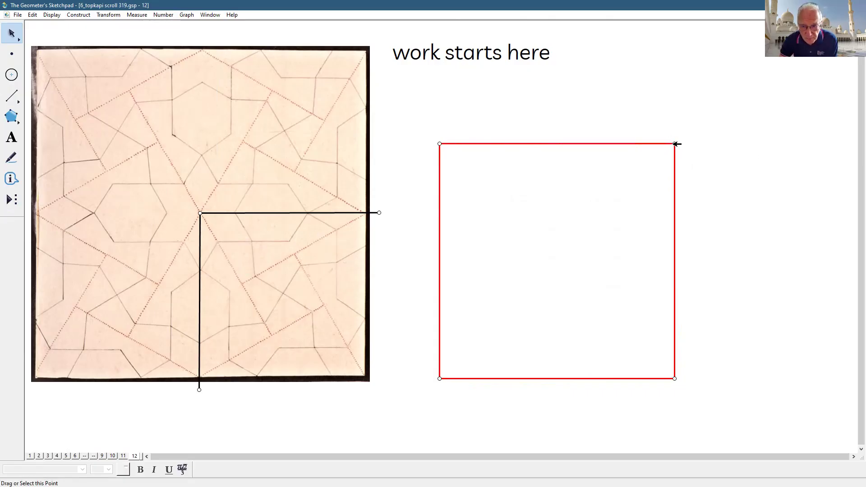
pyautogui.click(654, 144)
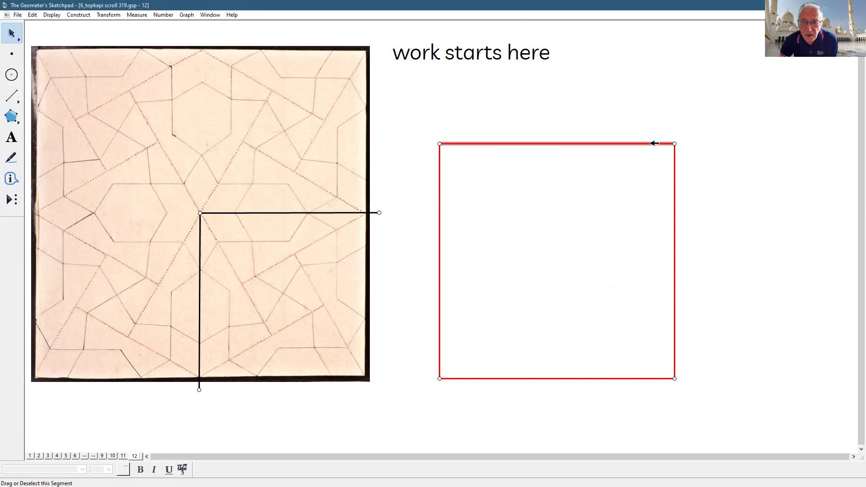
pyautogui.click(108, 14)
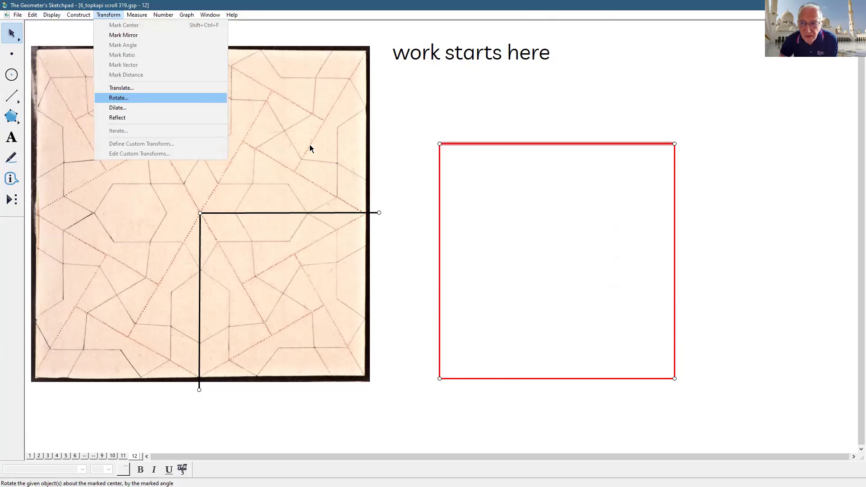
pyautogui.press('Return')
pyautogui.write('30')
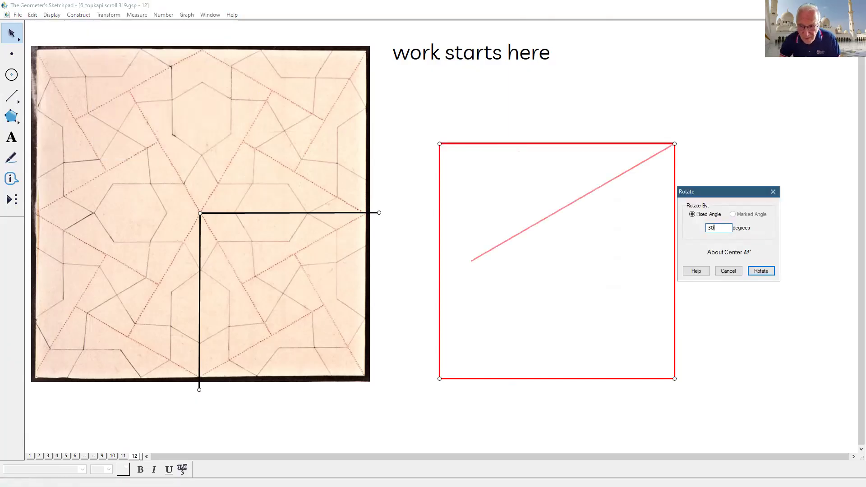
pyautogui.click(761, 271)
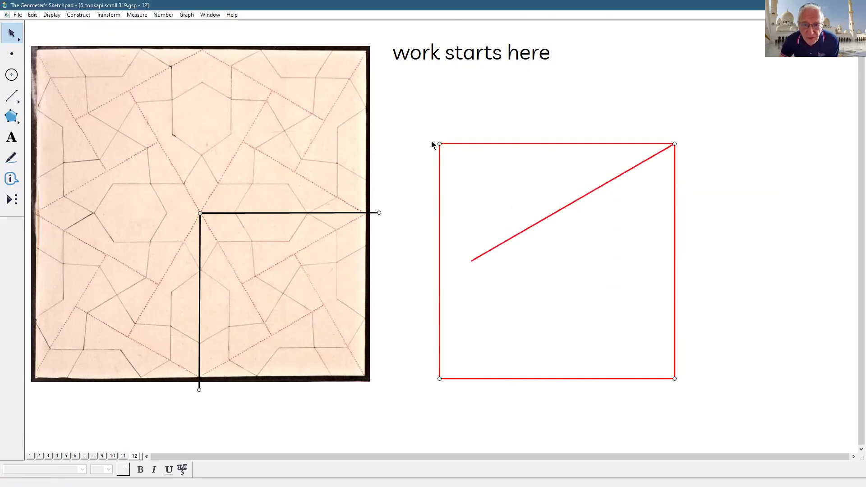
# Step: Rotate the square's left side by 30 degrees about its upper-left corner
pyautogui.click(440, 165)
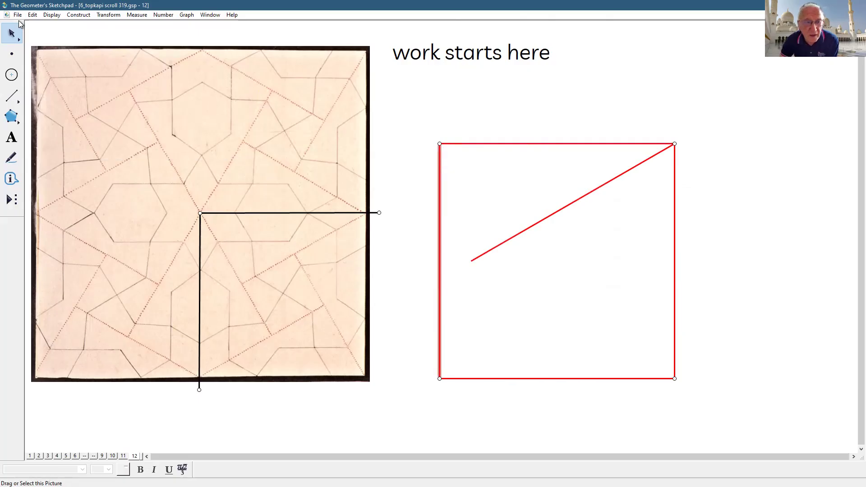
pyautogui.click(109, 15)
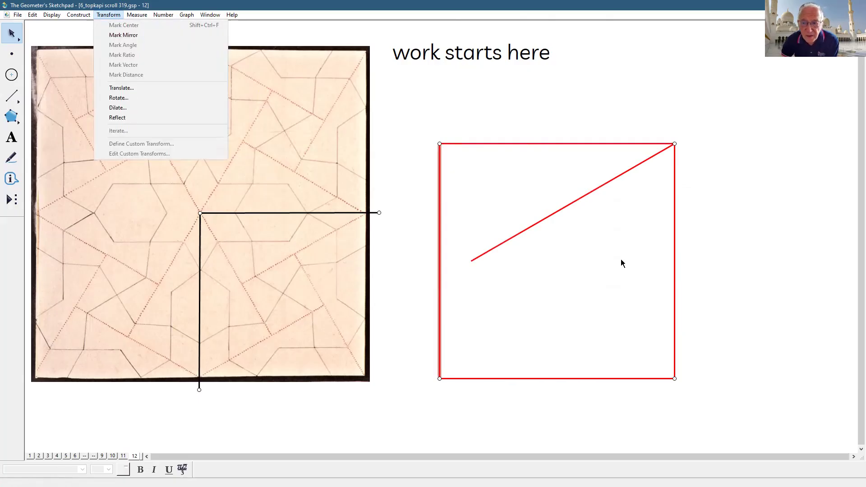
pyautogui.click(768, 274)
pyautogui.click(797, 332)
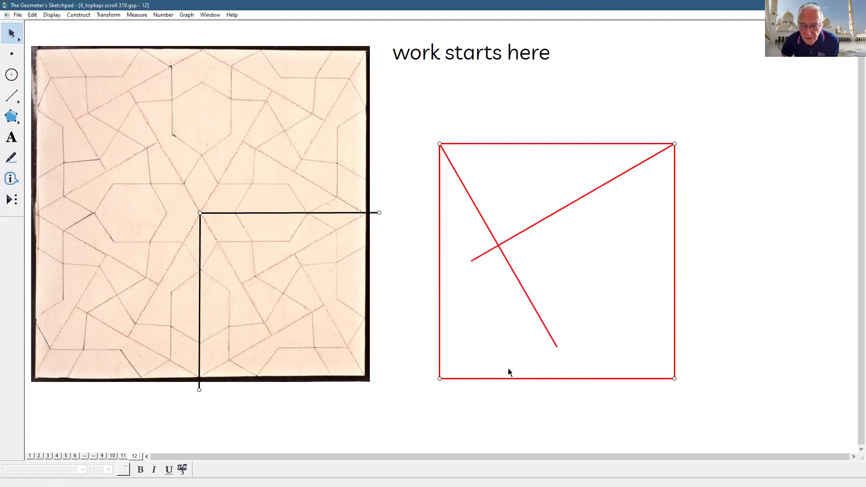
# Step: Rotate the square's bottom side by 30 degrees about its lower-left corner
pyautogui.click(553, 378)
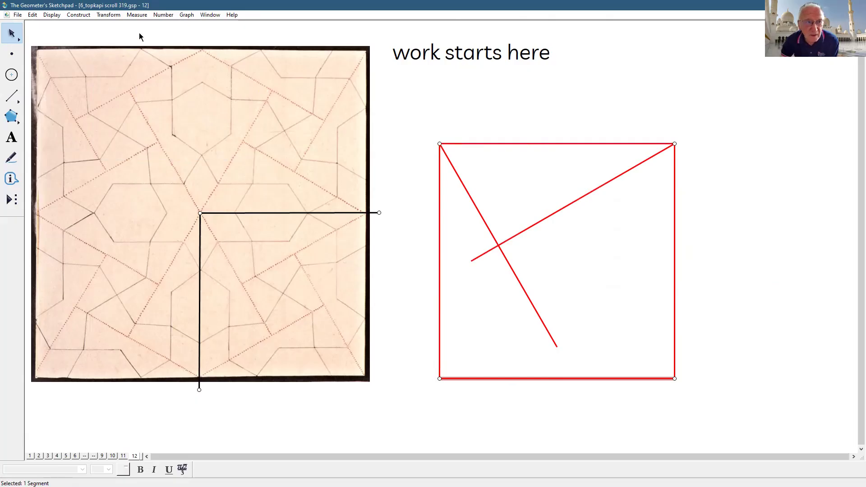
pyautogui.click(117, 17)
pyautogui.click(134, 98)
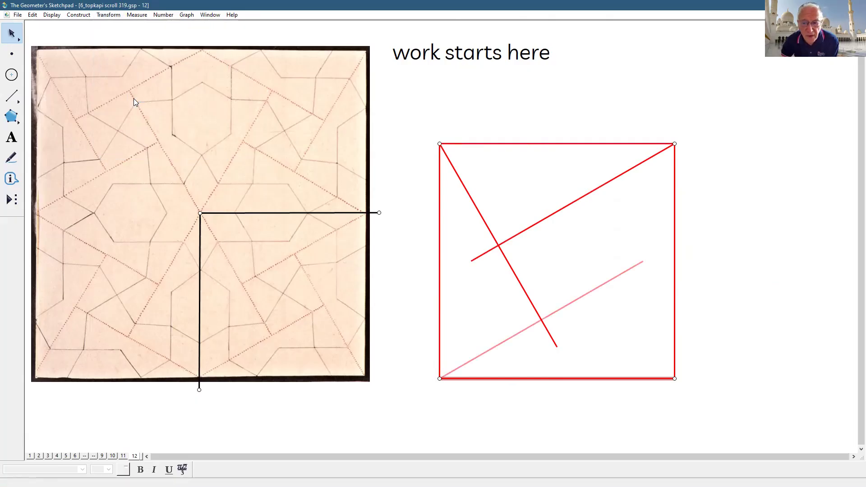
pyautogui.click(761, 270)
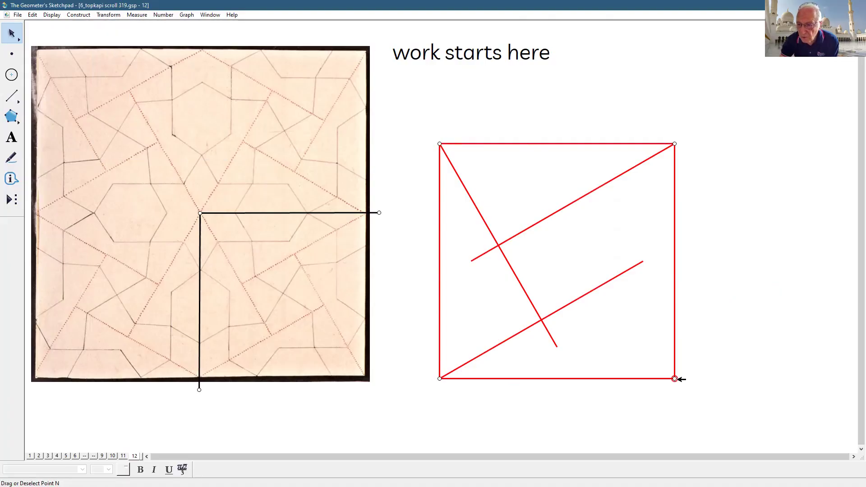
# Step: Rotate the square's right side by 30 degrees about its lower-right corner
pyautogui.click(677, 347)
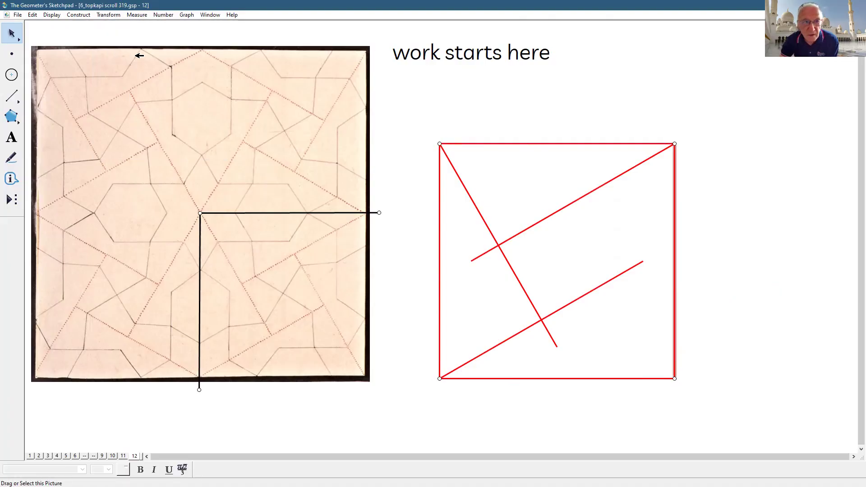
pyautogui.click(108, 15)
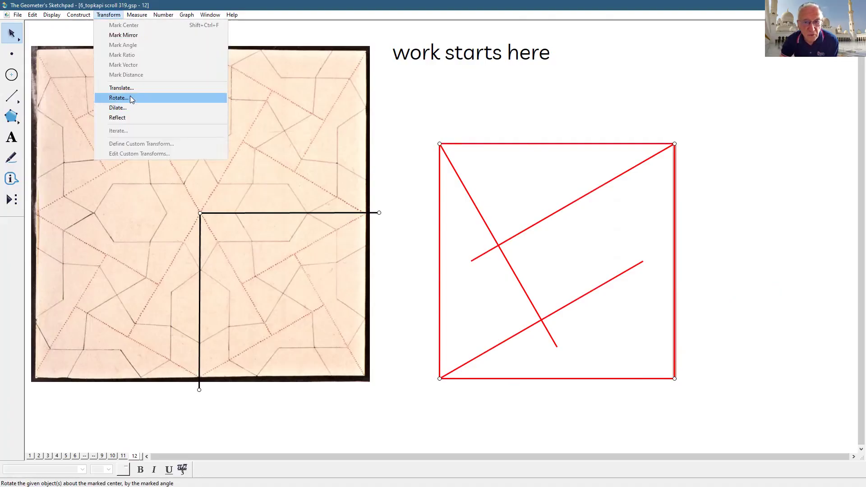
pyautogui.click(130, 95)
pyautogui.click(763, 271)
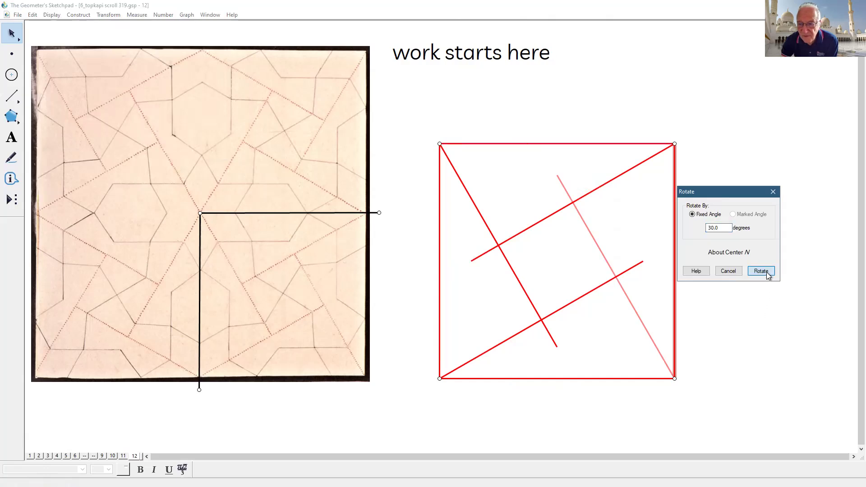
# Step: Construct intersection points at the four crossings of the rotated segments, marking the corners of the inner tilted square
pyautogui.click(573, 202)
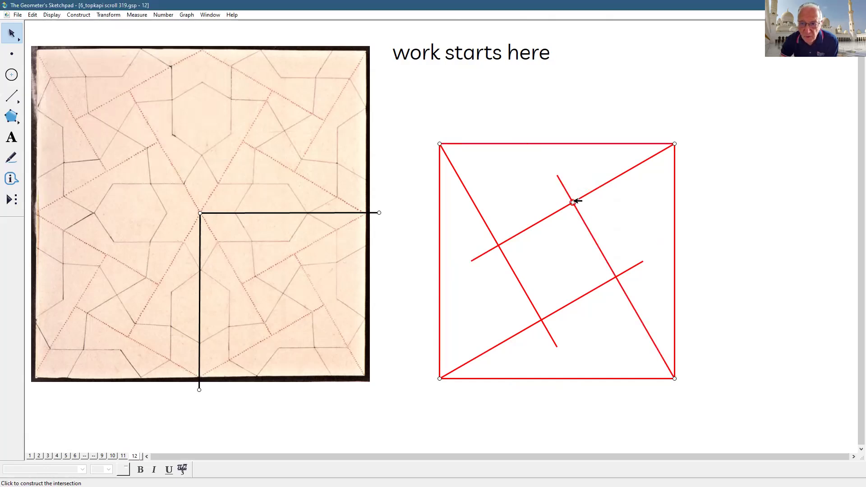
pyautogui.click(498, 246)
pyautogui.click(542, 320)
pyautogui.click(616, 277)
pyautogui.click(653, 333)
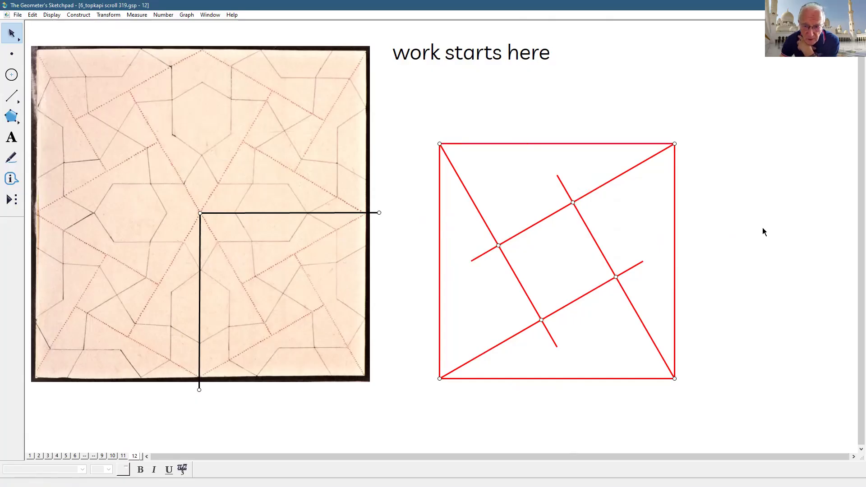
pyautogui.click(13, 199)
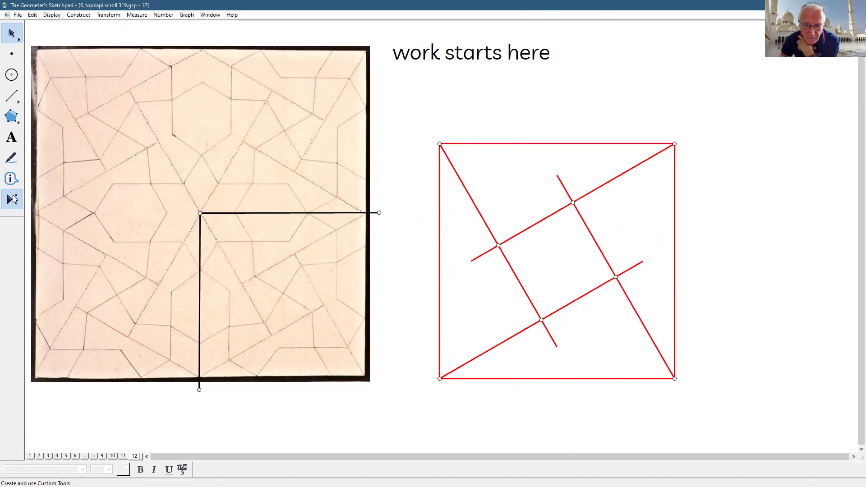
pyautogui.click(14, 199)
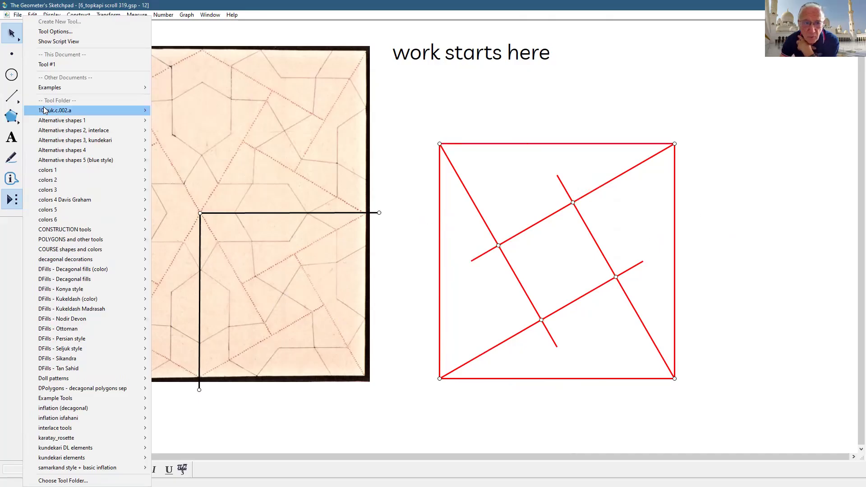
pyautogui.click(12, 37)
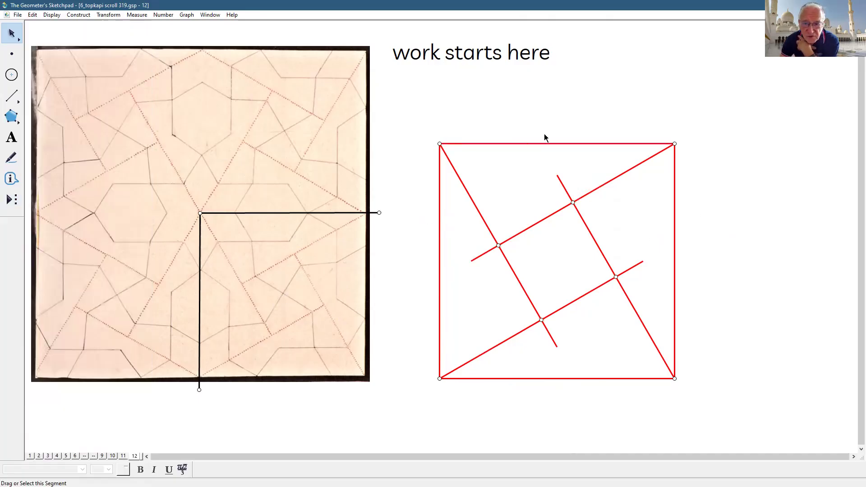
# Step: Mark the square's centre by constructing the midpoint of its upper-right to lower-left diagonal, and hide the diagonal
pyautogui.click(11, 96)
pyautogui.moveTo(674, 143); pyautogui.dragTo(439, 378)
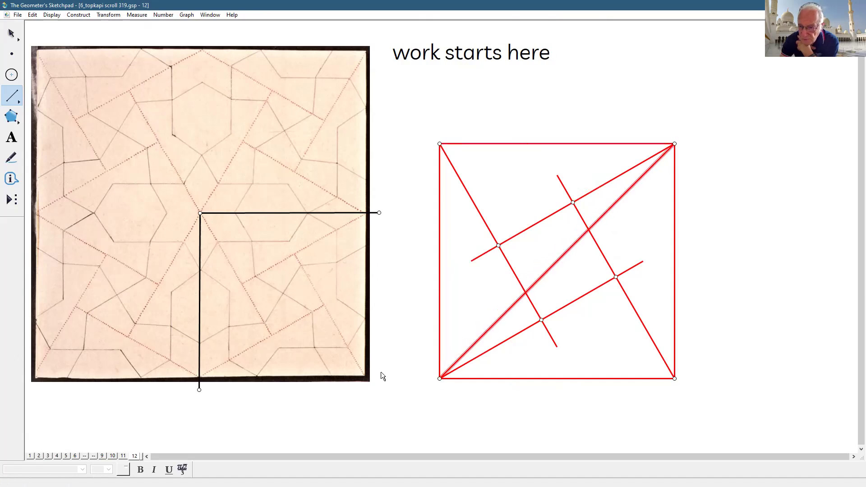
pyautogui.click(86, 18)
pyautogui.click(92, 36)
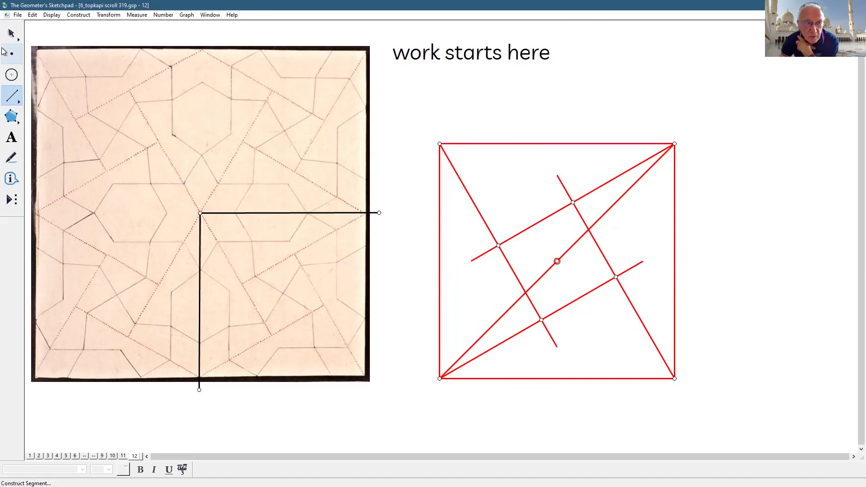
pyautogui.click(12, 34)
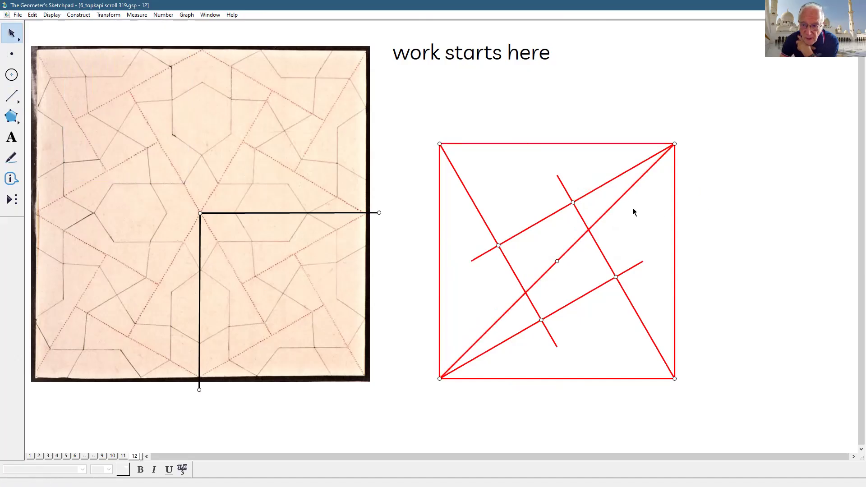
pyautogui.click(623, 195)
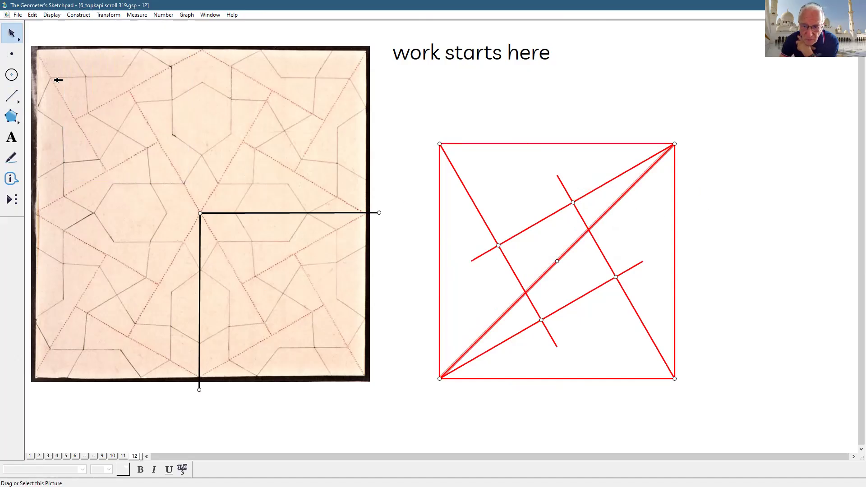
pyautogui.click(52, 15)
pyautogui.click(62, 69)
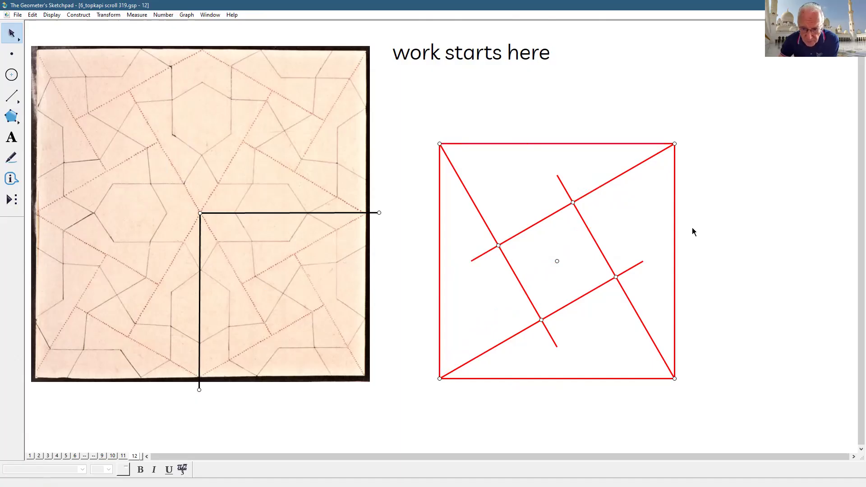
# Step: Construct a line through the square's centre perpendicular to its top side
pyautogui.click(557, 261)
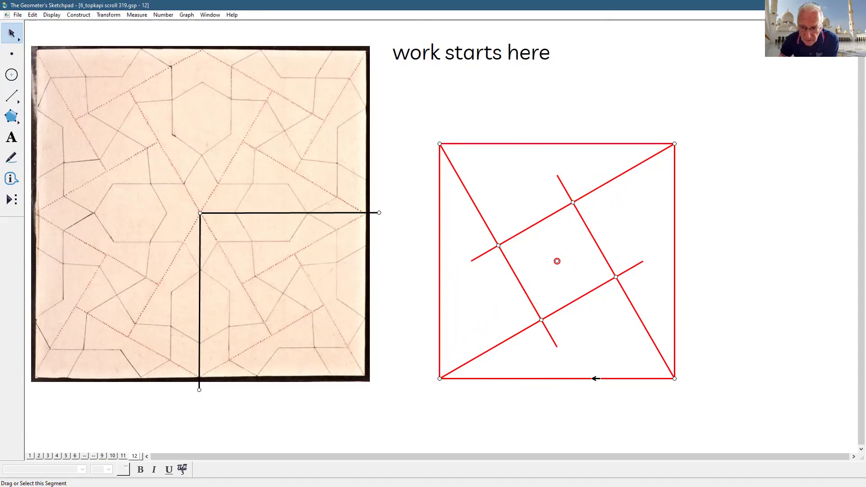
pyautogui.keyDown('shift'); pyautogui.click(595, 379); pyautogui.keyUp('shift')
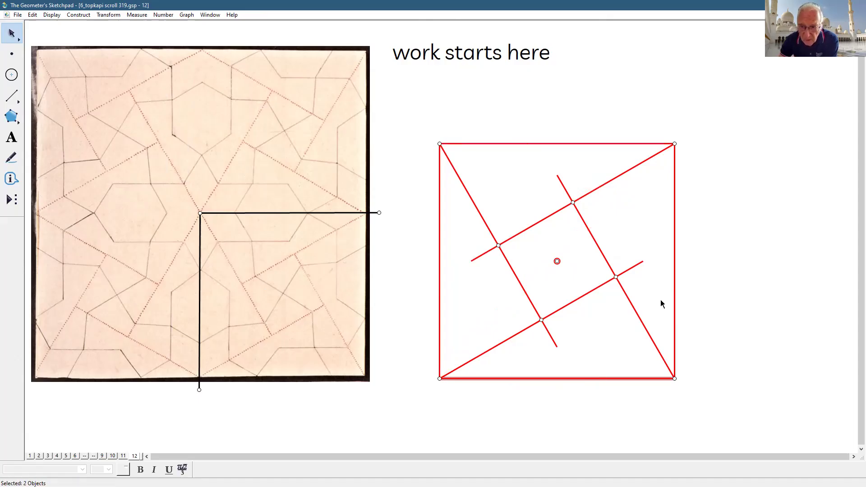
pyautogui.click(651, 236)
pyautogui.click(558, 260)
pyautogui.click(587, 144)
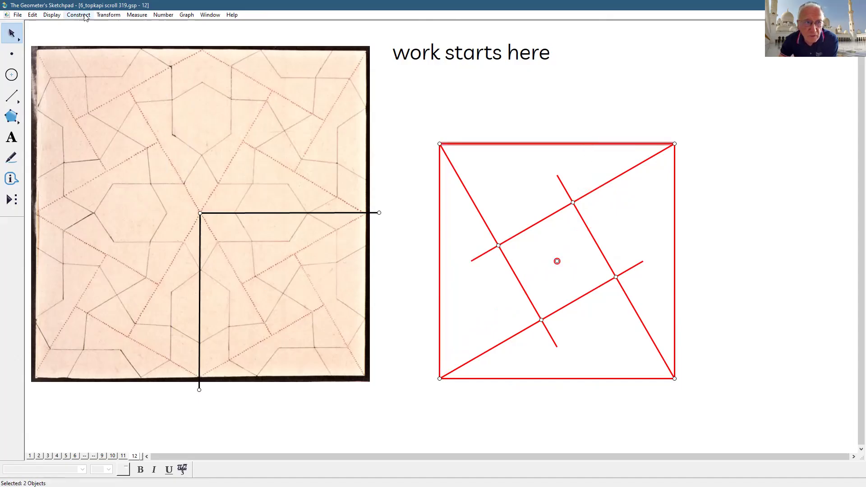
pyautogui.click(96, 97)
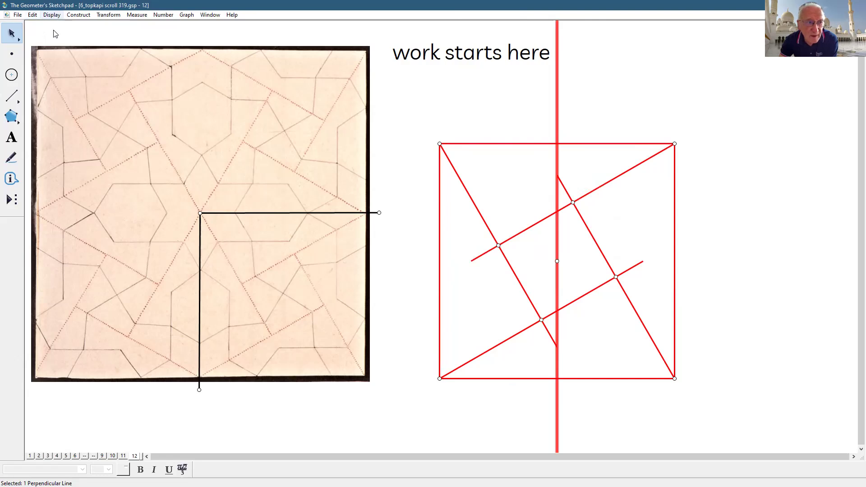
# Step: Restyle the vertical line through the square's centre as a thin black line
pyautogui.click(53, 15)
pyautogui.click(208, 43)
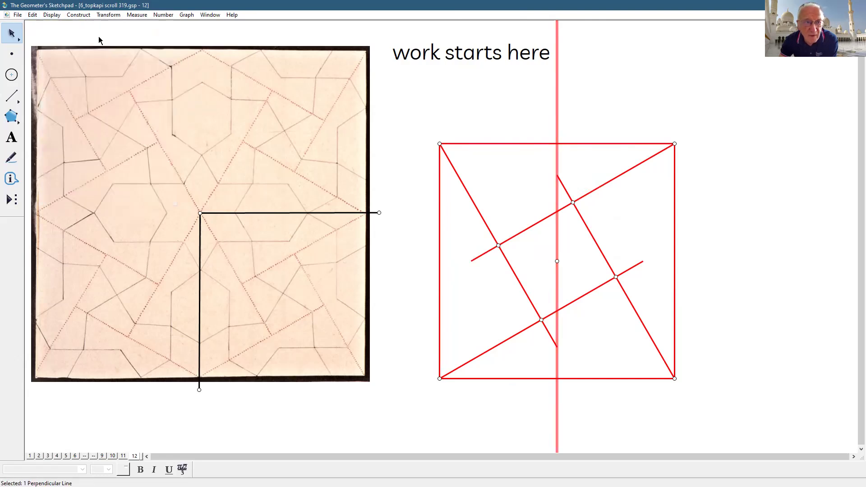
pyautogui.click(53, 16)
pyautogui.moveTo(70, 46)
pyautogui.click(188, 46)
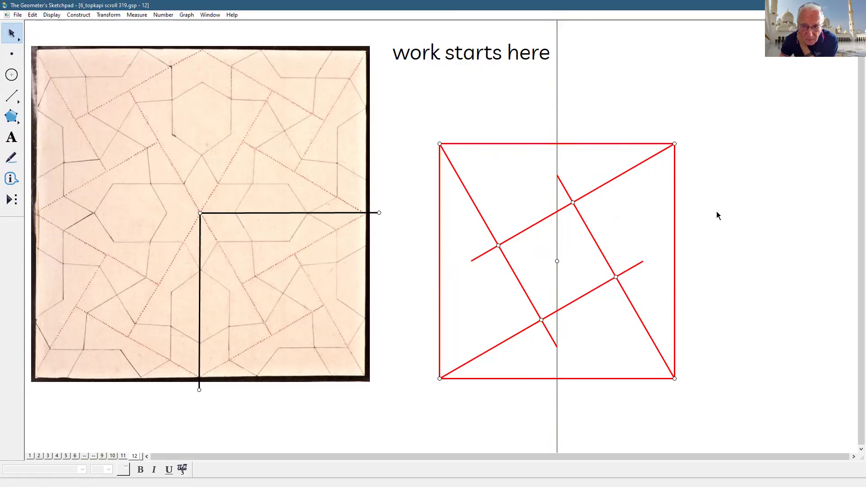
# Step: Rotate the vertical line 30 degrees about the square's centre, and rotate the resulting line another 30 degrees
pyautogui.click(558, 250)
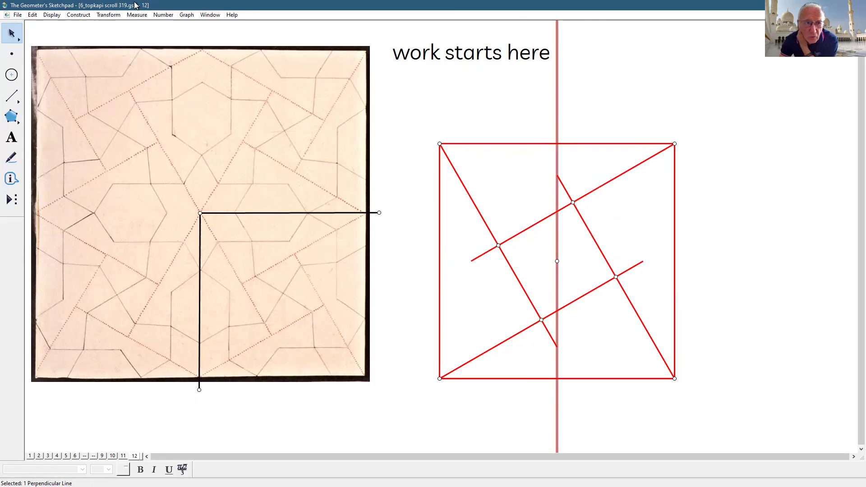
pyautogui.click(108, 15)
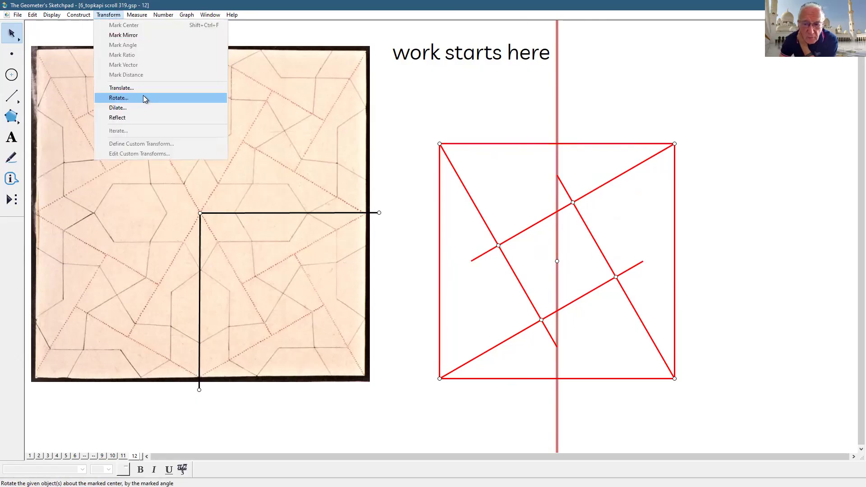
pyautogui.click(145, 99)
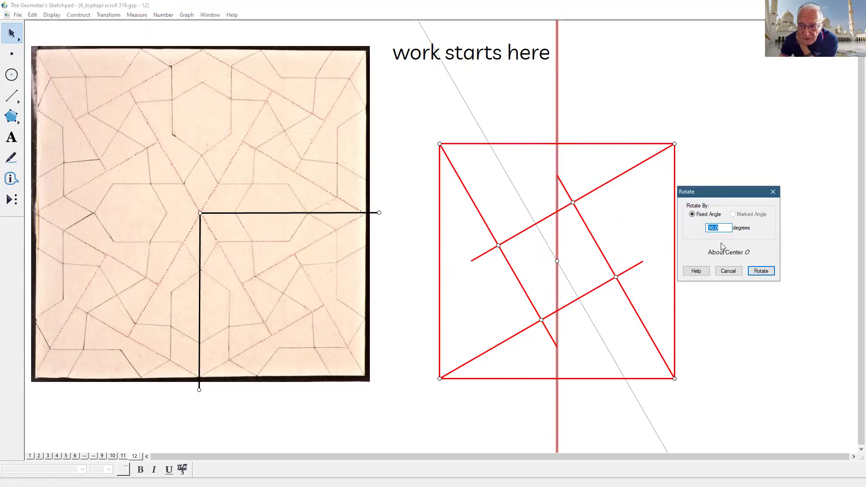
pyautogui.click(762, 273)
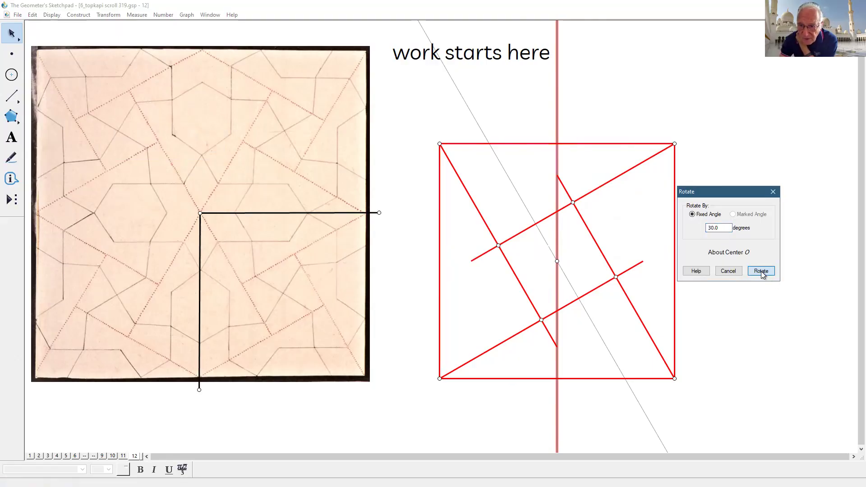
pyautogui.click(109, 15)
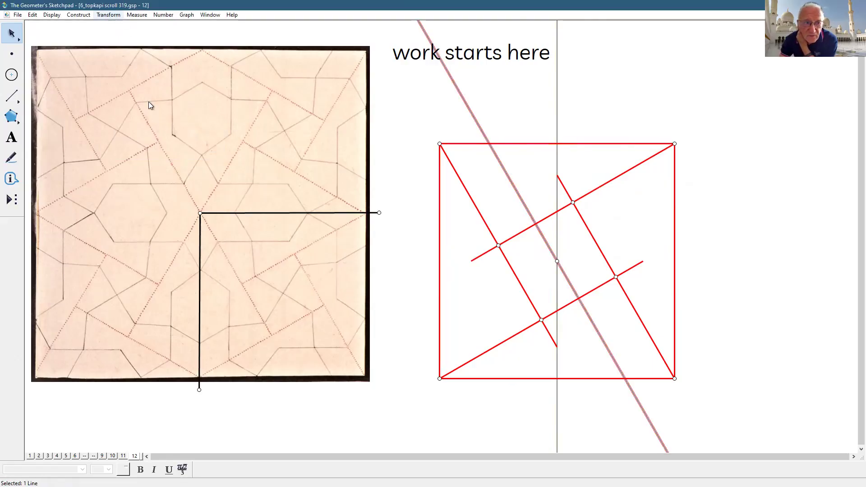
pyautogui.click(147, 102)
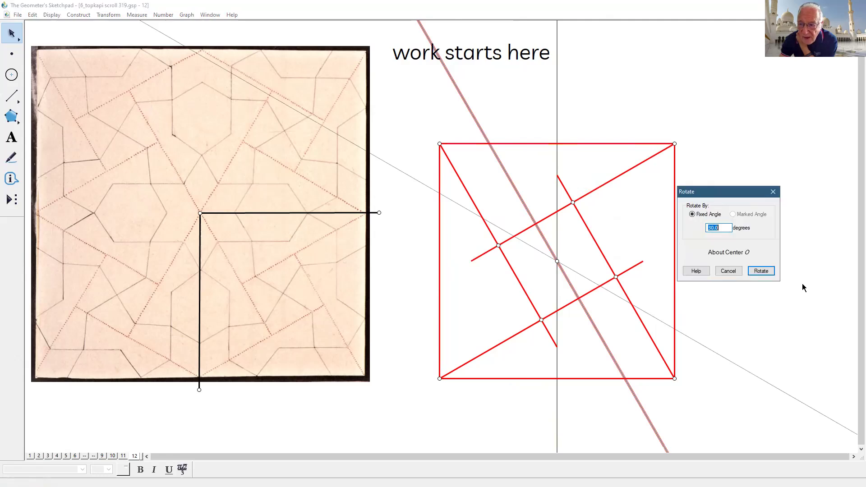
pyautogui.click(766, 274)
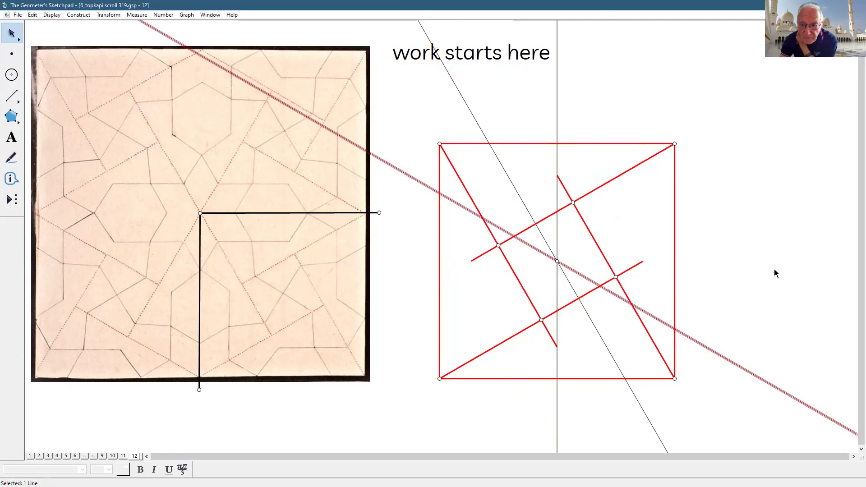
pyautogui.click(744, 209)
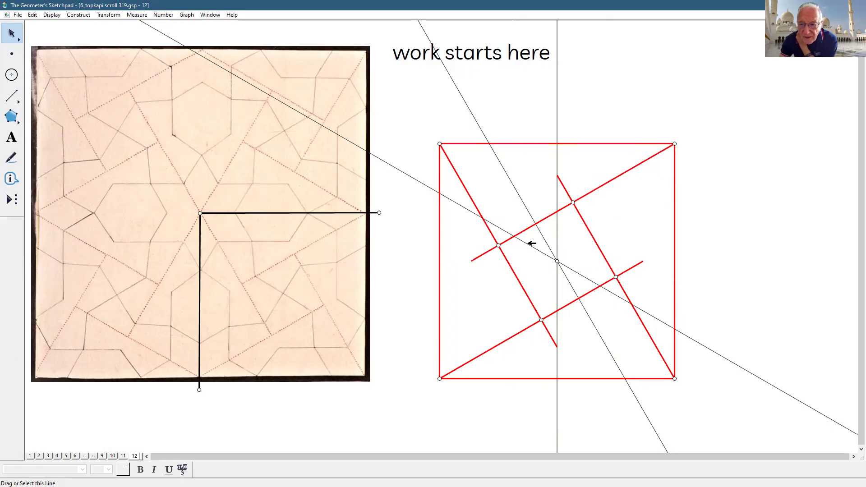
# Step: Draw a segment along the latest rotated line from the inner square's upper side to the centre, and thicken it
pyautogui.click(12, 96)
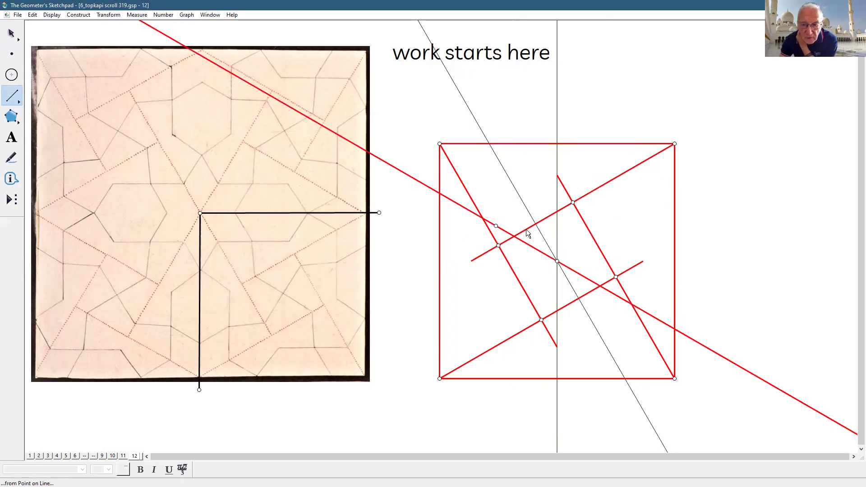
pyautogui.click(516, 236)
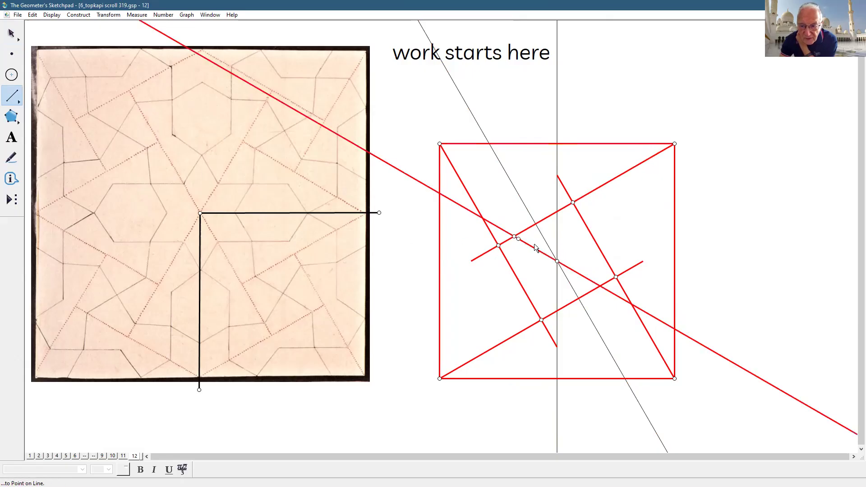
pyautogui.click(558, 262)
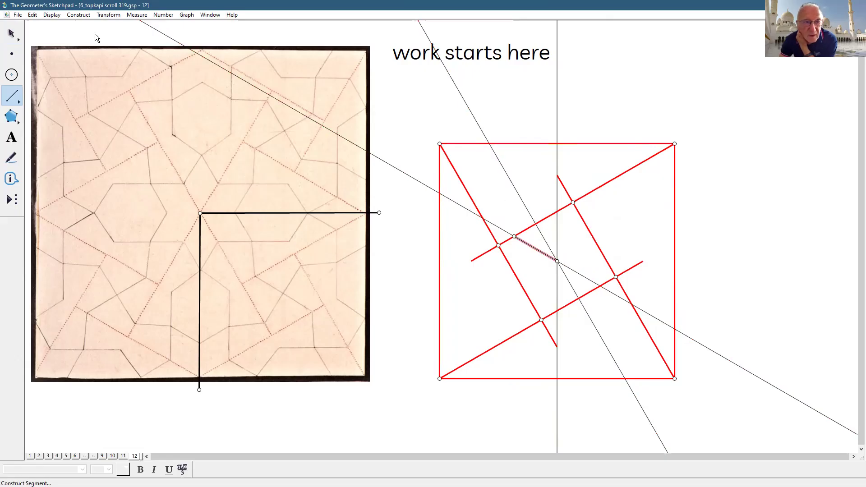
pyautogui.click(50, 14)
pyautogui.moveTo(113, 33)
pyautogui.click(216, 56)
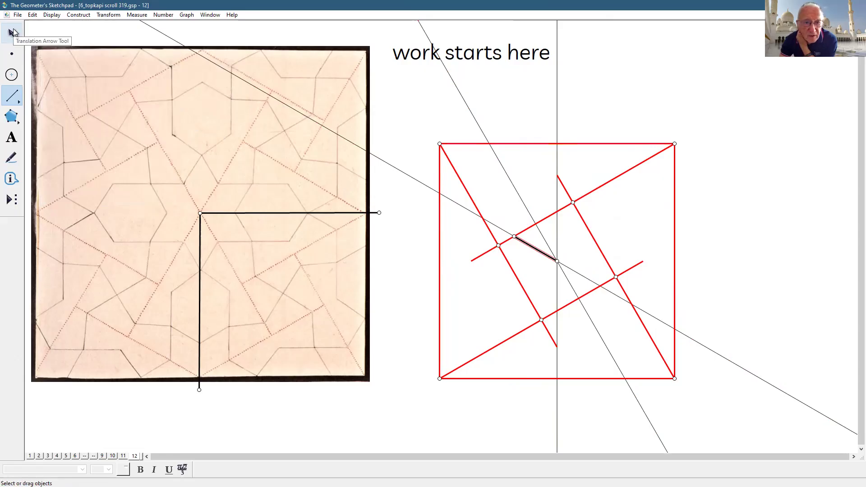
# Step: Draw a segment along the same line from the centre to its intersection with the inner square's lower side
pyautogui.click(556, 262)
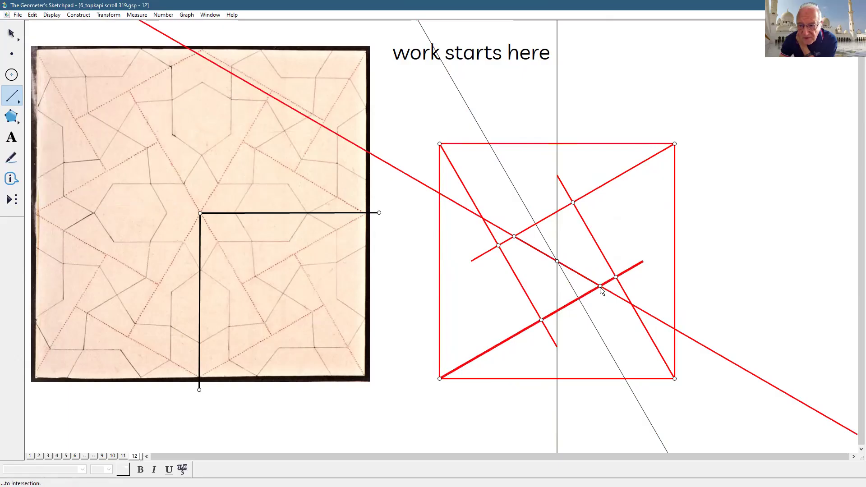
pyautogui.click(600, 287)
pyautogui.press('Escape')
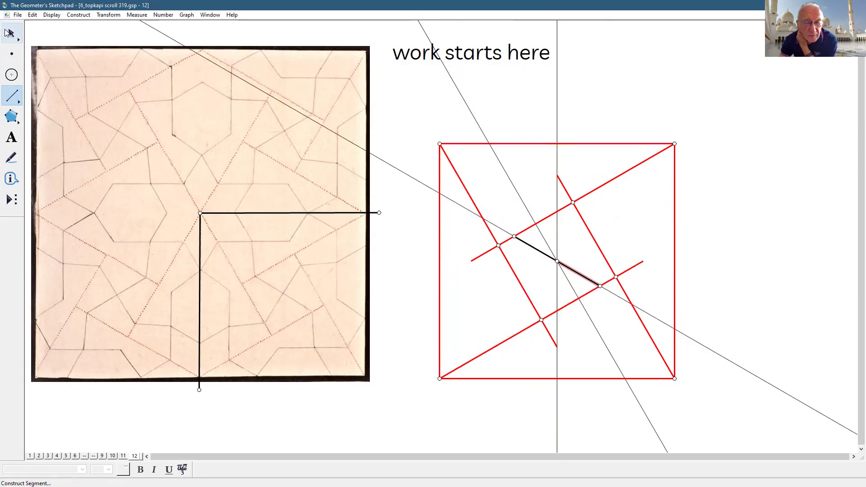
pyautogui.press('Escape')
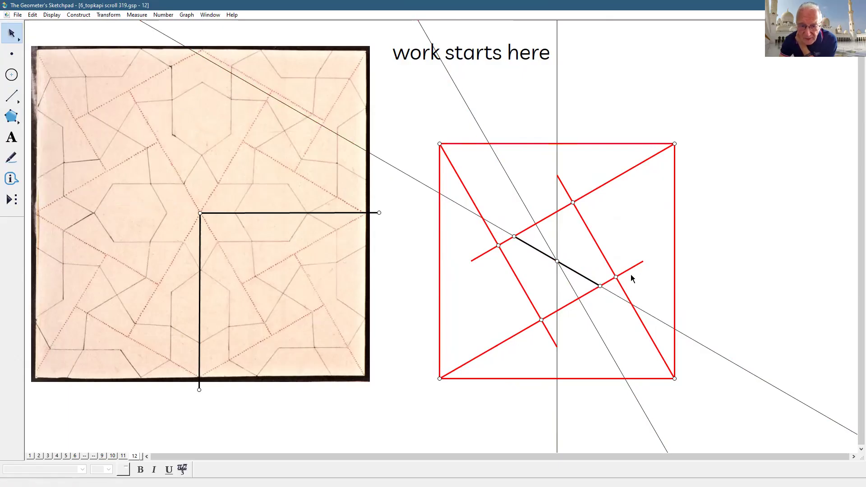
# Step: Try constructing a perpendicular to the segments' supporting line through the square's centre, and undo it
pyautogui.click(557, 261)
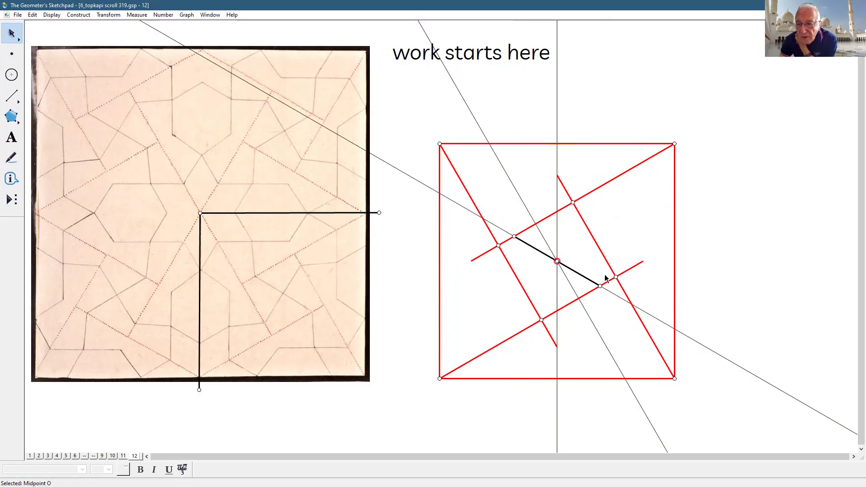
pyautogui.click(614, 292)
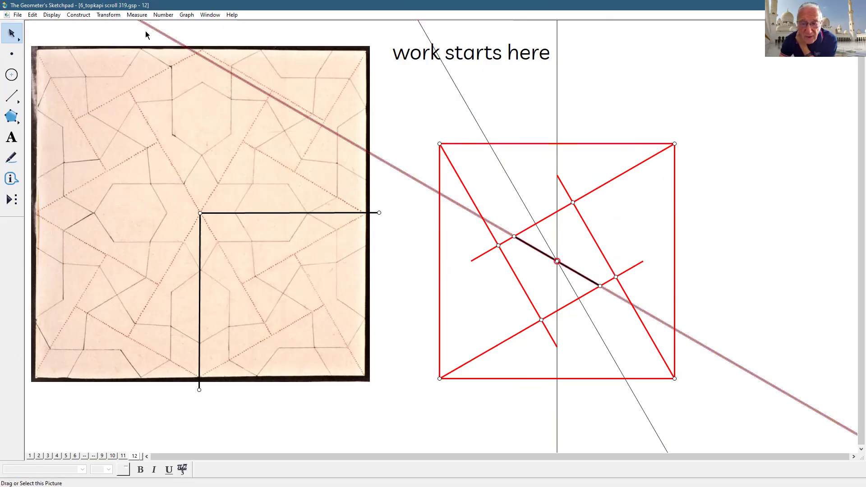
pyautogui.click(78, 15)
pyautogui.click(110, 96)
pyautogui.click(790, 276)
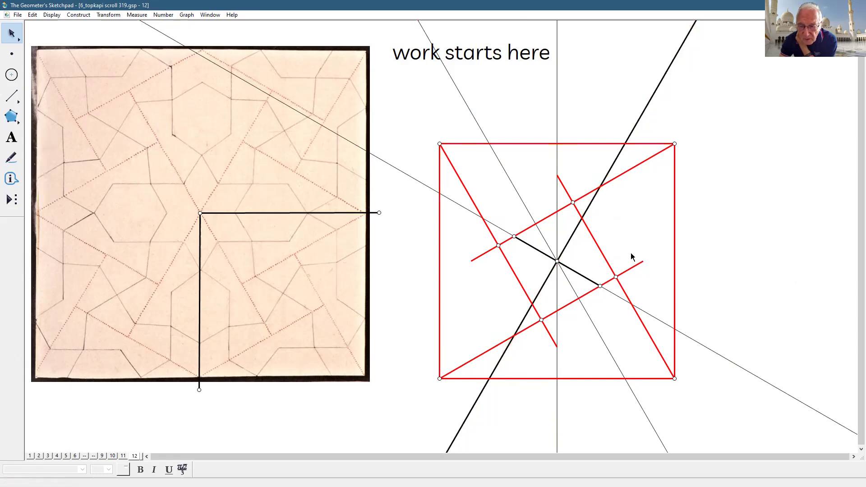
pyautogui.hotkey('ctrl', 'z')
pyautogui.click(828, 234)
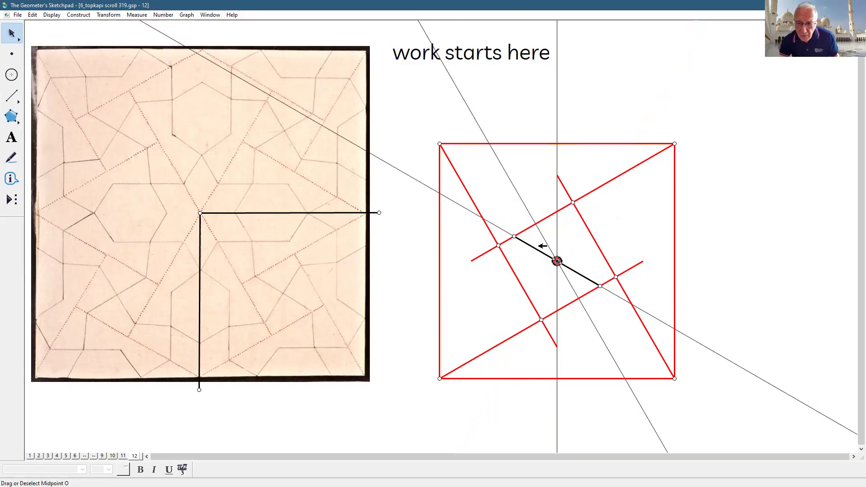
# Step: Create three more lines through the centre by rotating the segments' supporting line in three successive 30-degree steps
pyautogui.click(500, 226)
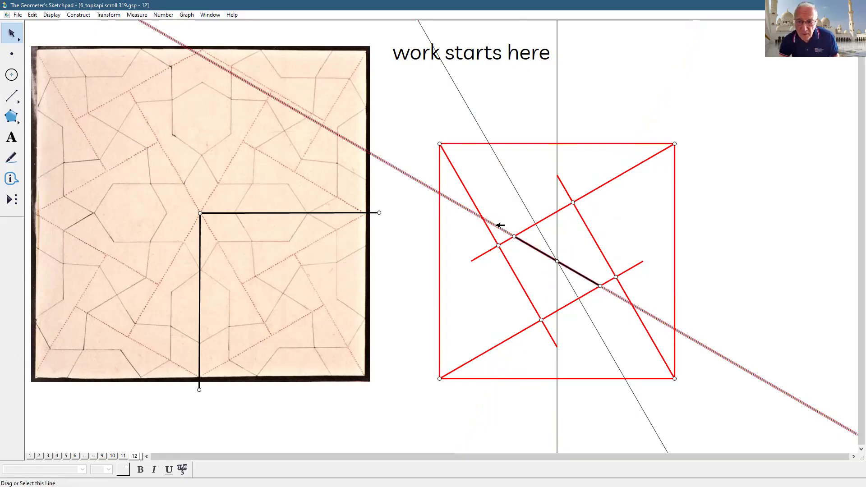
pyautogui.click(109, 16)
pyautogui.click(121, 101)
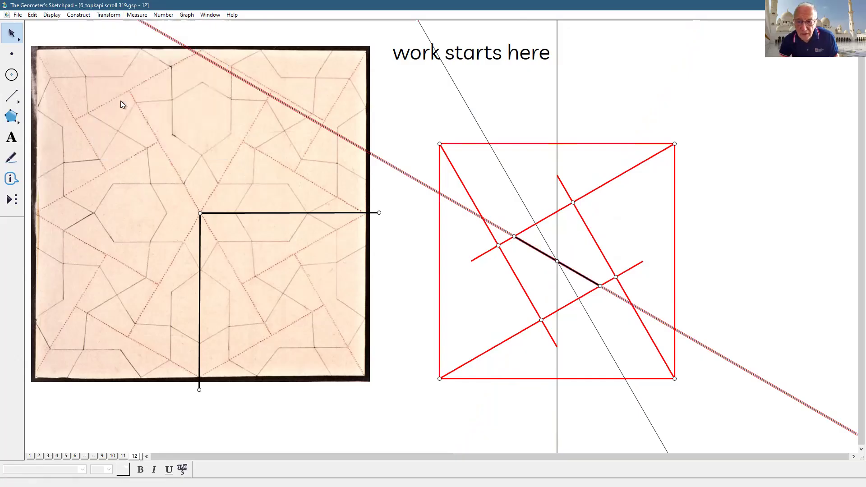
pyautogui.click(760, 269)
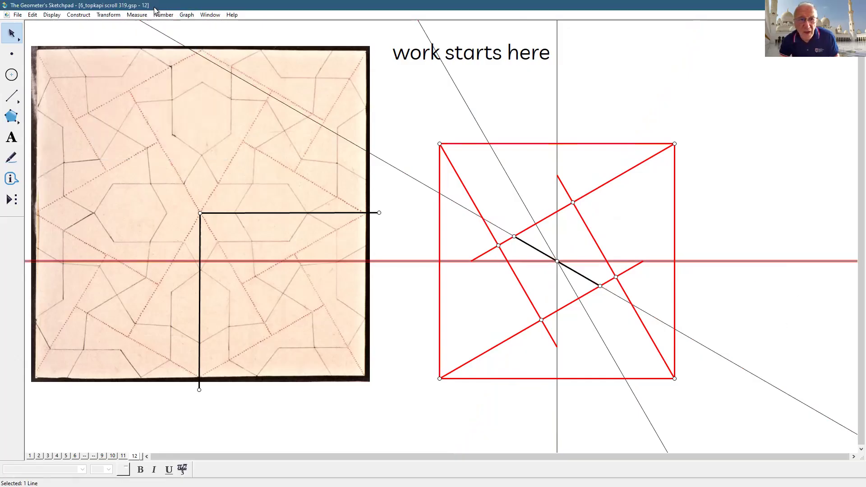
pyautogui.click(121, 16)
pyautogui.click(131, 102)
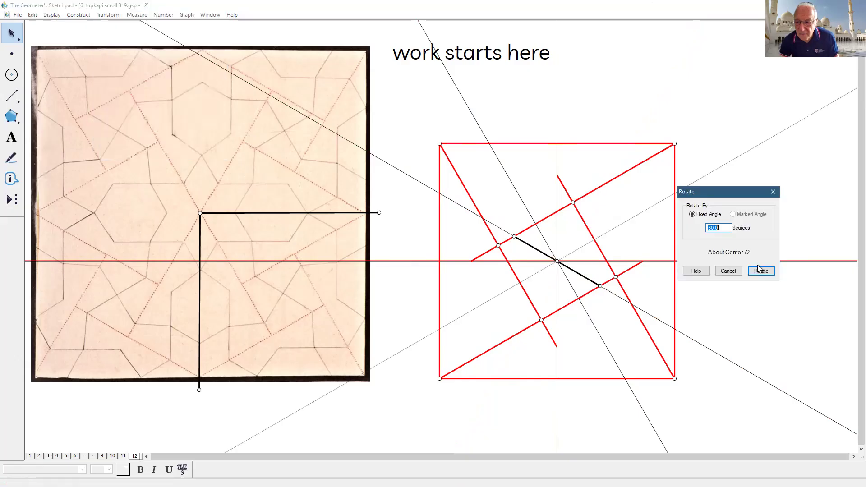
pyautogui.click(754, 268)
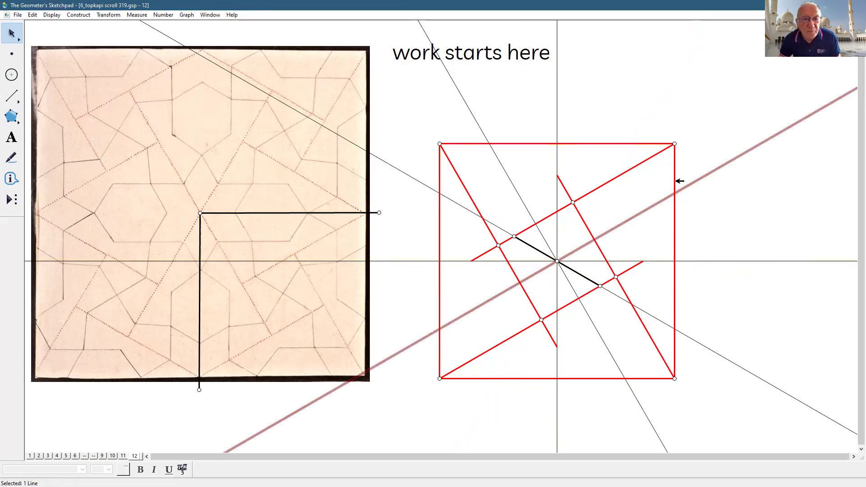
pyautogui.click(103, 16)
pyautogui.click(131, 95)
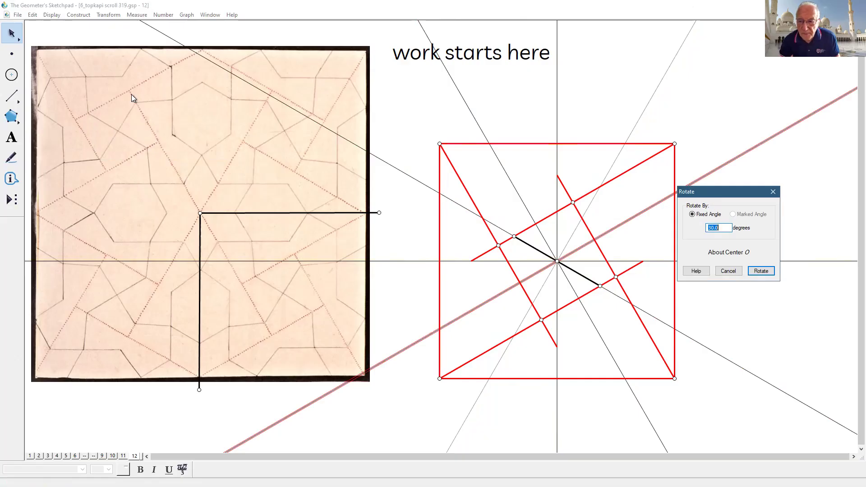
pyautogui.click(761, 271)
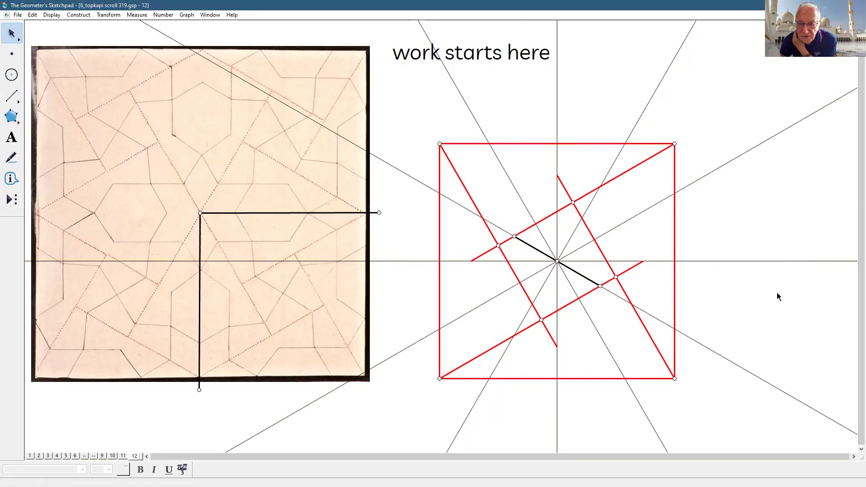
# Step: Draw a segment along the newest rotated line through the centre, joining its intersections with the inner square's right and left sides
pyautogui.click(12, 96)
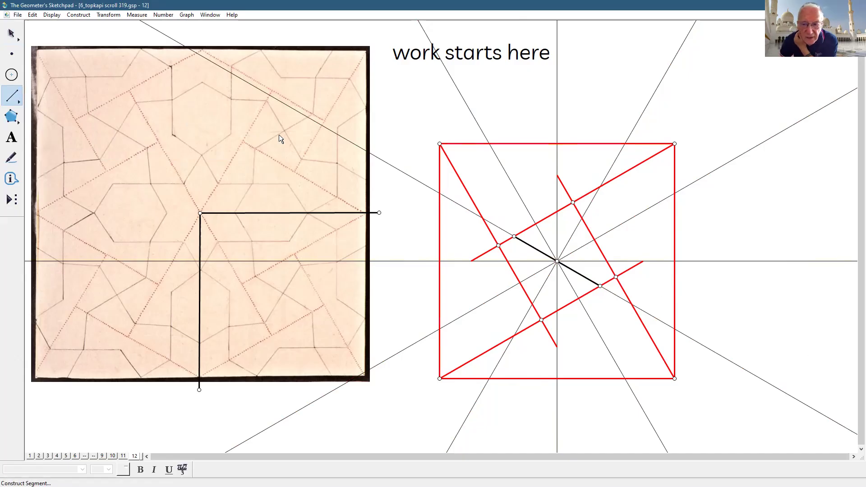
pyautogui.click(582, 219)
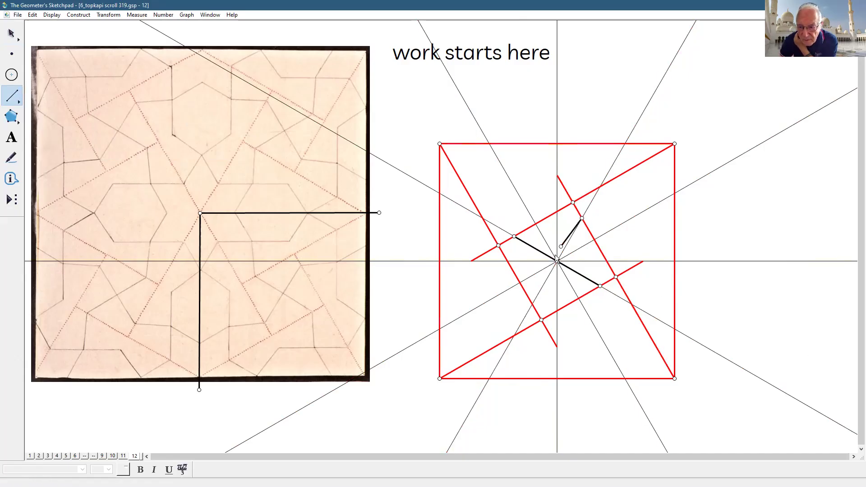
pyautogui.click(532, 304)
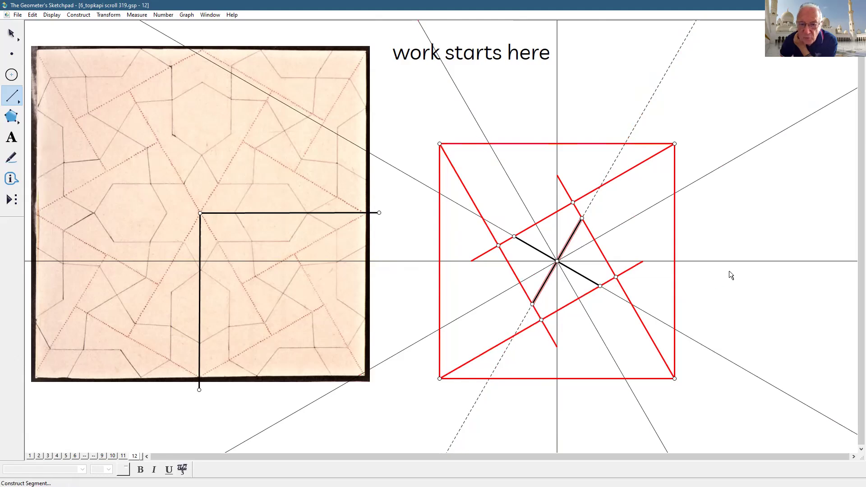
# Step: Hide all construction lines through the square's centre except the steep one running parallel to the inner square's left and right sides
pyautogui.click(12, 34)
pyautogui.click(761, 303)
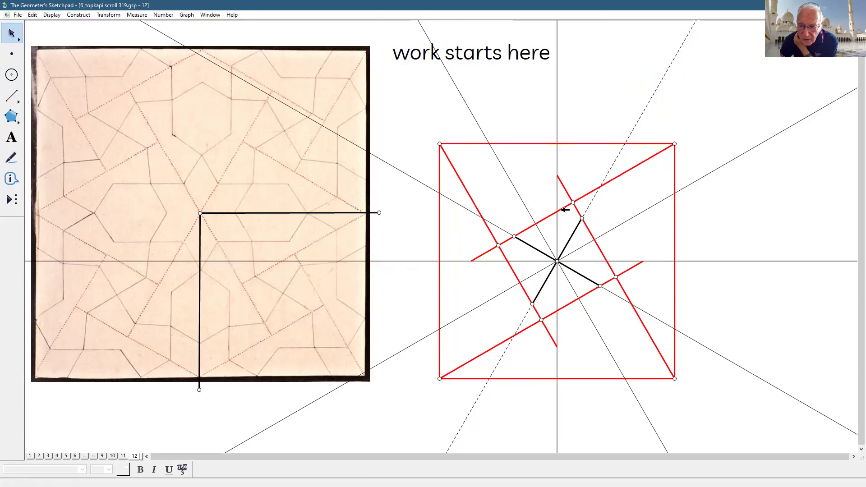
pyautogui.click(595, 200)
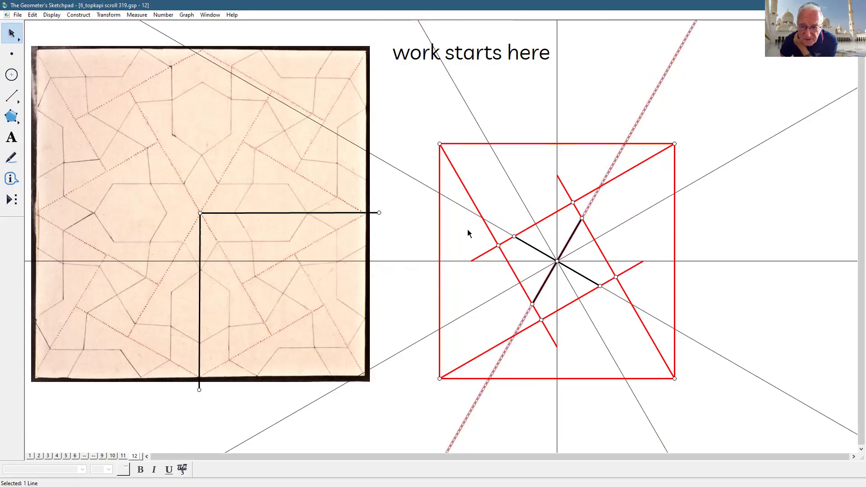
pyautogui.keyDown('shift'); pyautogui.click(467, 204); pyautogui.keyUp('shift')
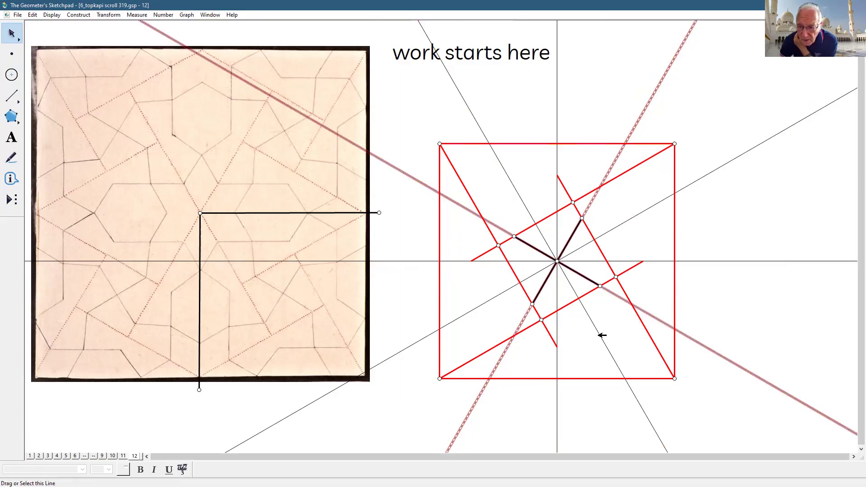
pyautogui.keyDown('shift'); pyautogui.click(675, 262); pyautogui.keyUp('shift')
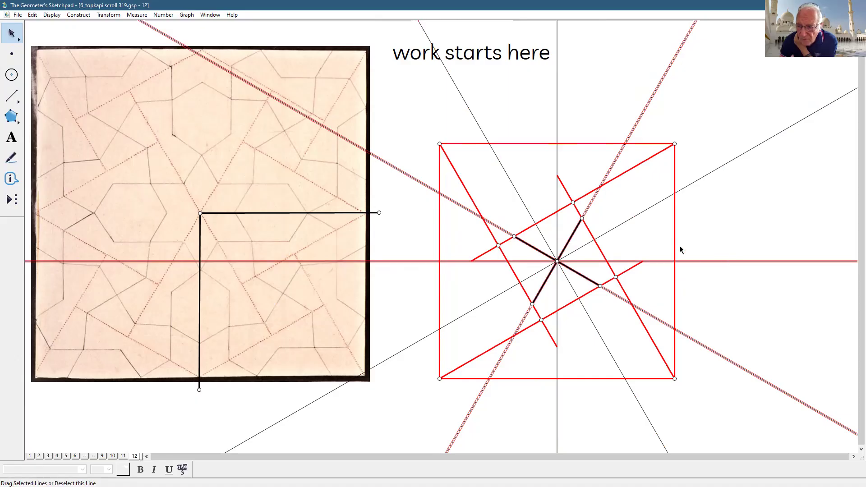
pyautogui.keyDown('shift'); pyautogui.click(642, 215); pyautogui.keyUp('shift')
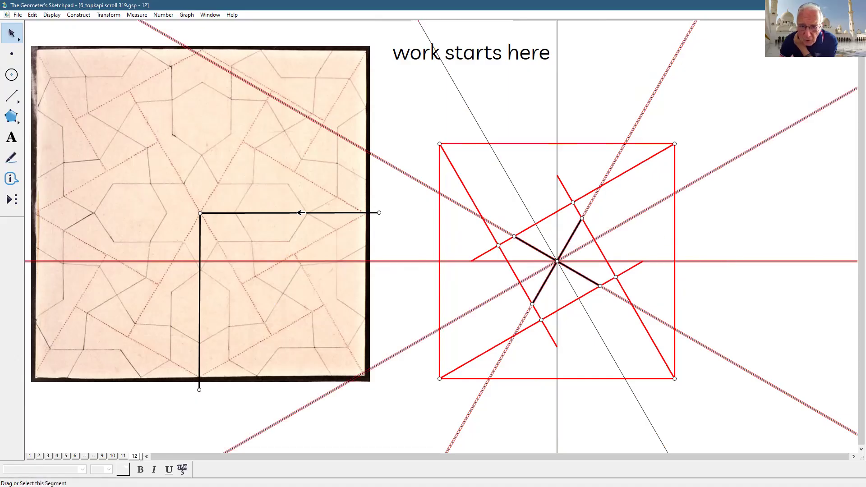
pyautogui.click(55, 17)
pyautogui.click(70, 66)
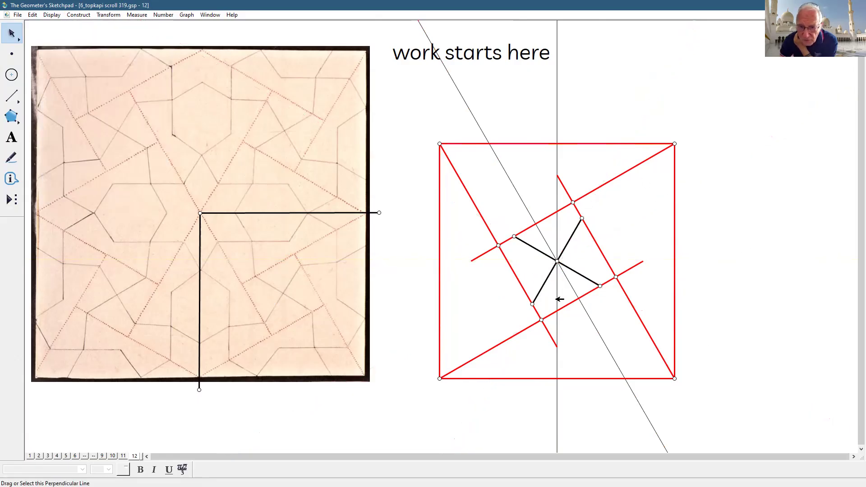
pyautogui.click(557, 299)
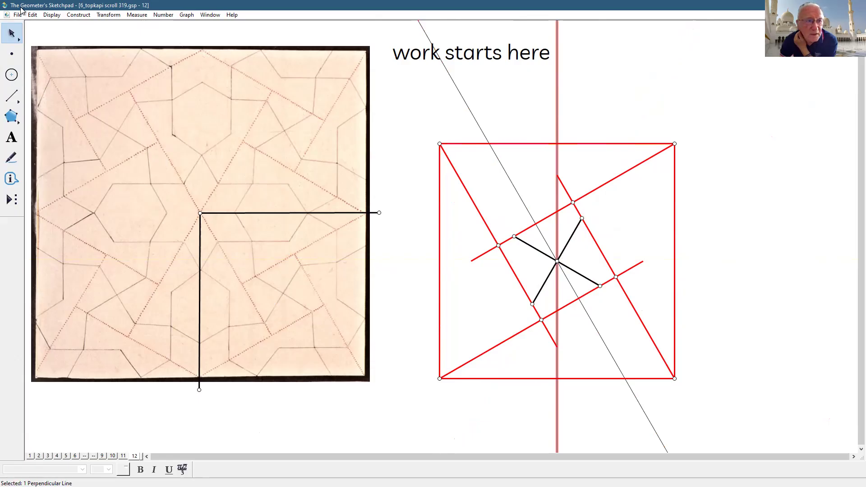
pyautogui.click(51, 15)
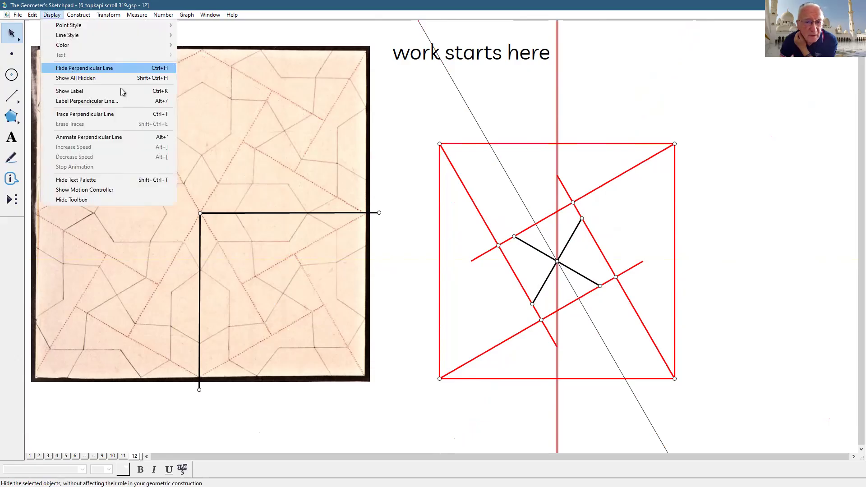
pyautogui.click(71, 67)
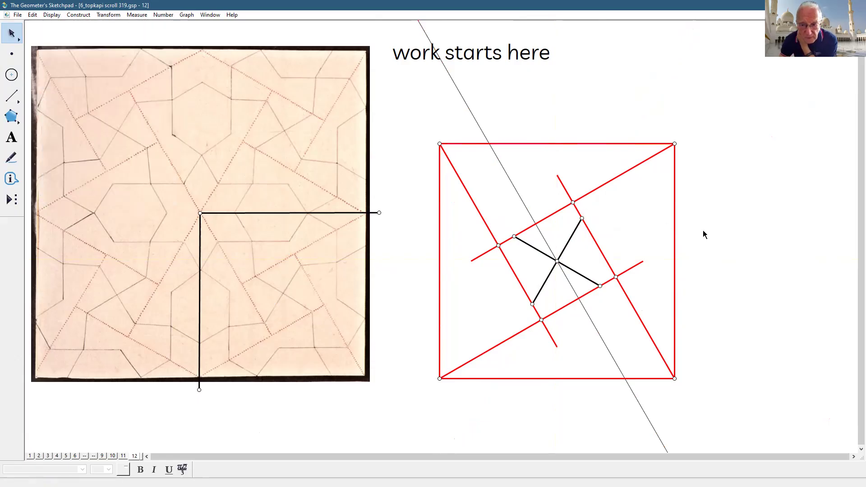
# Step: Construct a filled triangle from the outer square's upper-left corner, the inner square's left vertex and the outer square's upper-right corner
pyautogui.click(11, 117)
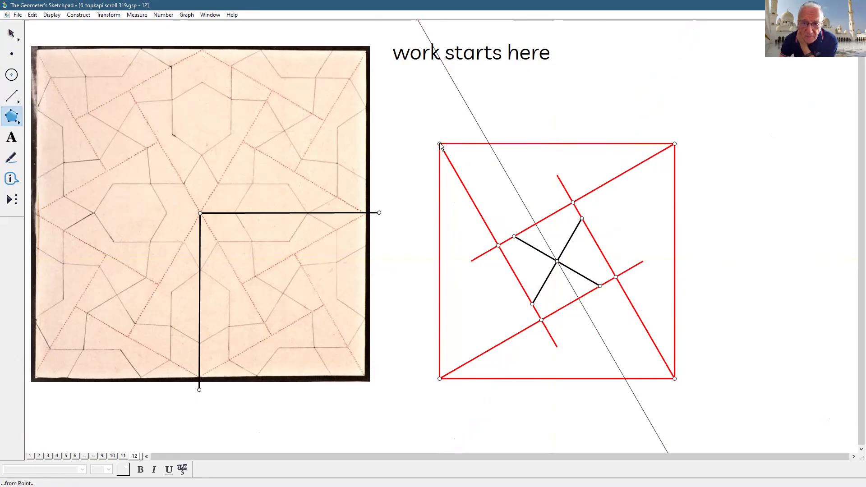
pyautogui.click(497, 245)
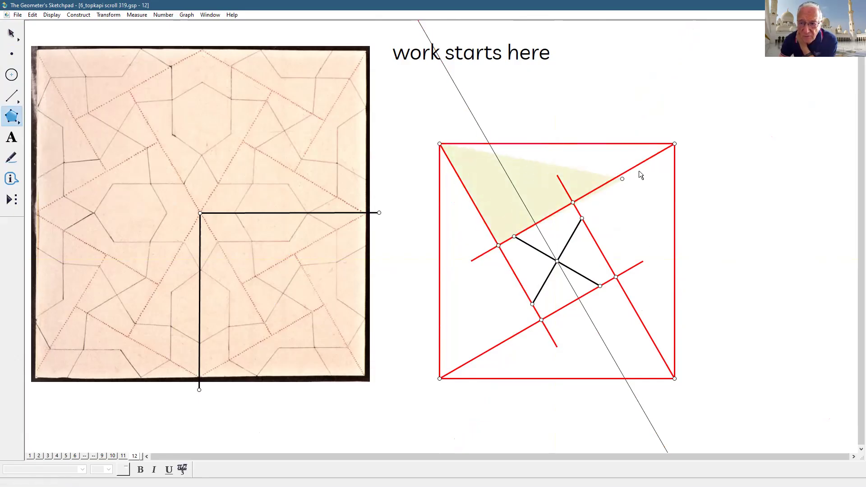
pyautogui.click(674, 144)
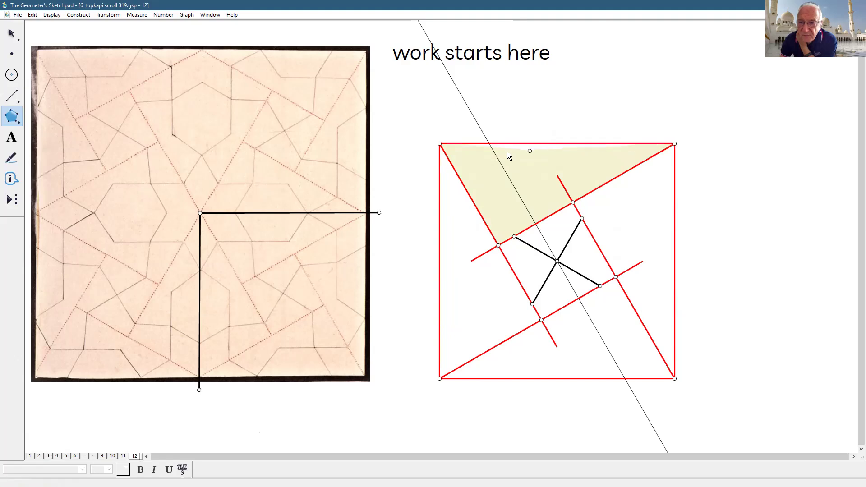
pyautogui.click(441, 145)
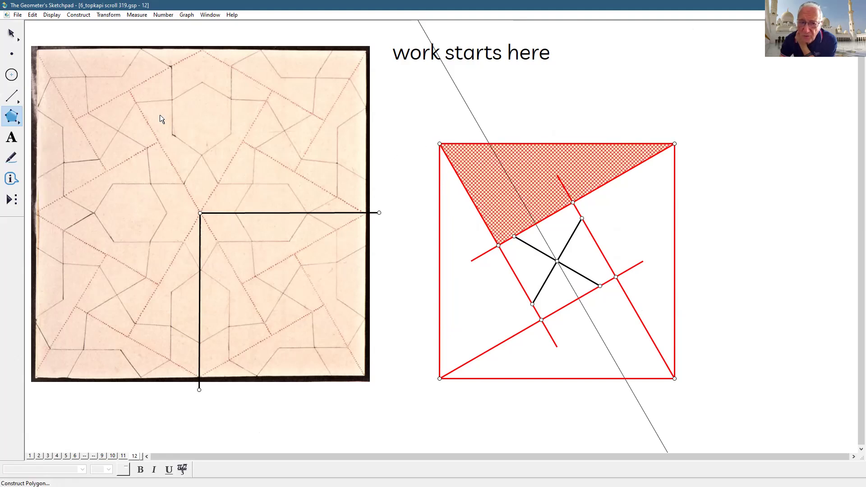
pyautogui.click(12, 33)
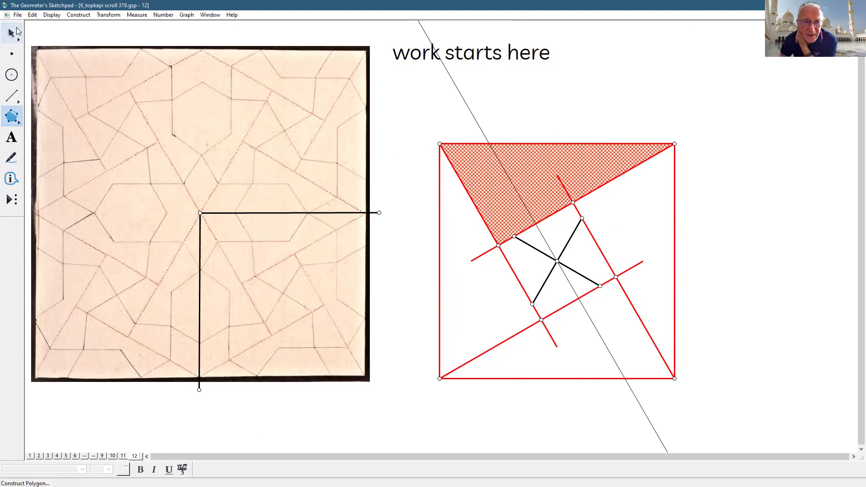
pyautogui.click(759, 224)
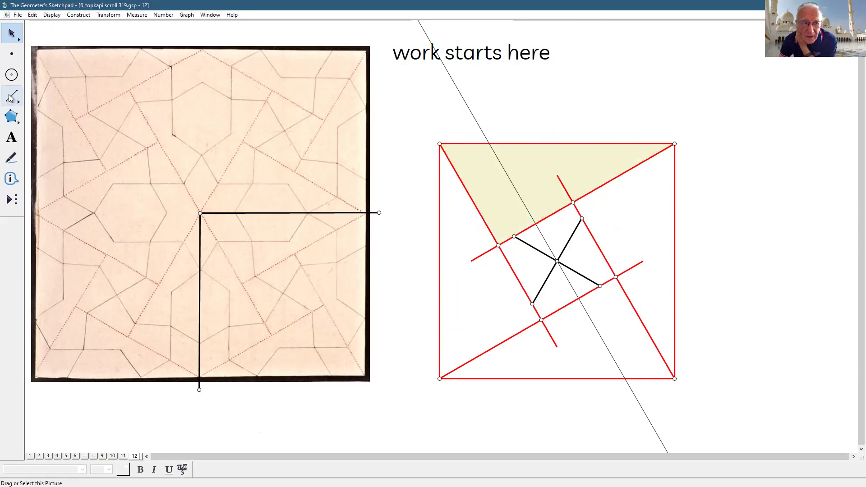
# Step: Construct a thin line through the inner square's upper and right vertices and mark its intersection with the outer square's top side
pyautogui.moveTo(9, 96); pyautogui.dragTo(78, 96)
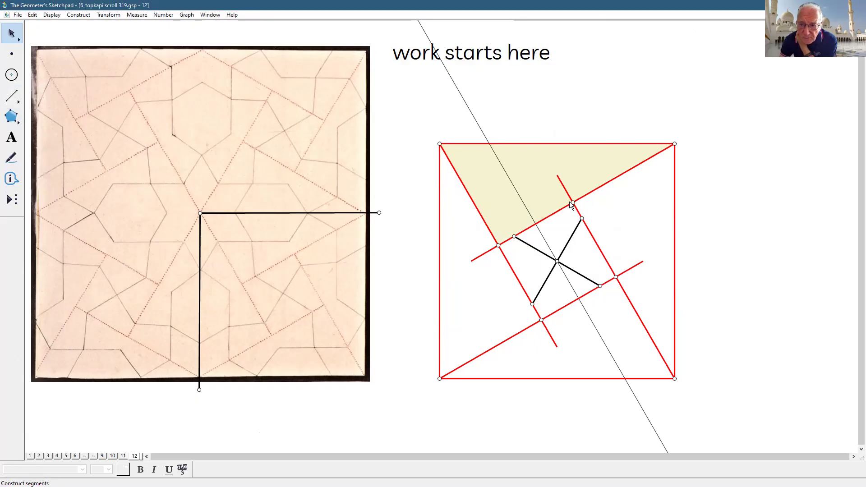
pyautogui.click(573, 202)
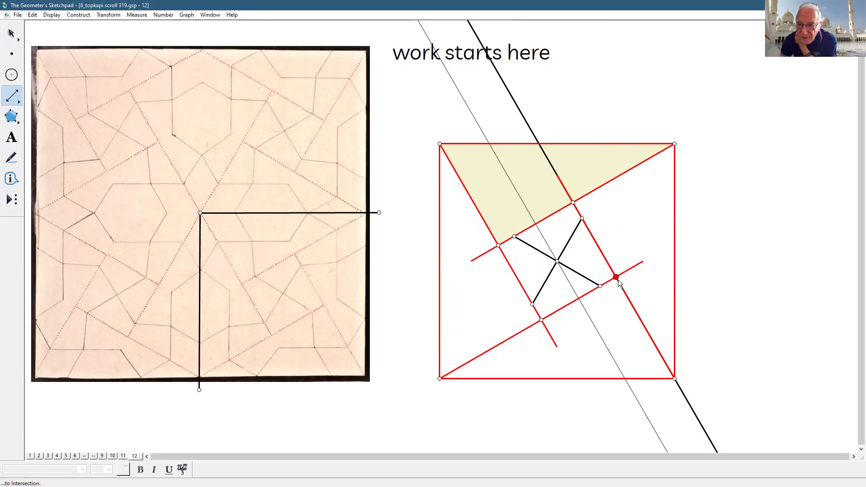
pyautogui.click(617, 278)
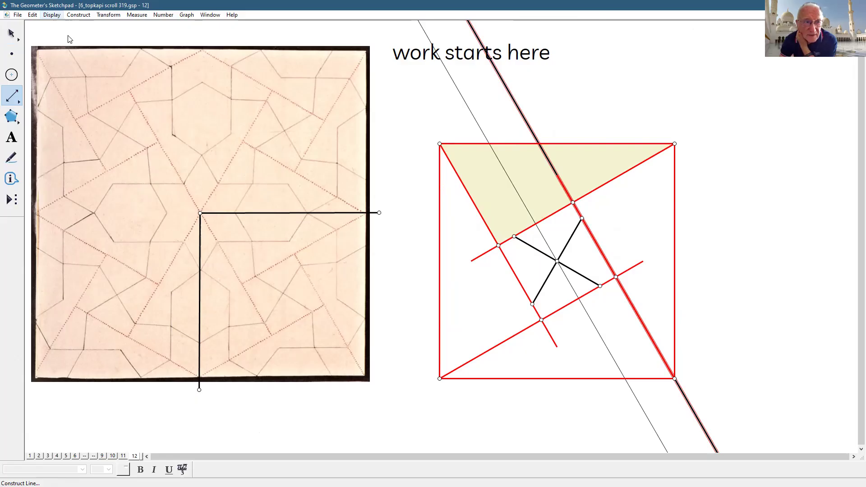
pyautogui.click(9, 34)
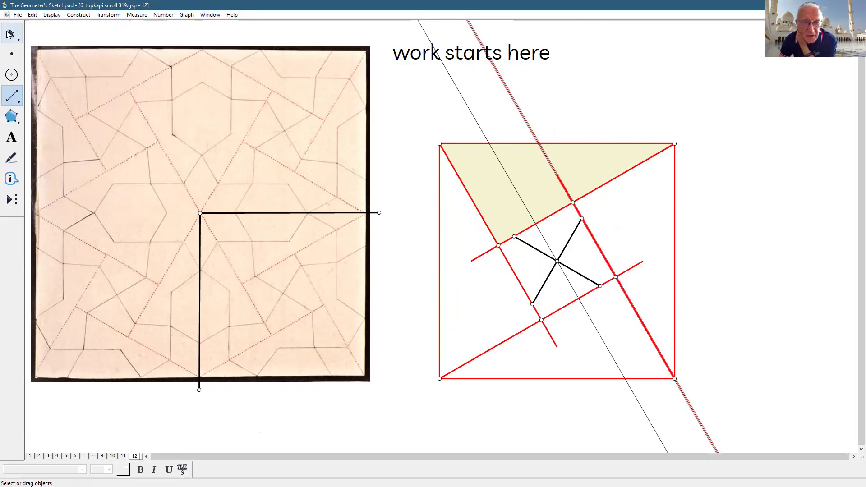
pyautogui.click(9, 34)
pyautogui.click(775, 199)
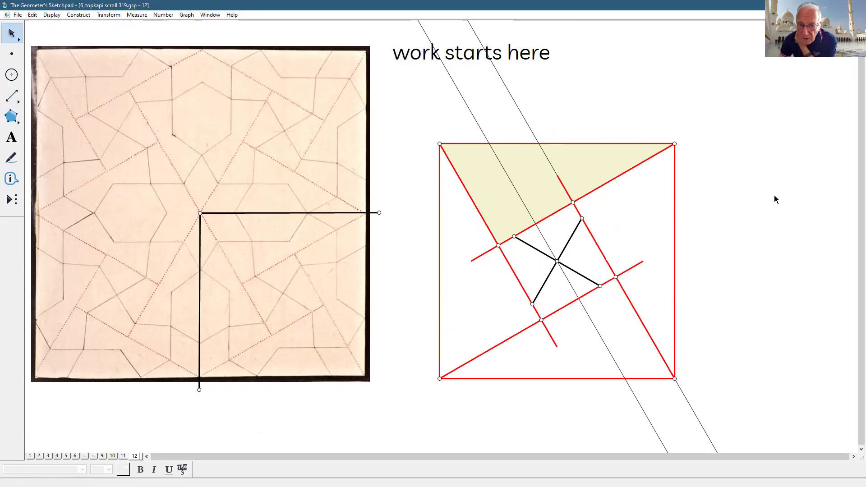
pyautogui.click(539, 143)
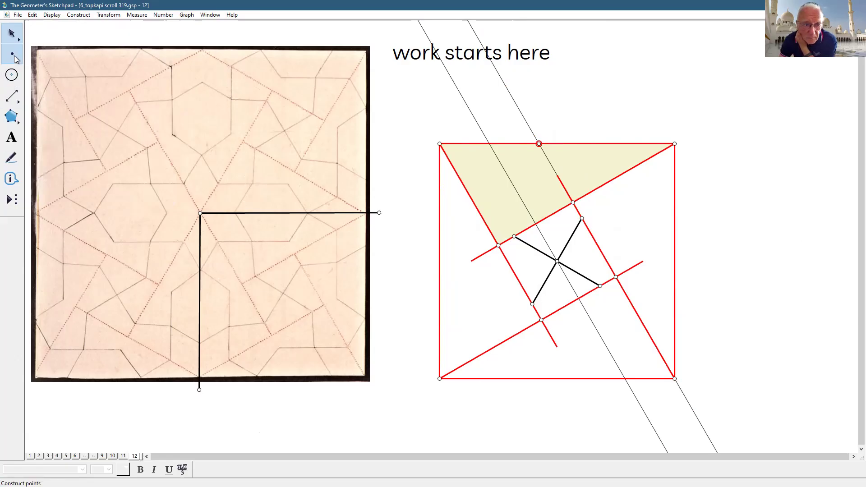
# Step: On the scroll picture, place a point on the horizontal black segment and construct a thin line from it through the picture's lower-right corner
pyautogui.click(13, 56)
pyautogui.click(275, 214)
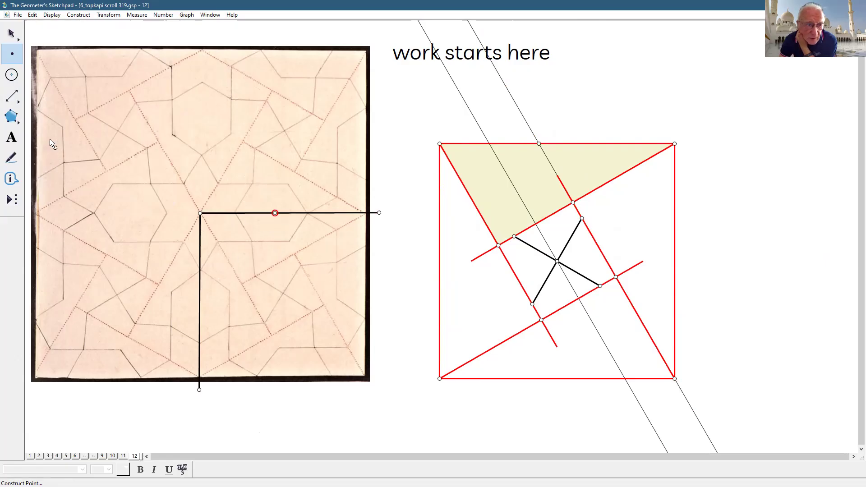
pyautogui.click(4, 94)
pyautogui.moveTo(275, 213); pyautogui.dragTo(365, 376)
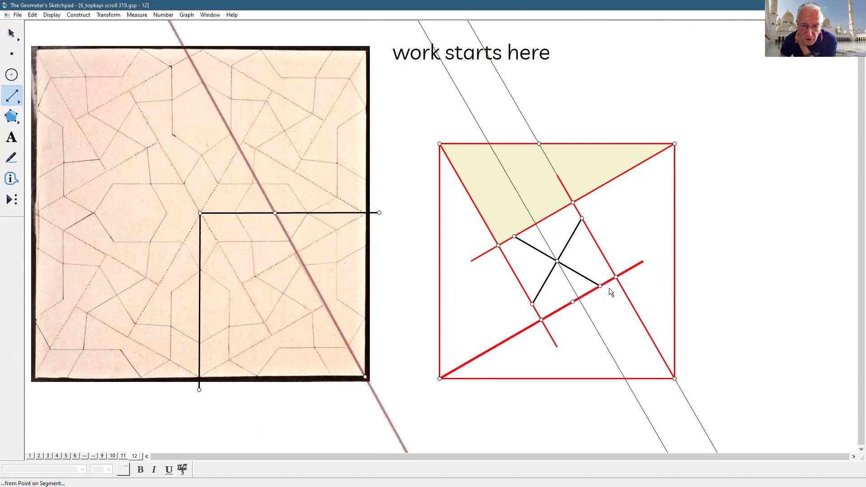
pyautogui.click(11, 33)
pyautogui.click(738, 171)
# Step: Rotate the line along the inner square's right side by -60 degrees about its intersection with the outer square's top side
pyautogui.click(539, 144)
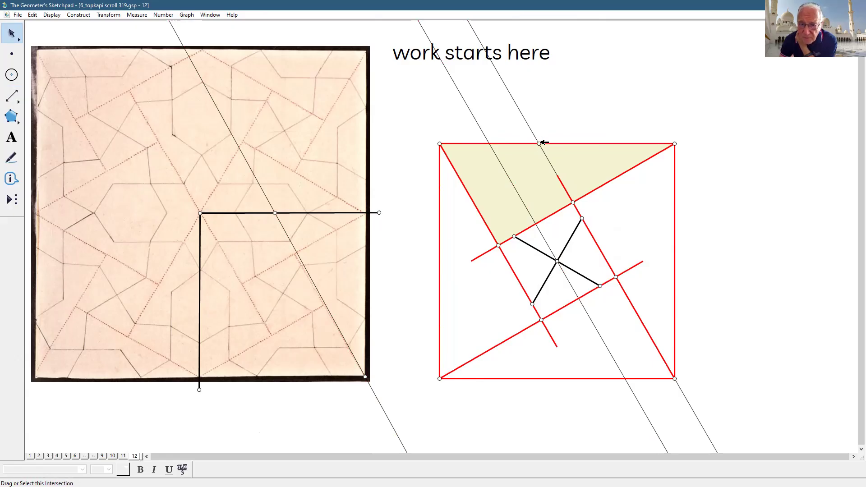
pyautogui.click(531, 130)
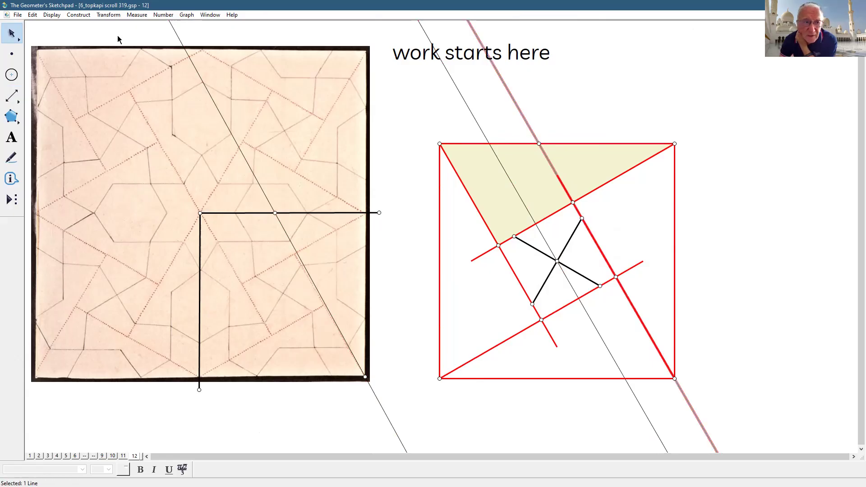
pyautogui.click(107, 15)
pyautogui.click(131, 98)
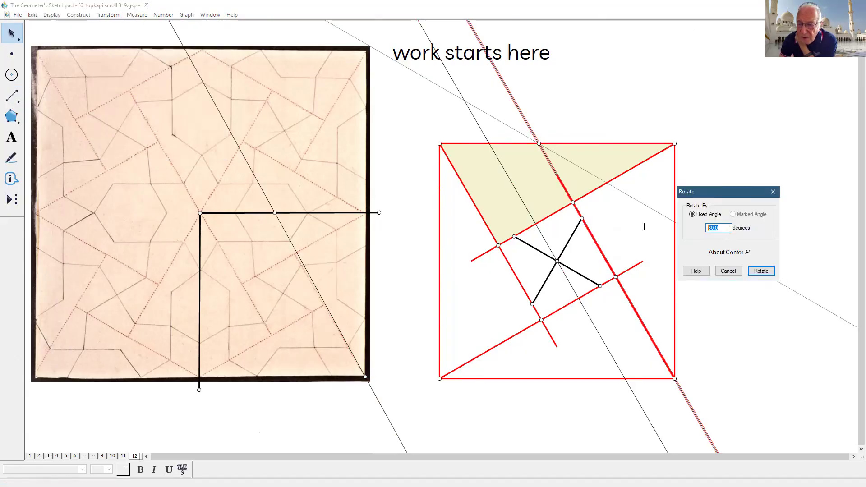
pyautogui.write('-')
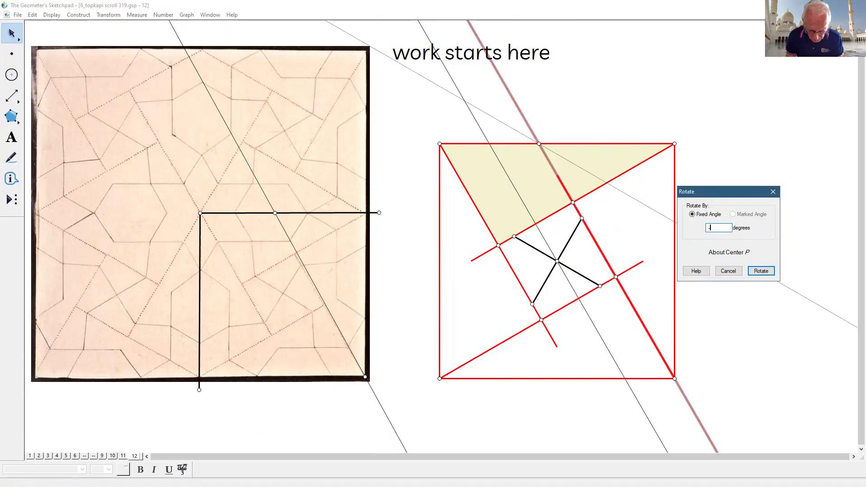
pyautogui.write('60')
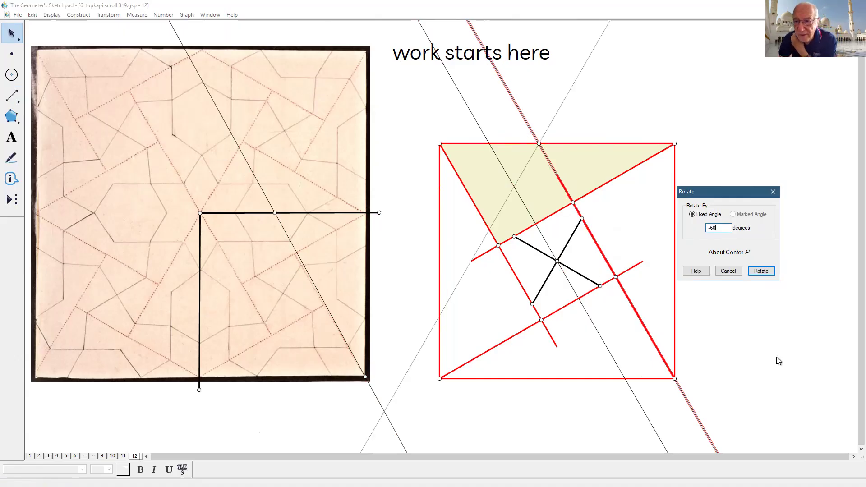
pyautogui.click(762, 271)
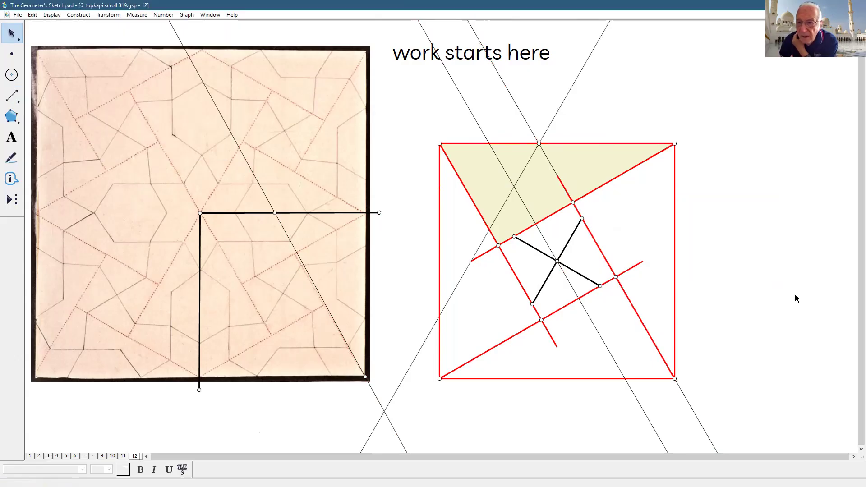
# Step: Mark where the rotated line crosses the line through the centre, and construct a parallel to the outer square's top side through that point
pyautogui.click(515, 186)
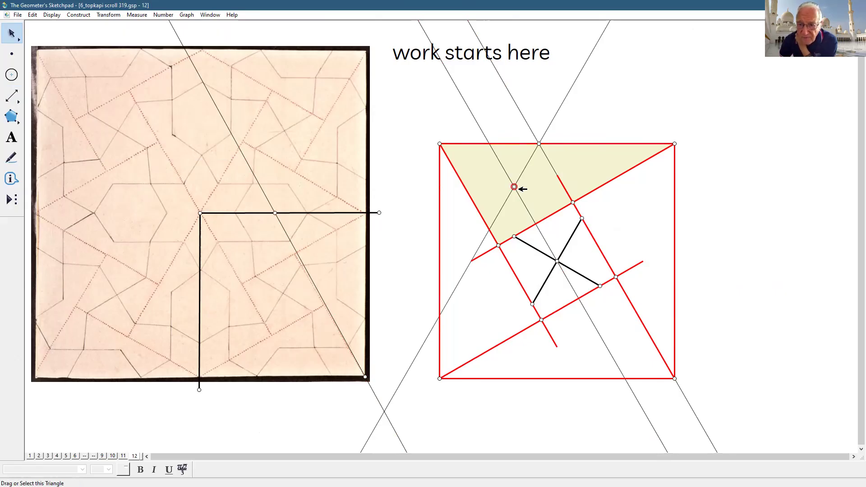
pyautogui.click(564, 143)
pyautogui.click(78, 15)
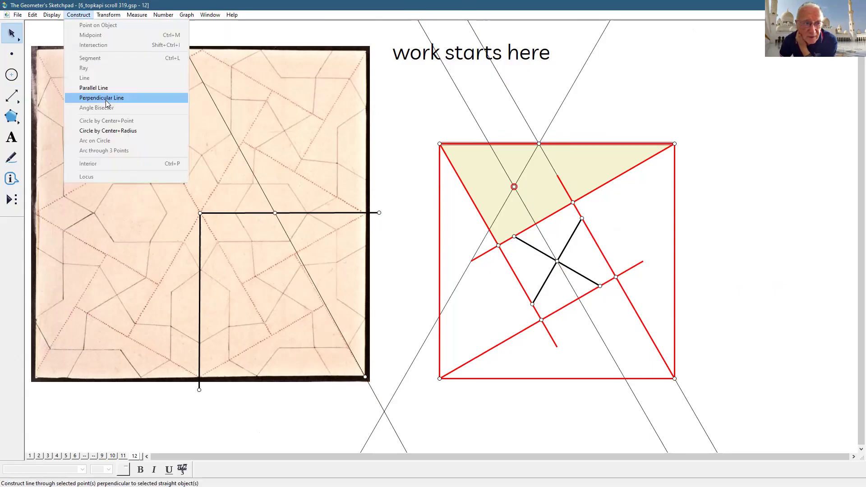
pyautogui.click(109, 89)
pyautogui.click(806, 327)
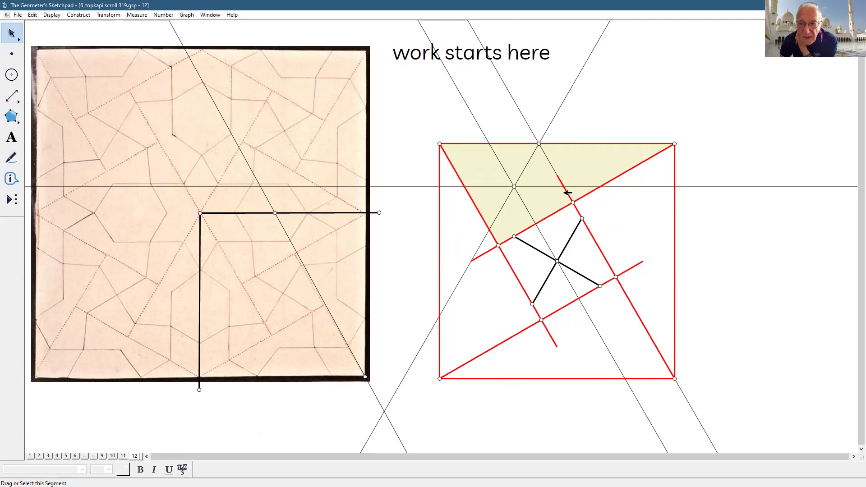
# Step: Construct a circle centred on the top side's intersection point and passing through the crossing point inside the filled triangle
pyautogui.click(12, 74)
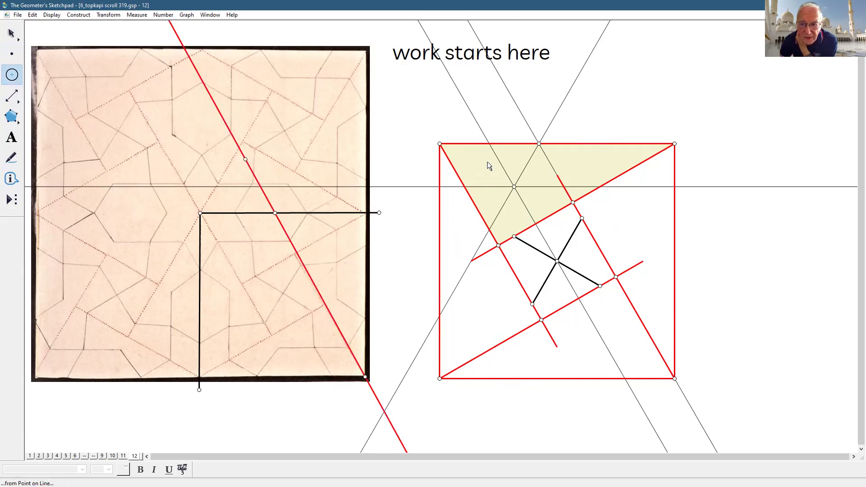
pyautogui.moveTo(539, 144); pyautogui.dragTo(514, 188)
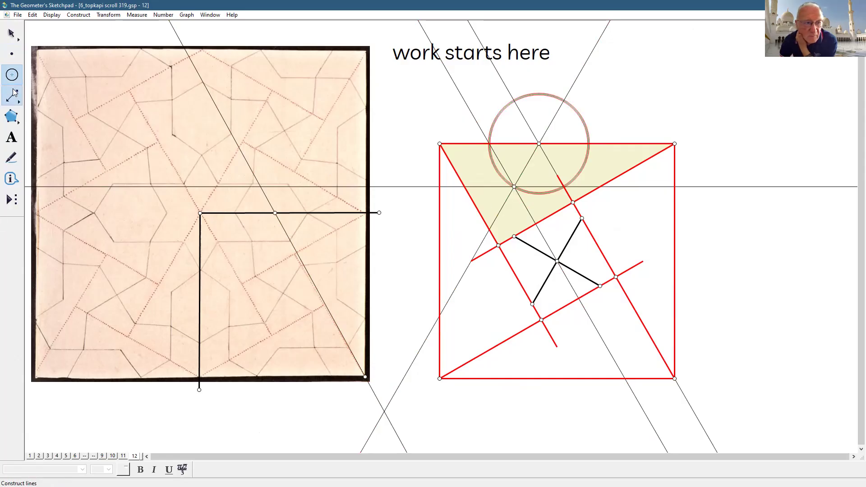
pyautogui.moveTo(14, 93); pyautogui.dragTo(42, 97)
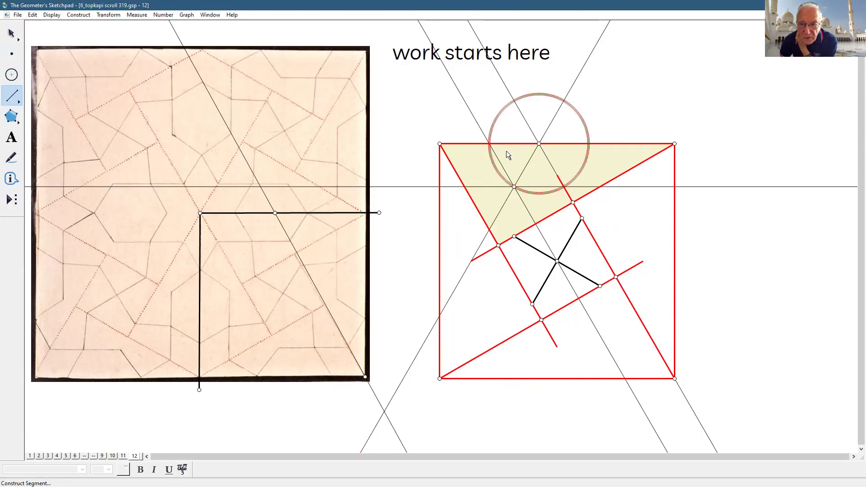
# Step: Construct a medium-weight segment from the circle's right crossing with the outer square's top side to its right crossing with the horizontal parallel
pyautogui.moveTo(588, 143); pyautogui.dragTo(565, 186)
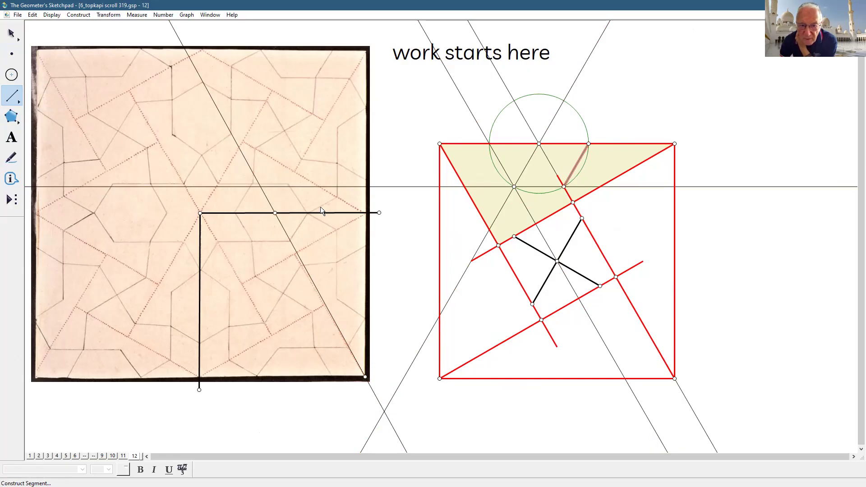
pyautogui.click(52, 15)
pyautogui.moveTo(74, 35)
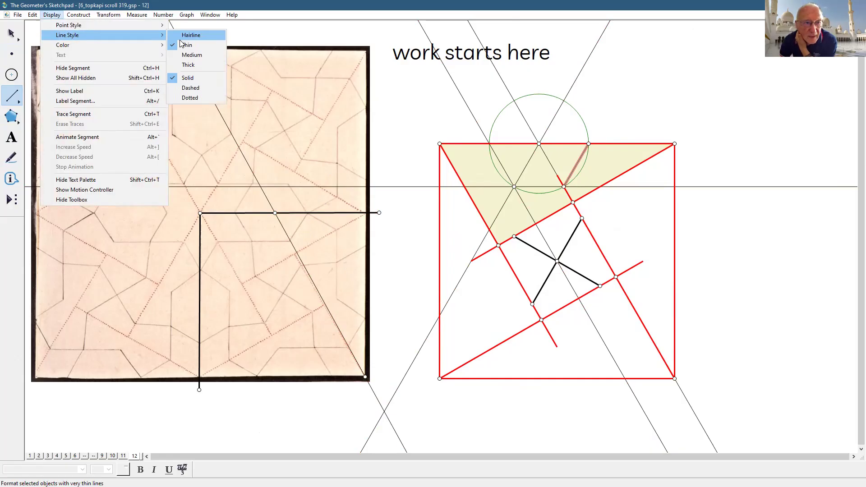
pyautogui.click(184, 54)
# Step: Continue the half hexagon with segments along the horizontal parallel and back up to the circle's left crossing with the outer square's top side
pyautogui.click(563, 186)
pyautogui.click(514, 186)
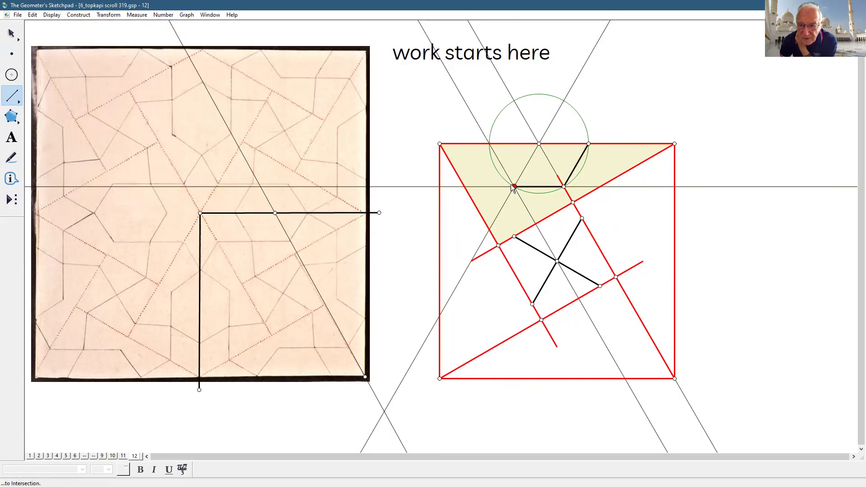
pyautogui.click(514, 187)
pyautogui.click(490, 144)
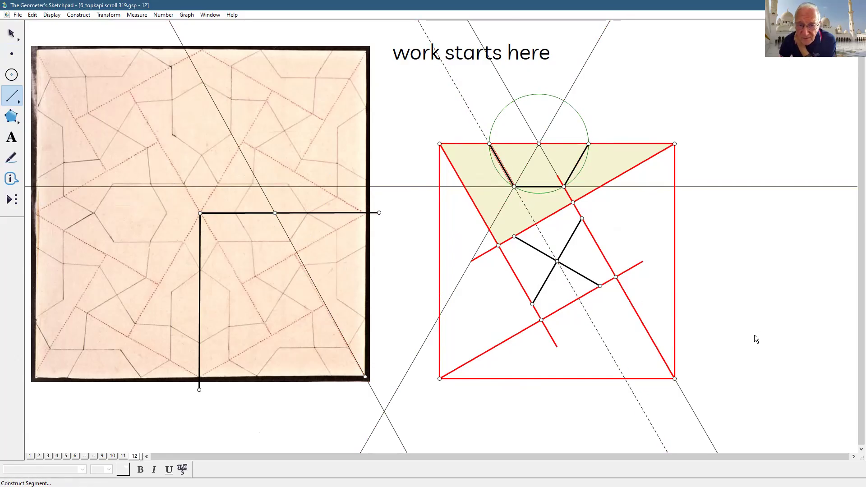
# Step: Construct segments from the half hexagon's lower-left vertex to the black cross's upper-left endpoint and to the inner square's left side
pyautogui.click(514, 188)
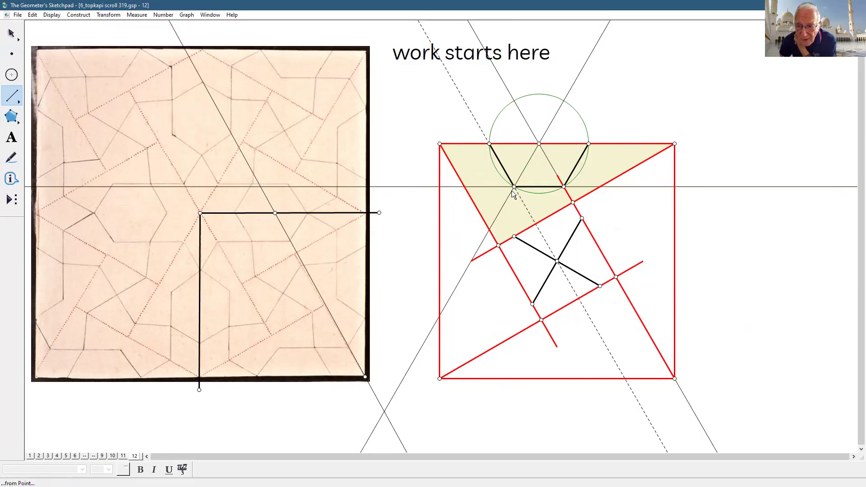
pyautogui.click(514, 236)
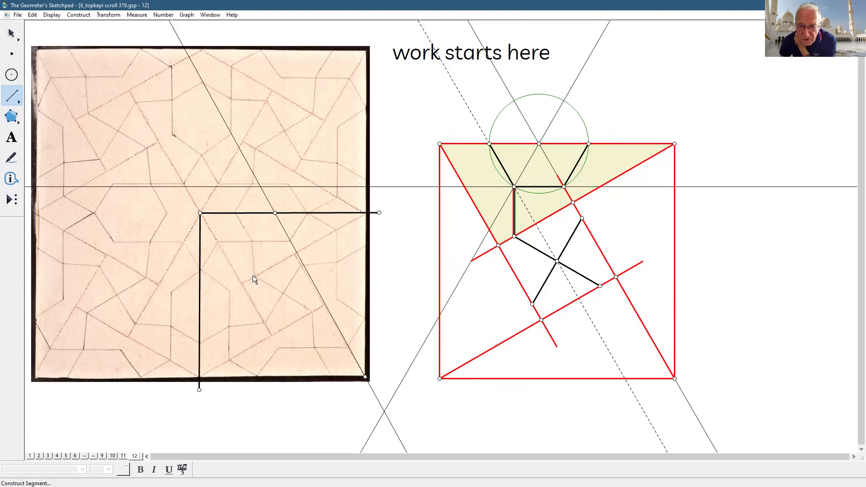
pyautogui.click(464, 187)
pyautogui.click(511, 187)
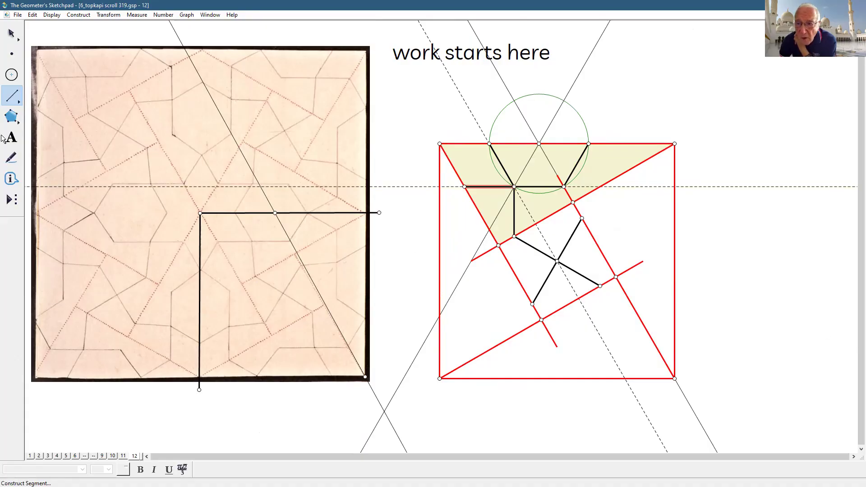
pyautogui.click(11, 33)
pyautogui.click(726, 251)
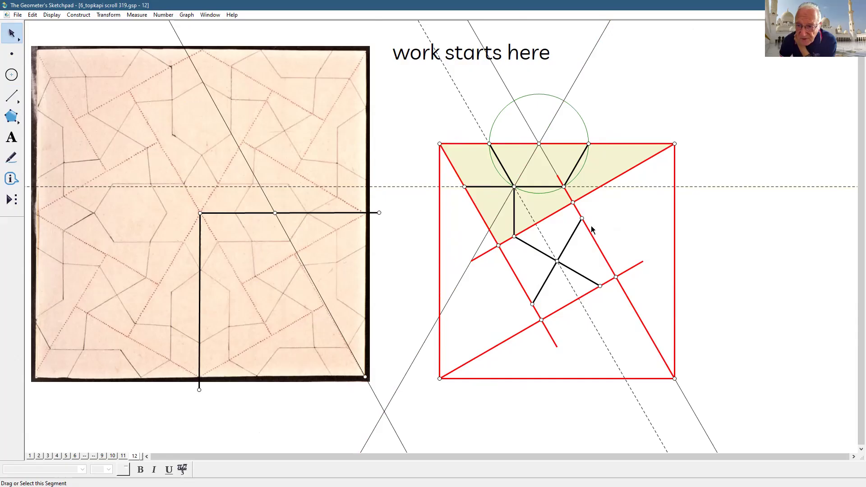
pyautogui.click(599, 246)
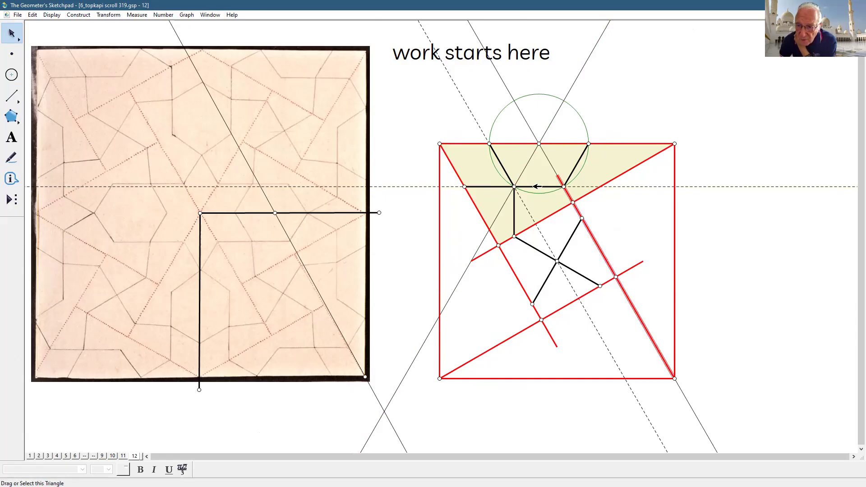
pyautogui.click(517, 205)
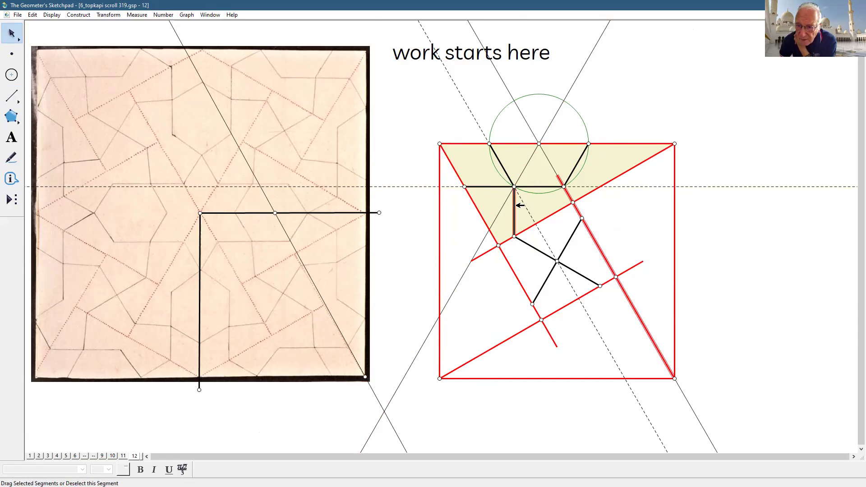
pyautogui.click(640, 223)
# Step: Reflect the vertical segment in the shaded triangle and its lower endpoint across the extended right side of the inner square
pyautogui.click(602, 253)
pyautogui.doubleClick(602, 252)
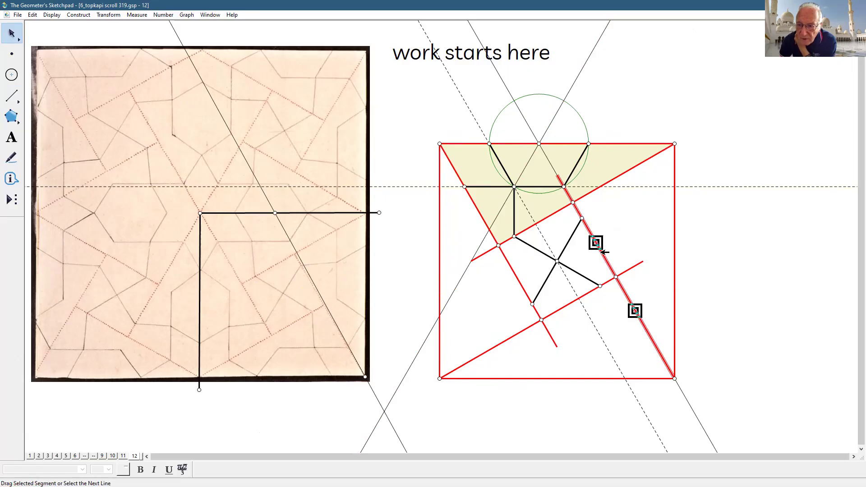
pyautogui.click(614, 222)
pyautogui.click(515, 222)
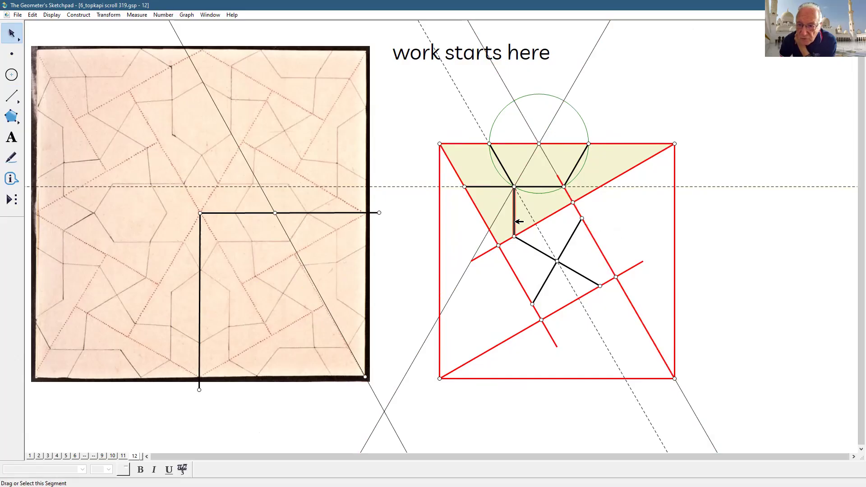
pyautogui.click(514, 235)
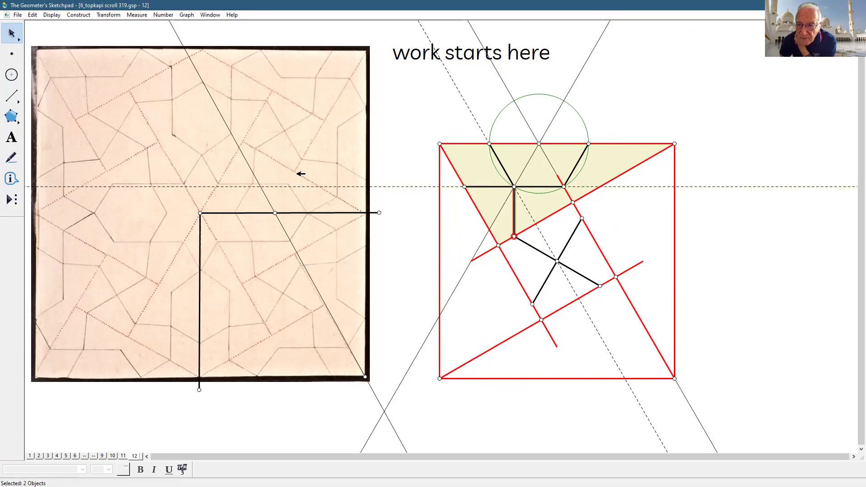
pyautogui.click(109, 15)
pyautogui.click(153, 118)
pyautogui.click(835, 311)
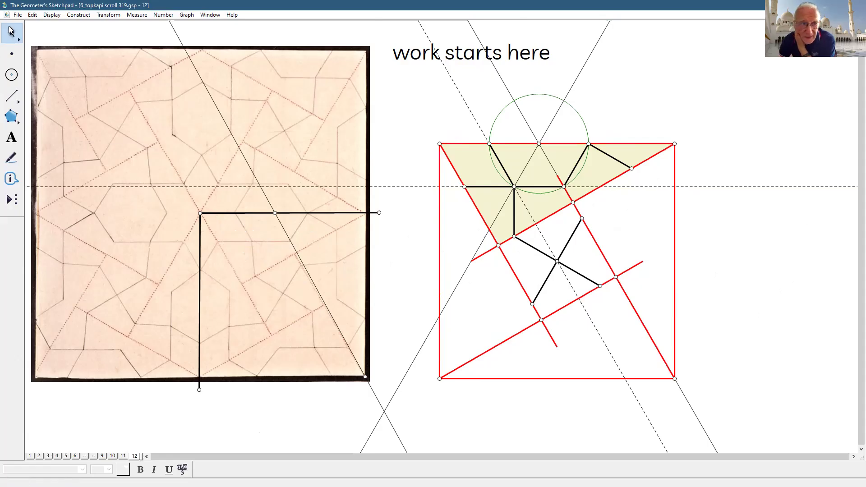
# Step: Add a duplicate of page 12 to the document as page 13
pyautogui.click(18, 15)
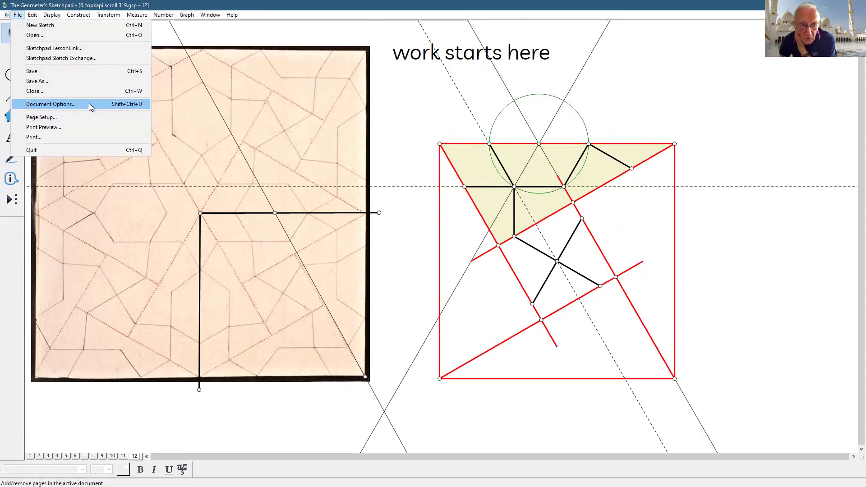
pyautogui.click(88, 104)
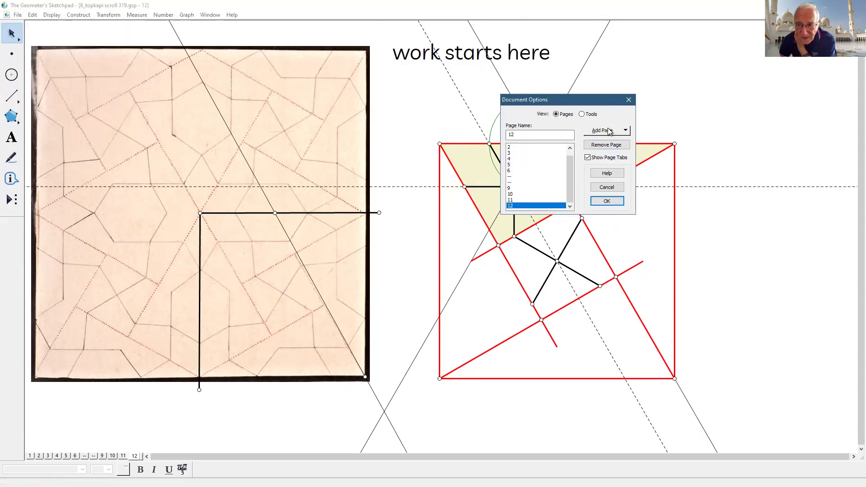
pyautogui.click(609, 131)
pyautogui.moveTo(618, 152)
pyautogui.click(700, 276)
pyautogui.click(609, 200)
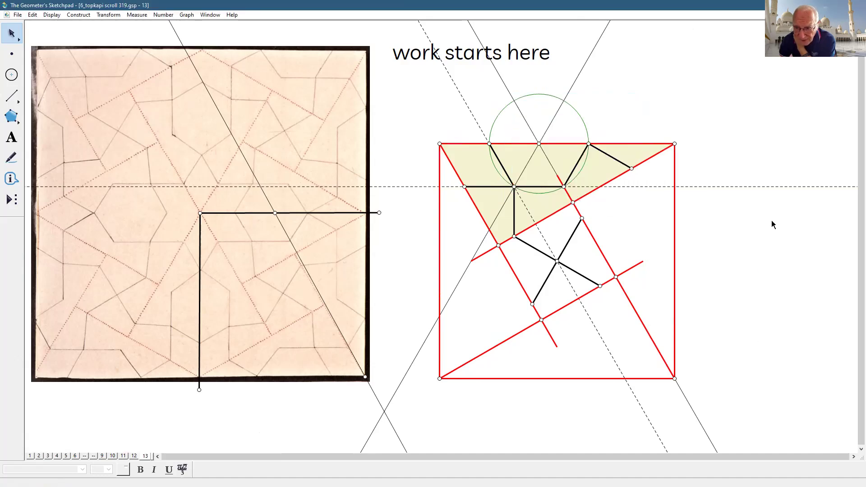
# Step: On page 13, hide the circle and the four thin construction lines crossing the red square
pyautogui.click(587, 125)
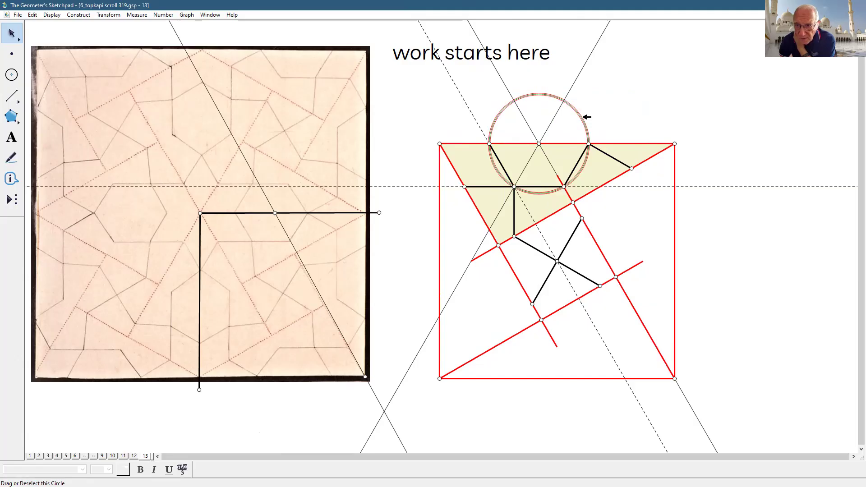
pyautogui.click(578, 88)
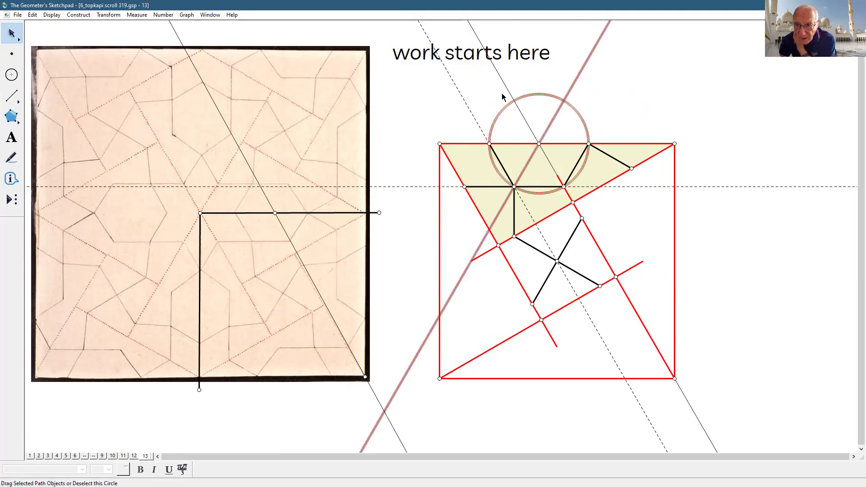
pyautogui.click(509, 82)
pyautogui.click(487, 136)
pyautogui.click(634, 187)
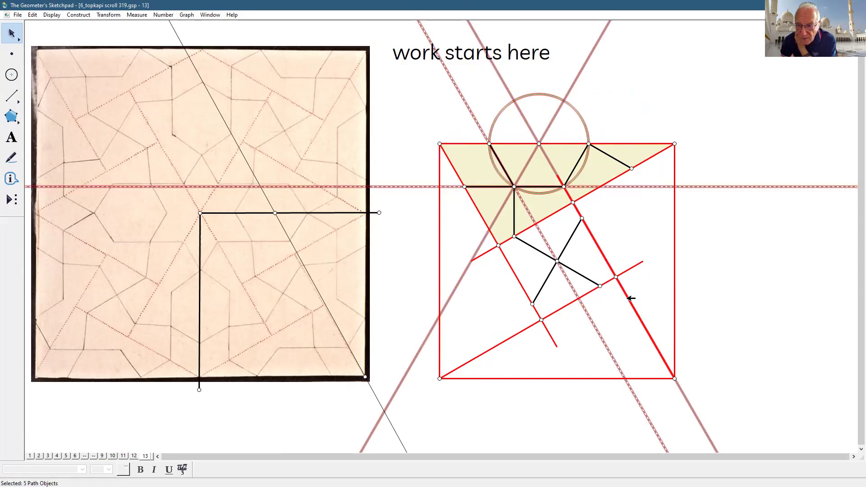
pyautogui.click(56, 17)
pyautogui.click(72, 66)
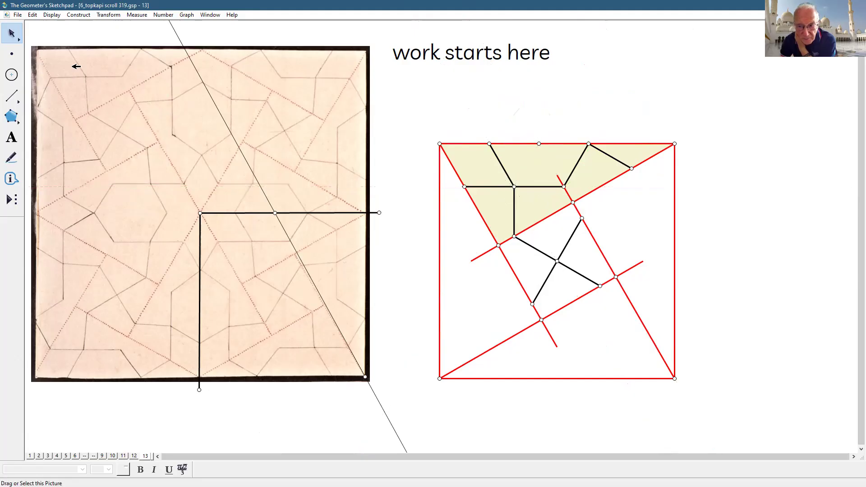
# Step: Create a Hide/Show action button for the four red extended sides of the inner square
pyautogui.click(604, 250)
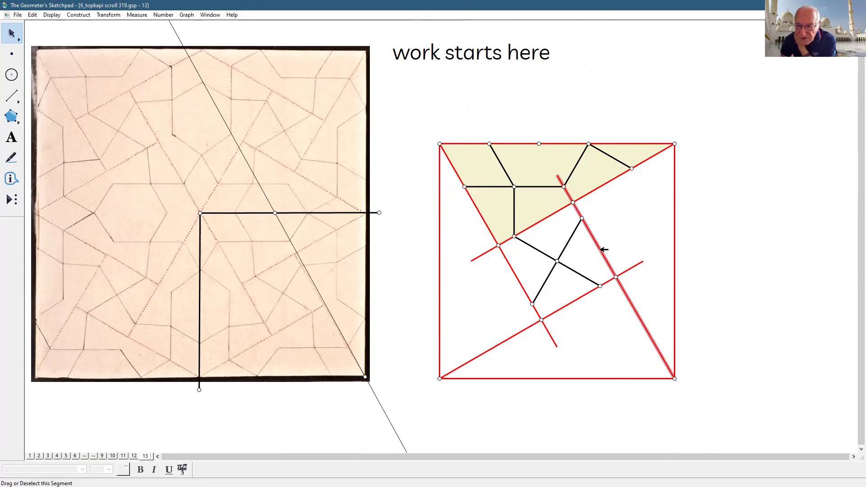
pyautogui.click(521, 283)
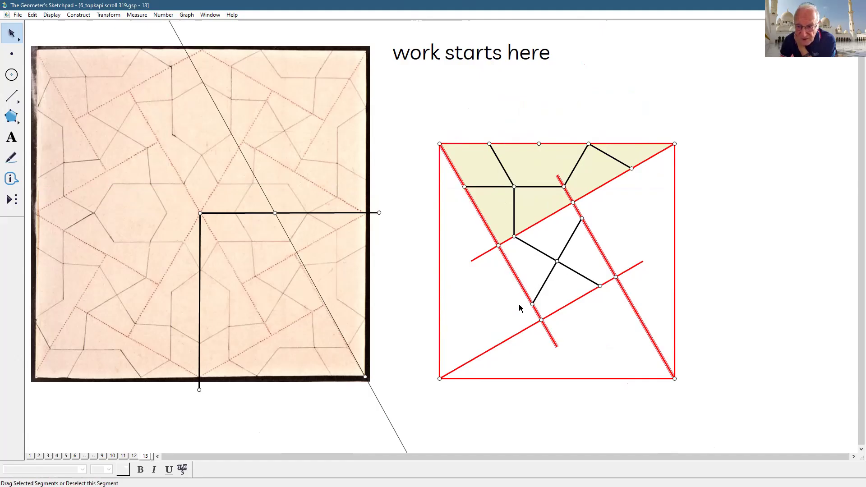
pyautogui.click(521, 332)
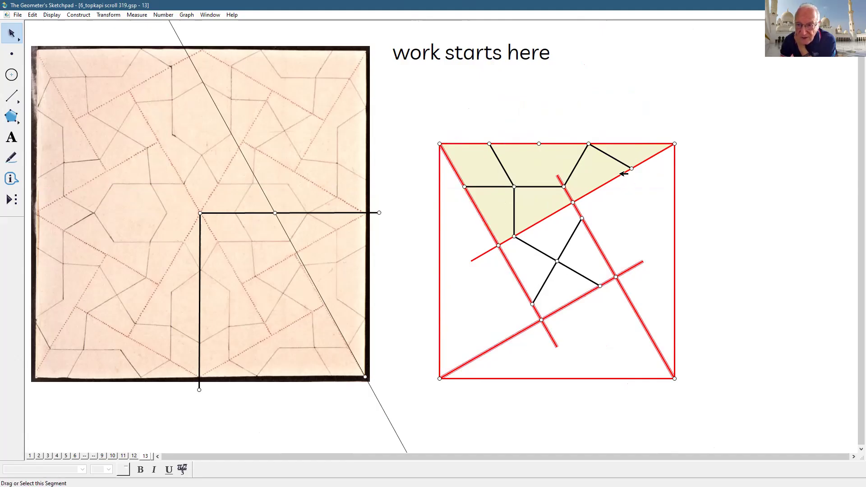
pyautogui.click(623, 173)
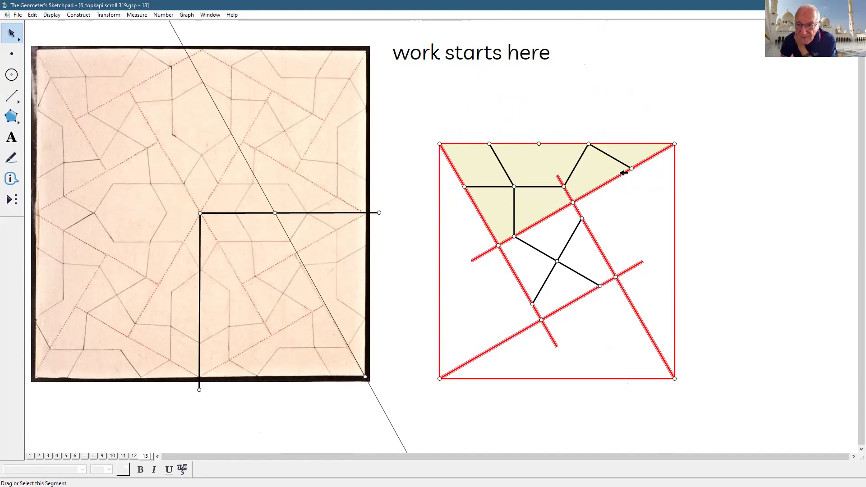
pyautogui.click(32, 16)
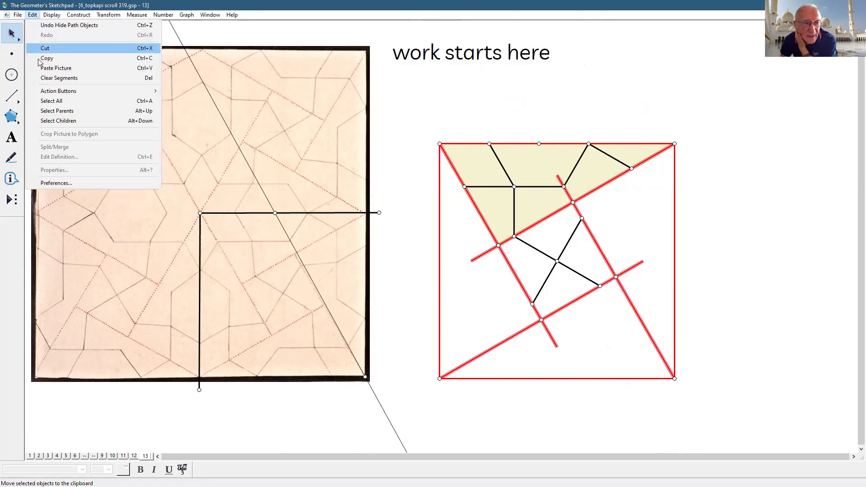
pyautogui.moveTo(44, 92)
pyautogui.click(170, 91)
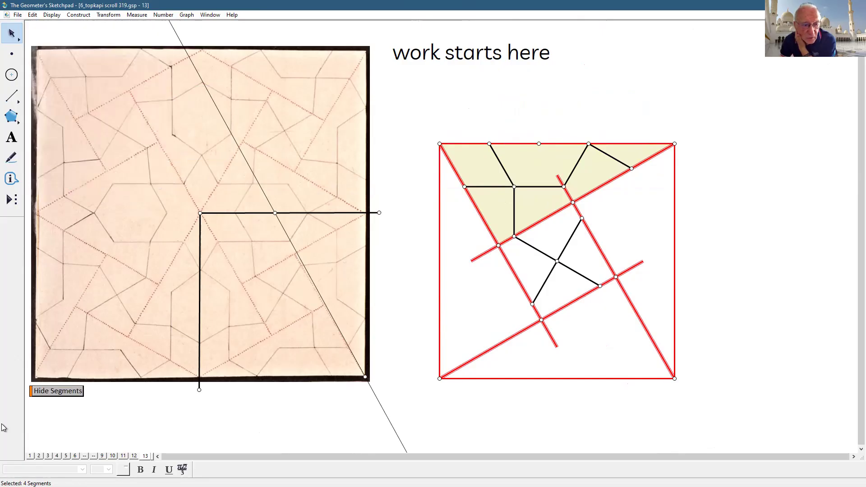
# Step: Test the action button by hiding the four inner-square sides and showing them again, and clear the selection
pyautogui.click(778, 208)
pyautogui.click(73, 393)
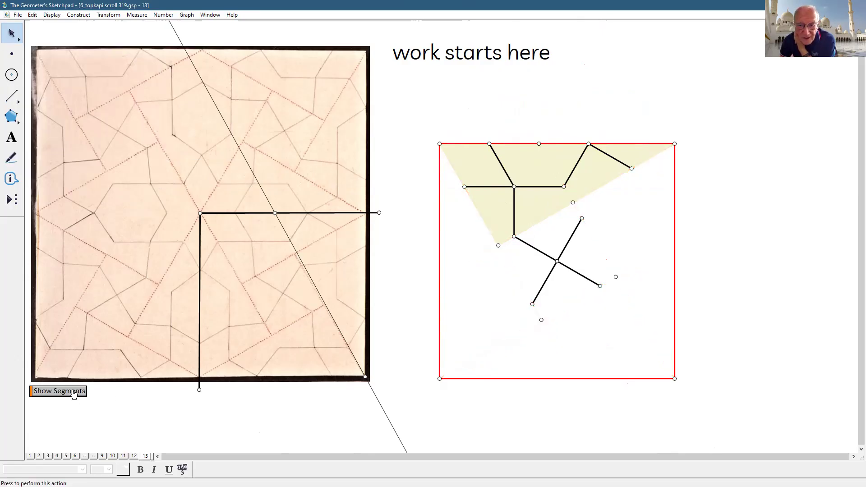
pyautogui.click(73, 393)
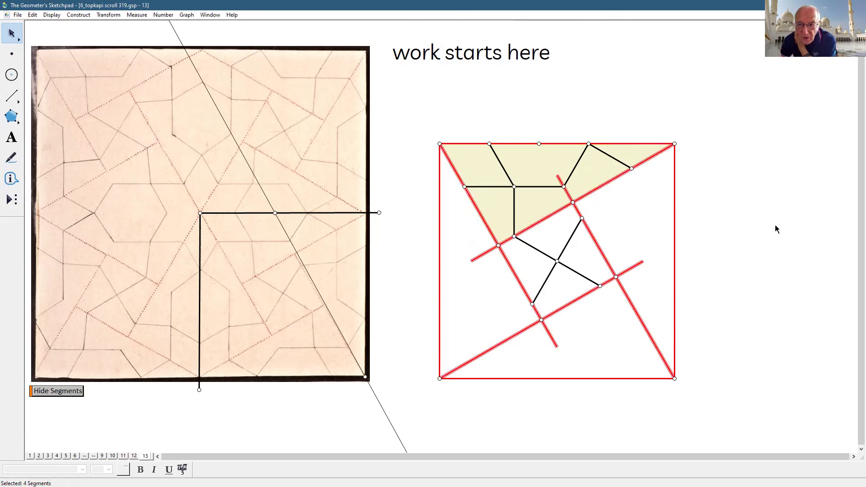
pyautogui.click(515, 211)
pyautogui.click(754, 216)
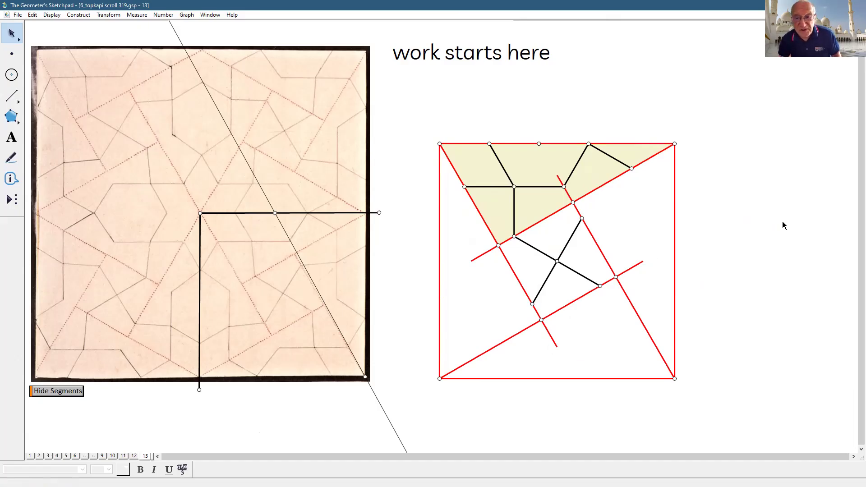
# Step: Rotate the shaded triangle's black motif segments and points by 90 degrees about the red square's centre point
pyautogui.click(558, 261)
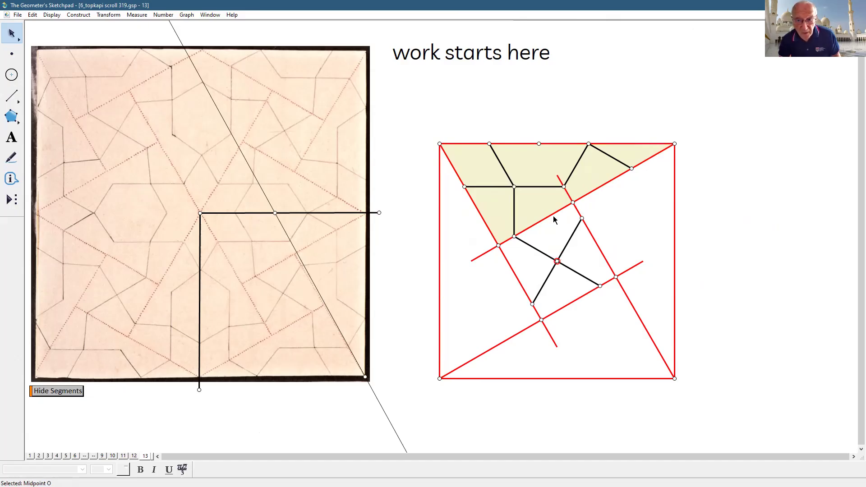
pyautogui.click(545, 186)
pyautogui.click(511, 174)
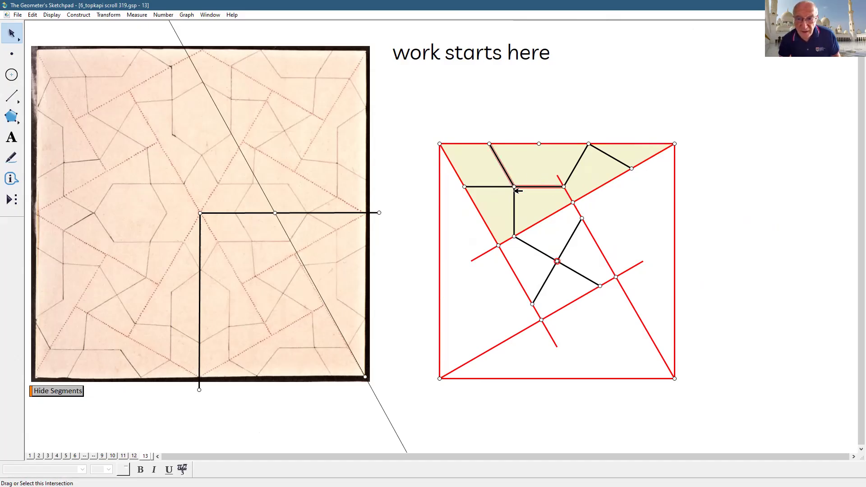
pyautogui.click(516, 186)
pyautogui.click(515, 197)
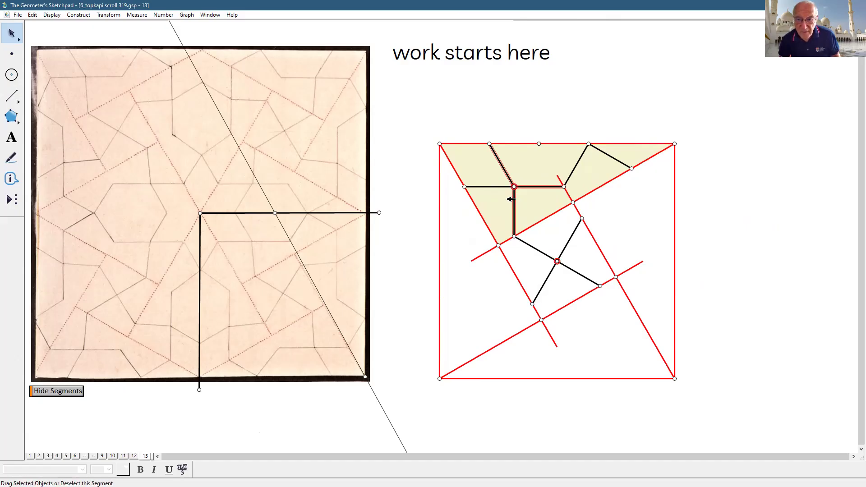
pyautogui.click(504, 185)
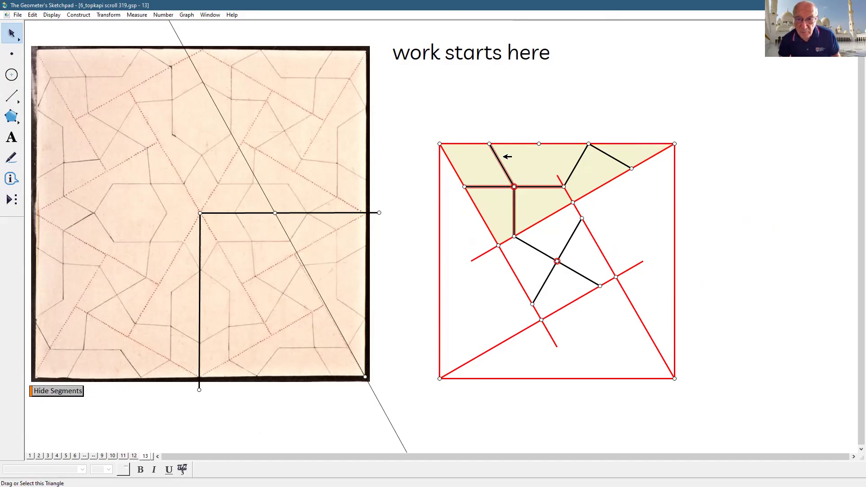
pyautogui.click(579, 161)
pyautogui.click(564, 187)
pyautogui.click(606, 152)
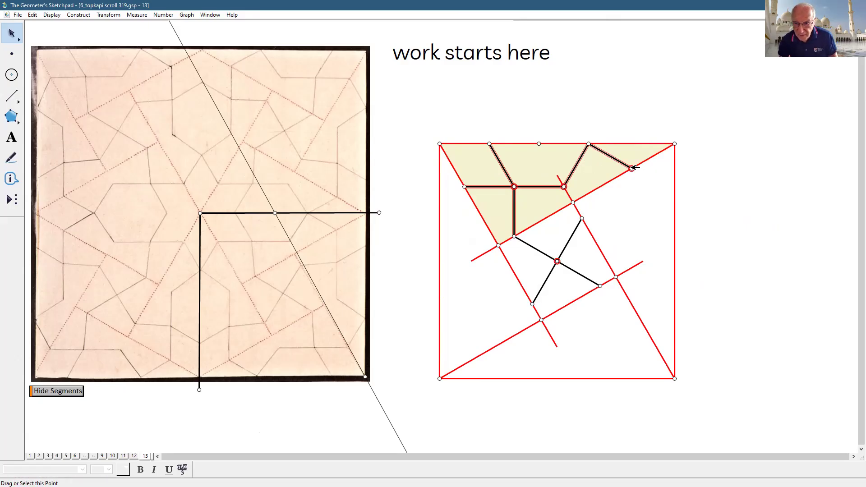
pyautogui.click(588, 144)
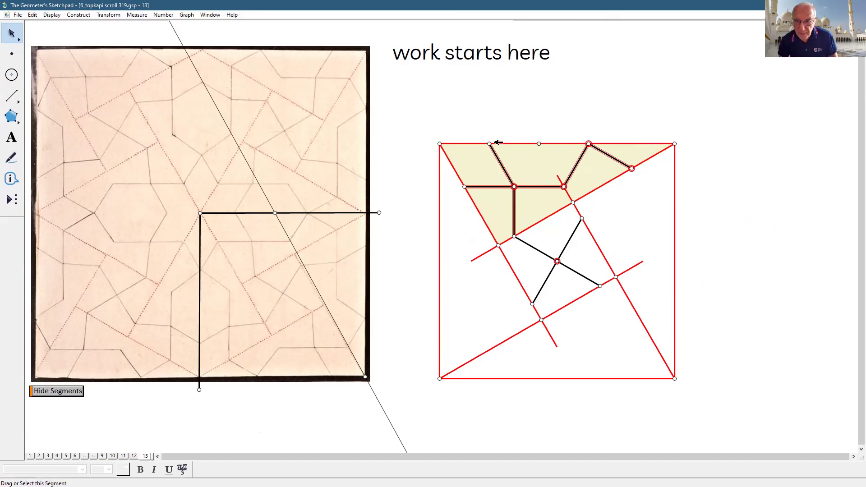
pyautogui.click(490, 143)
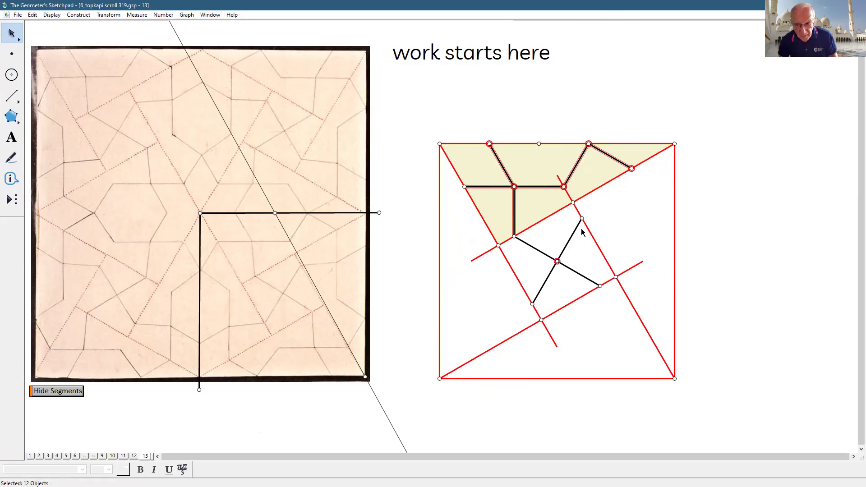
pyautogui.click(110, 15)
pyautogui.click(122, 97)
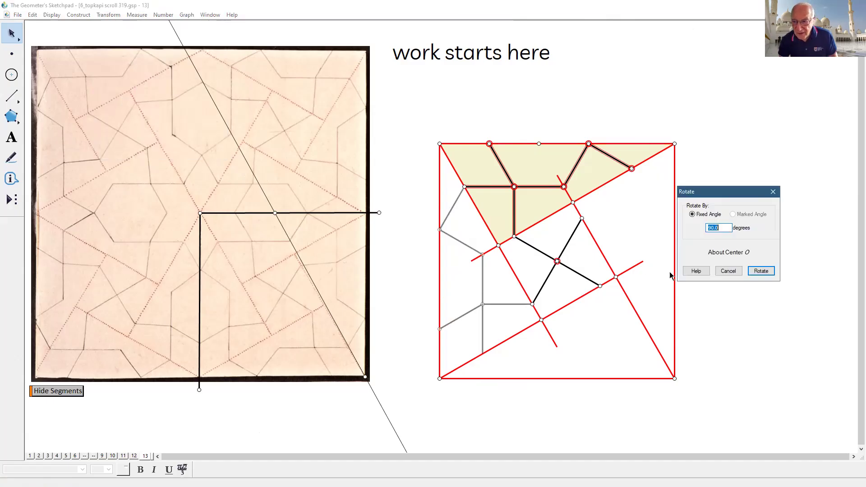
pyautogui.click(766, 275)
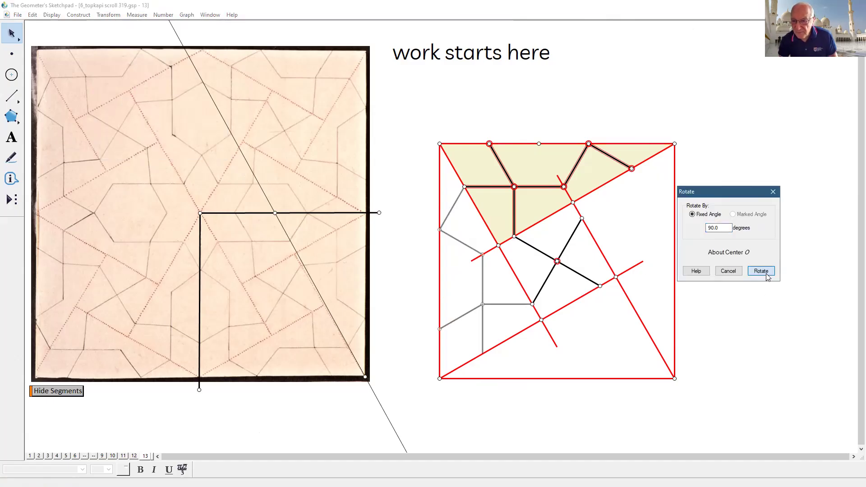
# Step: Rotate the new motif copy by 90 degrees about the same centre twice more to fill the square's remaining two triangles
pyautogui.click(109, 14)
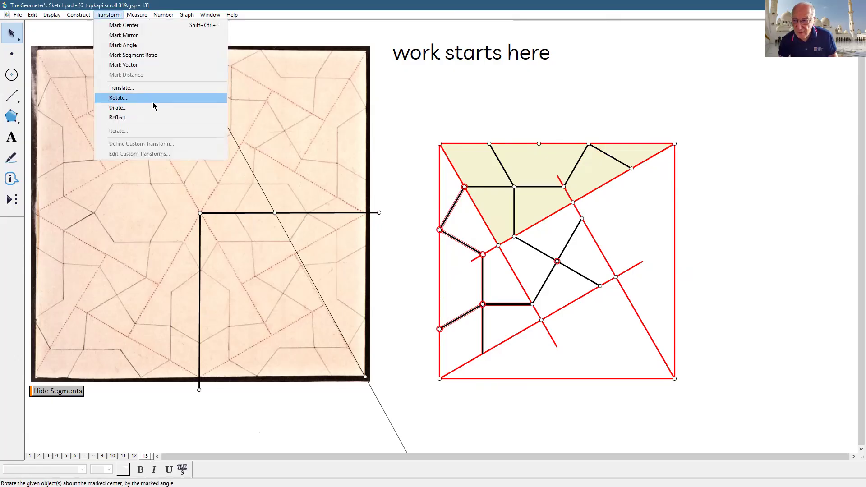
pyautogui.click(153, 103)
pyautogui.click(761, 273)
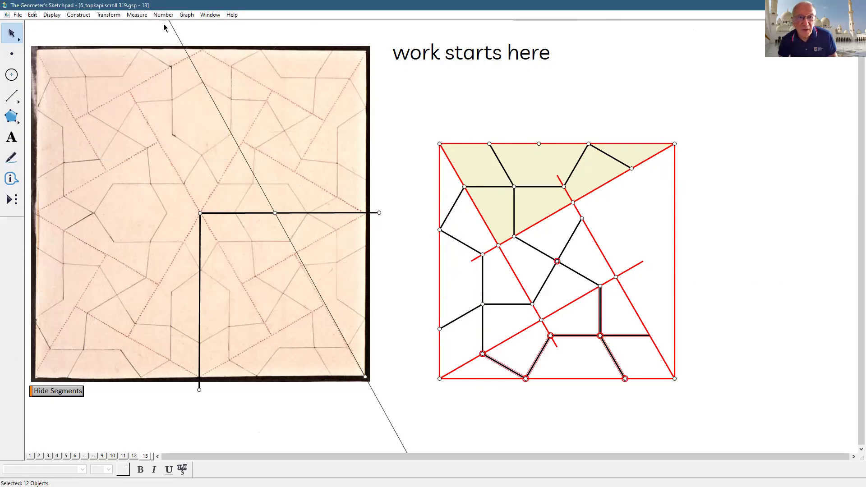
pyautogui.click(113, 17)
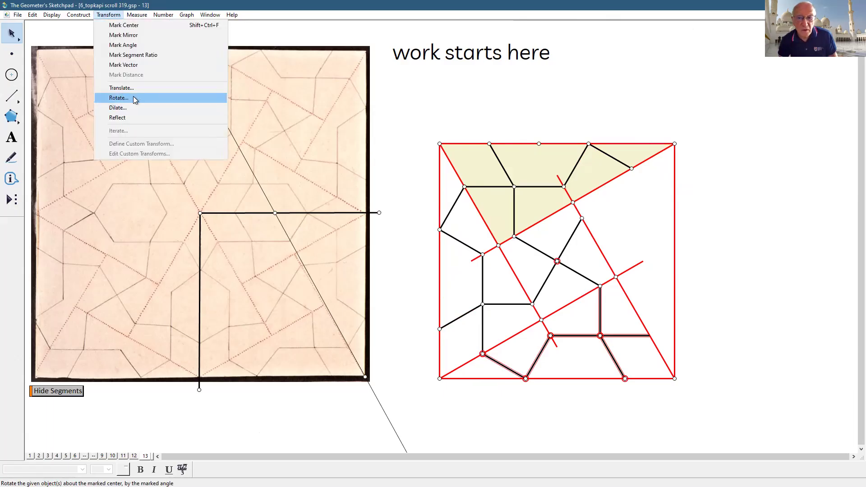
pyautogui.click(133, 99)
pyautogui.click(761, 271)
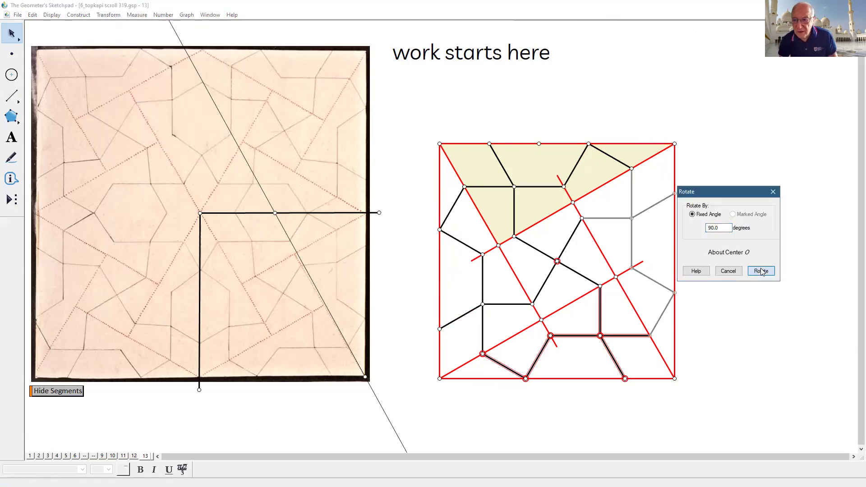
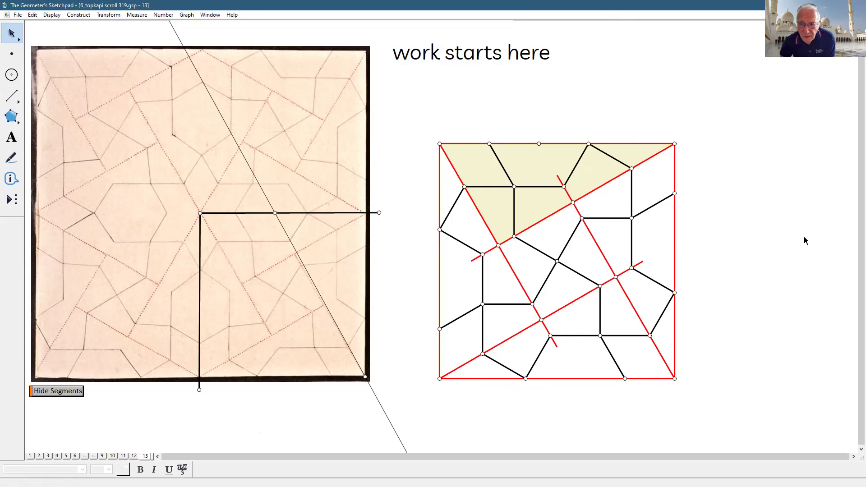
# Step: Delete the "work starts here" caption and add a duplicate of page 13 to the document as page 14
pyautogui.click(511, 65)
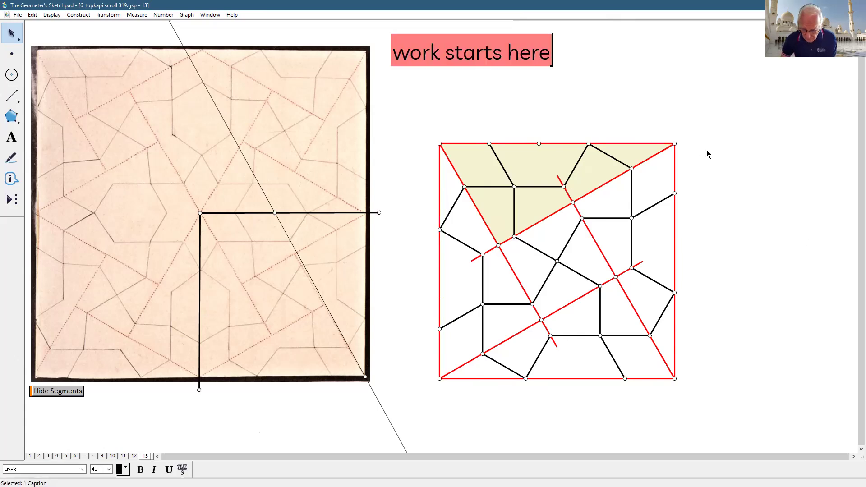
pyautogui.press('Delete')
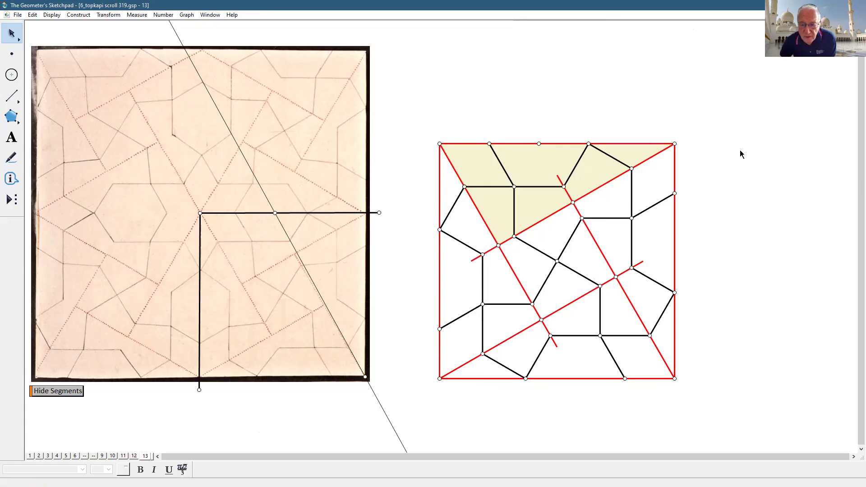
pyautogui.click(17, 14)
pyautogui.click(66, 103)
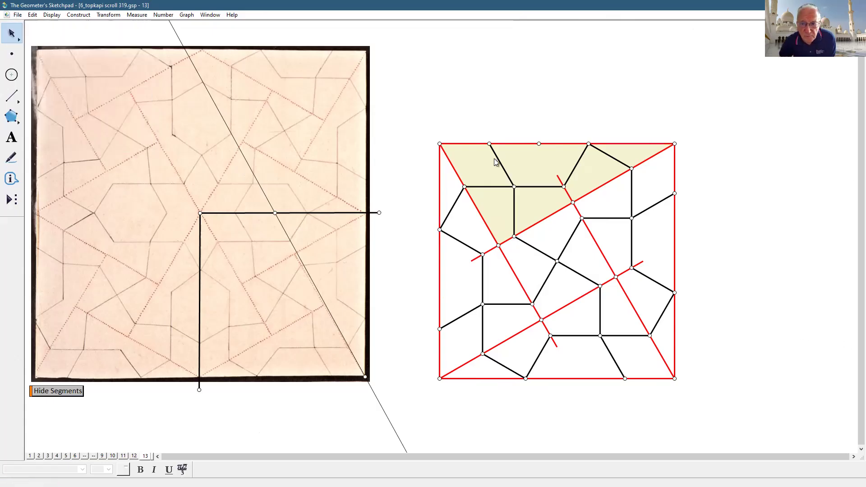
pyautogui.click(603, 131)
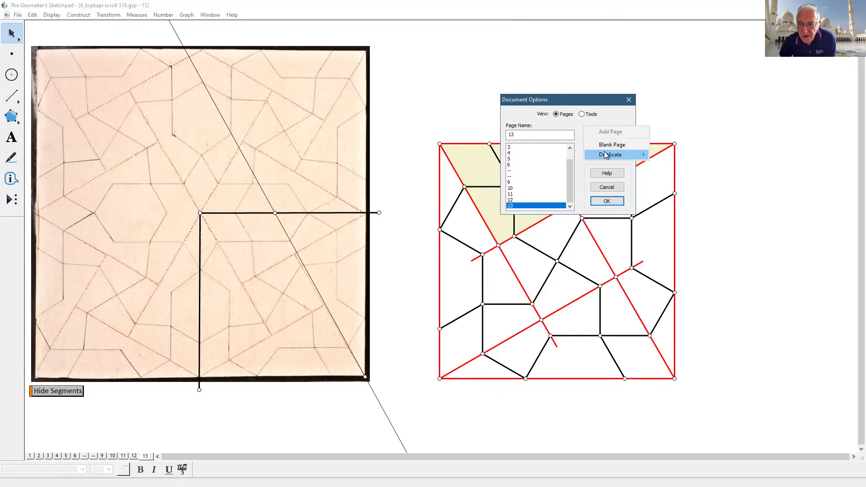
pyautogui.moveTo(606, 155)
pyautogui.click(671, 285)
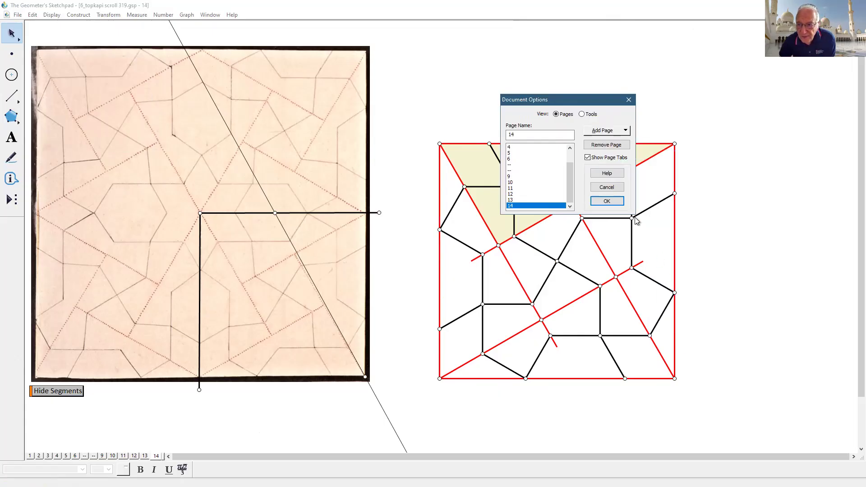
pyautogui.click(607, 201)
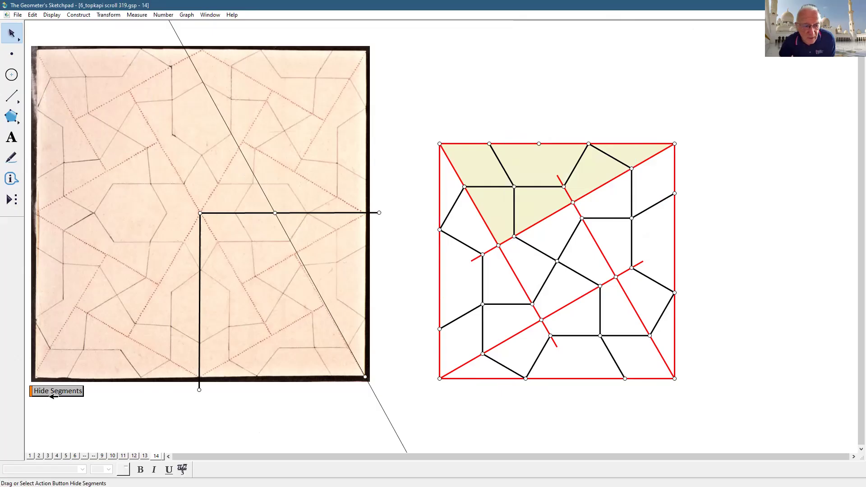
# Step: On page 14, hide the red inner-square sides, the shaded triangle and the four inner-square corner points
pyautogui.click(54, 396)
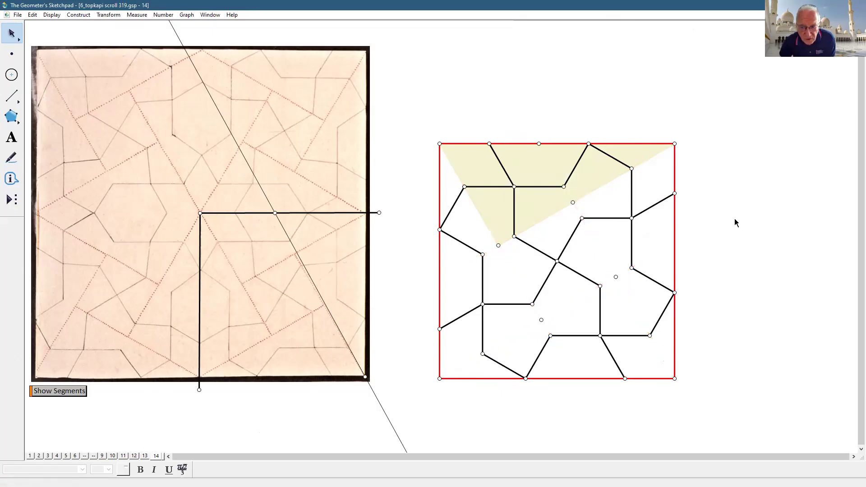
pyautogui.click(554, 200)
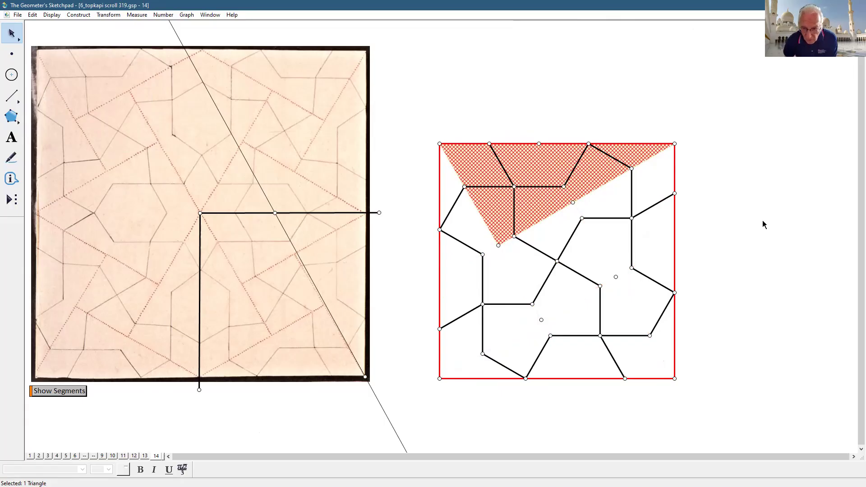
pyautogui.hotkey('ctrl', 'h')
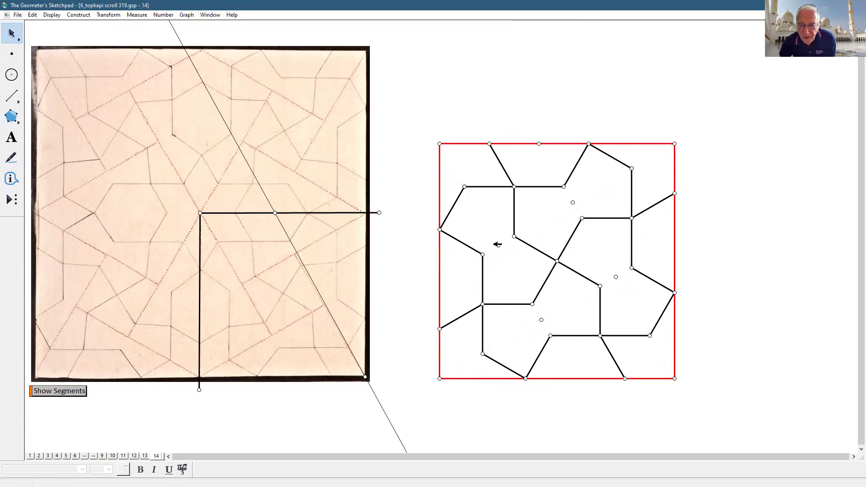
pyautogui.keyDown('shift'); pyautogui.click(542, 320); pyautogui.keyUp('shift')
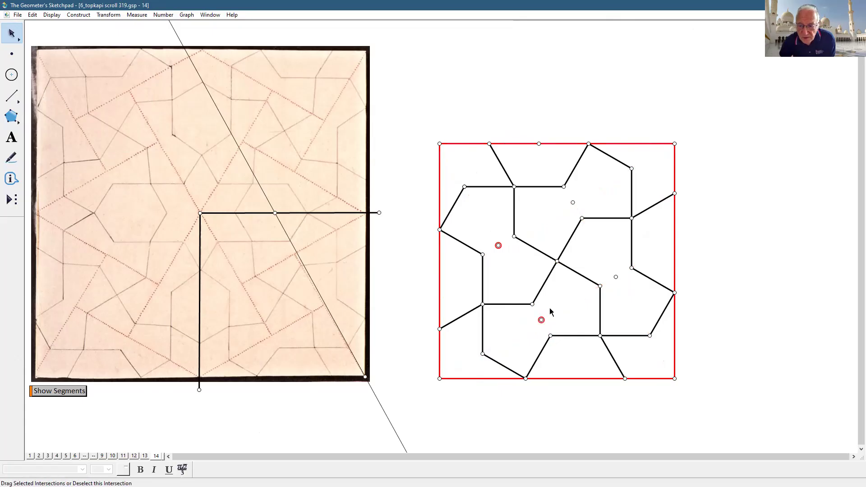
pyautogui.keyDown('shift'); pyautogui.click(573, 203); pyautogui.keyUp('shift')
pyautogui.keyDown('shift'); pyautogui.click(616, 277); pyautogui.keyUp('shift')
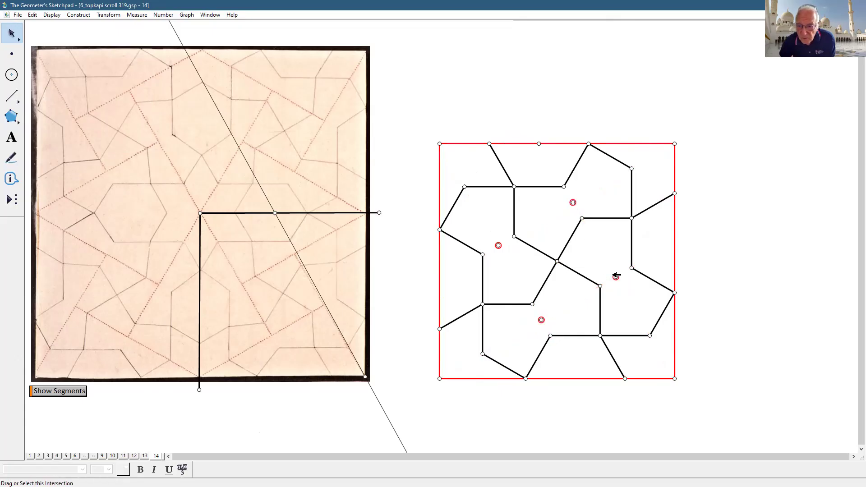
pyautogui.click(53, 15)
pyautogui.click(86, 67)
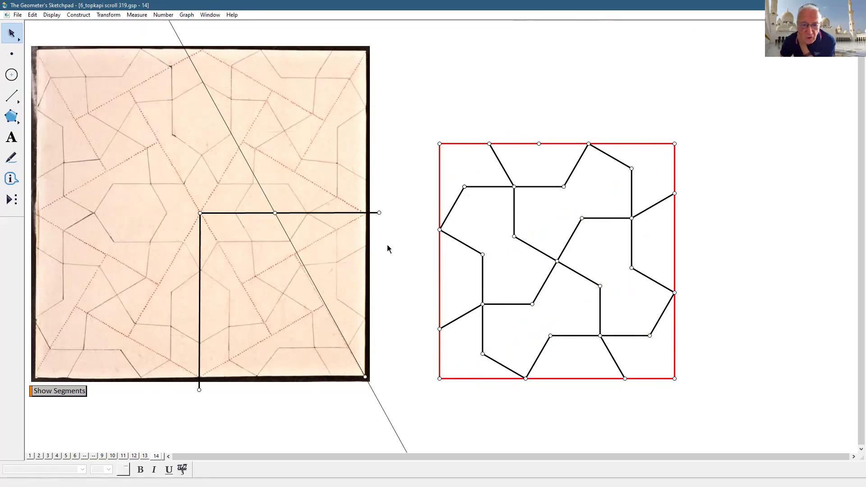
# Step: Delete the scroll picture with its construction lines and points, and move the square pattern up into the cleared space
pyautogui.moveTo(406, 138); pyautogui.dragTo(203, 427)
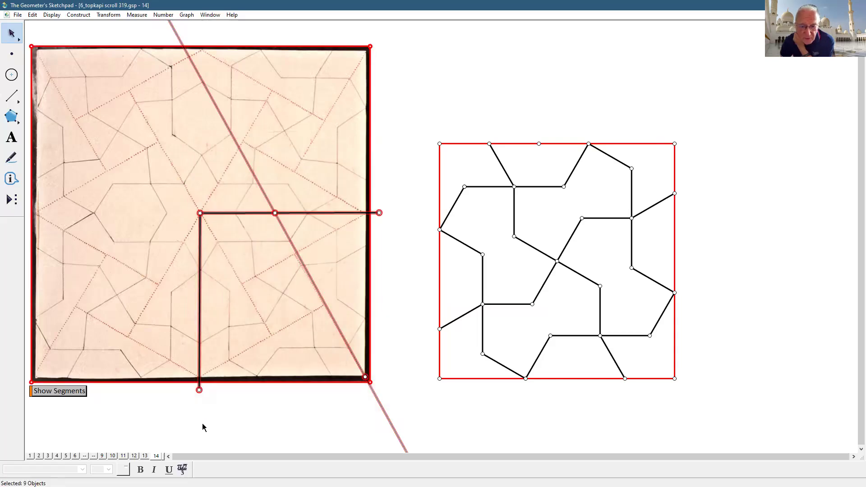
pyautogui.press('Delete')
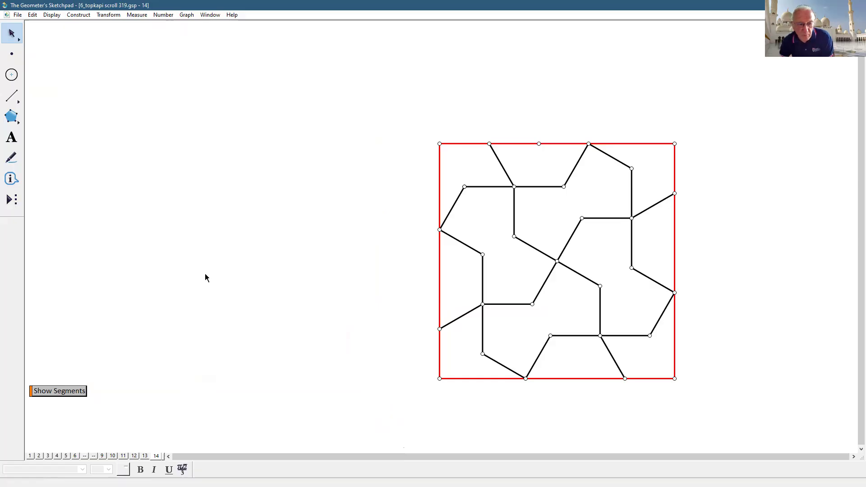
pyautogui.click(541, 247)
pyautogui.moveTo(540, 248); pyautogui.dragTo(365, 162)
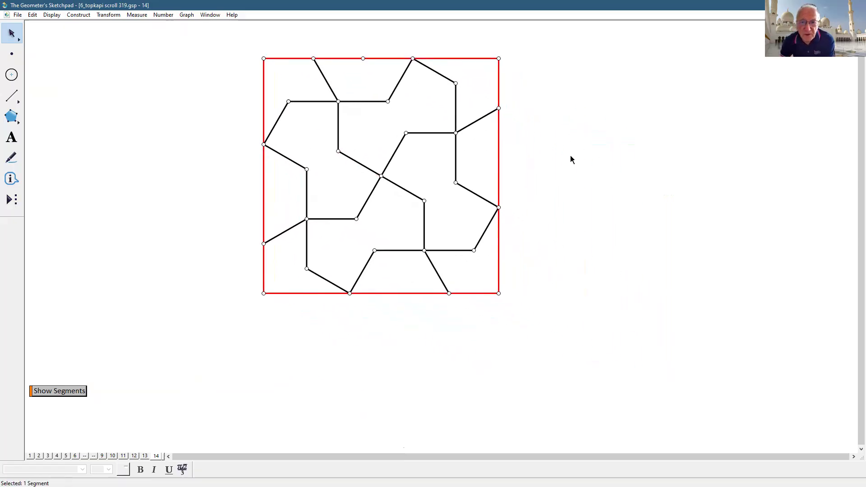
# Step: Place the "colors, afternoon tea" palette from the colors 6 custom tools beside the square pattern and clear the selection
pyautogui.click(16, 198)
pyautogui.moveTo(56, 220)
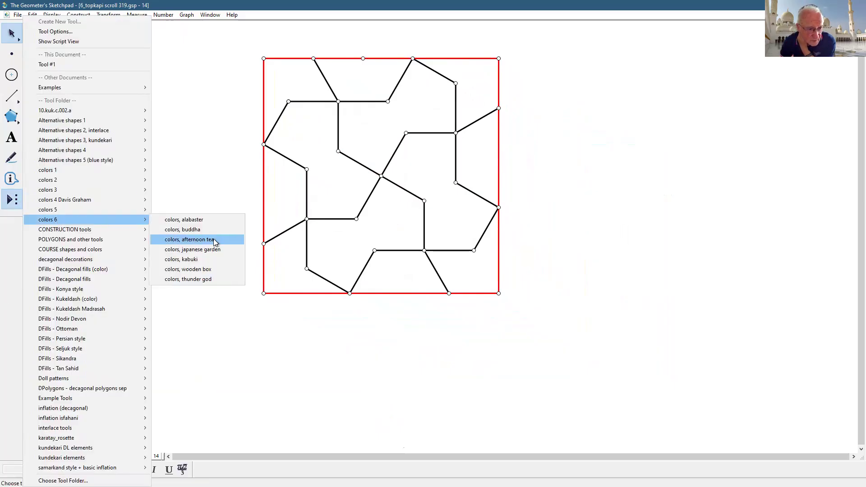
pyautogui.click(213, 241)
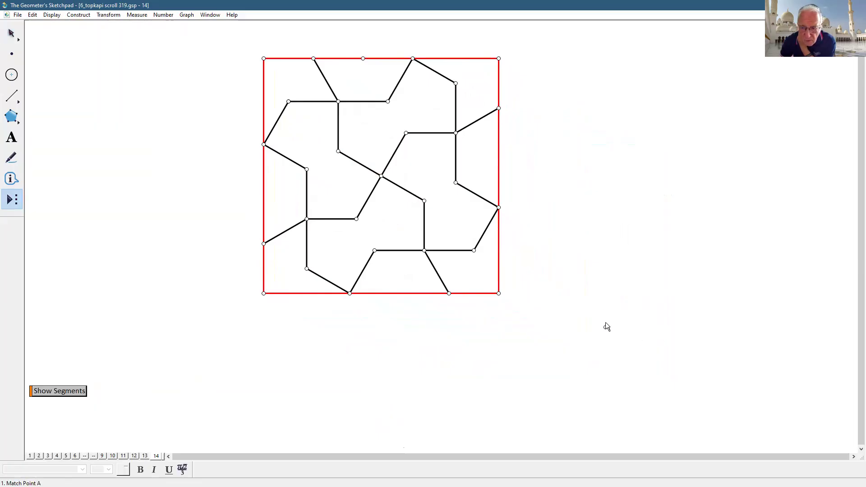
pyautogui.click(594, 306)
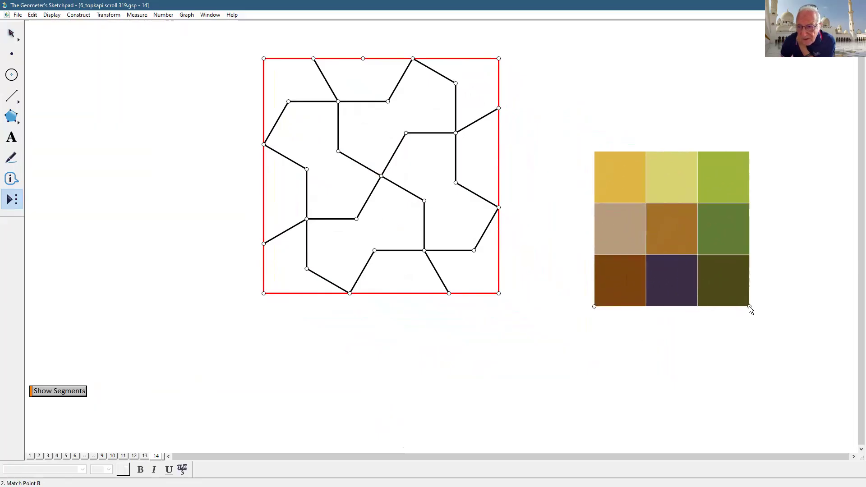
pyautogui.click(753, 306)
pyautogui.click(12, 34)
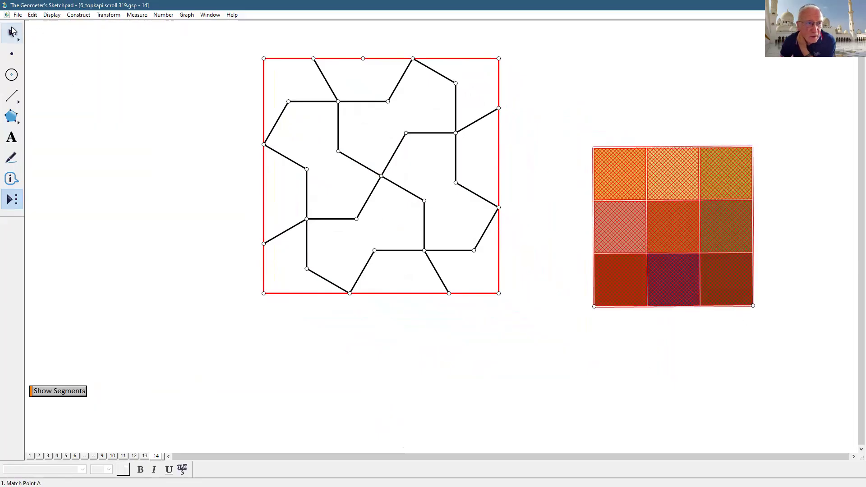
pyautogui.click(565, 67)
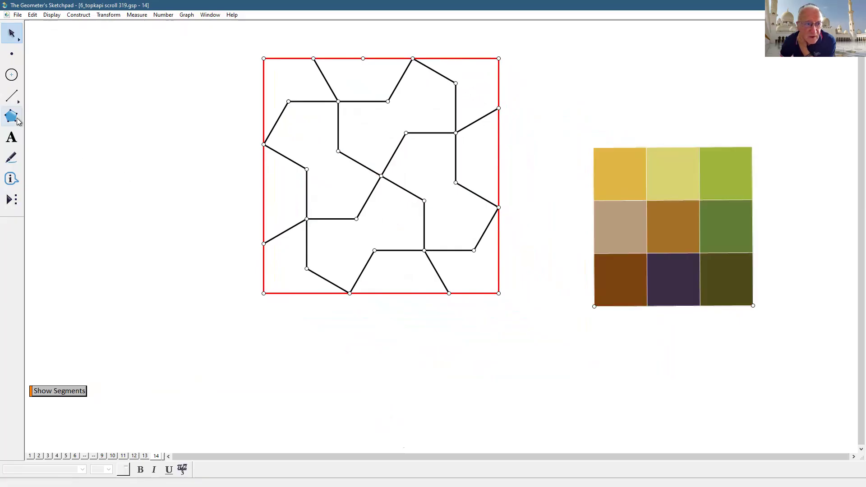
# Step: Construct a filled polygon over the shape in the square's upper-left corner, through its five boundary vertices
pyautogui.click(11, 116)
pyautogui.click(264, 58)
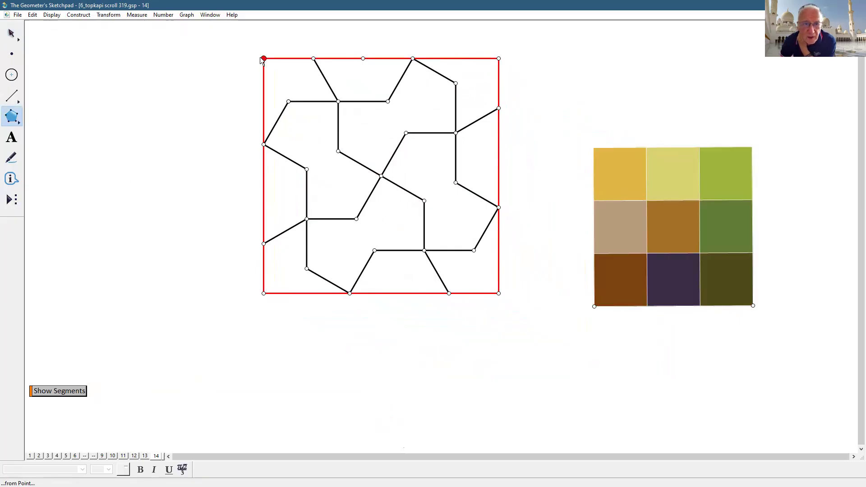
pyautogui.click(263, 144)
pyautogui.click(289, 102)
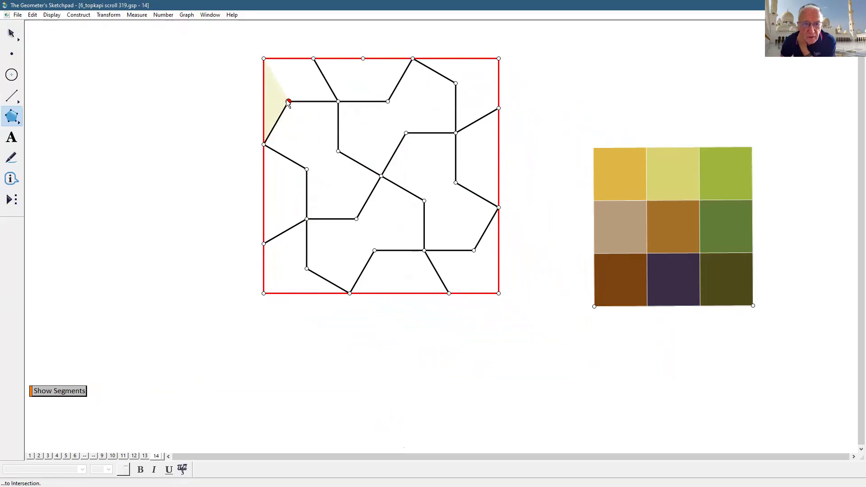
pyautogui.click(338, 101)
pyautogui.click(314, 58)
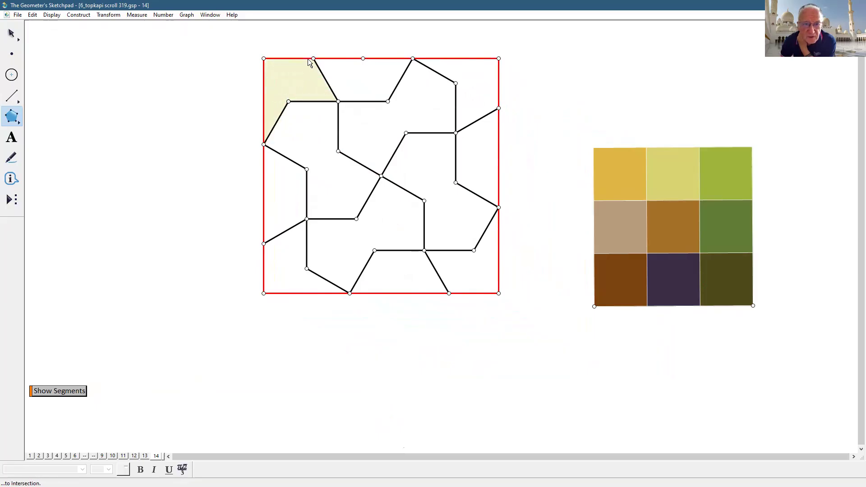
pyautogui.click(263, 58)
# Step: Give the upper-left corner polygon the reddish-brown colour of the palette's lower-left swatch
pyautogui.click(12, 33)
pyautogui.click(622, 284)
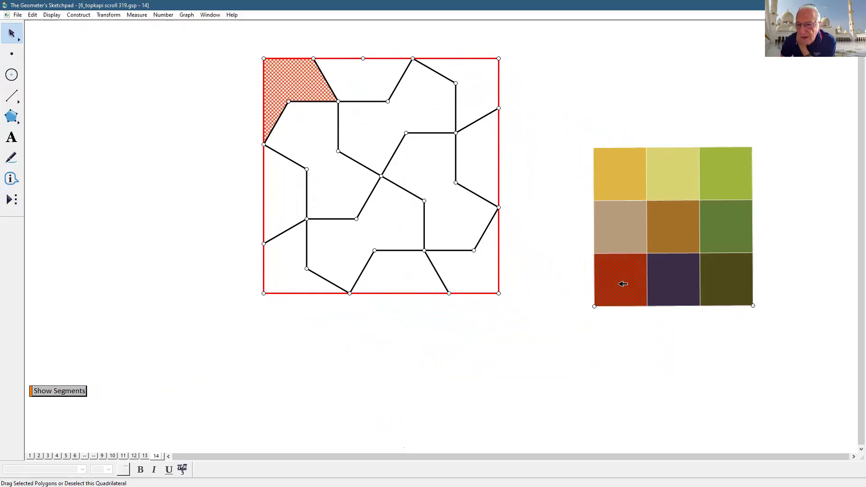
pyautogui.click(50, 15)
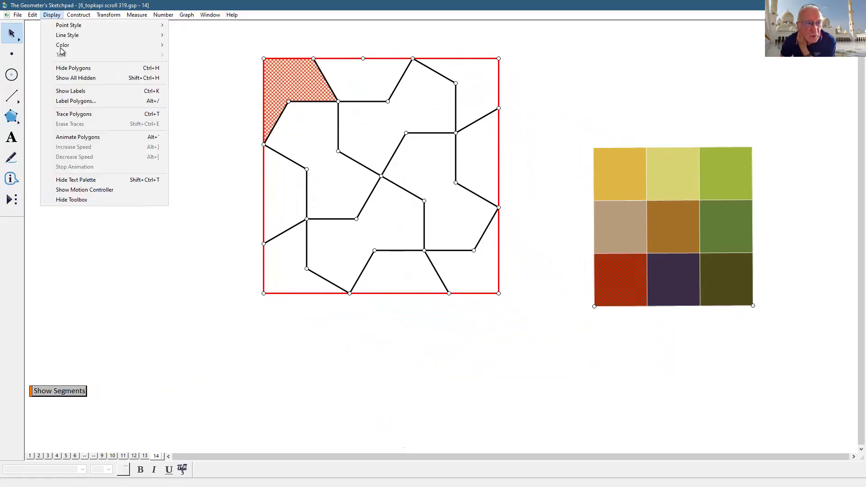
pyautogui.moveTo(62, 45)
pyautogui.click(193, 170)
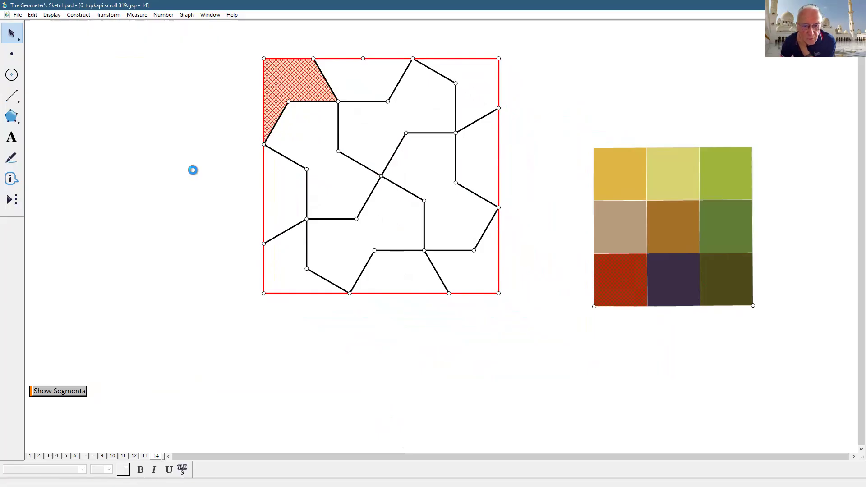
pyautogui.click(433, 329)
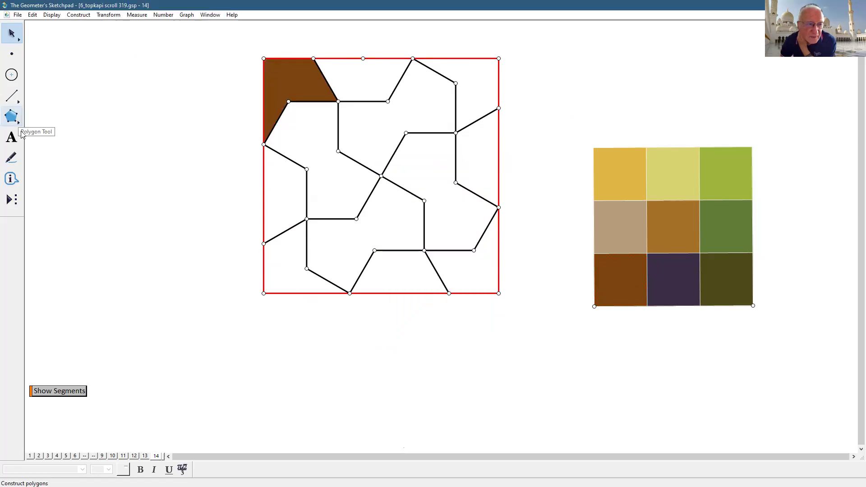
# Step: Construct a filled polygon over the trapezoid along the square's upper edge, beside the brown corner shape
pyautogui.click(13, 119)
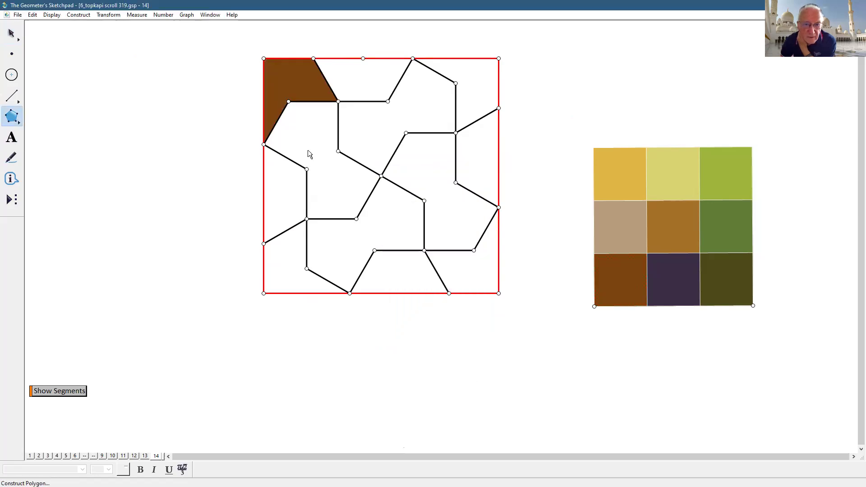
pyautogui.click(313, 59)
pyautogui.click(338, 101)
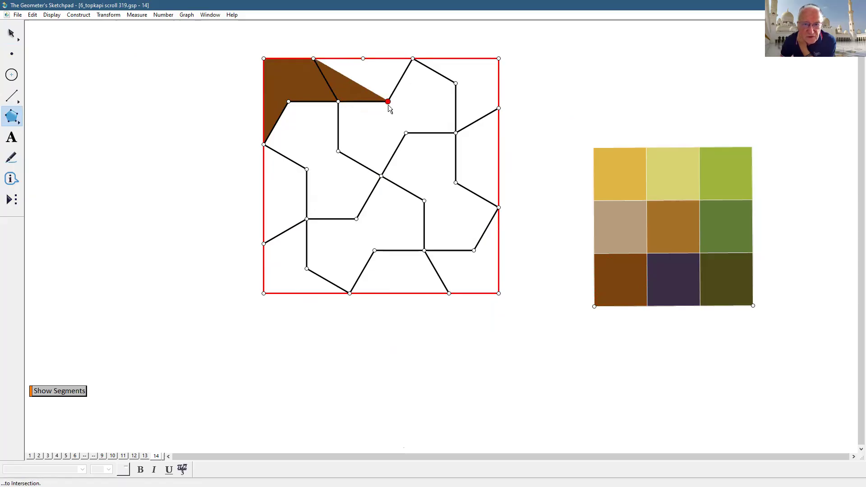
pyautogui.click(388, 101)
pyautogui.click(413, 58)
pyautogui.click(314, 58)
# Step: Colour the upper-edge trapezoid like the palette's pale yellow swatch (red 216, green 213, blue 112) and clear the selection
pyautogui.click(12, 33)
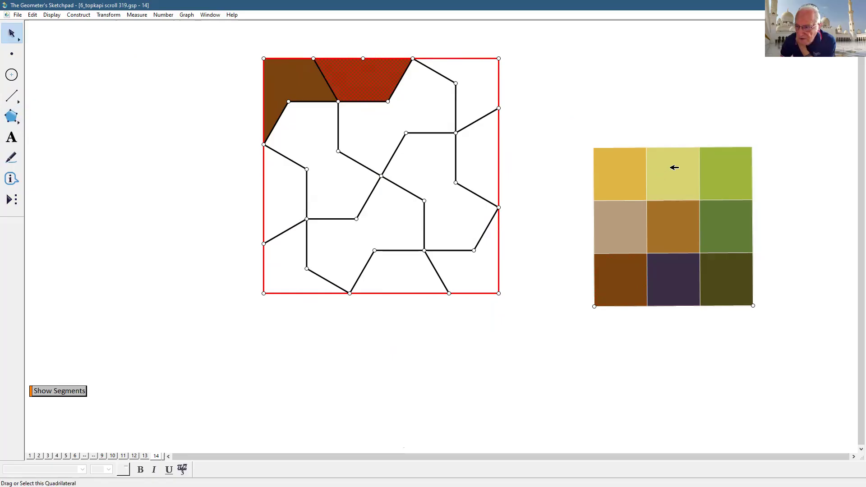
pyautogui.click(674, 168)
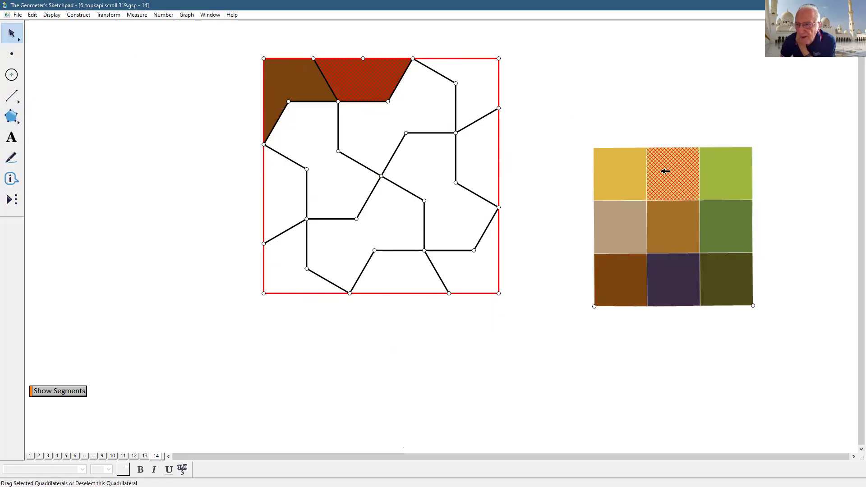
pyautogui.click(58, 16)
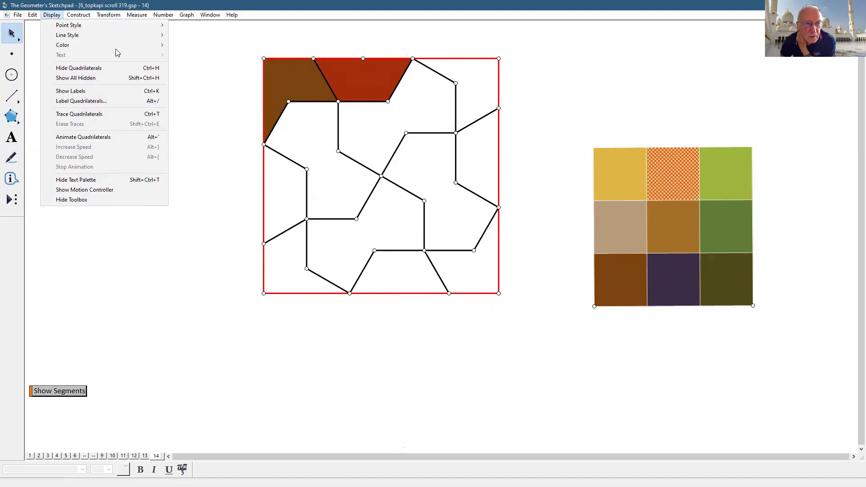
pyautogui.moveTo(116, 45)
pyautogui.click(193, 168)
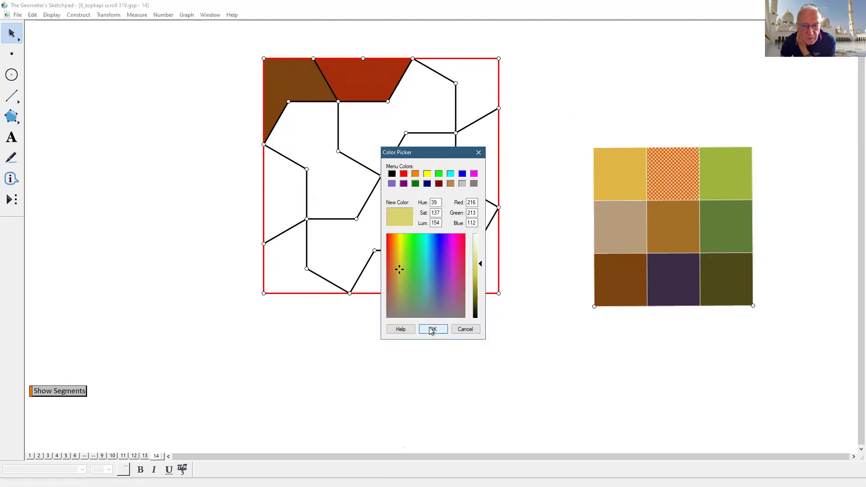
pyautogui.click(432, 329)
pyautogui.click(499, 351)
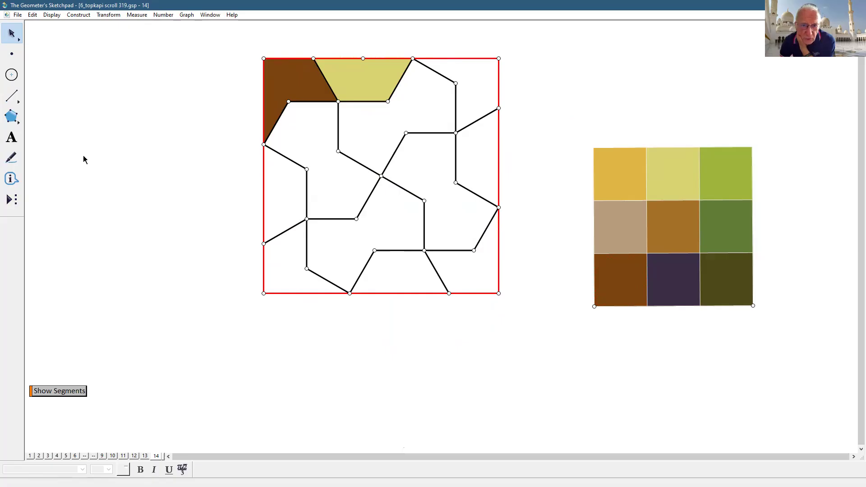
# Step: Construct the eight-sided filled polygon between the upper-edge trapezoid and the square's centre, and clear the selection
pyautogui.click(5, 118)
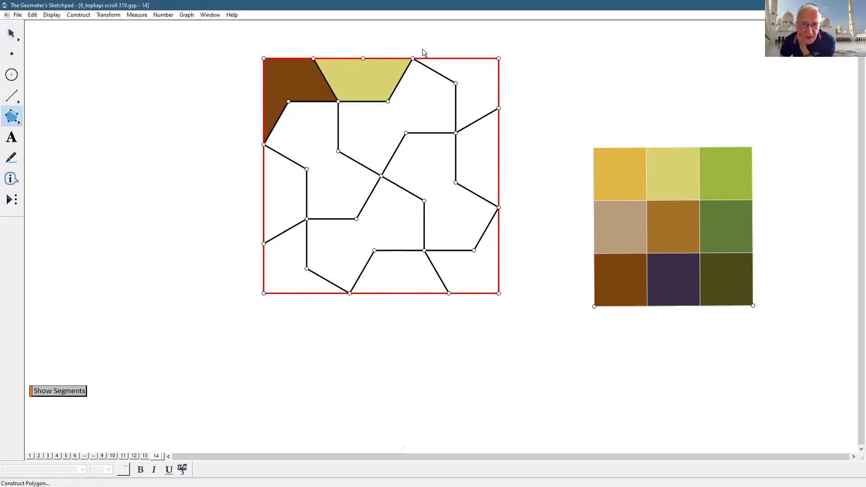
pyautogui.click(413, 58)
pyautogui.click(387, 101)
pyautogui.click(338, 101)
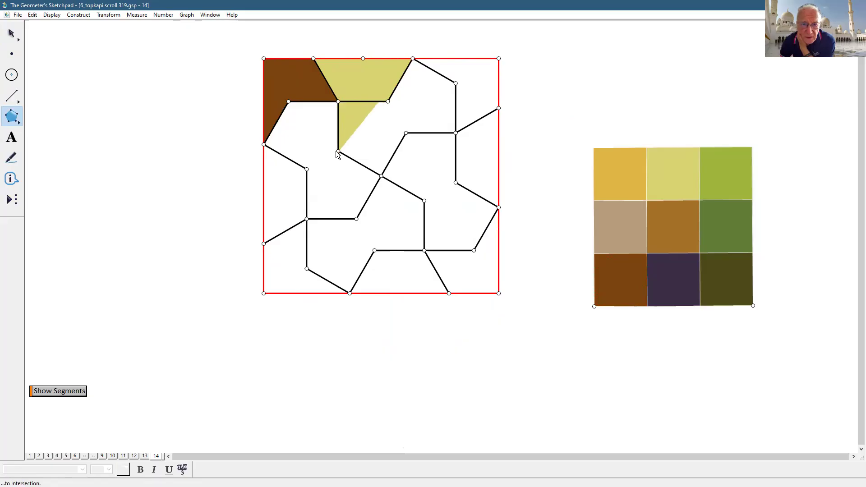
pyautogui.click(339, 151)
pyautogui.click(381, 175)
pyautogui.click(406, 133)
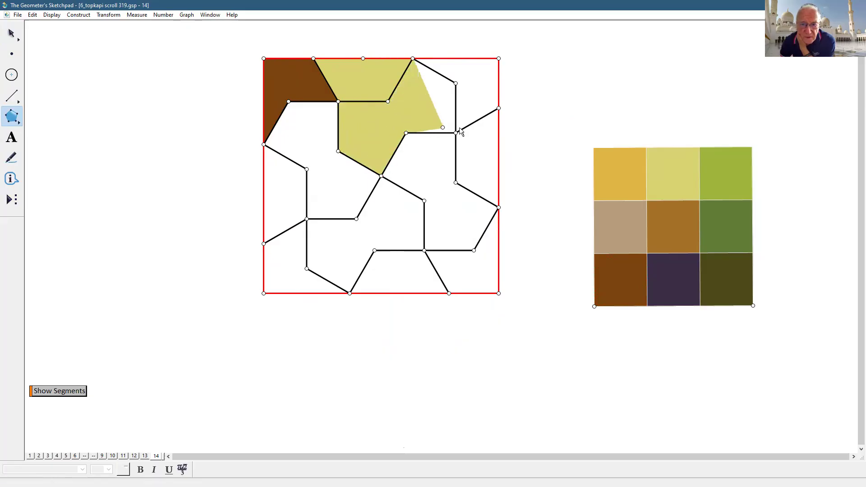
pyautogui.click(455, 133)
pyautogui.click(456, 83)
pyautogui.click(413, 58)
pyautogui.click(23, 41)
pyautogui.click(549, 83)
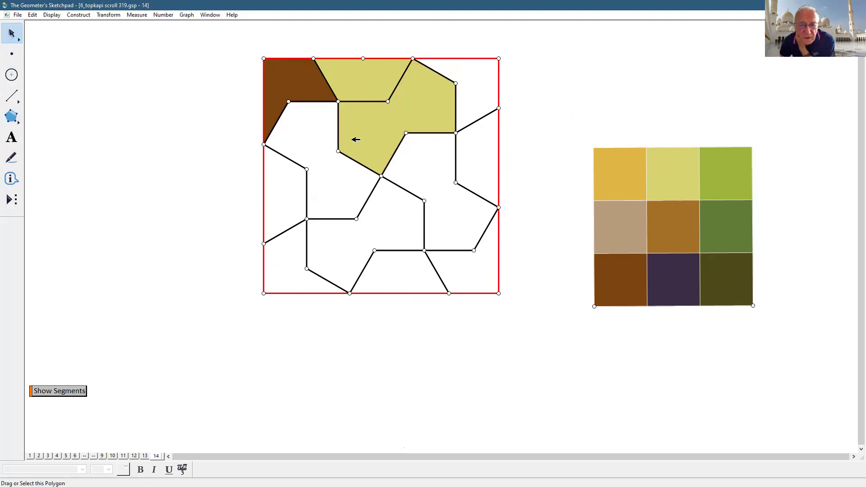
# Step: Mark the square's centre point as rotation centre and rotate the three filled polygons a quarter turn counterclockwise
pyautogui.doubleClick(381, 177)
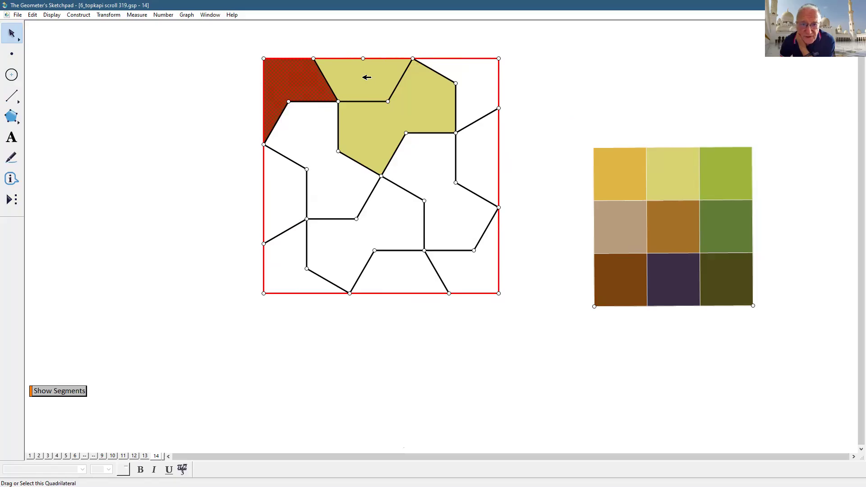
pyautogui.click(366, 77)
pyautogui.click(388, 116)
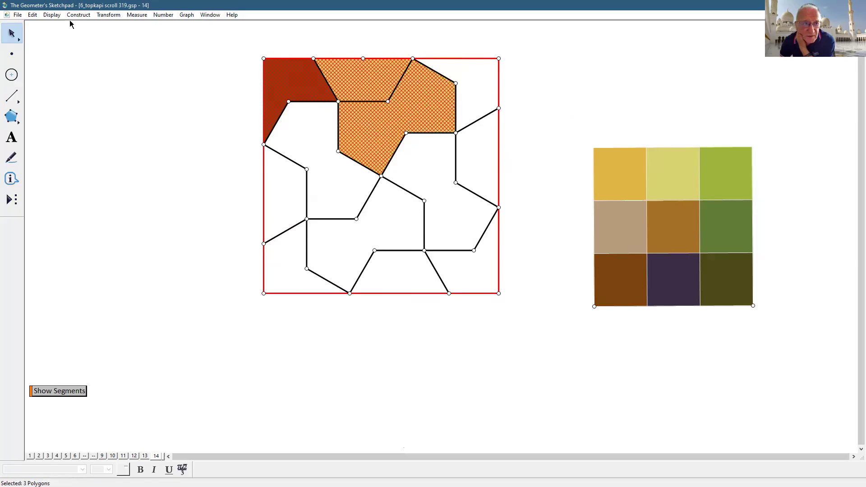
pyautogui.click(108, 14)
pyautogui.click(130, 98)
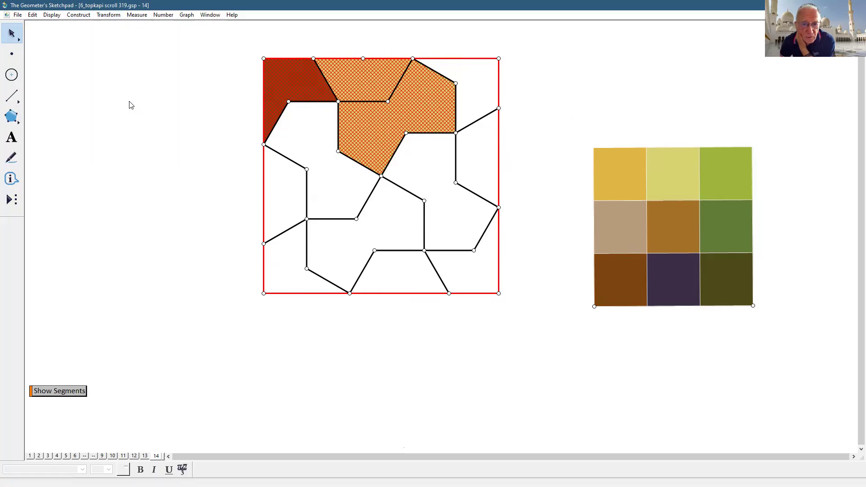
pyautogui.click(762, 272)
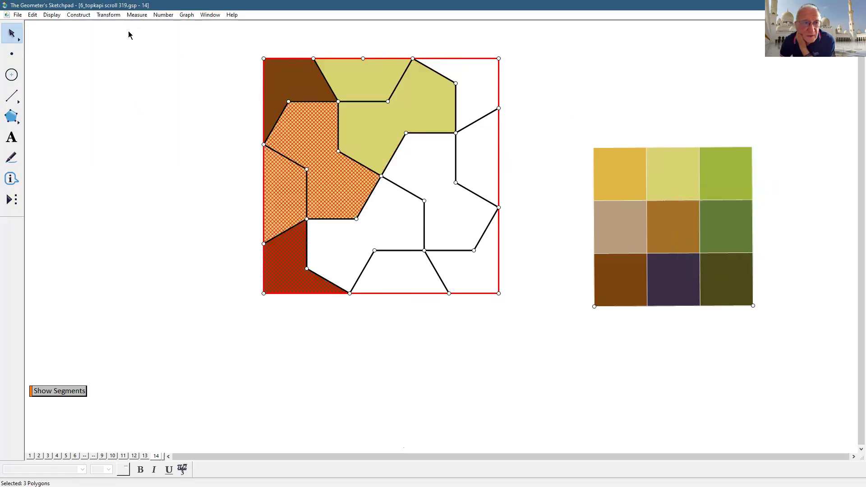
# Step: Rotate the newest three polygons two more quarter turns about the centre to fill the rest of the square
pyautogui.click(119, 16)
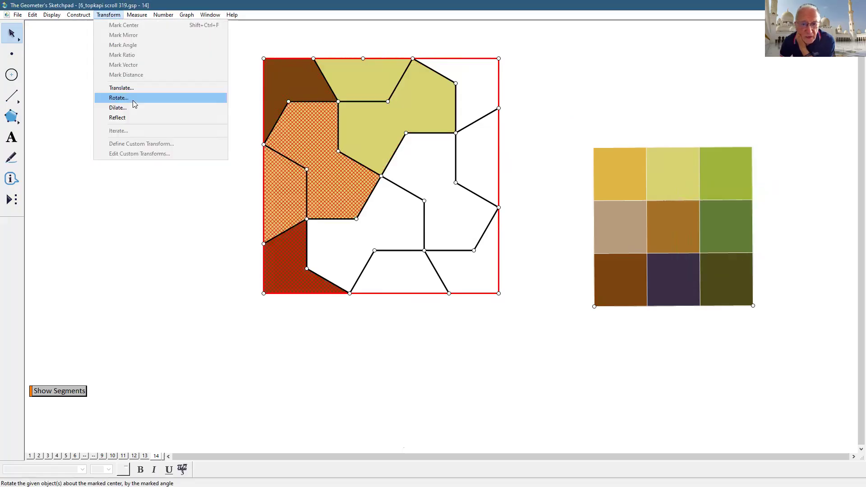
pyautogui.press('Return')
pyautogui.click(765, 272)
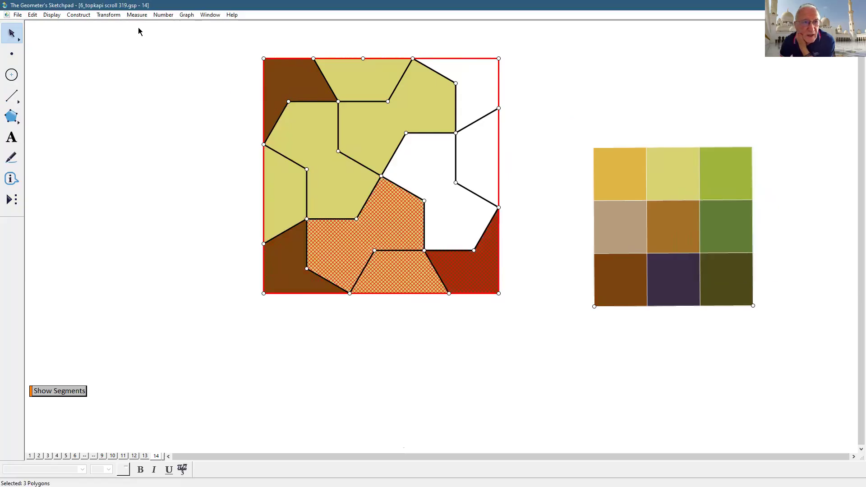
pyautogui.click(108, 17)
pyautogui.click(137, 101)
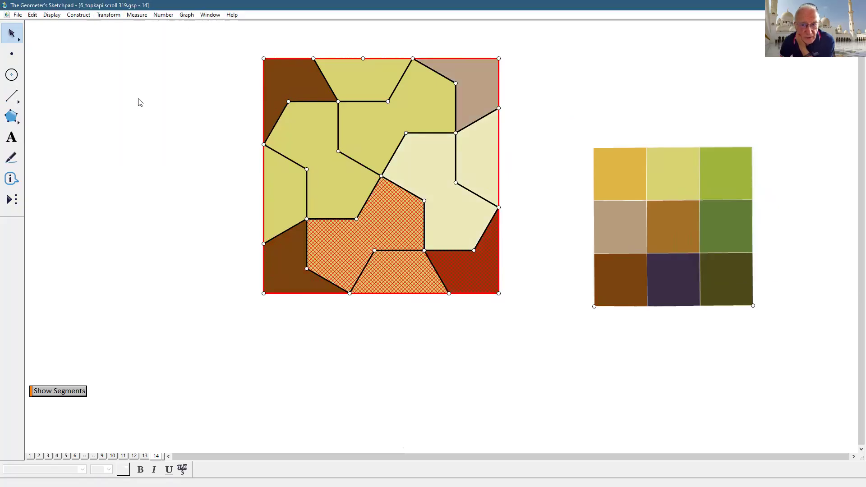
pyautogui.click(771, 273)
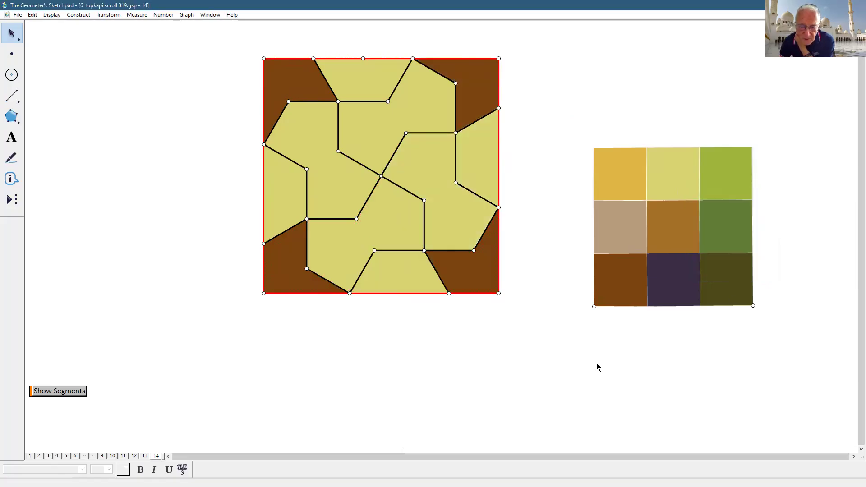
# Step: Recolour the upper and lower eight-sided central polygons like the palette's golden-yellow swatch (red 223, green 183, blue 67)
pyautogui.click(394, 215)
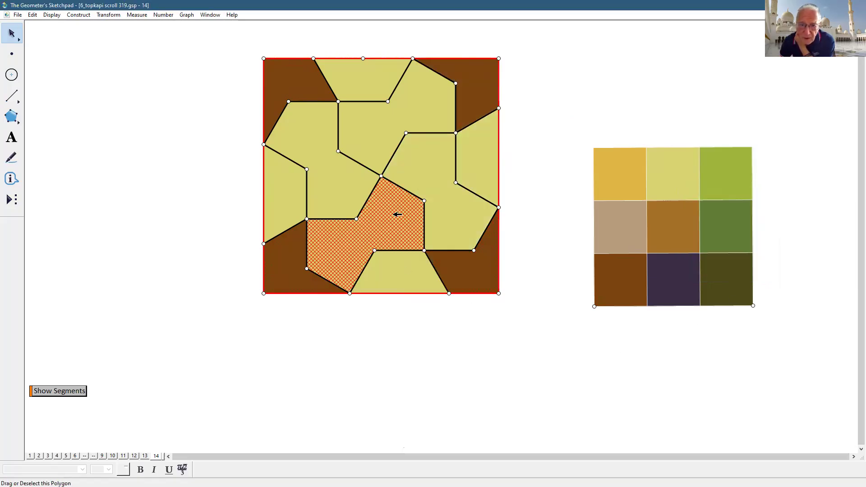
pyautogui.keyDown('shift'); pyautogui.click(395, 120); pyautogui.keyUp('shift')
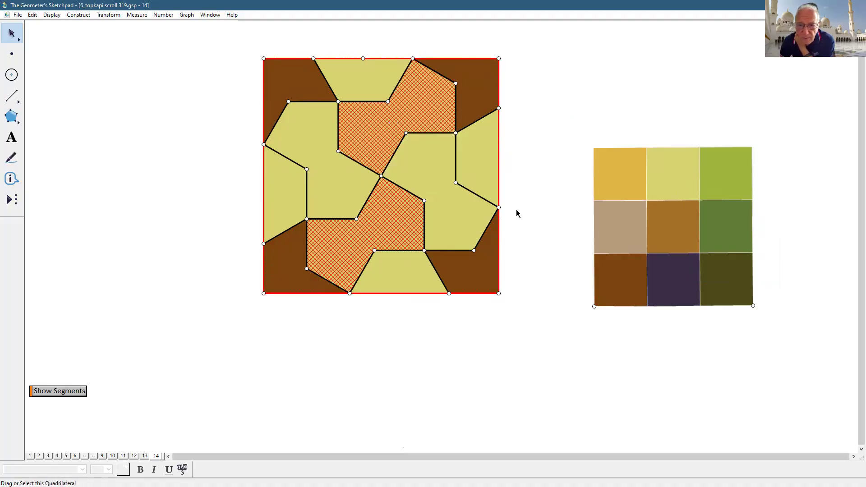
pyautogui.keyDown('shift'); pyautogui.click(614, 175); pyautogui.keyUp('shift')
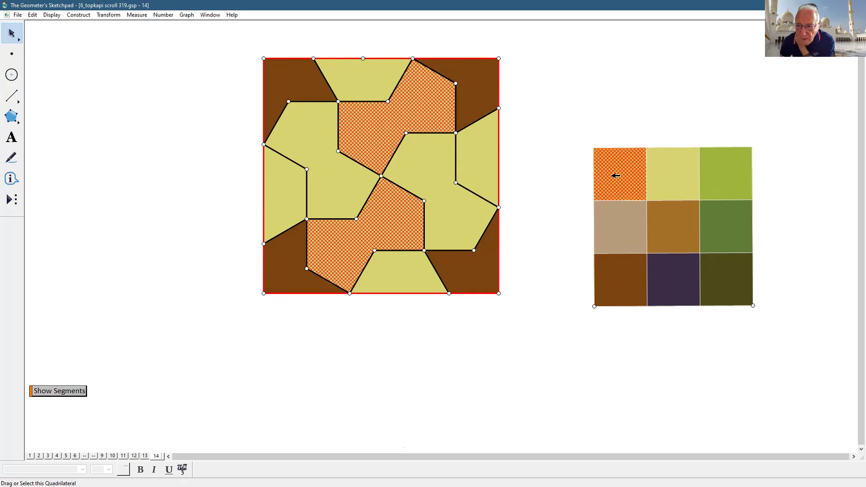
pyautogui.click(51, 15)
pyautogui.moveTo(75, 44)
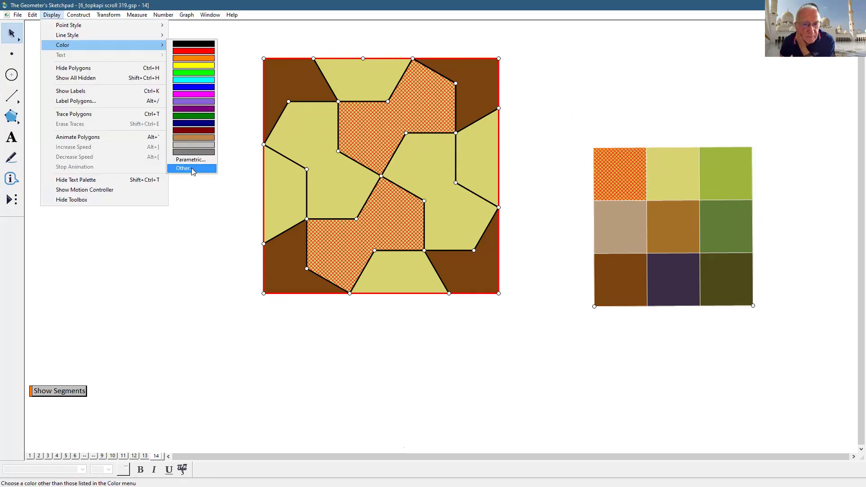
pyautogui.click(191, 168)
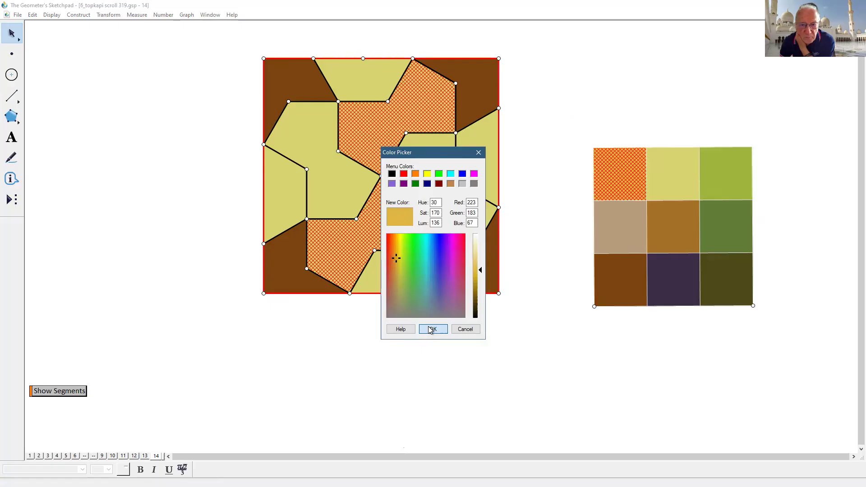
# Step: Colour the two selected central tiles golden (223, 183, 67) and the four edge quadrilaterals with the palette's dark purple
pyautogui.click(431, 330)
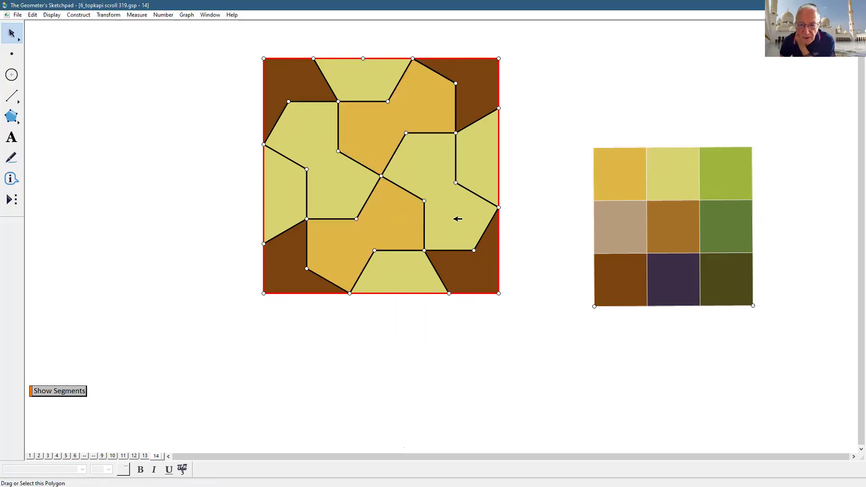
pyautogui.click(407, 279)
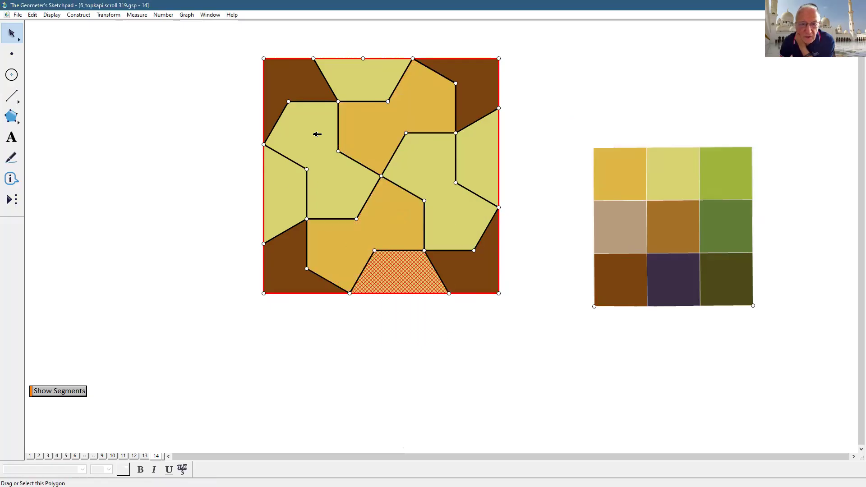
pyautogui.click(279, 187)
pyautogui.click(356, 77)
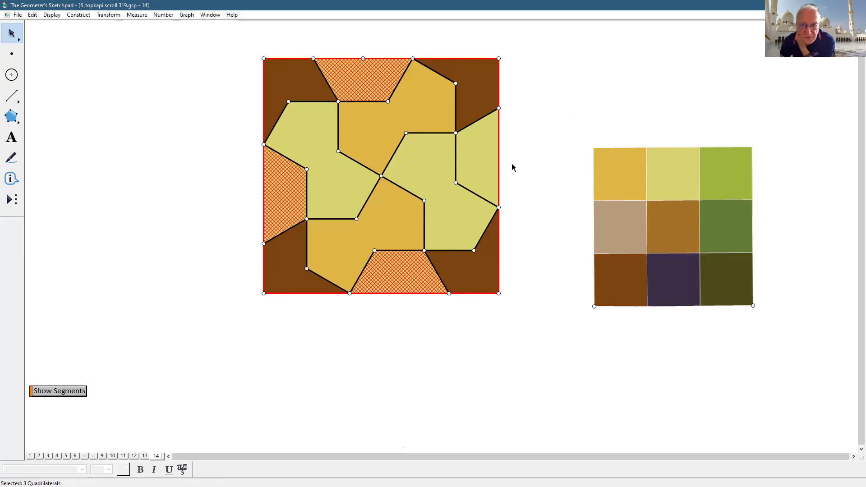
pyautogui.click(493, 153)
pyautogui.keyDown('shift'); pyautogui.click(688, 281); pyautogui.keyUp('shift')
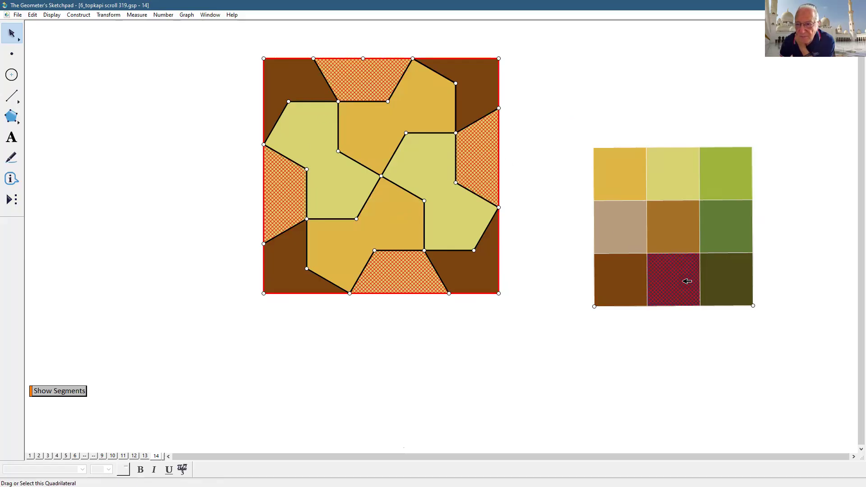
pyautogui.click(52, 16)
pyautogui.moveTo(99, 45)
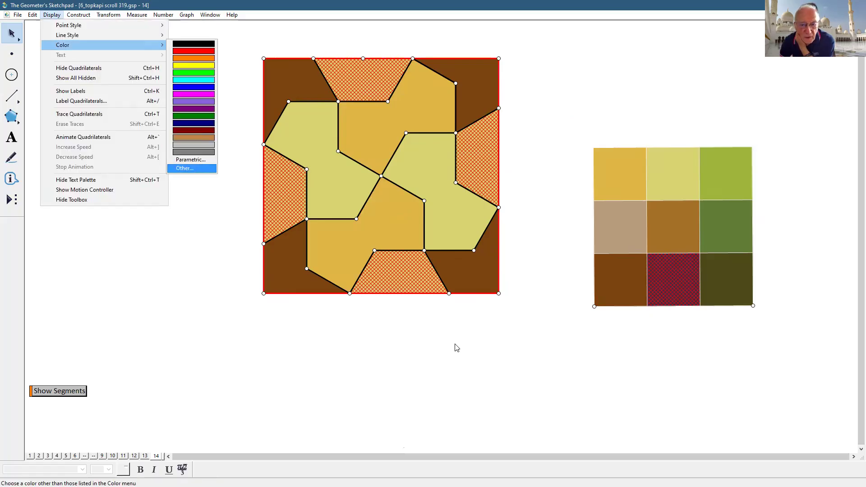
pyautogui.click(441, 331)
pyautogui.click(509, 349)
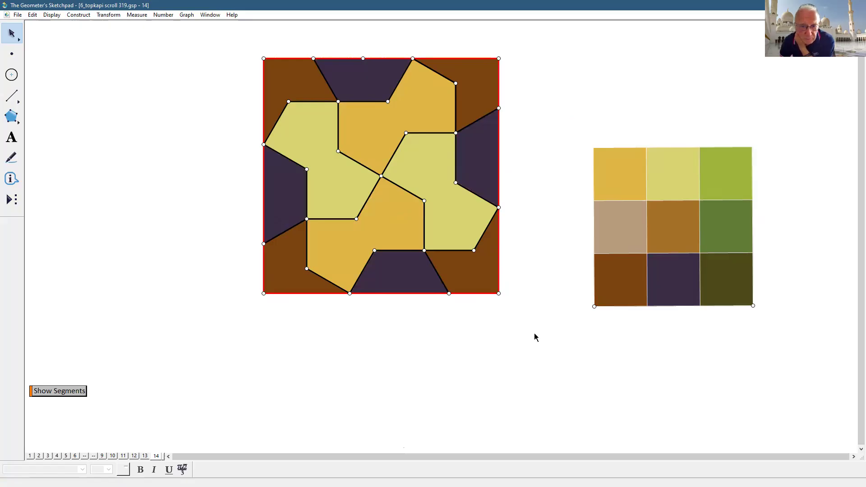
# Step: Colour the two remaining pale yellow central tiles with the palette's darker green (Red 96, Green 124, Blue 52)
pyautogui.click(444, 183)
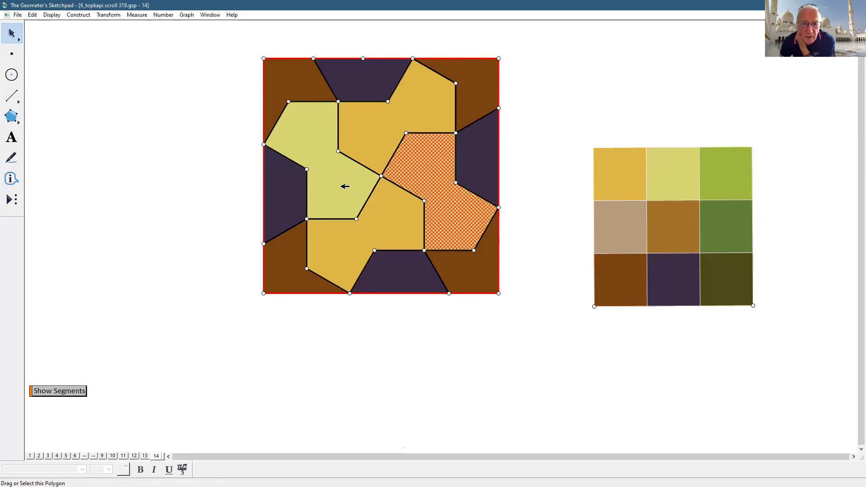
pyautogui.click(345, 186)
pyautogui.click(726, 219)
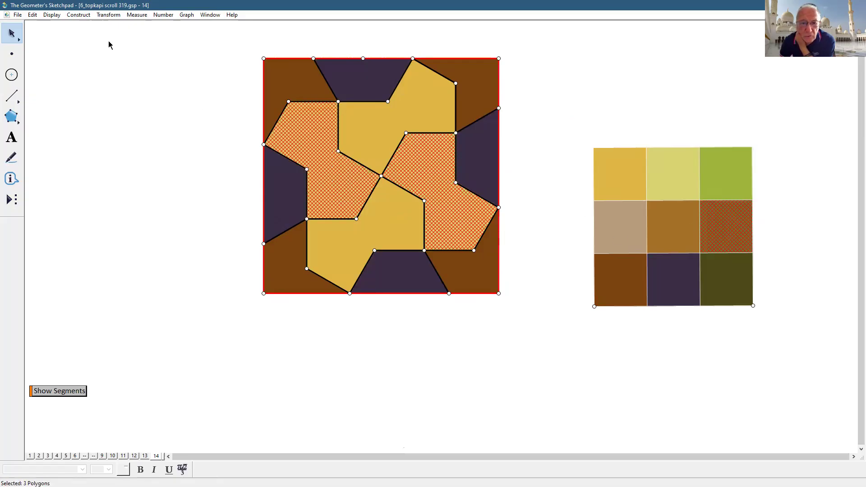
pyautogui.click(52, 14)
pyautogui.moveTo(73, 45)
pyautogui.click(193, 167)
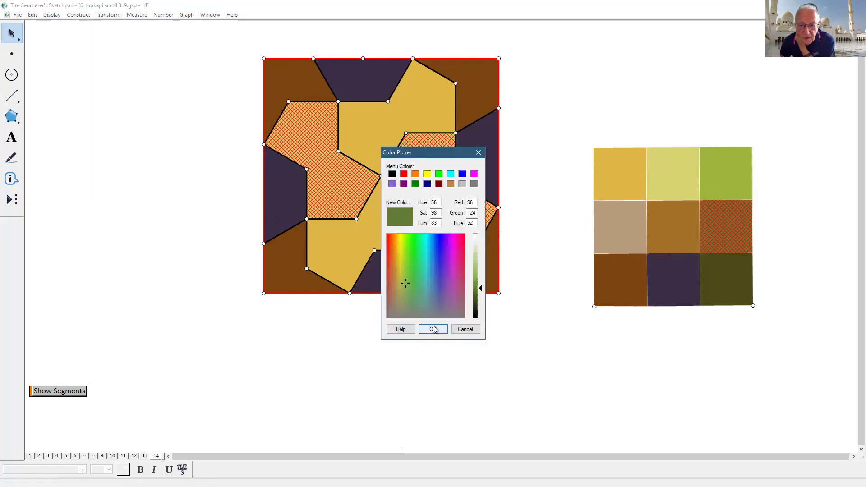
pyautogui.click(432, 329)
# Step: Hide the nine-swatch colour palette and duplicate page 14 as new page 15
pyautogui.moveTo(565, 121)
pyautogui.mouseDown()
pyautogui.moveTo(696, 339)
pyautogui.moveTo(787, 346)
pyautogui.mouseUp()
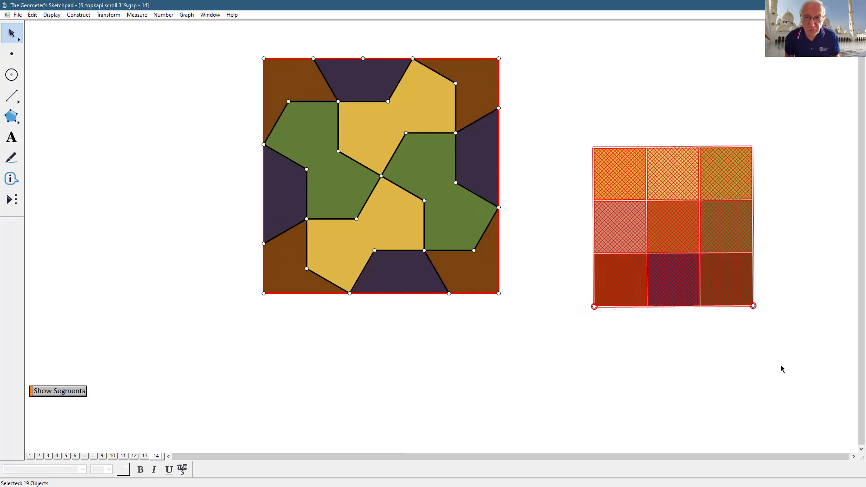
pyautogui.hotkey('ctrl', 'h')
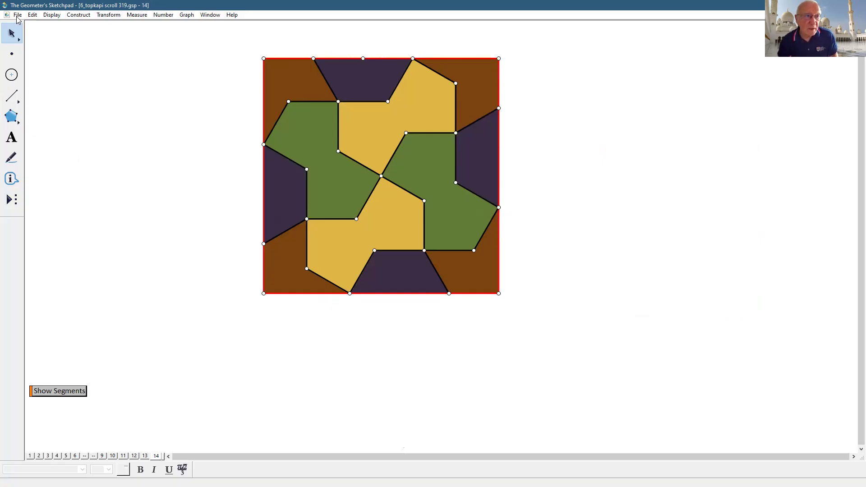
pyautogui.click(17, 15)
pyautogui.click(39, 103)
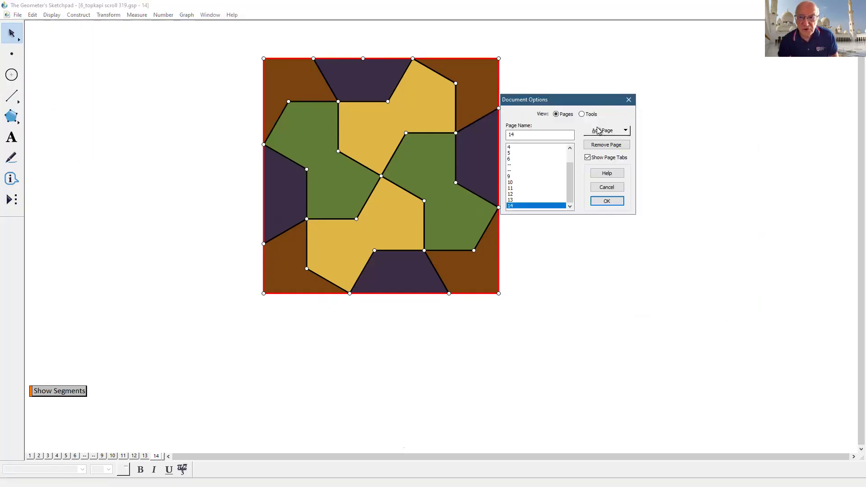
pyautogui.click(600, 131)
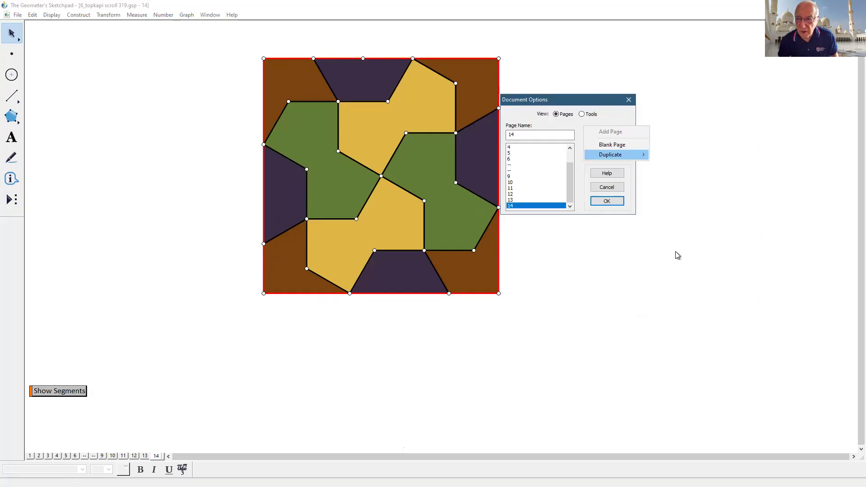
pyautogui.moveTo(623, 155)
pyautogui.click(671, 295)
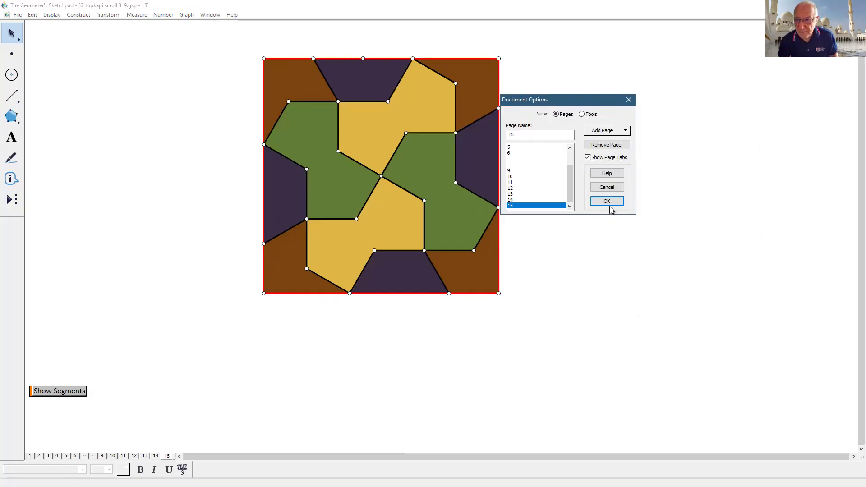
pyautogui.press('Return')
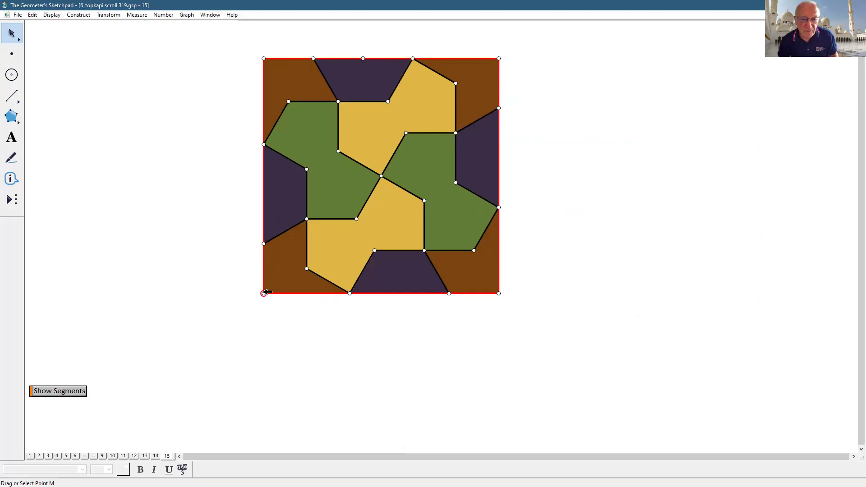
# Step: Dilate the whole square tile to a bit less than half its size about its upper-left corner
pyautogui.moveTo(14, 35); pyautogui.dragTo(84, 43)
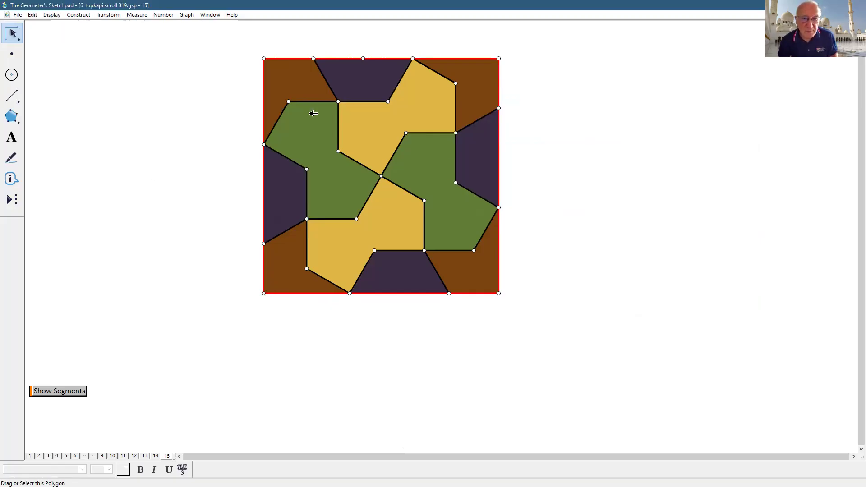
pyautogui.moveTo(433, 223)
pyautogui.mouseDown()
pyautogui.moveTo(440, 217)
pyautogui.moveTo(357, 137)
pyautogui.moveTo(370, 112)
pyautogui.mouseUp()
pyautogui.click(422, 147)
# Step: Set the line style of all the reduced tile's segments to Thin
pyautogui.moveTo(228, 40); pyautogui.dragTo(404, 226)
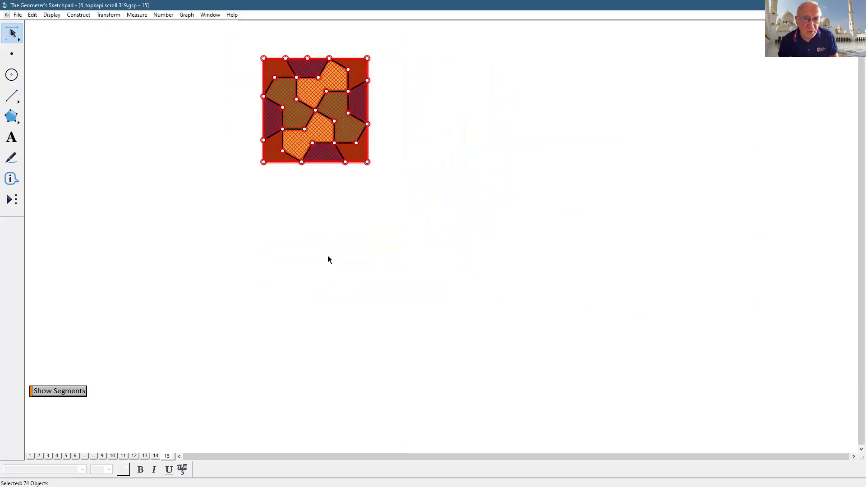
pyautogui.click(52, 15)
pyautogui.moveTo(81, 35)
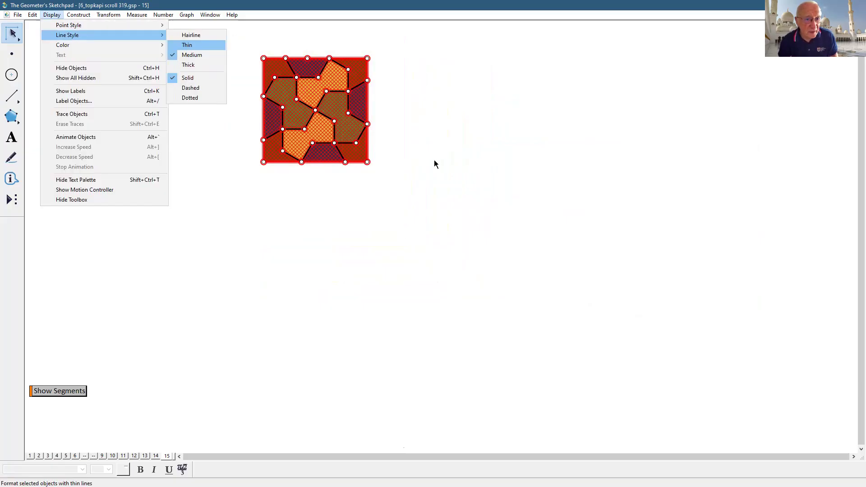
pyautogui.click(187, 45)
pyautogui.click(434, 164)
# Step: Hide all points of the tile except its upper-left corner point
pyautogui.click(16, 54)
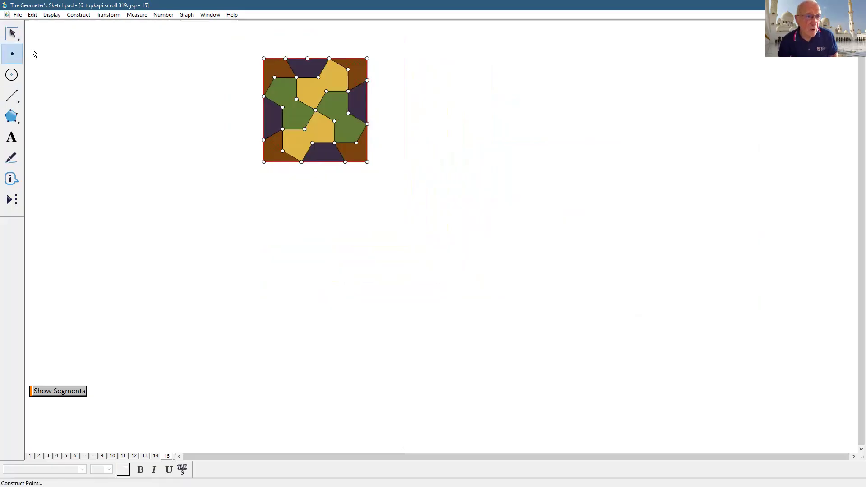
pyautogui.hotkey('alt', 'e')
pyautogui.click(67, 102)
pyautogui.click(12, 33)
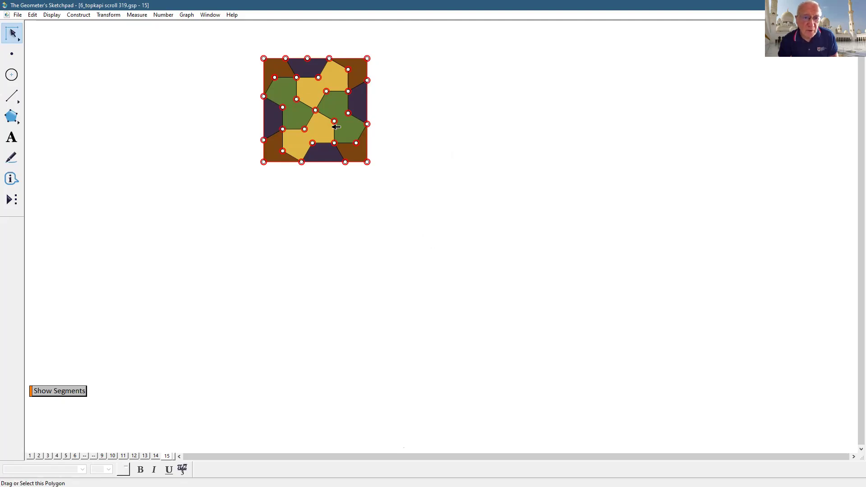
pyautogui.click(264, 59)
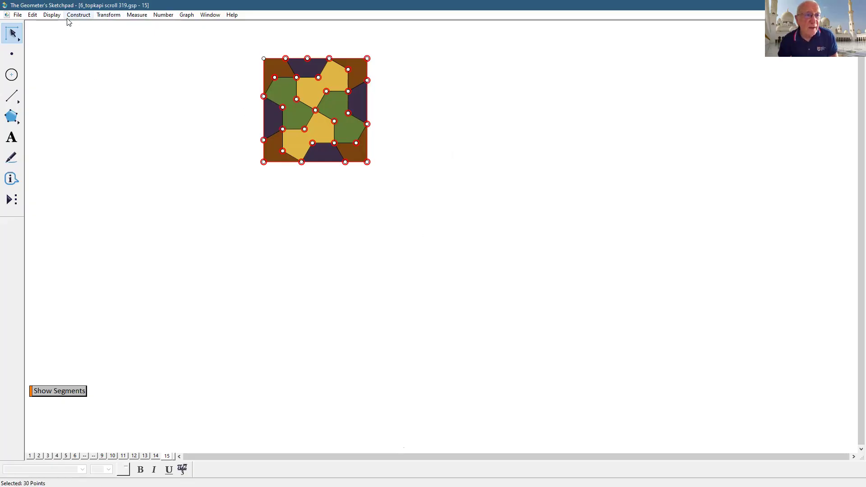
pyautogui.click(50, 15)
pyautogui.click(63, 68)
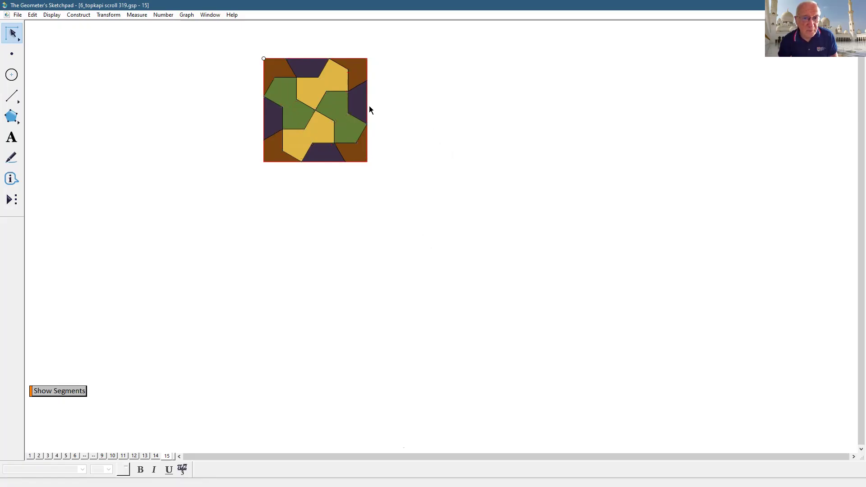
# Step: Reflect the whole tile across its right edge and hide the seam segment between the two halves
pyautogui.moveTo(232, 42)
pyautogui.mouseDown()
pyautogui.moveTo(321, 169)
pyautogui.moveTo(373, 176)
pyautogui.moveTo(362, 181)
pyautogui.mouseUp()
pyautogui.click(109, 17)
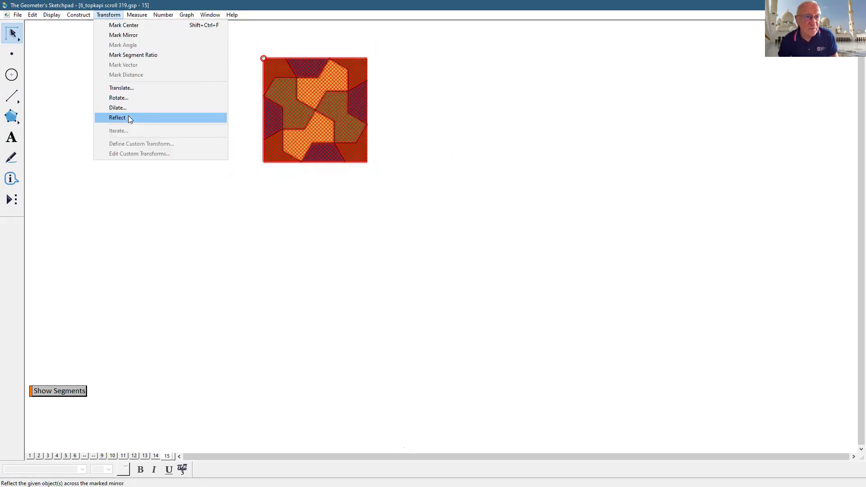
pyautogui.click(121, 118)
pyautogui.click(572, 164)
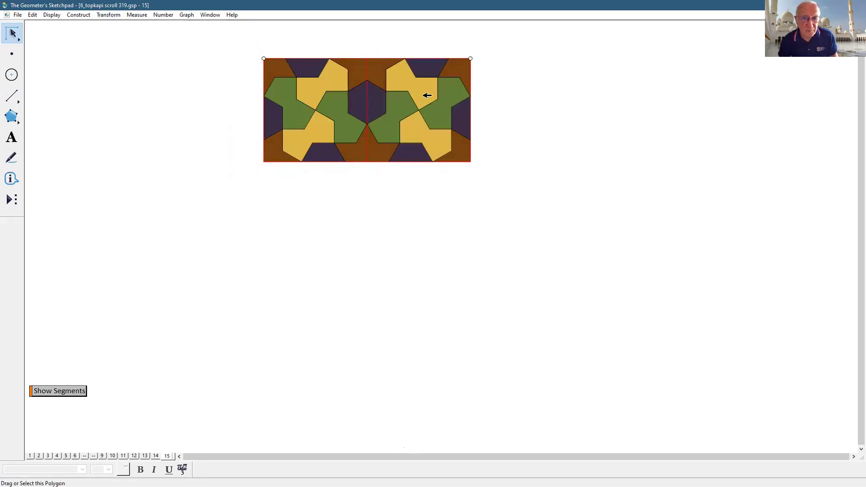
pyautogui.click(369, 68)
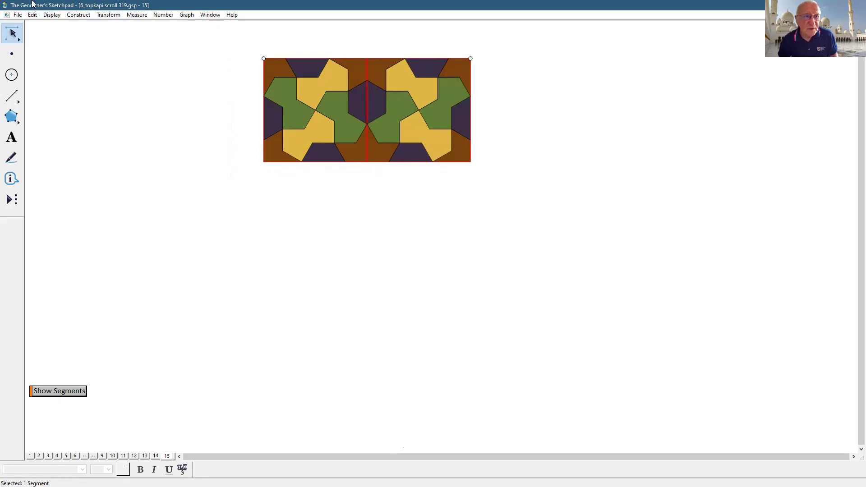
pyautogui.click(56, 16)
pyautogui.click(75, 69)
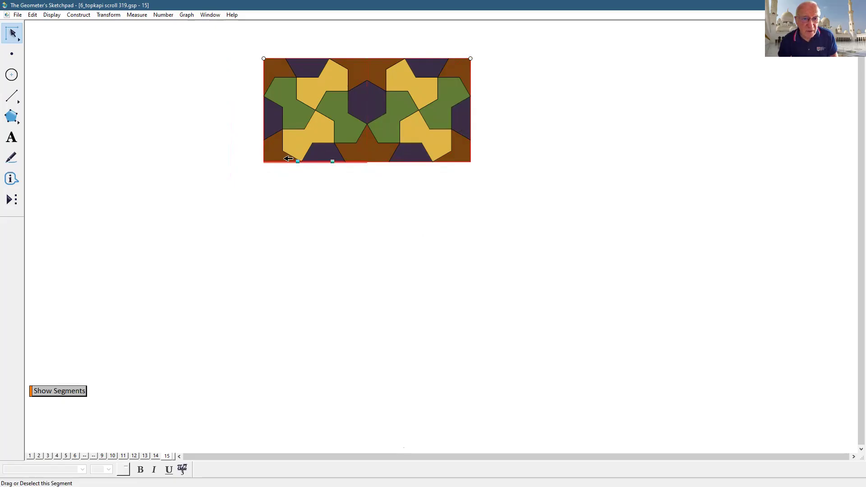
# Step: Reflect the two-tile strip across its lower edge and hide the two horizontal seam segments
pyautogui.moveTo(240, 50)
pyautogui.mouseDown()
pyautogui.moveTo(480, 109)
pyautogui.moveTo(495, 158)
pyautogui.mouseUp()
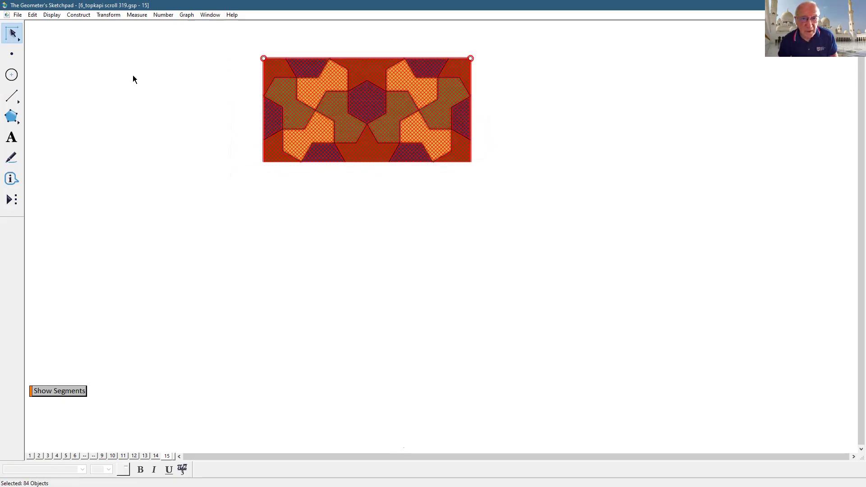
pyautogui.click(109, 14)
pyautogui.click(126, 118)
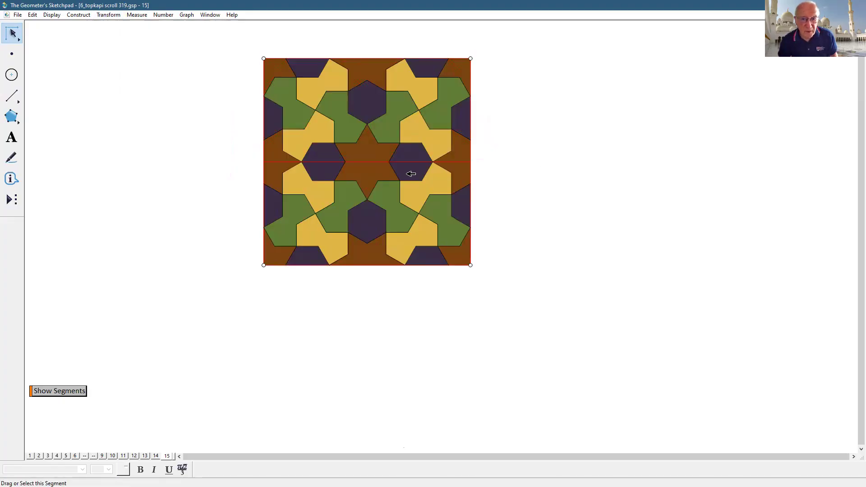
pyautogui.click(379, 161)
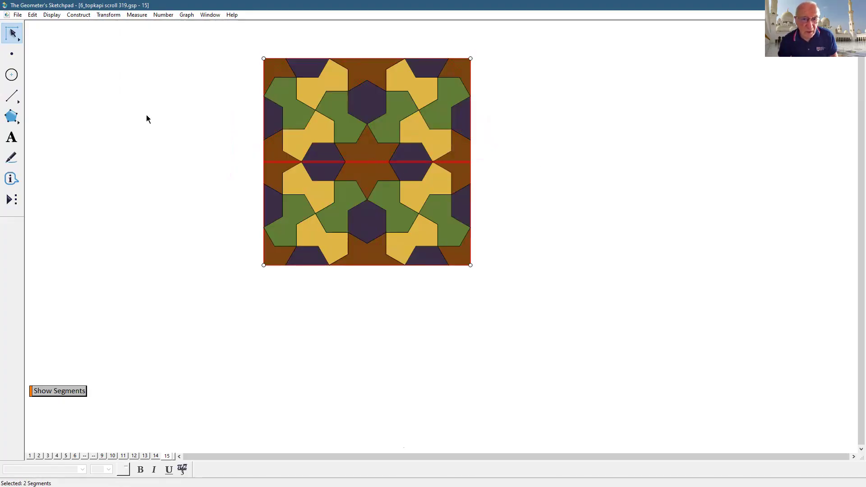
pyautogui.click(77, 71)
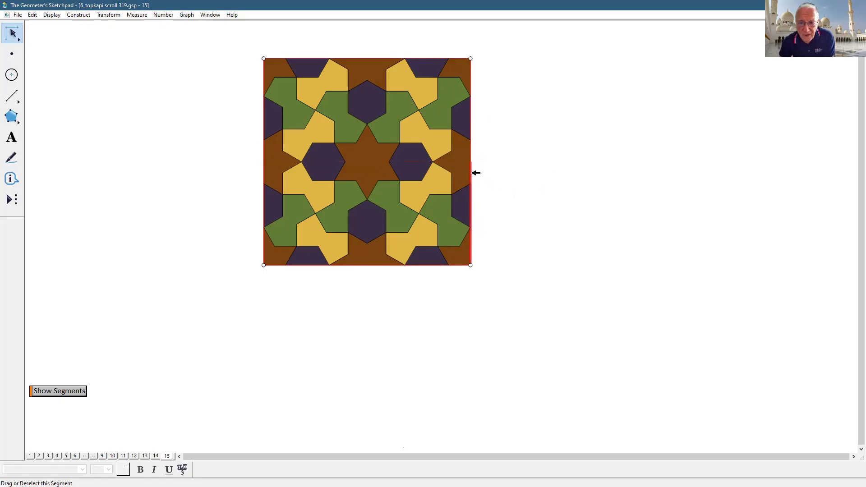
# Step: Hide the right edge segments of the four-tile block and reflect the block across that edge
pyautogui.click(477, 162)
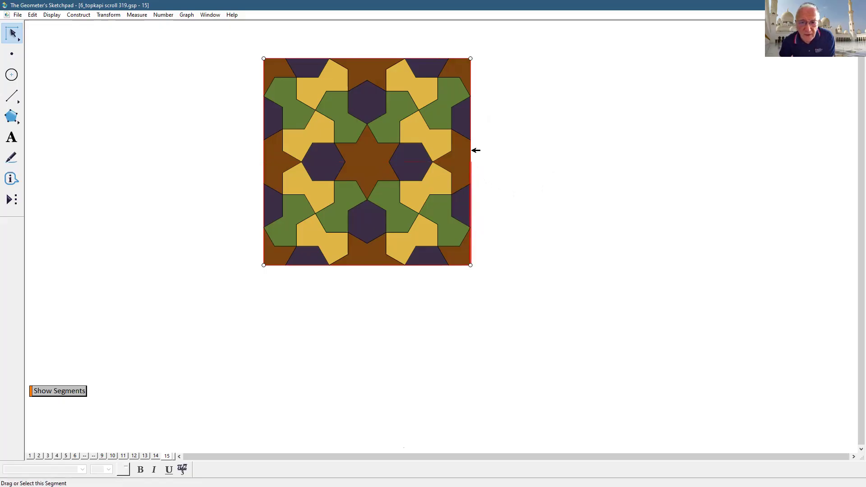
pyautogui.click(52, 16)
pyautogui.click(71, 68)
pyautogui.moveTo(226, 33)
pyautogui.mouseDown()
pyautogui.moveTo(272, 183)
pyautogui.moveTo(382, 277)
pyautogui.moveTo(477, 294)
pyautogui.moveTo(465, 294)
pyautogui.mouseUp()
pyautogui.click(109, 14)
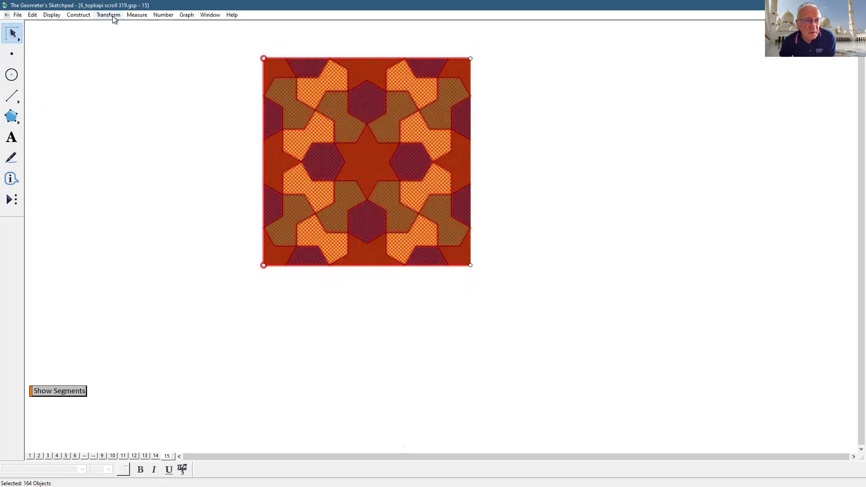
pyautogui.click(154, 119)
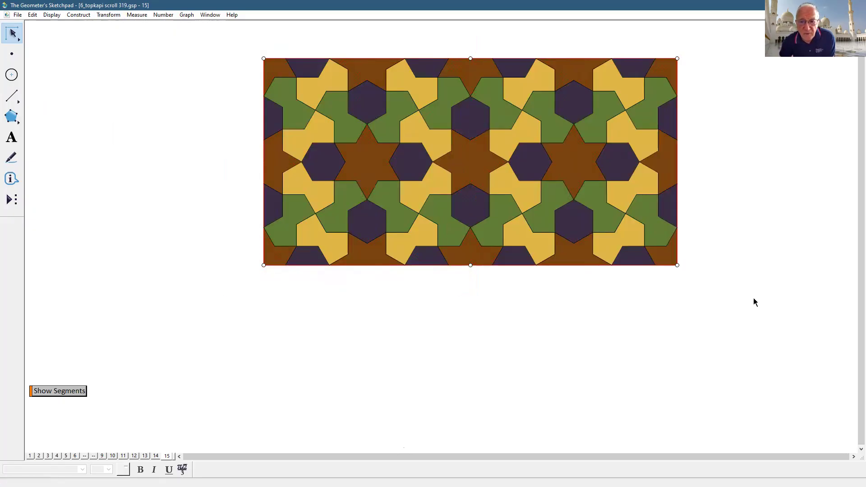
# Step: Hide the lower edge segments of the eight-tile block and reflect the whole block across that edge
pyautogui.click(362, 265)
pyautogui.click(481, 265)
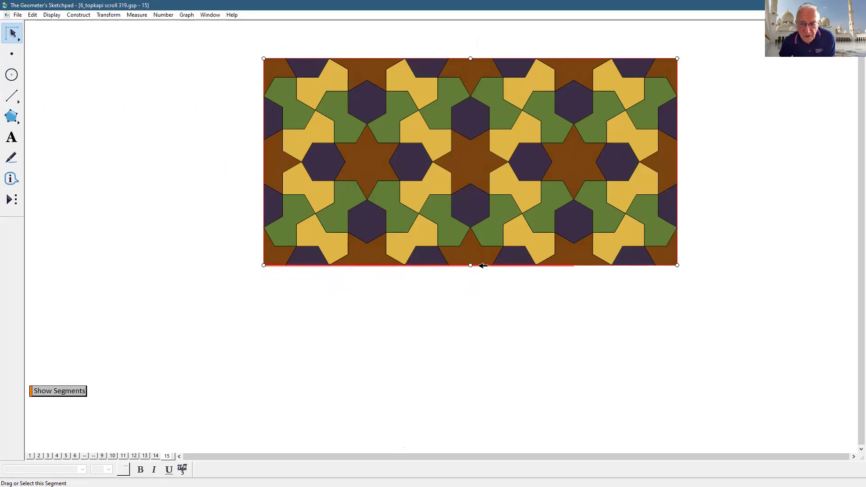
pyautogui.click(596, 265)
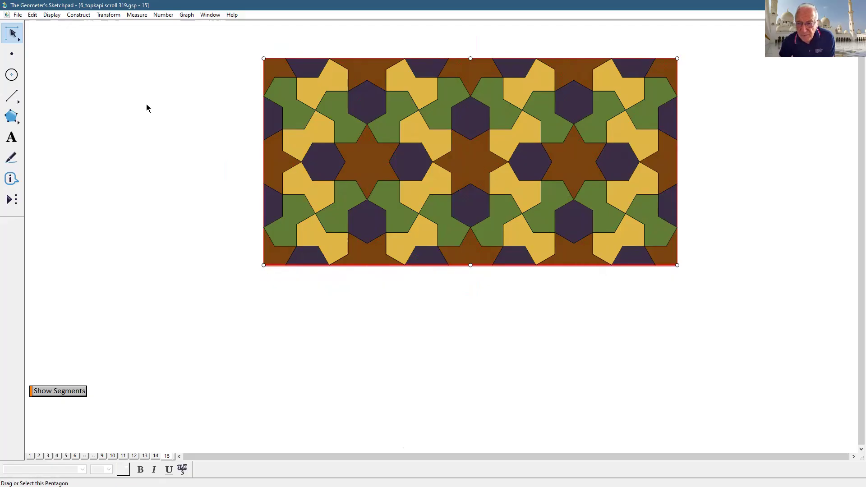
pyautogui.click(52, 15)
pyautogui.click(86, 68)
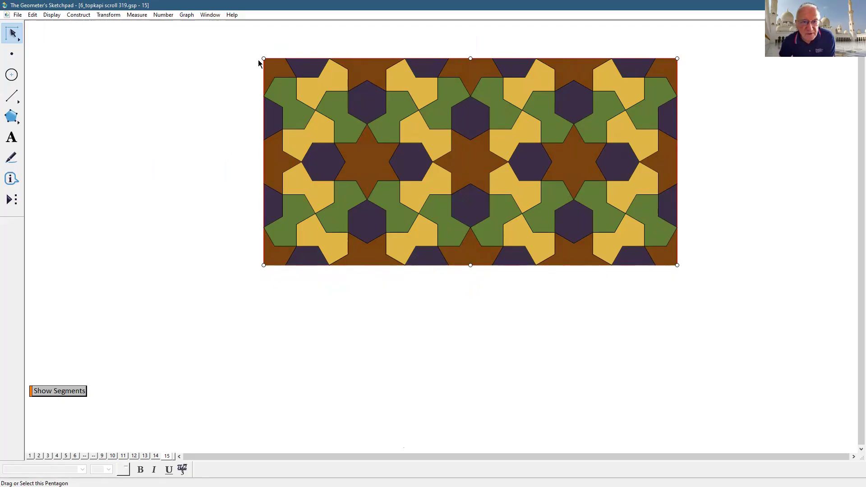
pyautogui.moveTo(226, 40)
pyautogui.mouseDown()
pyautogui.moveTo(352, 168)
pyautogui.moveTo(602, 198)
pyautogui.moveTo(687, 265)
pyautogui.mouseUp()
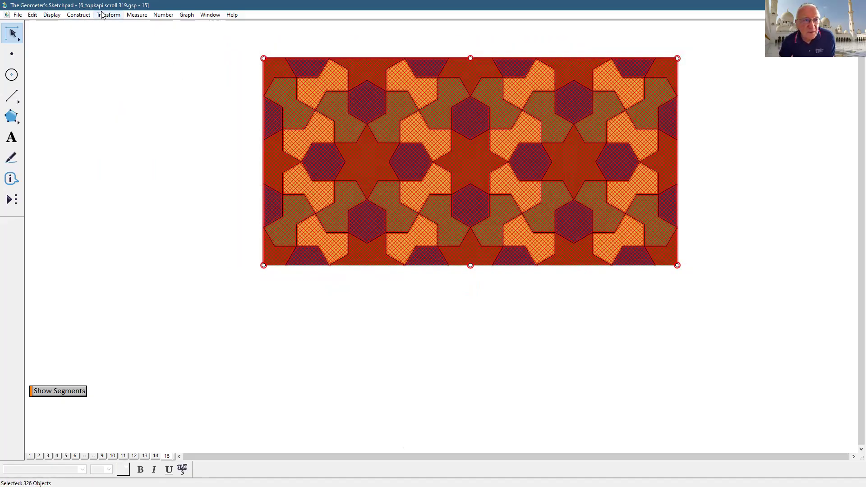
pyautogui.click(123, 113)
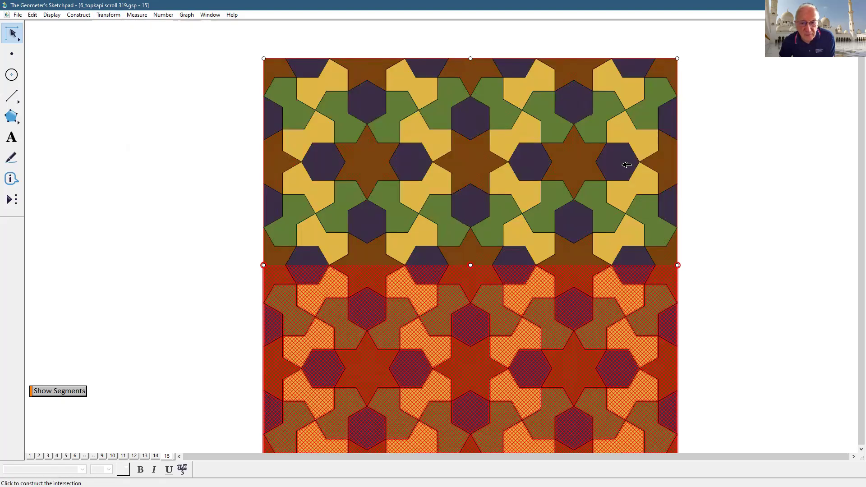
pyautogui.click(723, 168)
pyautogui.scroll(-1, 722, 168)
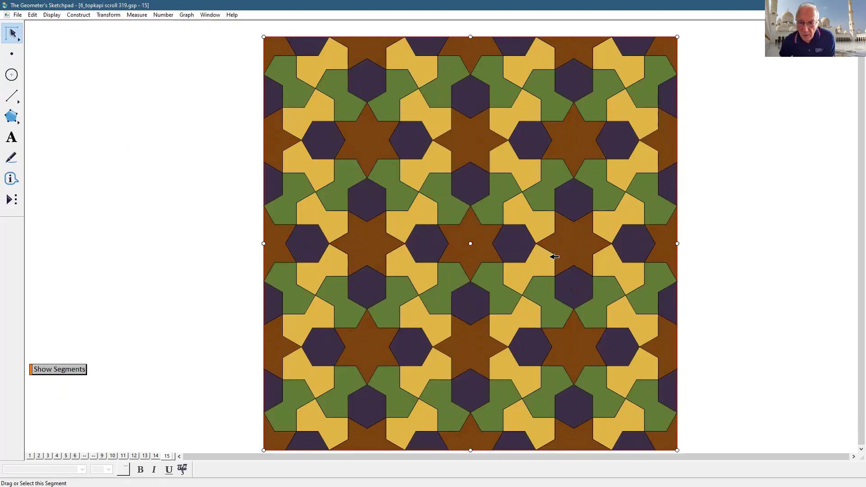
pyautogui.click(471, 244)
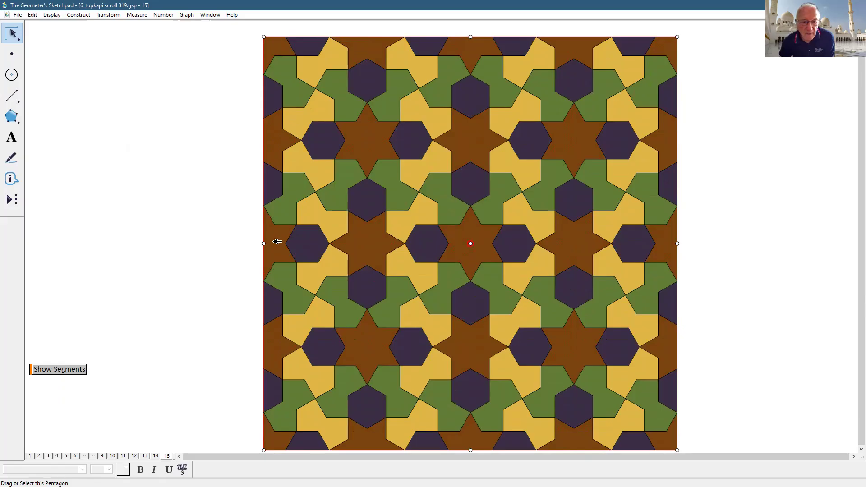
pyautogui.click(201, 130)
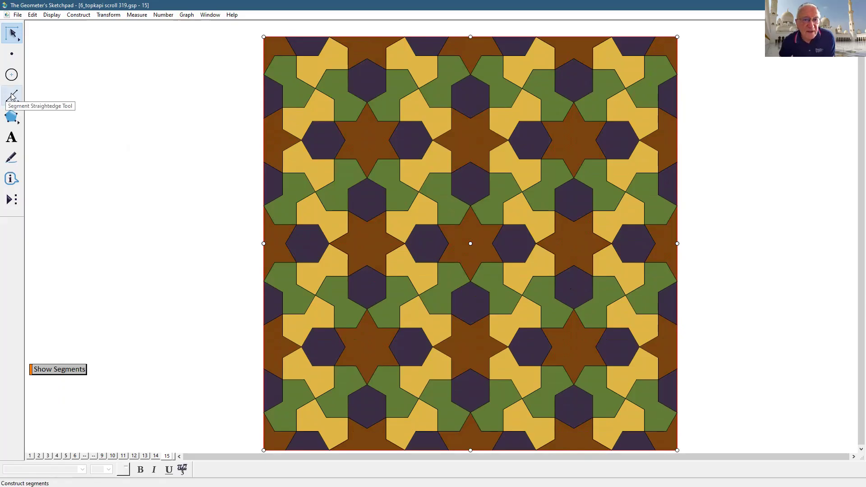
# Step: Recolour all segments of the pattern white, using a custom colour with red, green and blue at 255
pyautogui.click(12, 97)
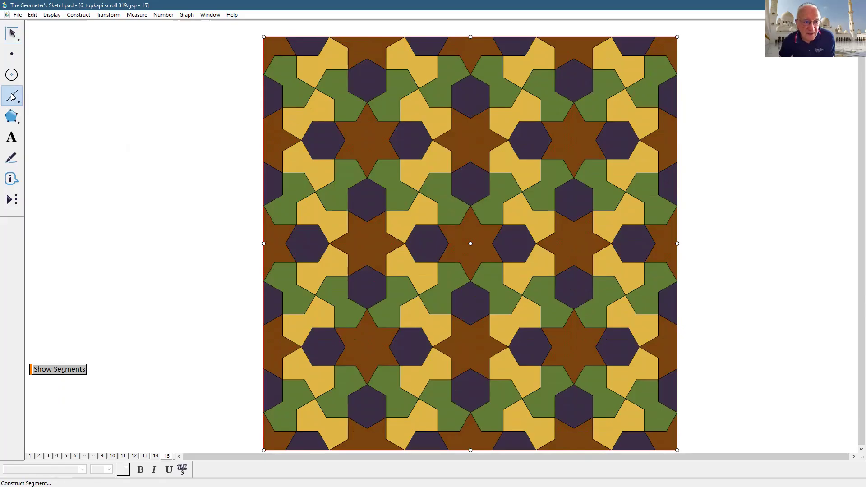
pyautogui.click(32, 15)
pyautogui.click(91, 102)
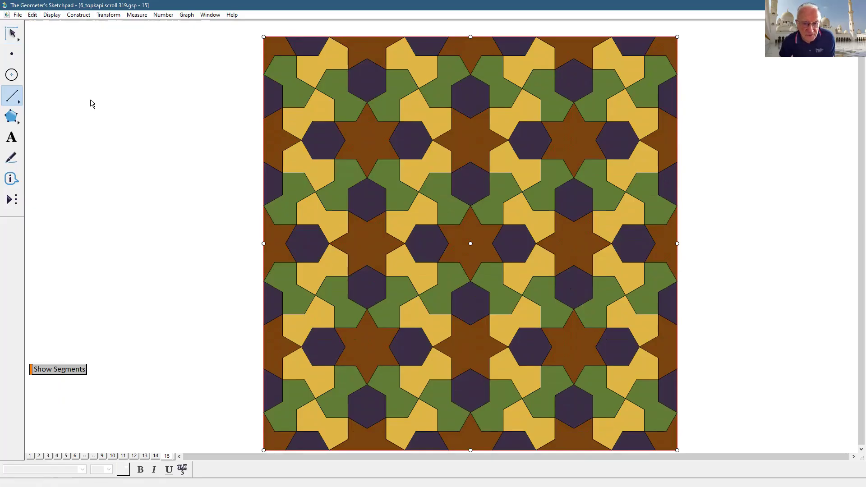
pyautogui.click(51, 15)
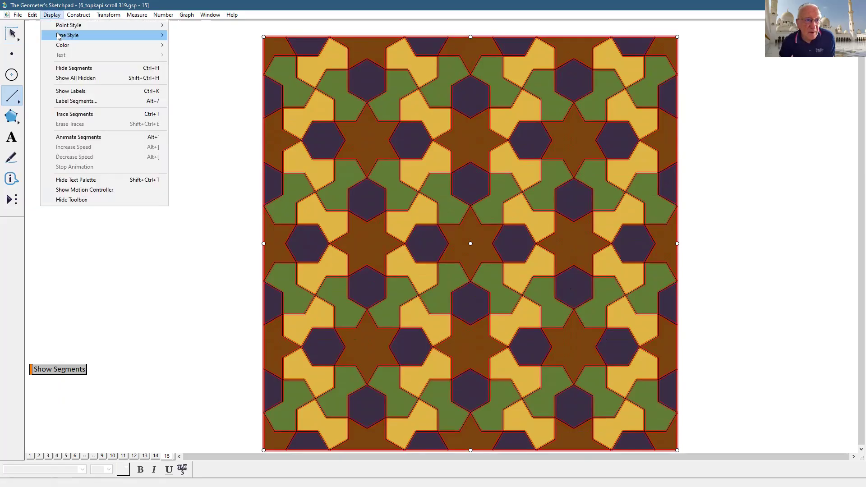
pyautogui.moveTo(59, 36)
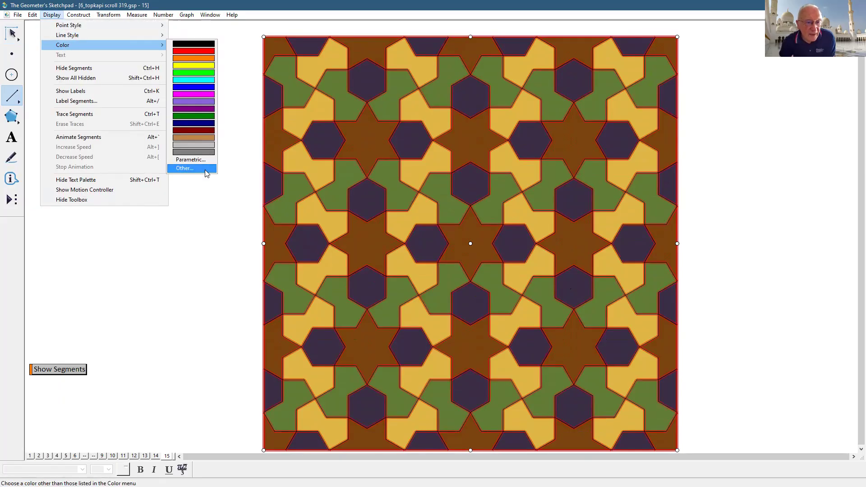
pyautogui.click(204, 170)
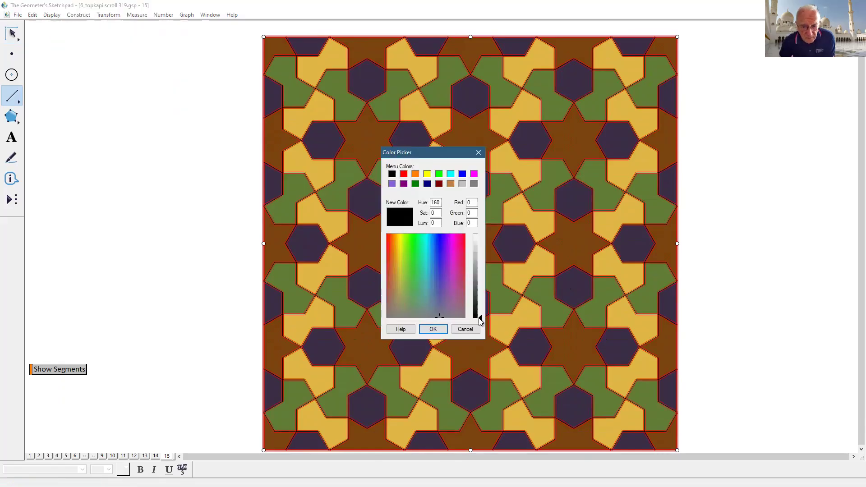
pyautogui.click(480, 238)
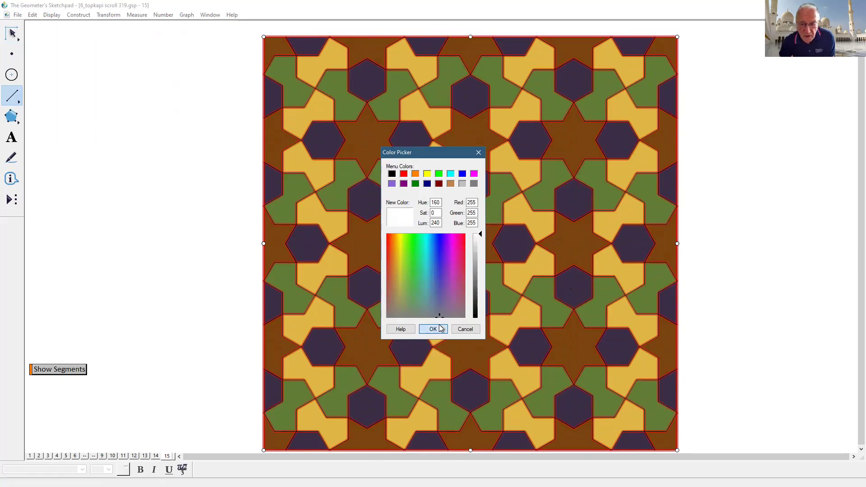
pyautogui.click(15, 40)
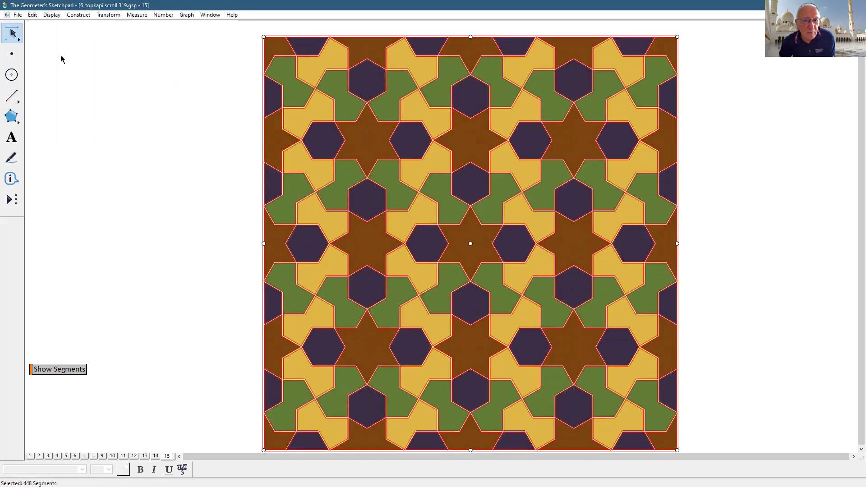
pyautogui.click(92, 66)
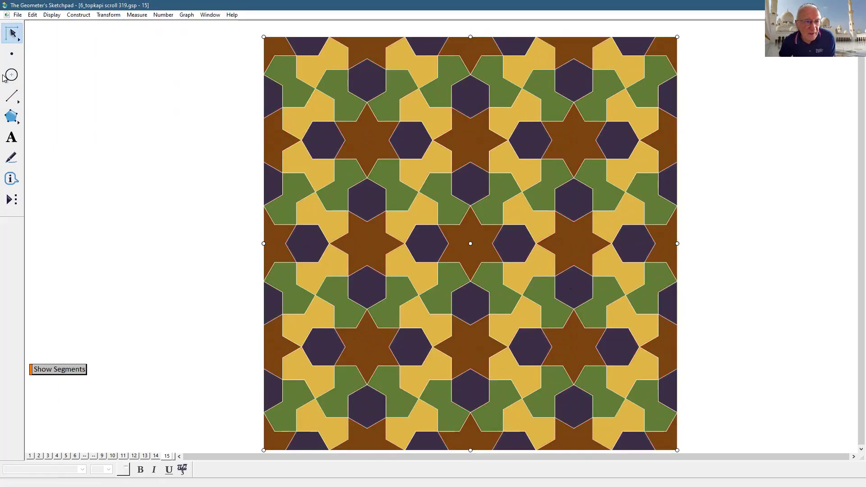
# Step: Hide all remaining points of the pattern
pyautogui.click(12, 54)
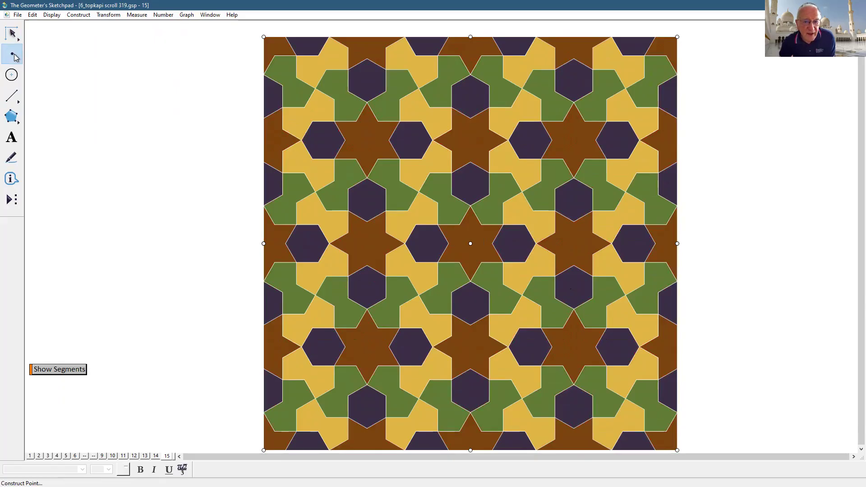
pyautogui.click(32, 16)
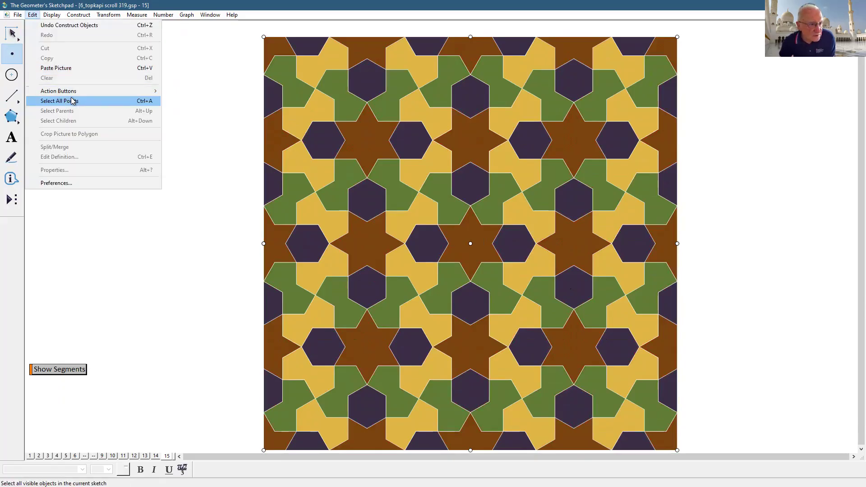
pyautogui.click(73, 103)
pyautogui.click(52, 16)
pyautogui.click(67, 67)
pyautogui.click(14, 32)
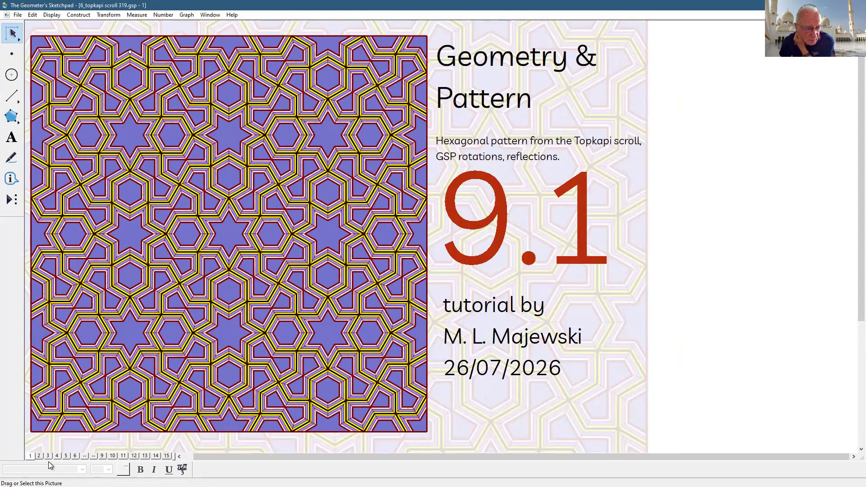
# Step: Copy the Topkapi scroll image from page 2 and paste it onto page 15
pyautogui.click(40, 456)
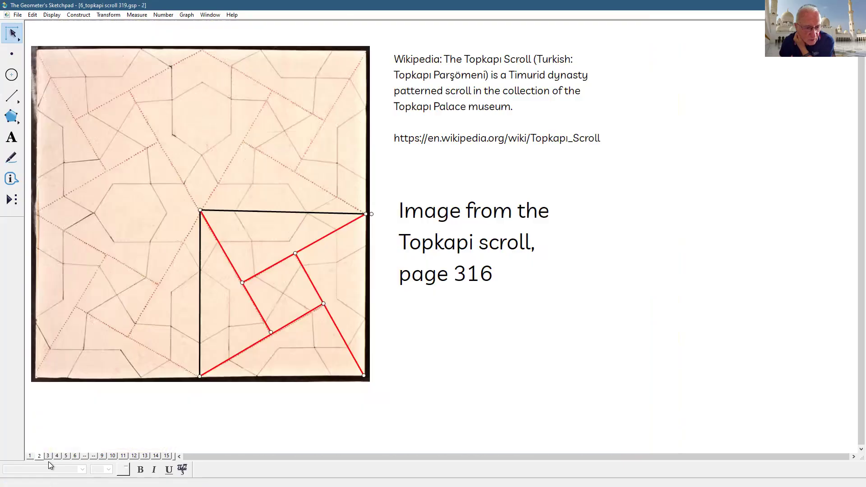
pyautogui.click(333, 131)
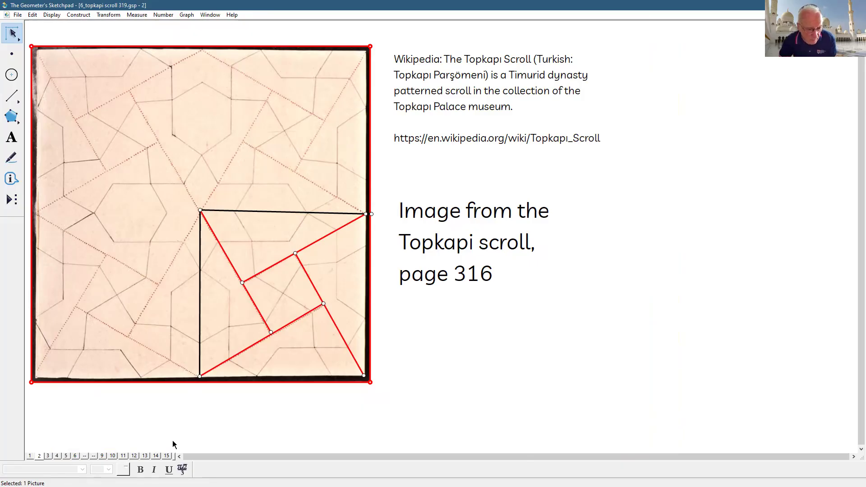
pyautogui.click(167, 456)
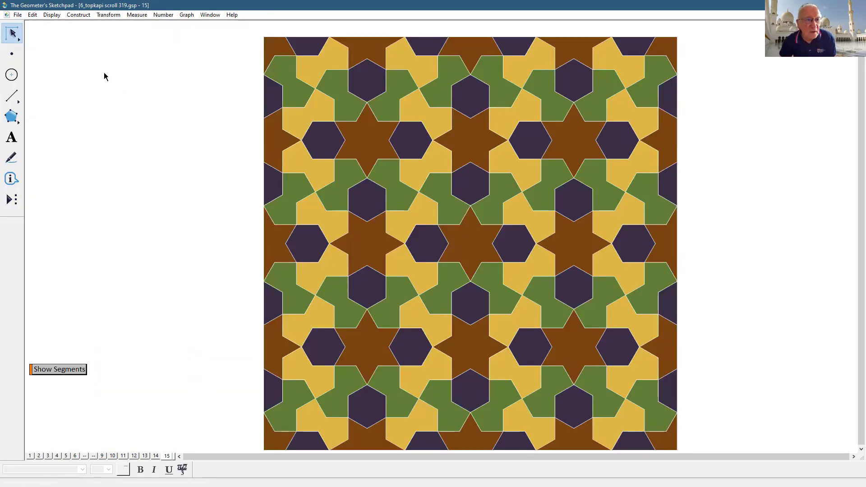
pyautogui.hotkey('ctrl', 'v')
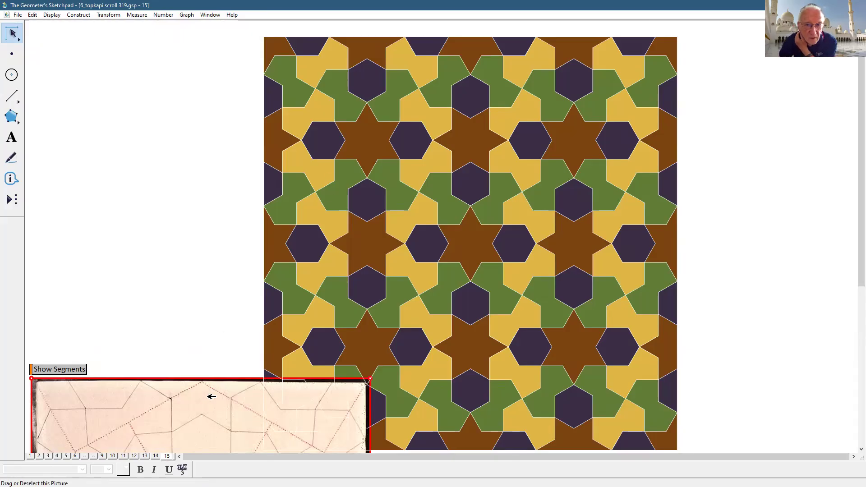
# Step: Shrink the pasted scroll image to about a quarter of the pattern's area and place it beside the pattern's upper-left quarter
pyautogui.moveTo(212, 395); pyautogui.dragTo(218, 261)
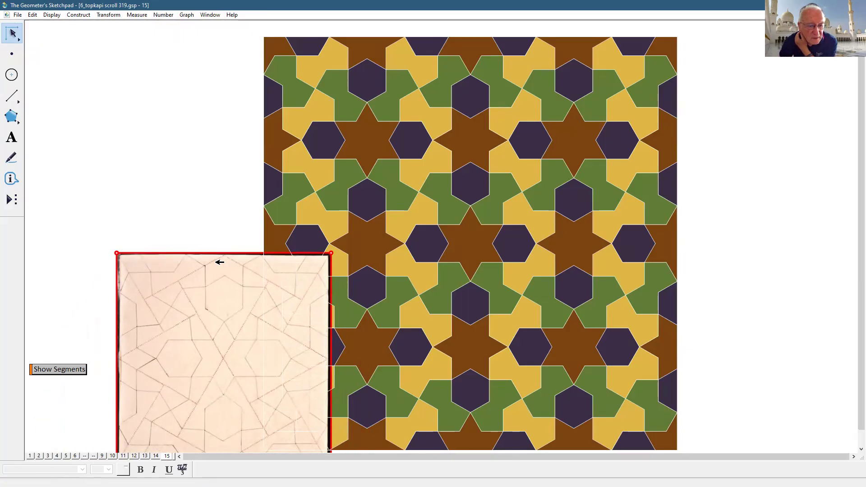
pyautogui.moveTo(4, 31); pyautogui.dragTo(33, 31)
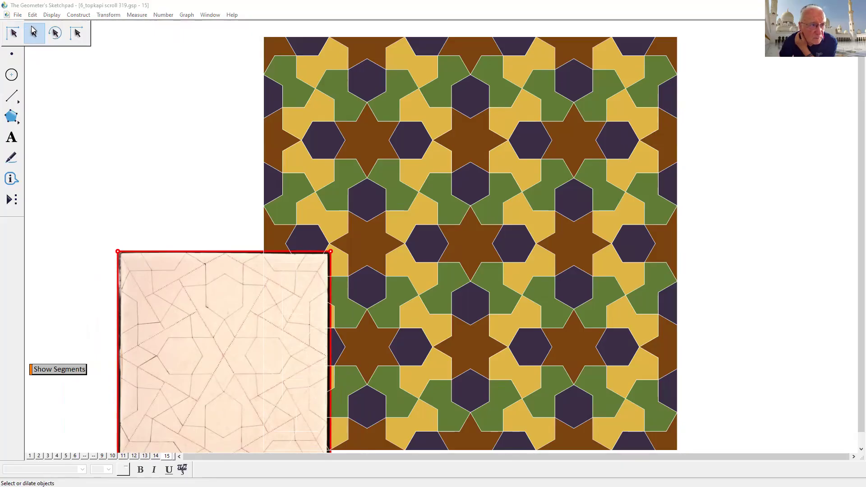
pyautogui.moveTo(221, 380)
pyautogui.mouseDown()
pyautogui.moveTo(205, 261)
pyautogui.moveTo(151, 166)
pyautogui.mouseUp()
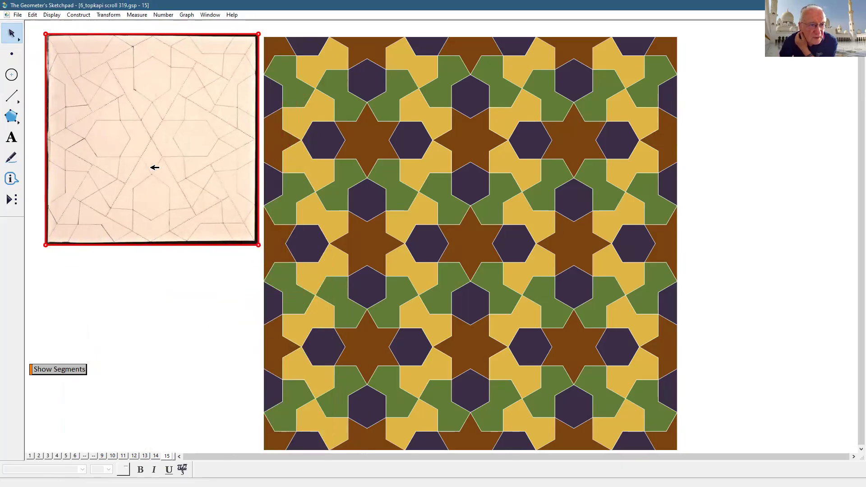
pyautogui.click(707, 228)
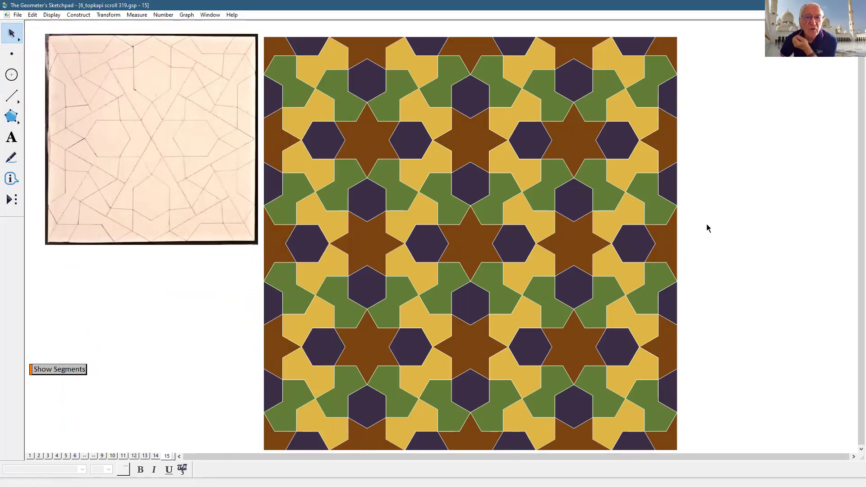
# Step: Mark off the pattern's upper-left quarter with two segments from its centre, one up to the upper edge and one to the left edge
pyautogui.click(13, 97)
pyautogui.moveTo(367, 37)
pyautogui.mouseDown()
pyautogui.moveTo(470, 37)
pyautogui.moveTo(474, 243)
pyautogui.moveTo(304, 232)
pyautogui.moveTo(278, 249)
pyautogui.mouseUp()
pyautogui.click(263, 245)
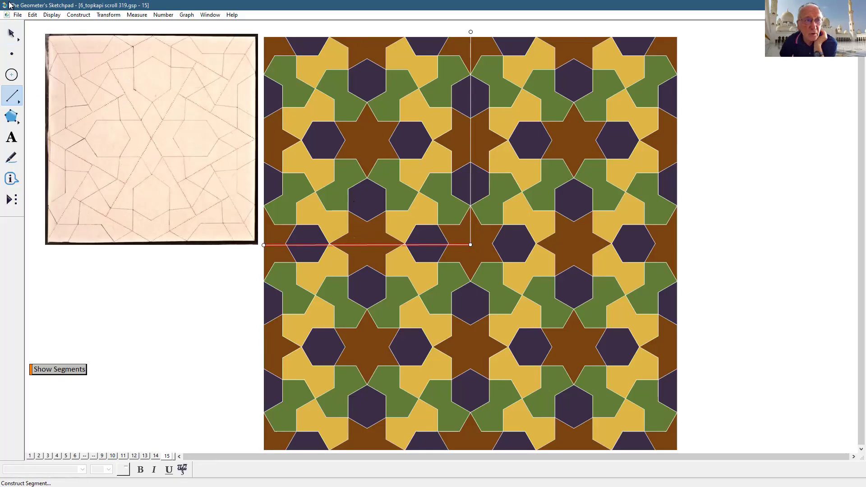
pyautogui.click(11, 33)
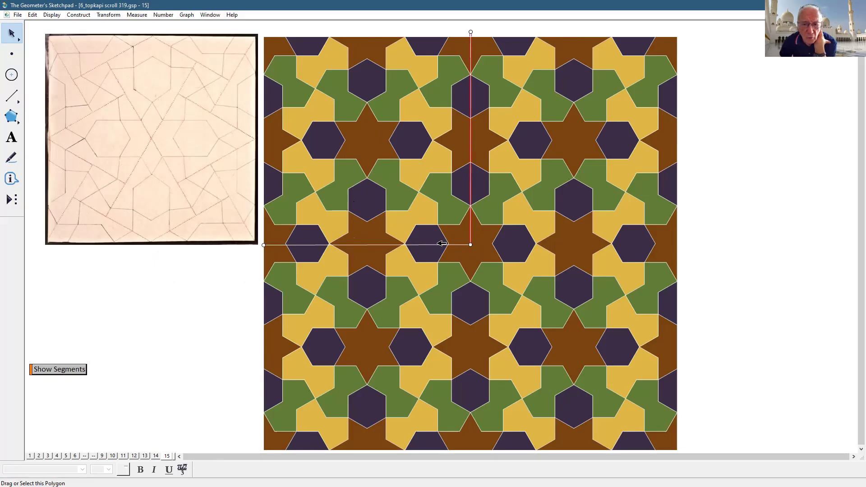
pyautogui.click(726, 245)
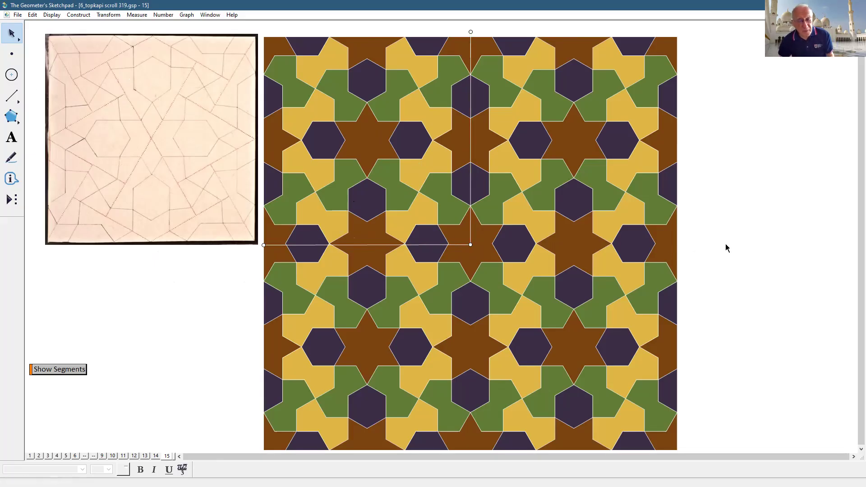
# Step: Undo the two segments marking off the pattern's upper-left quarter
pyautogui.hotkey('ctrl', 'z')
pyautogui.hotkey('ctrl', 'z')
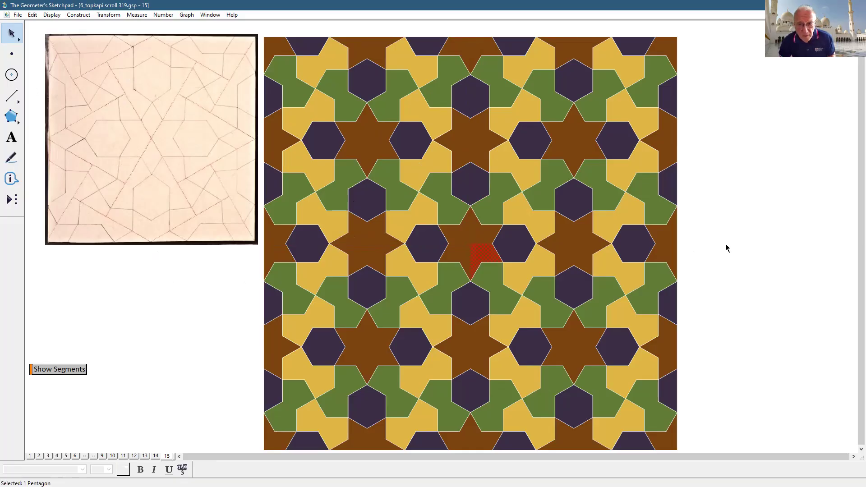
pyautogui.click(726, 248)
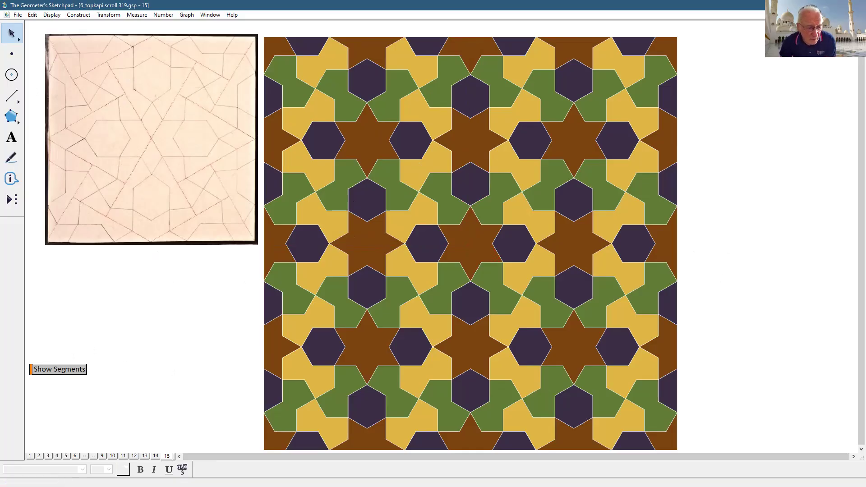
# Step: Examine the scroll drawing and the Edirne mosque photo on page 3, and return to page 15
pyautogui.click(39, 456)
pyautogui.click(47, 456)
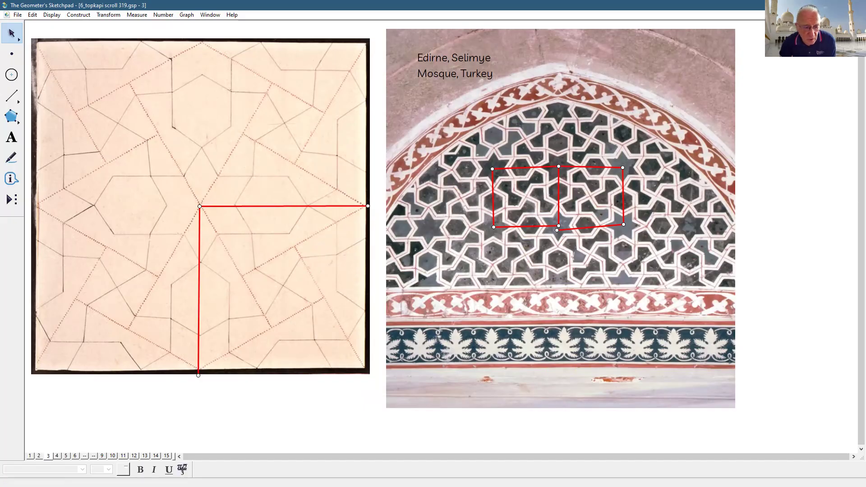
pyautogui.click(167, 456)
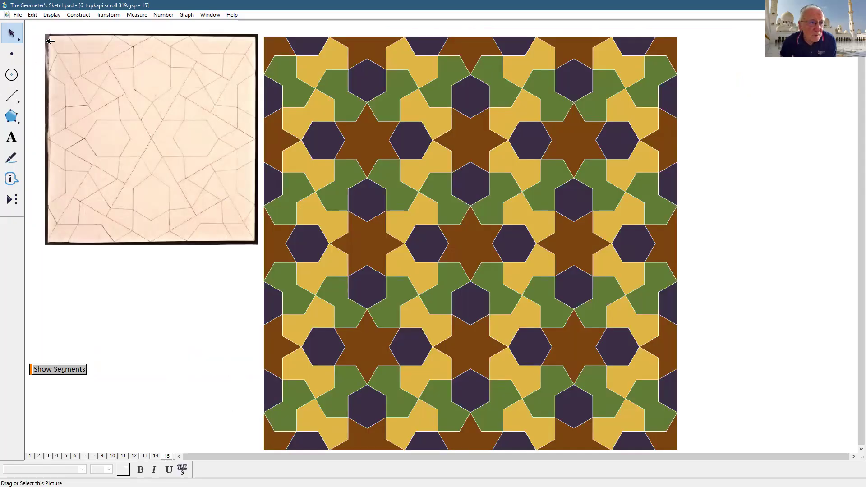
# Step: Thicken all the white outline segments of the coloured pattern on page 15
pyautogui.click(34, 15)
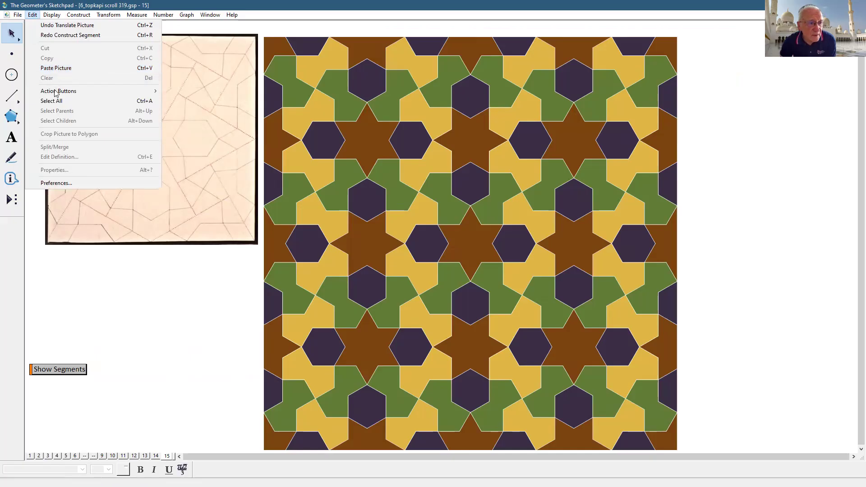
pyautogui.click(21, 96)
pyautogui.click(12, 96)
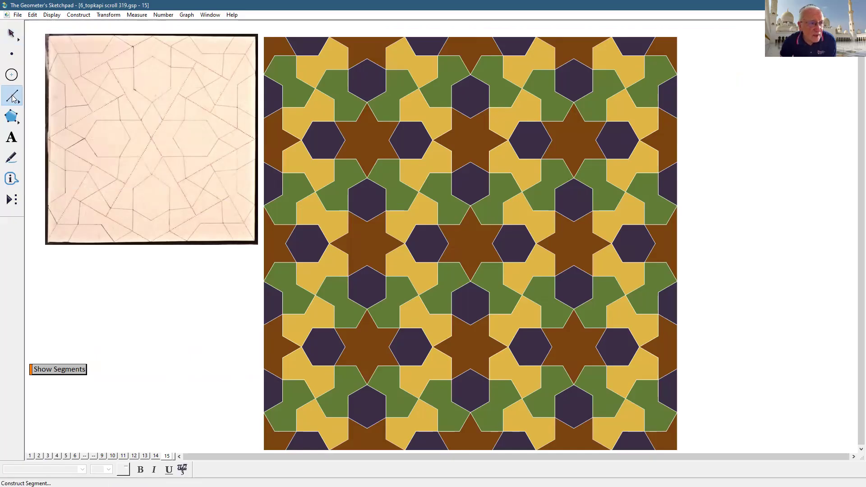
pyautogui.click(34, 17)
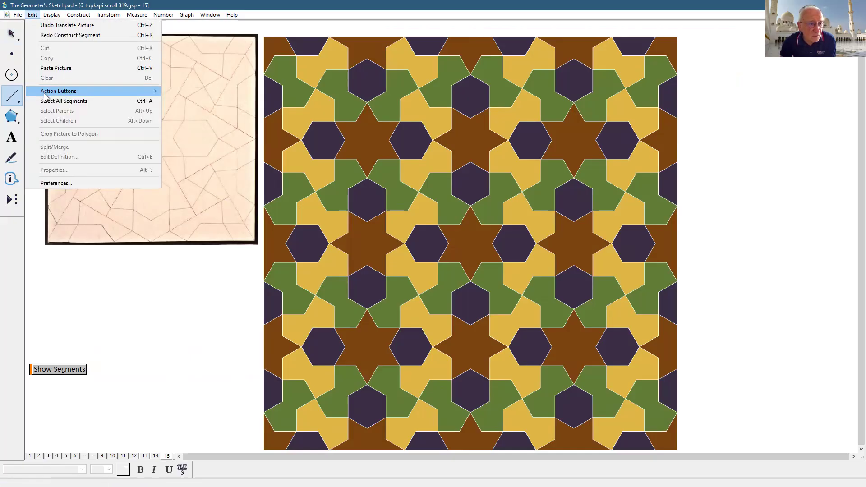
pyautogui.click(49, 101)
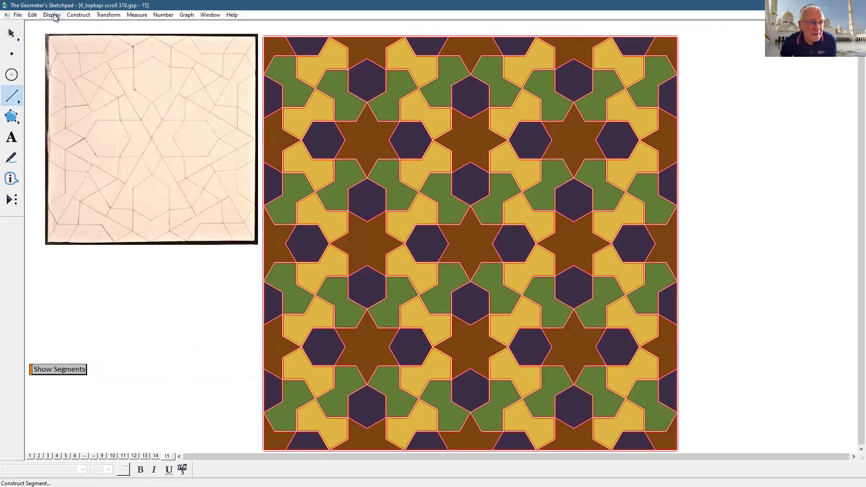
pyautogui.click(52, 15)
pyautogui.moveTo(67, 35)
pyautogui.click(180, 51)
pyautogui.click(11, 34)
pyautogui.click(143, 317)
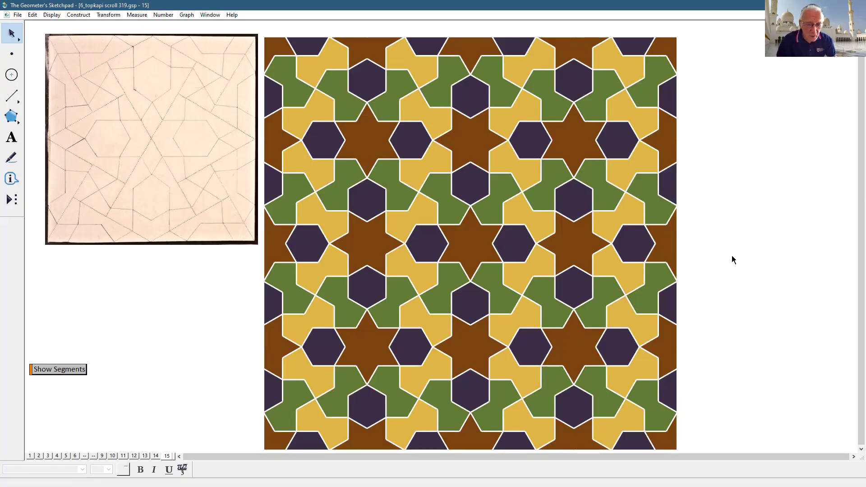
# Step: Add a new page 16 to the document as a duplicate of page 13
pyautogui.click(156, 457)
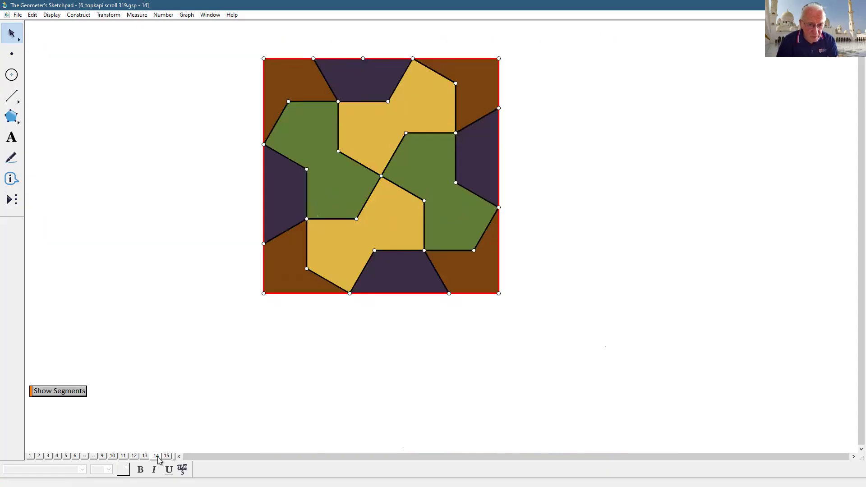
pyautogui.click(147, 458)
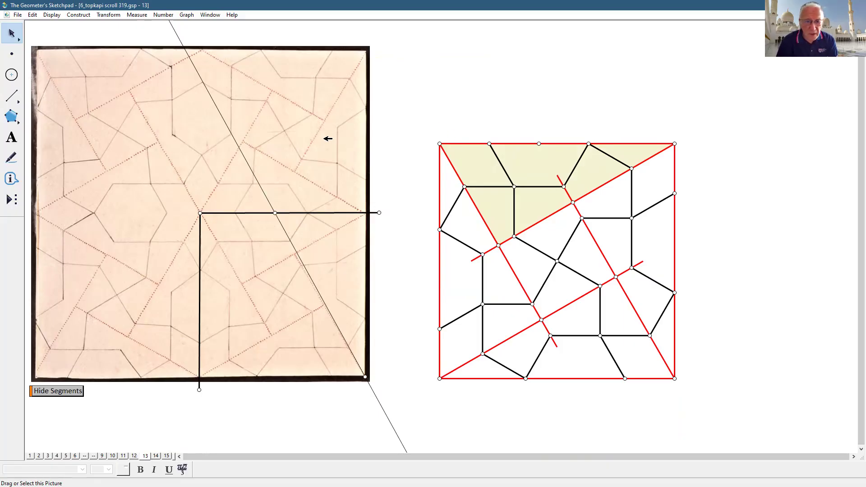
pyautogui.click(33, 15)
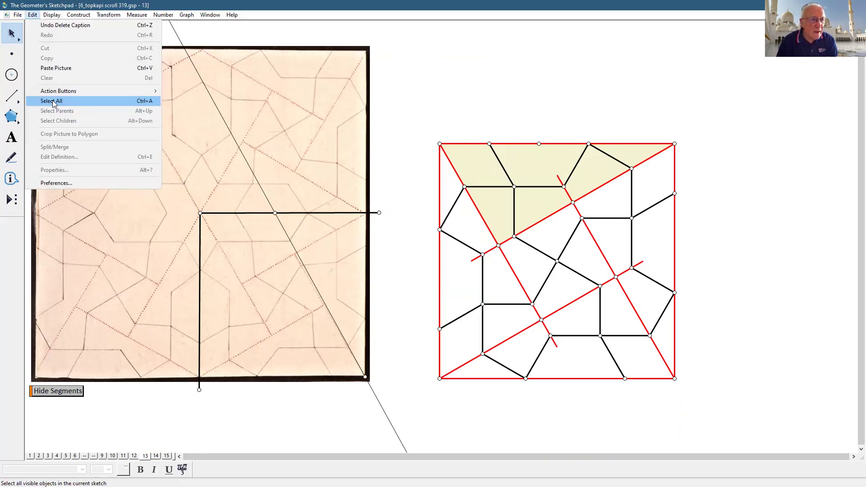
pyautogui.moveTo(19, 15)
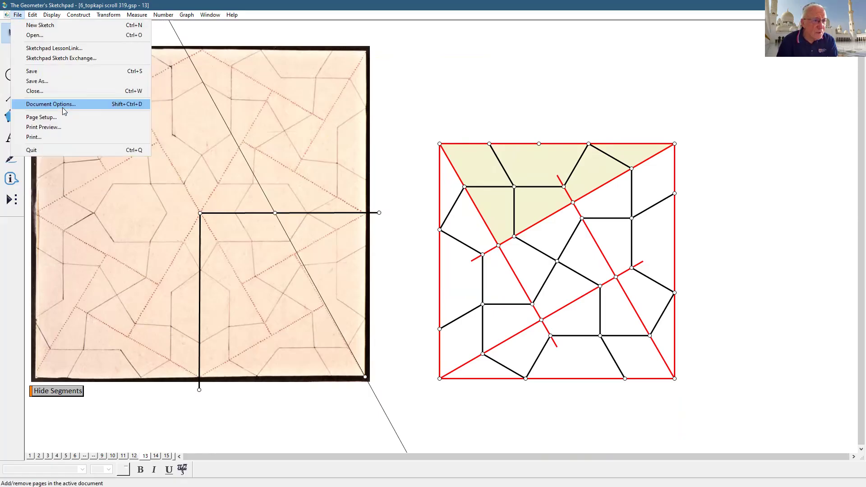
pyautogui.click(50, 104)
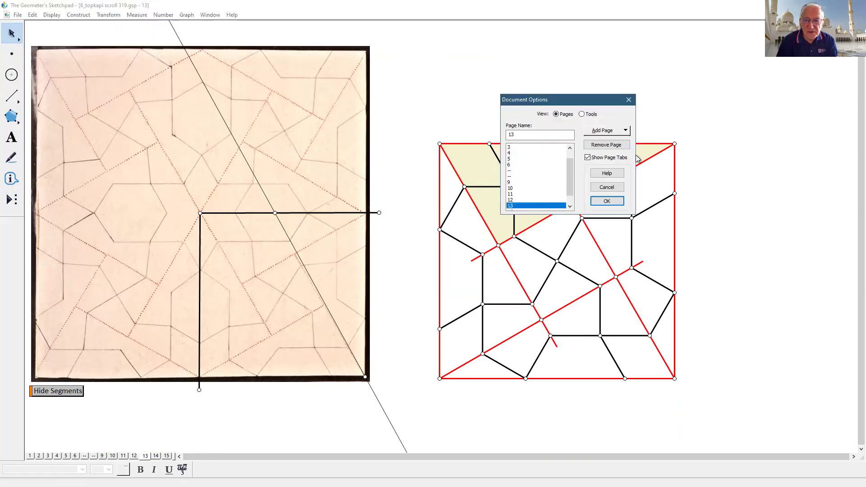
pyautogui.click(608, 132)
pyautogui.moveTo(617, 155)
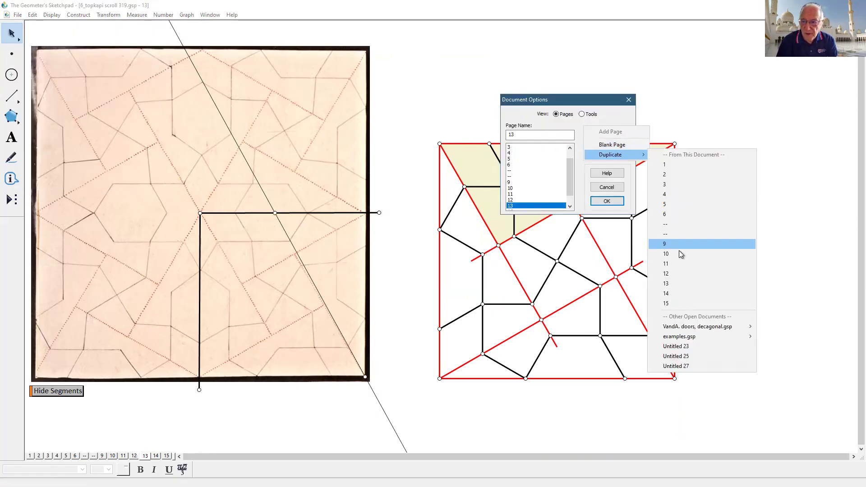
pyautogui.click(673, 280)
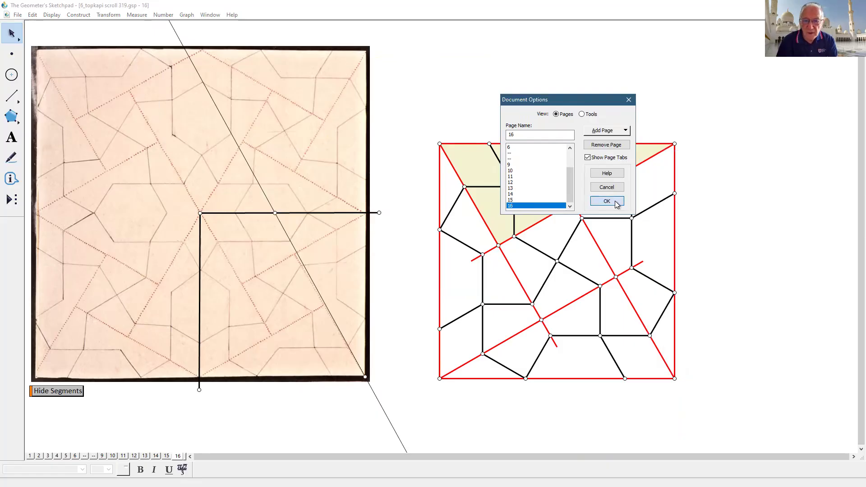
pyautogui.click(616, 201)
# Step: Delete the scroll image and its construction lines from page 16, and move the square drawing into the freed space
pyautogui.moveTo(419, 128); pyautogui.dragTo(228, 454)
pyautogui.press('Delete')
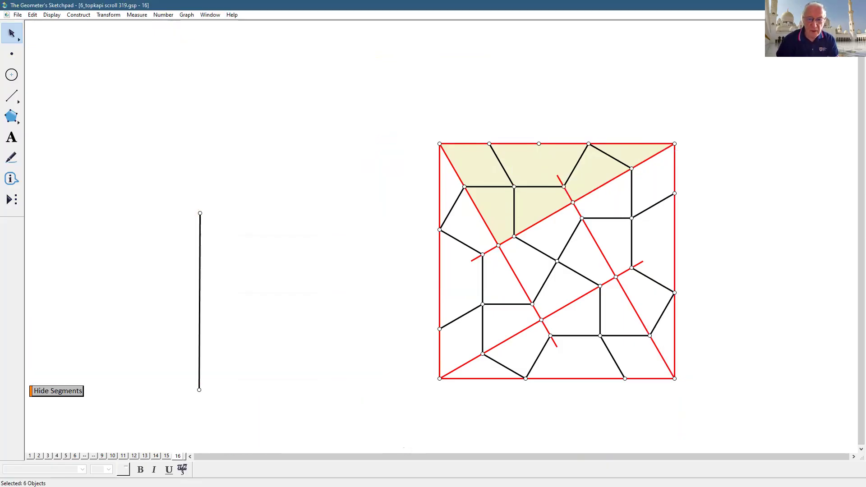
pyautogui.moveTo(225, 151); pyautogui.dragTo(152, 418)
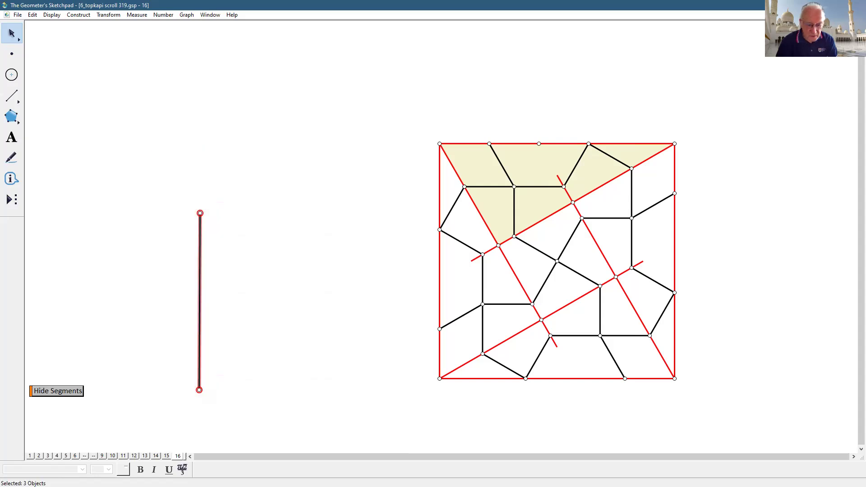
pyautogui.press('Delete')
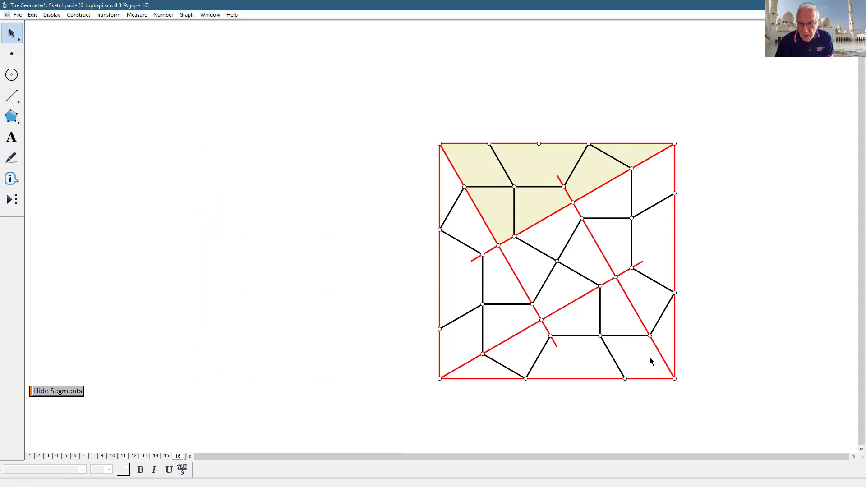
pyautogui.moveTo(586, 293); pyautogui.dragTo(460, 249)
pyautogui.click(694, 251)
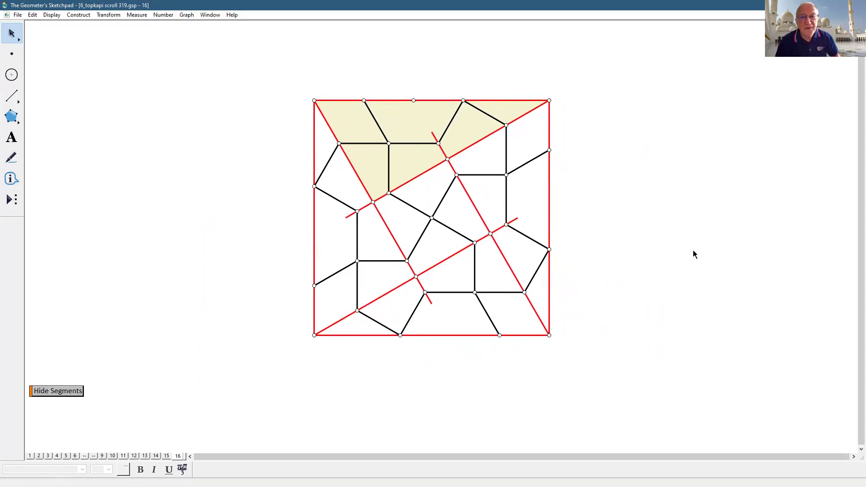
# Step: Copy the Edirne mosque photo from page 3 and paste it onto page 16
pyautogui.click(48, 456)
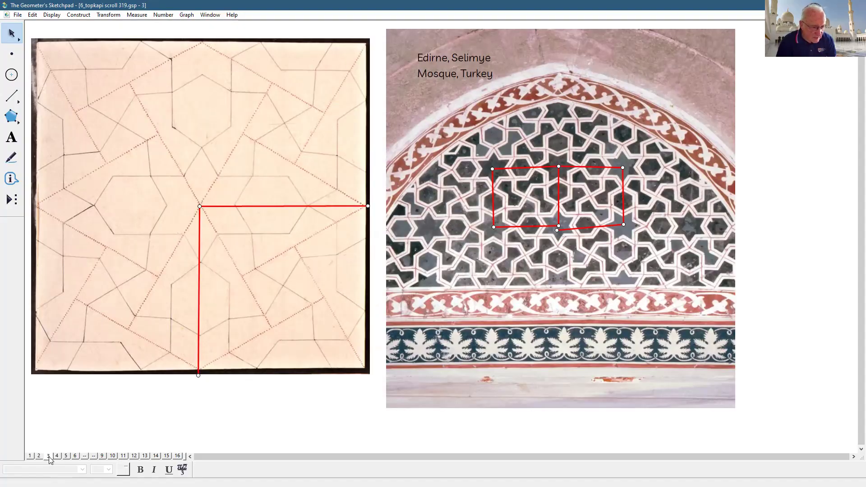
pyautogui.click(585, 255)
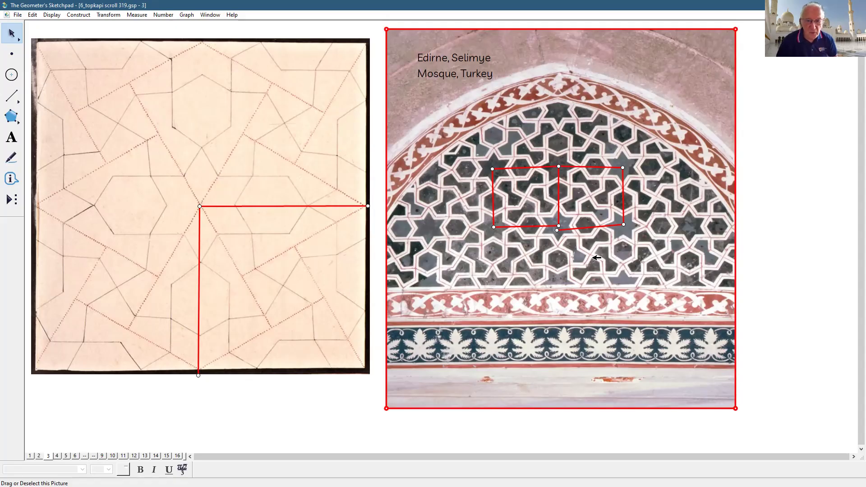
pyautogui.click(179, 457)
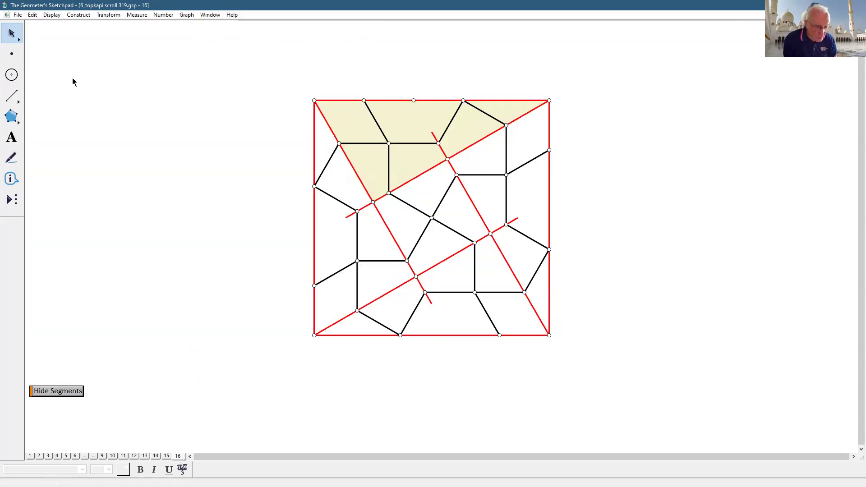
pyautogui.hotkey('ctrl', 'v')
# Step: Arrange the mosque photo and the square drawing side by side without overlap on page 16
pyautogui.moveTo(231, 445); pyautogui.dragTo(231, 75)
pyautogui.click(487, 336)
pyautogui.click(464, 293)
pyautogui.moveTo(531, 303); pyautogui.dragTo(585, 340)
pyautogui.click(684, 261)
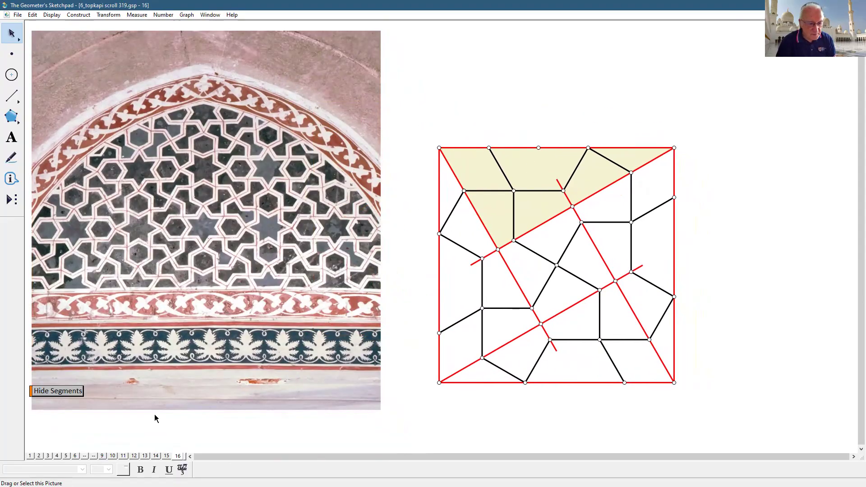
# Step: Toggle the slanted construction segments off and back on, and delete the shaded triangle from the square drawing
pyautogui.click(46, 394)
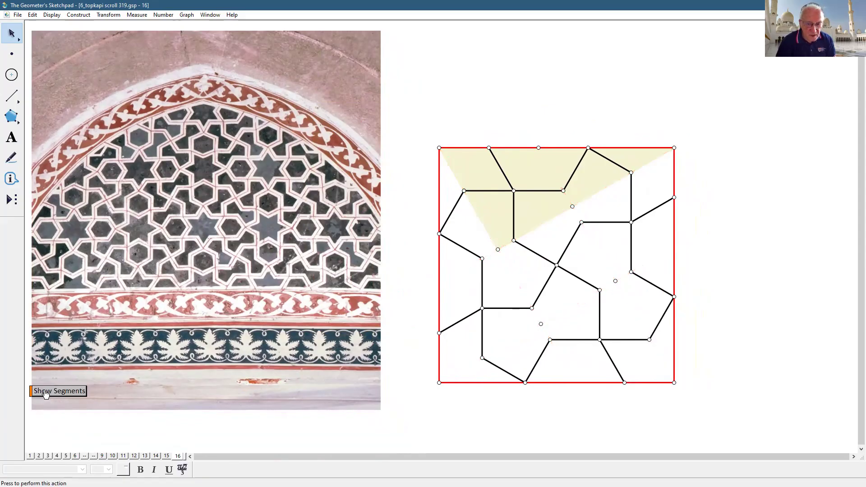
pyautogui.click(46, 394)
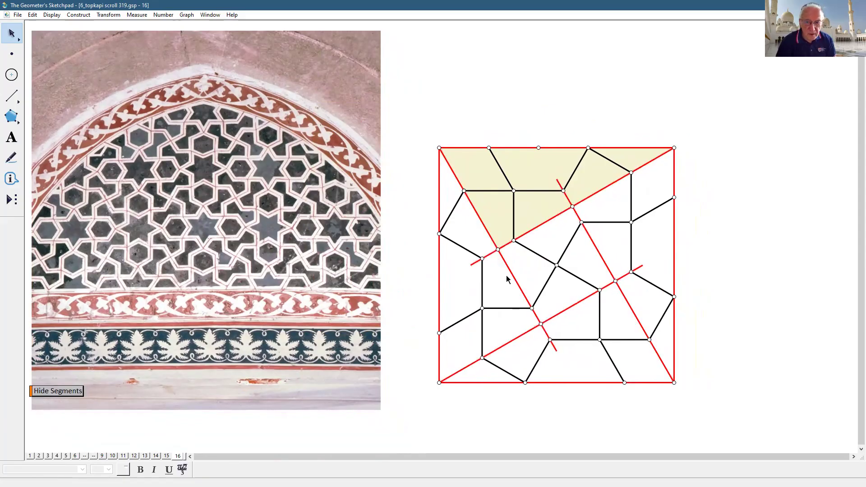
pyautogui.click(543, 170)
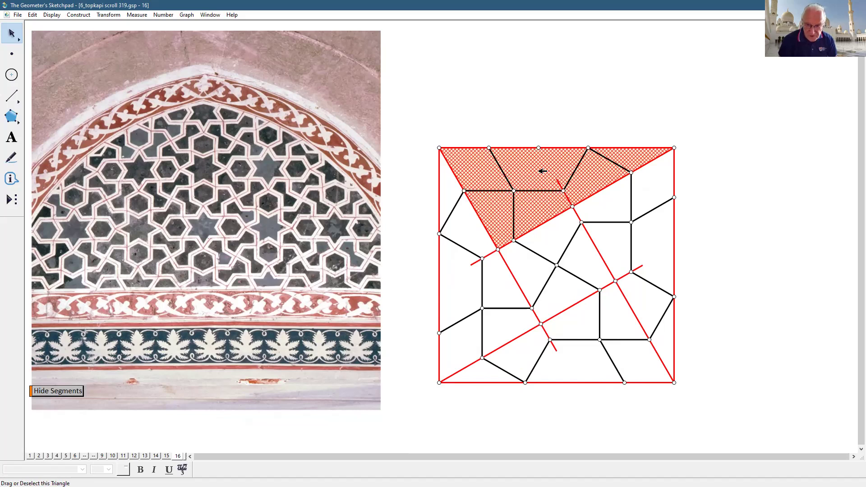
pyautogui.press('Escape')
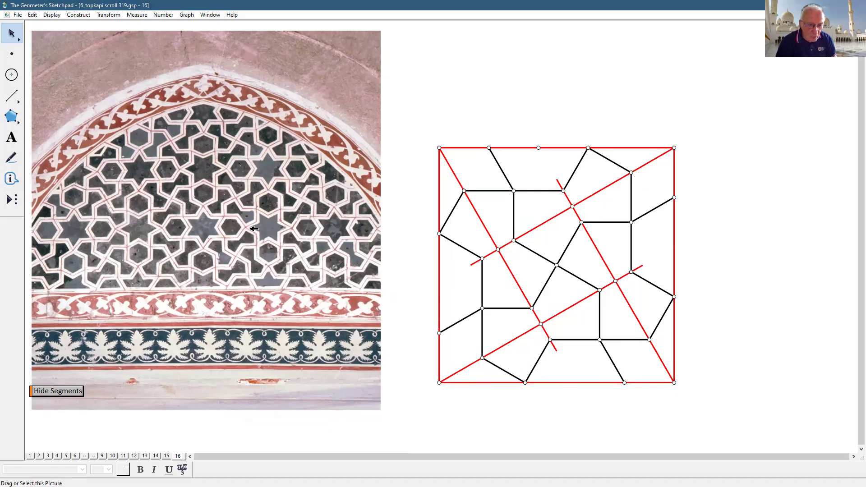
# Step: Colour all segments of the square drawing red
pyautogui.click(12, 100)
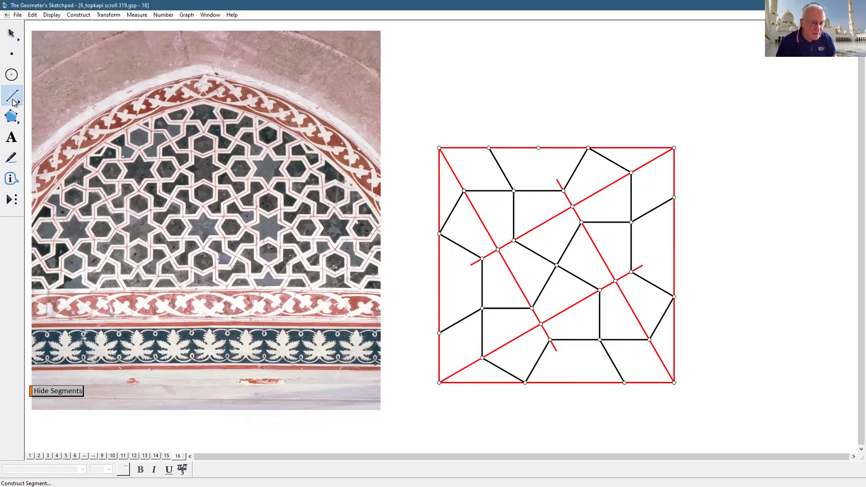
pyautogui.click(35, 16)
pyautogui.click(79, 102)
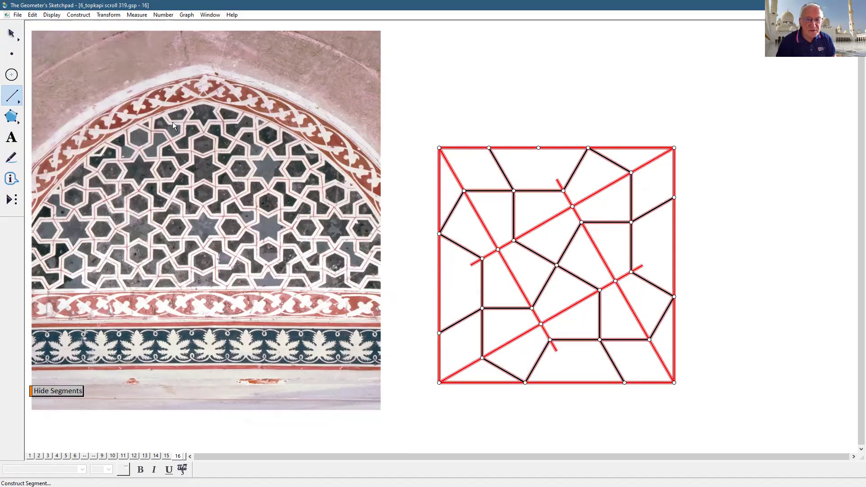
pyautogui.click(56, 16)
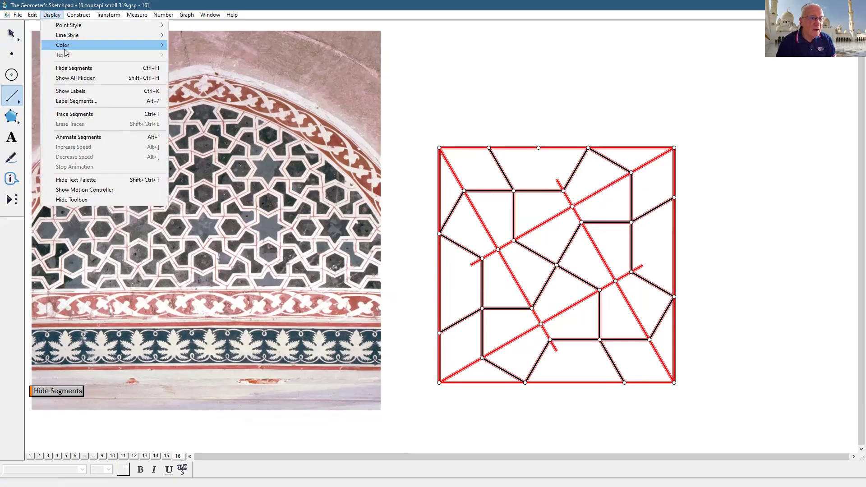
pyautogui.moveTo(112, 45)
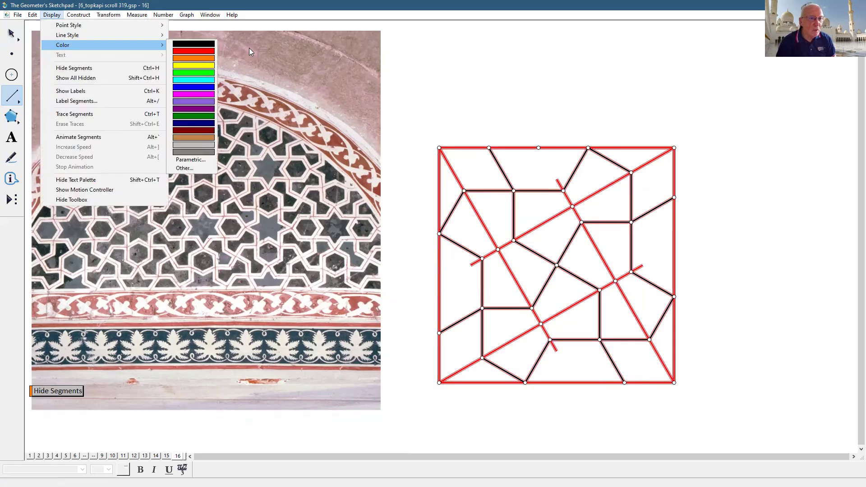
pyautogui.click(208, 52)
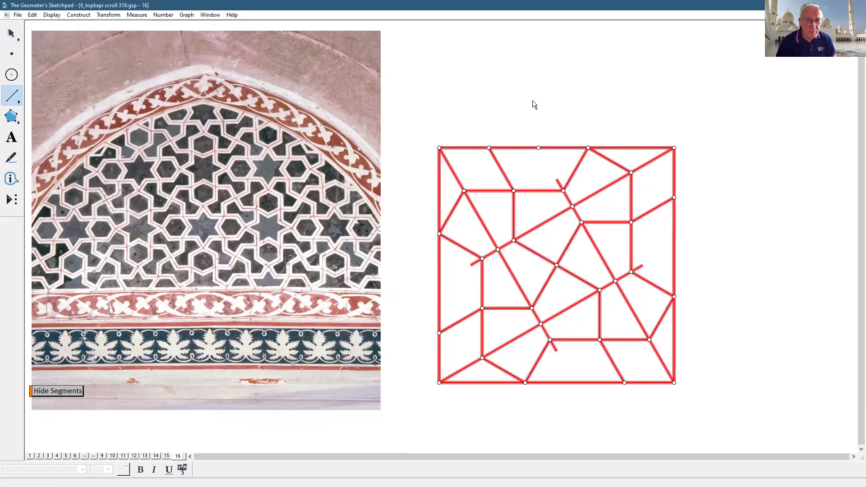
pyautogui.click(11, 33)
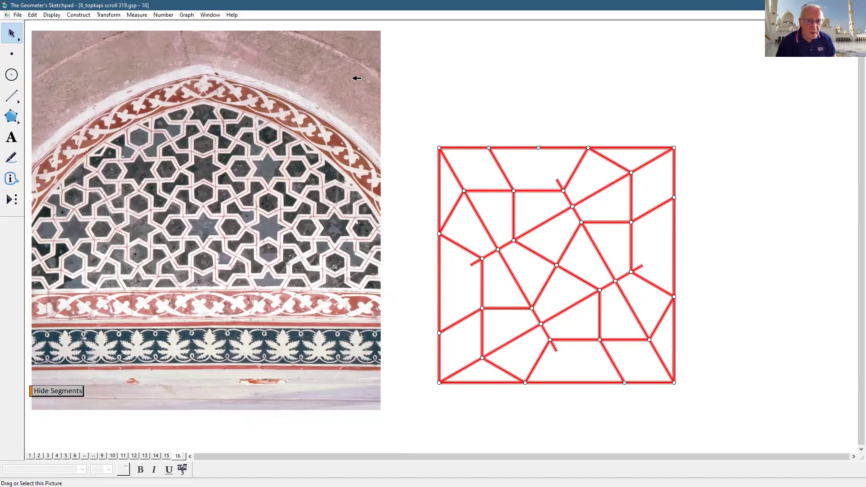
pyautogui.click(455, 91)
# Step: Recolour the four slanted construction segments crossing the square in a custom dark red
pyautogui.click(71, 392)
pyautogui.click(71, 393)
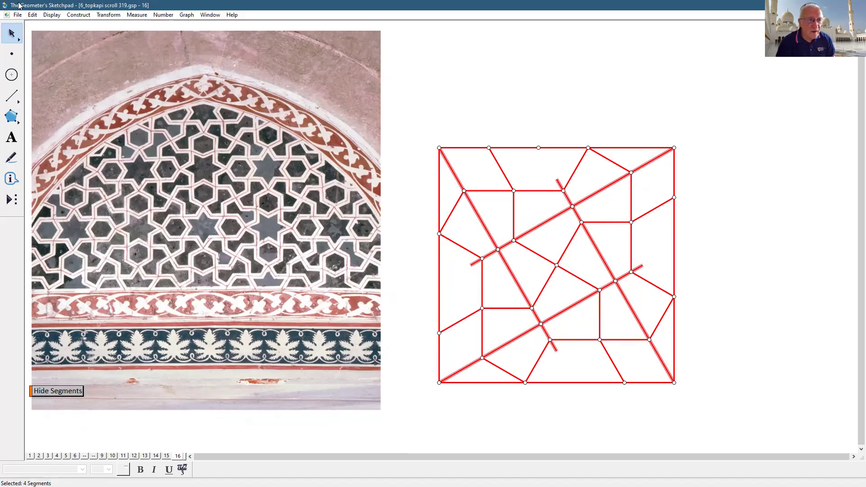
pyautogui.click(32, 16)
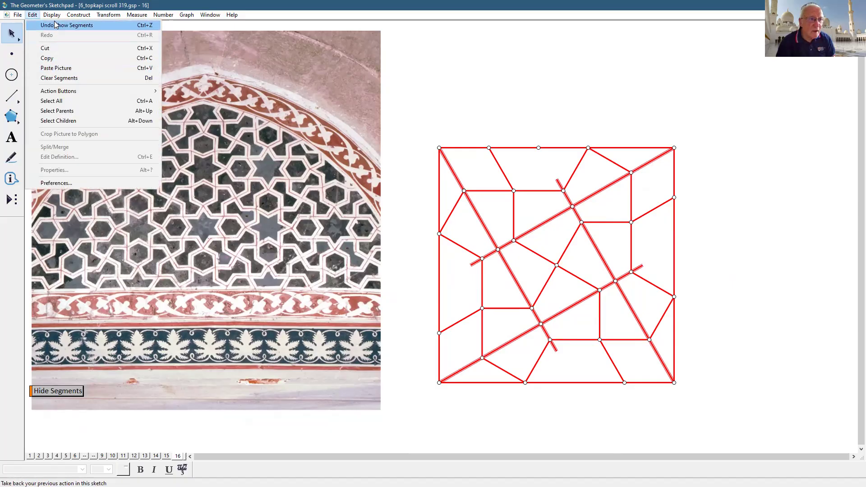
pyautogui.moveTo(52, 15)
pyautogui.moveTo(57, 45)
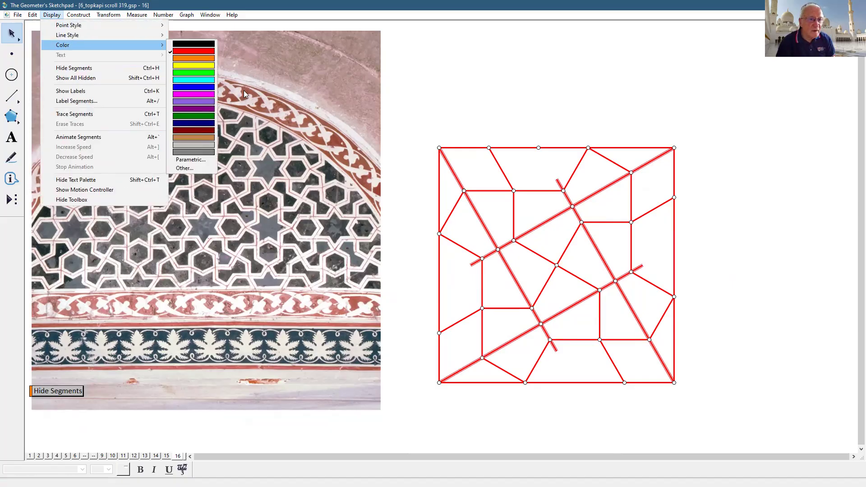
pyautogui.click(188, 173)
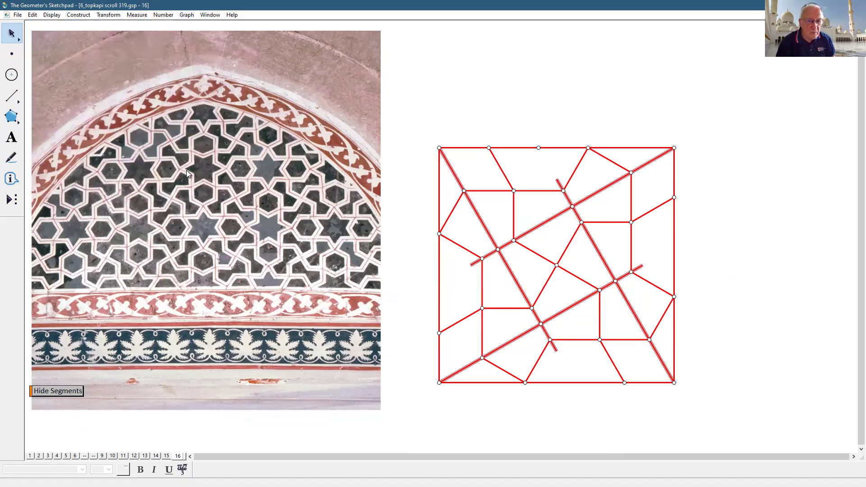
pyautogui.moveTo(481, 288)
pyautogui.mouseDown()
pyautogui.moveTo(481, 307)
pyautogui.moveTo(481, 296)
pyautogui.mouseUp()
pyautogui.click(433, 329)
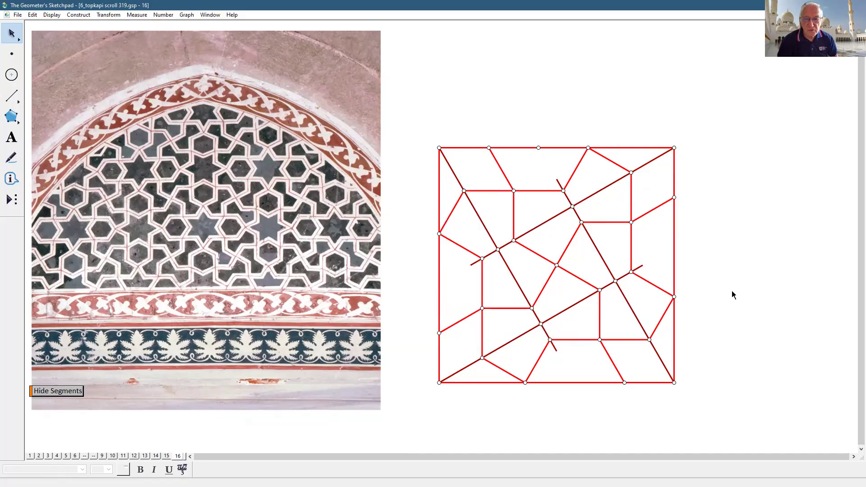
# Step: Construct midpoints on the four short sections of the dark red lines around the inner square using the custom midpoint tool
pyautogui.click(9, 199)
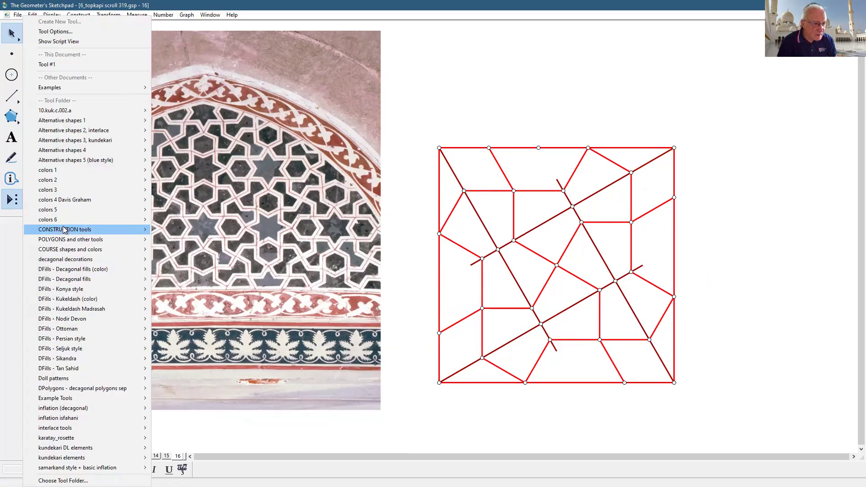
pyautogui.moveTo(151, 237)
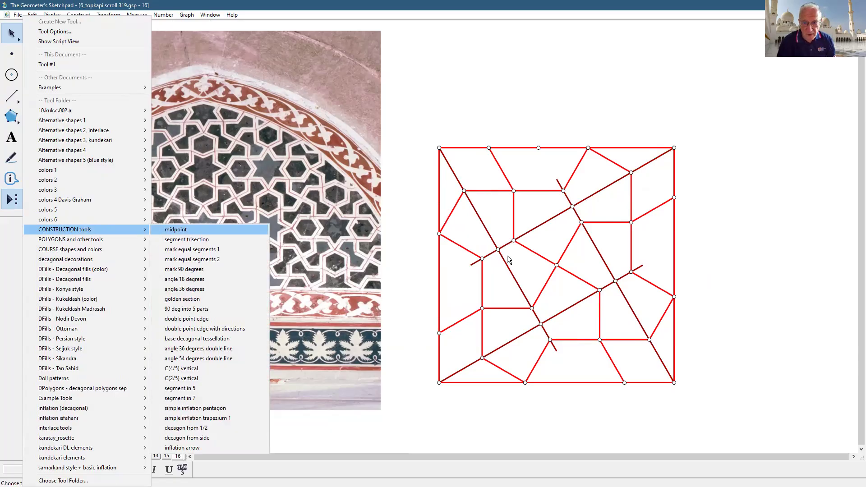
pyautogui.click(158, 232)
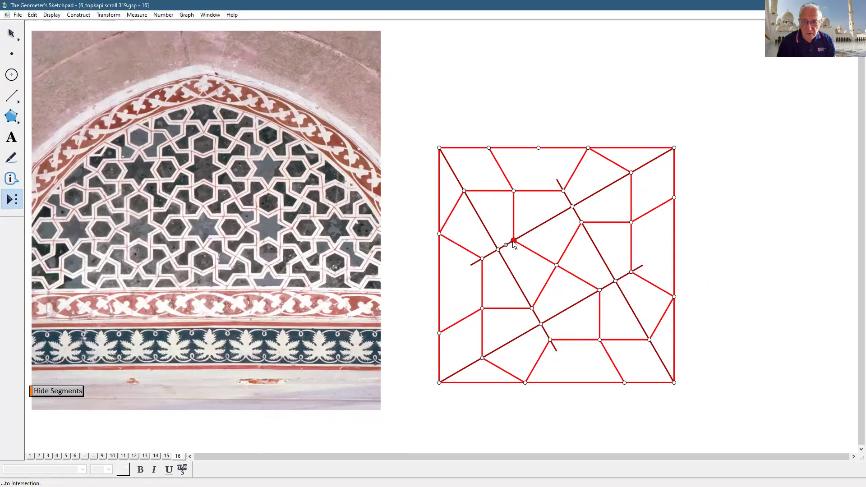
pyautogui.click(514, 241)
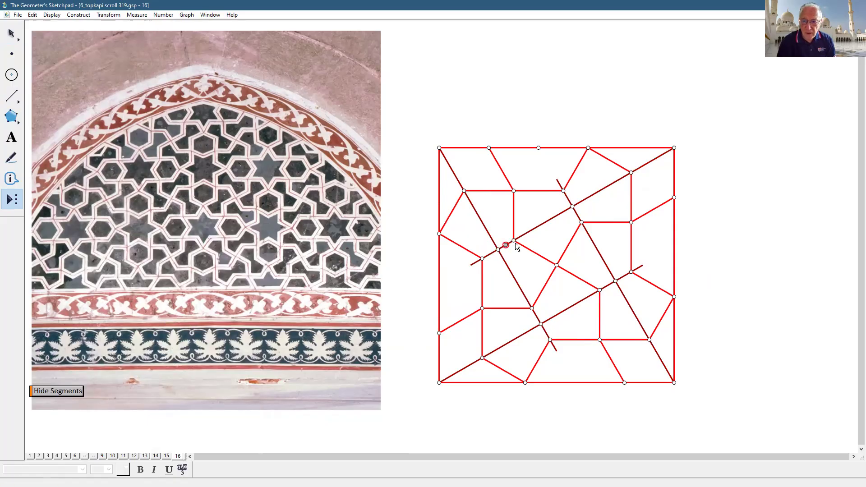
pyautogui.click(532, 308)
pyautogui.click(541, 324)
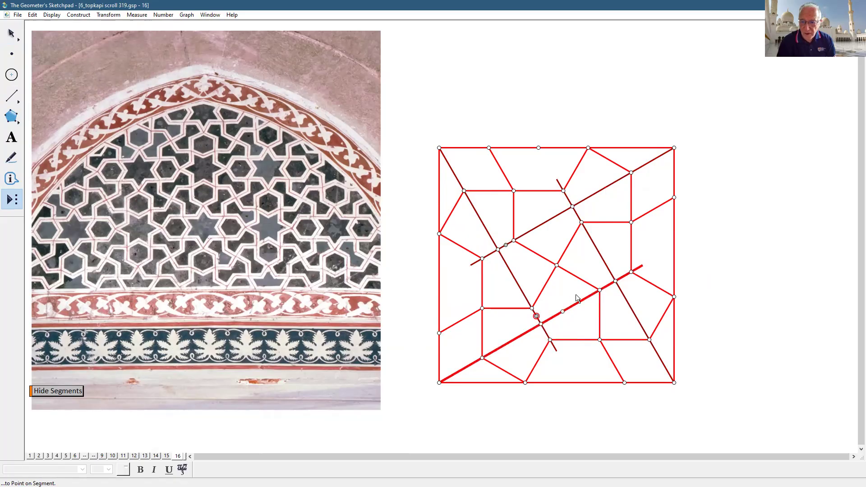
pyautogui.click(600, 290)
pyautogui.click(616, 281)
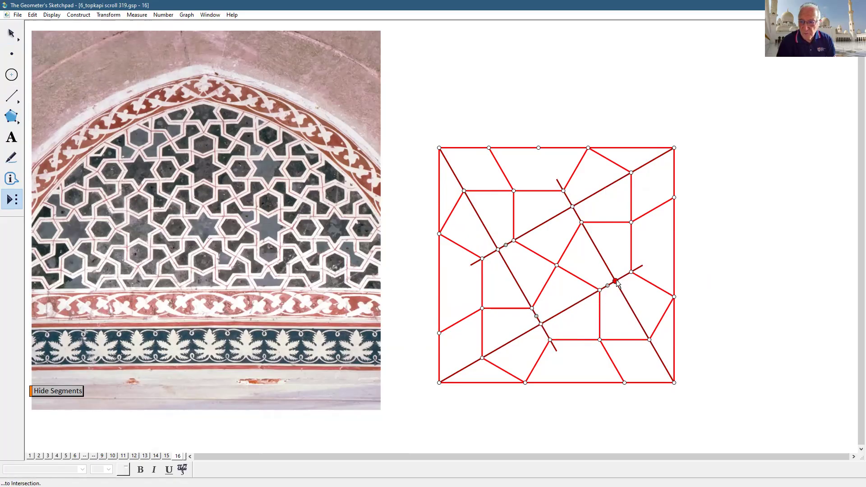
pyautogui.click(572, 206)
pyautogui.click(582, 222)
pyautogui.click(12, 35)
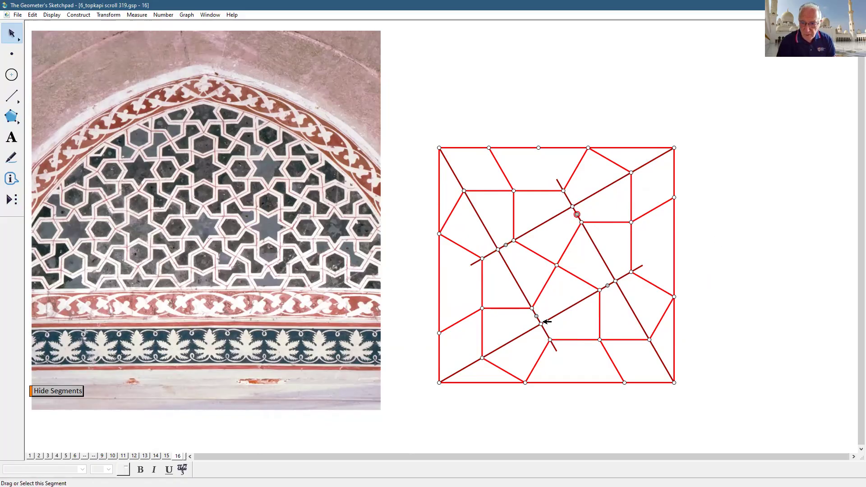
# Step: Construct parallels to the steep central segment through the upper and lower new midpoints, and give both lines a thin style
pyautogui.click(536, 316)
pyautogui.click(543, 292)
pyautogui.click(79, 15)
pyautogui.click(95, 88)
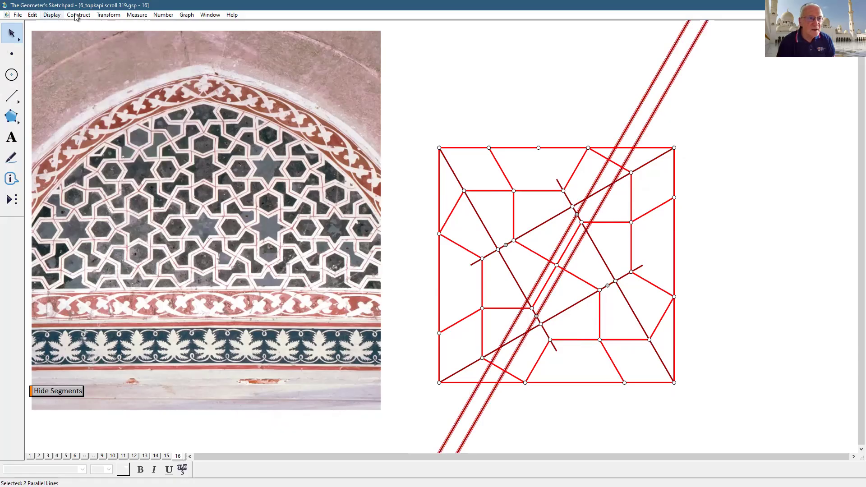
pyautogui.click(52, 15)
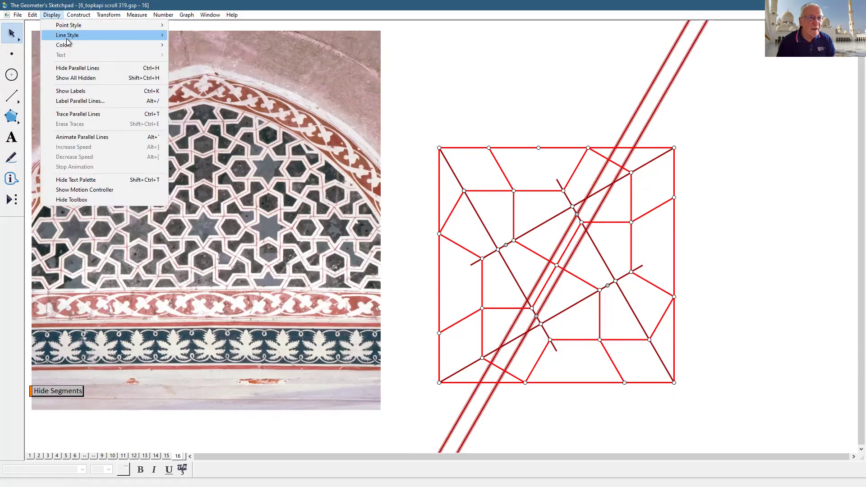
pyautogui.click(214, 42)
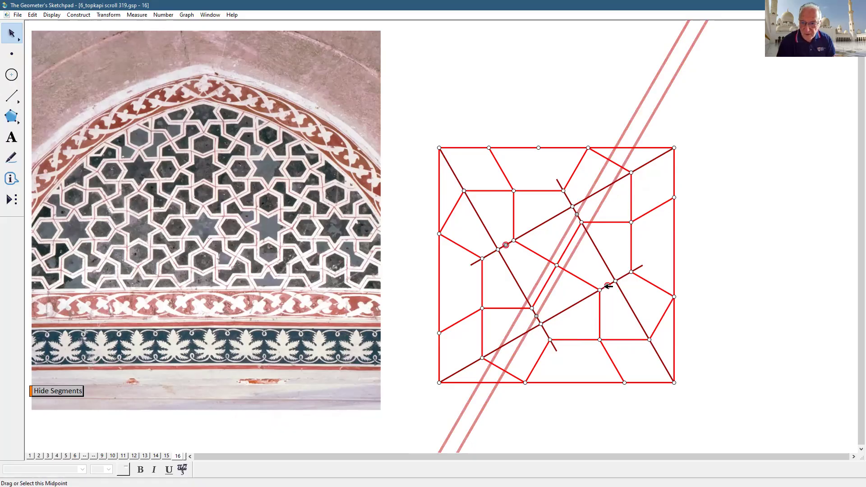
pyautogui.click(582, 280)
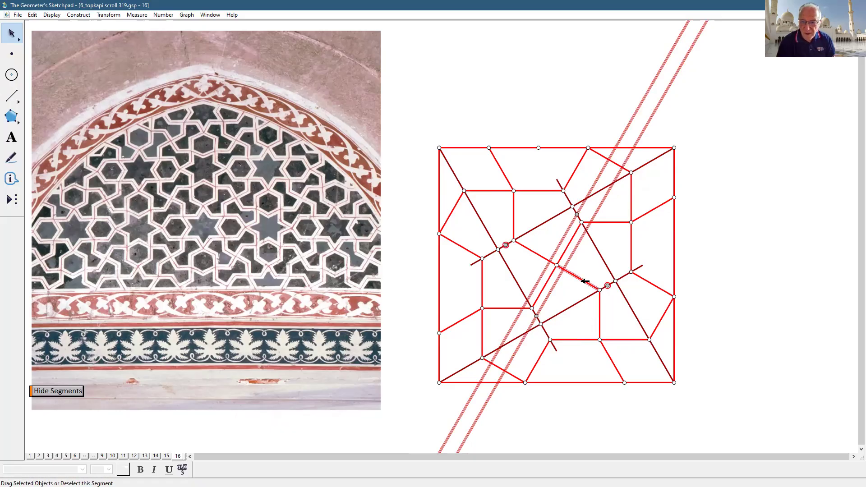
pyautogui.click(79, 15)
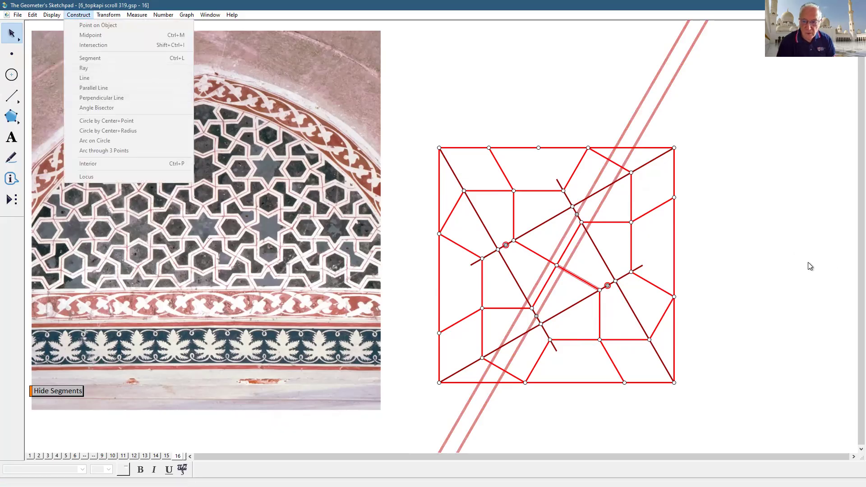
pyautogui.click(778, 249)
pyautogui.click(582, 266)
# Step: Construct two lines parallel to the shallow central segment through the other two midpoints on the dark red lines
pyautogui.click(548, 259)
pyautogui.click(608, 285)
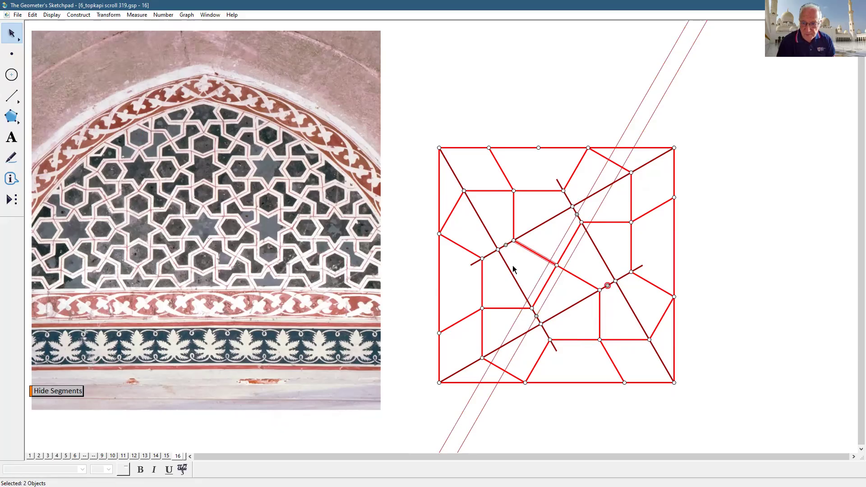
pyautogui.click(506, 245)
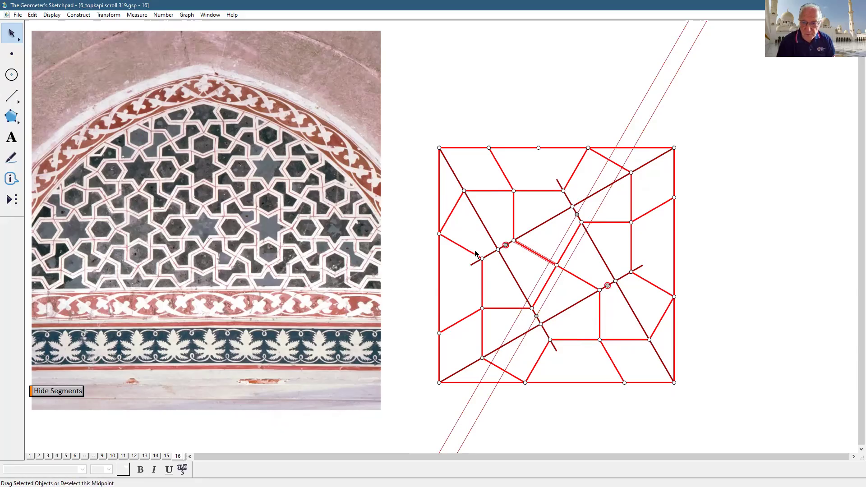
pyautogui.click(79, 15)
pyautogui.click(105, 88)
pyautogui.click(763, 259)
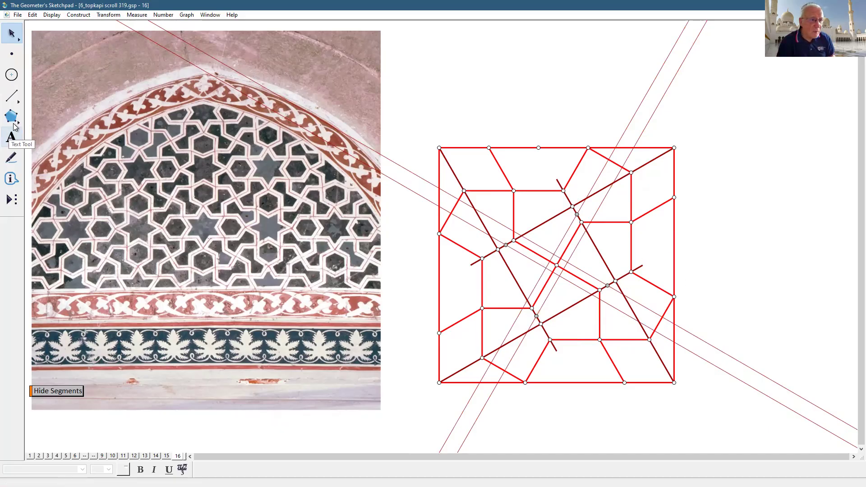
# Step: Construct a filled quadrilateral in the upper quarter of the inner square, bounded by the dark red lines and the thin parallels
pyautogui.click(13, 120)
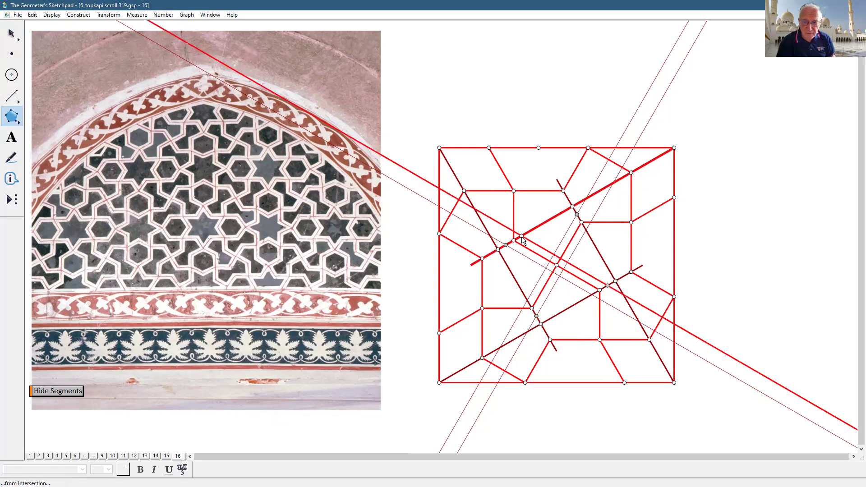
pyautogui.click(553, 255)
pyautogui.click(522, 236)
pyautogui.doubleClick(573, 207)
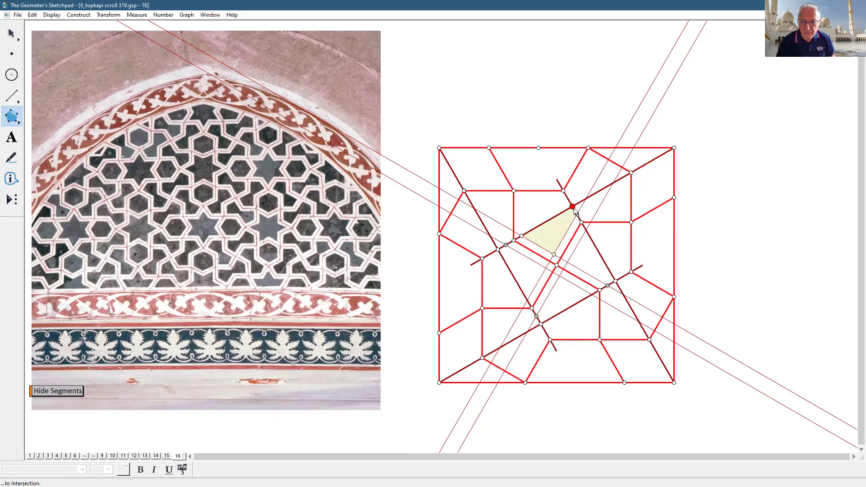
pyautogui.click(522, 237)
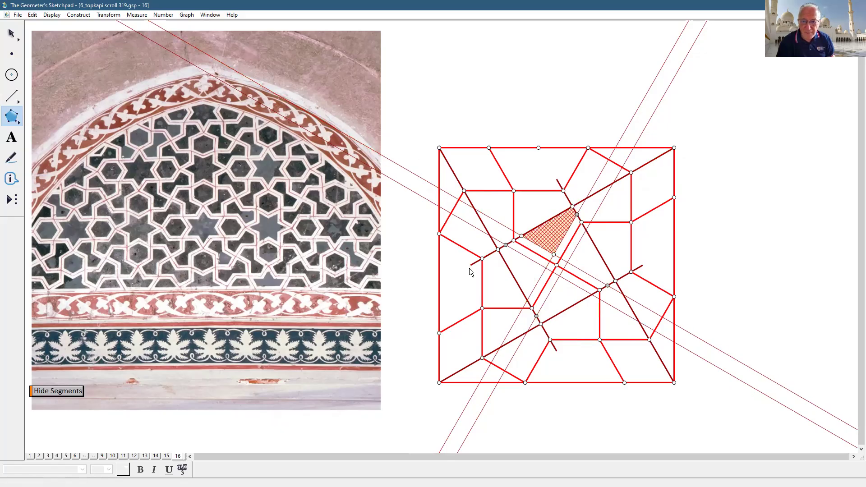
# Step: Recolour the quadrilateral dark olive with luminance 50 (red 86, green 84, blue 20) and deselect it
pyautogui.click(50, 15)
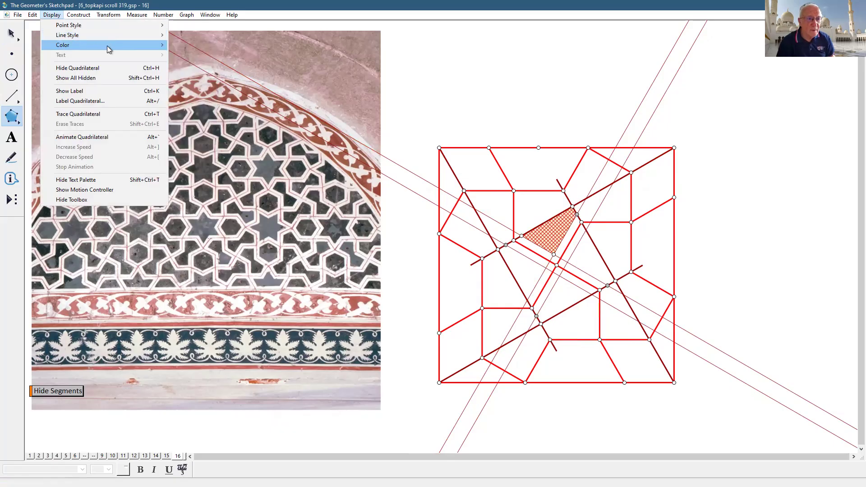
pyautogui.moveTo(107, 46)
pyautogui.click(213, 169)
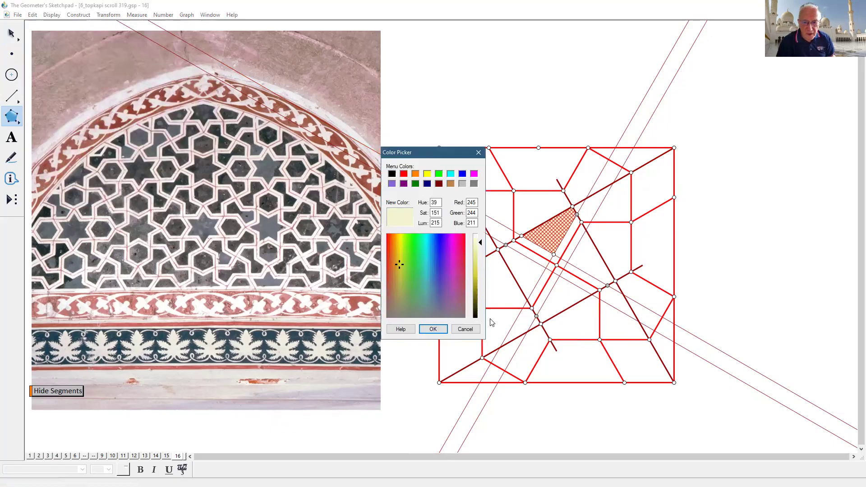
pyautogui.moveTo(476, 309); pyautogui.dragTo(480, 304)
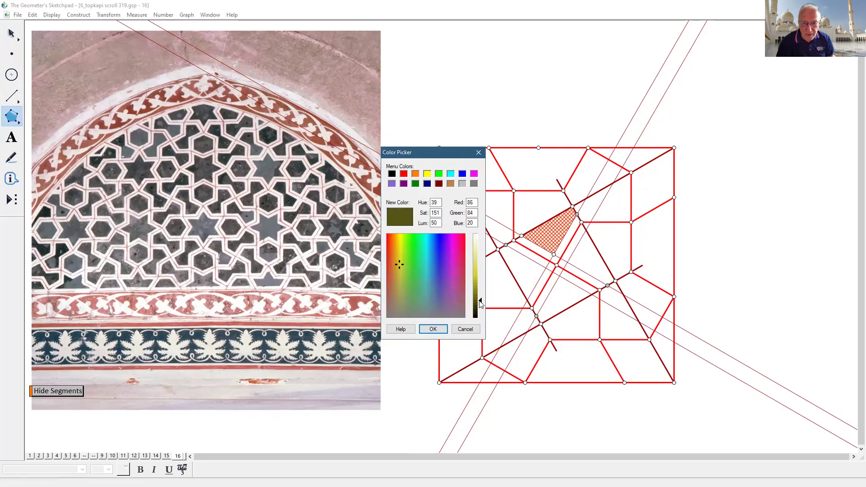
pyautogui.click(443, 331)
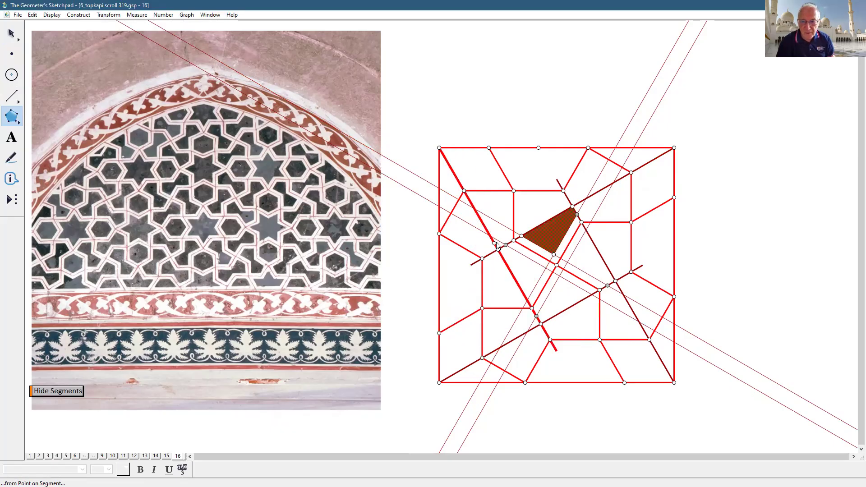
pyautogui.click(11, 33)
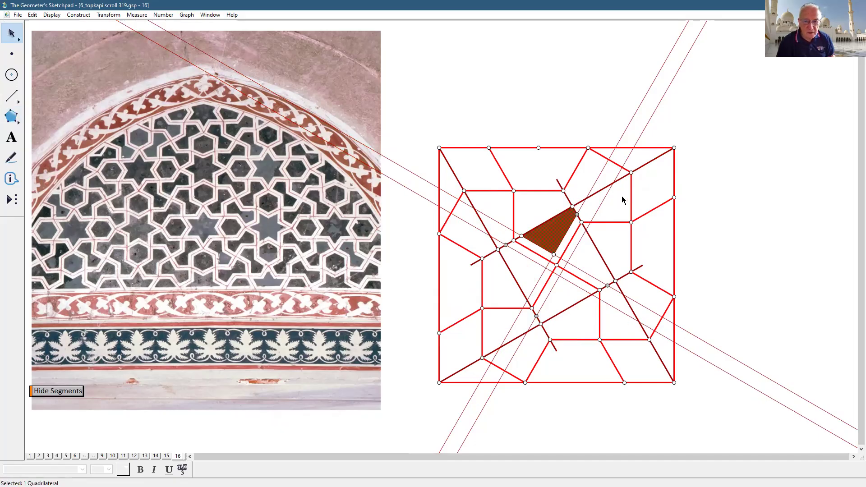
pyautogui.click(778, 203)
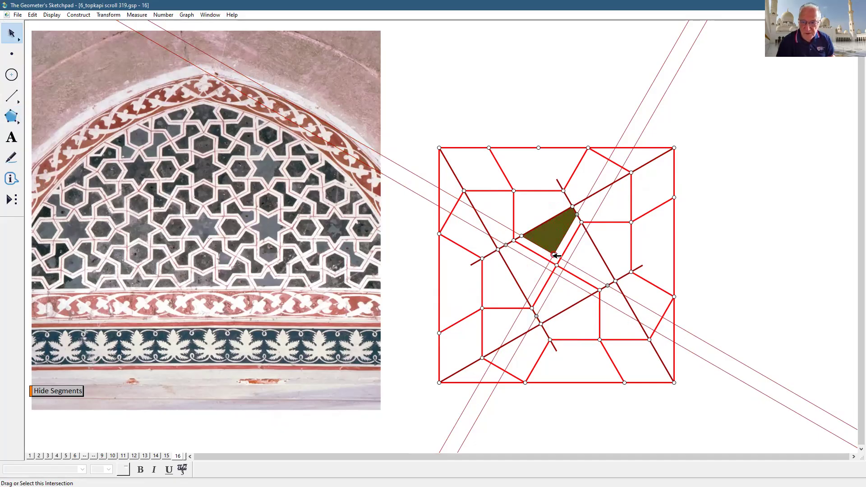
# Step: Mark the square's central point O as the centre and rotate a copy of the olive quadrilateral by 90 degrees
pyautogui.click(557, 266)
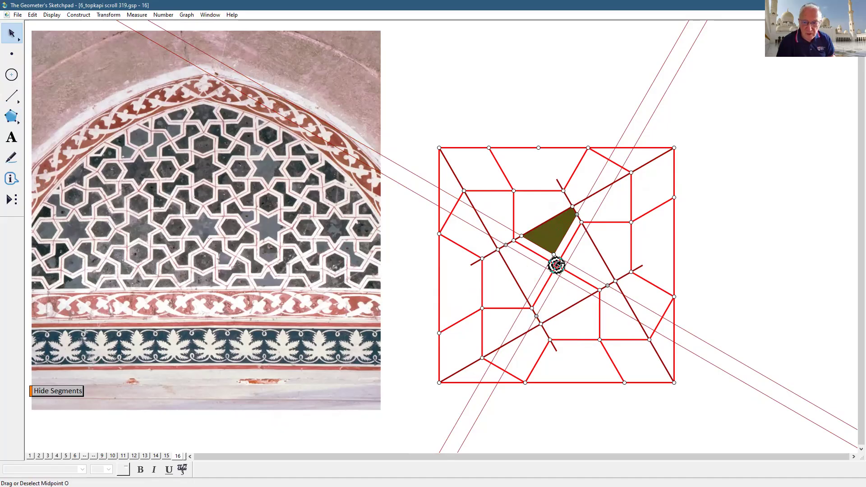
pyautogui.click(553, 236)
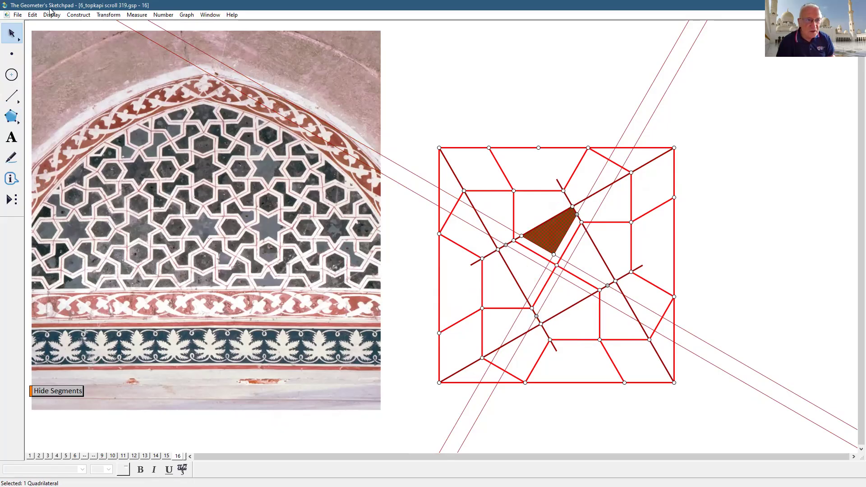
pyautogui.click(105, 15)
pyautogui.click(116, 95)
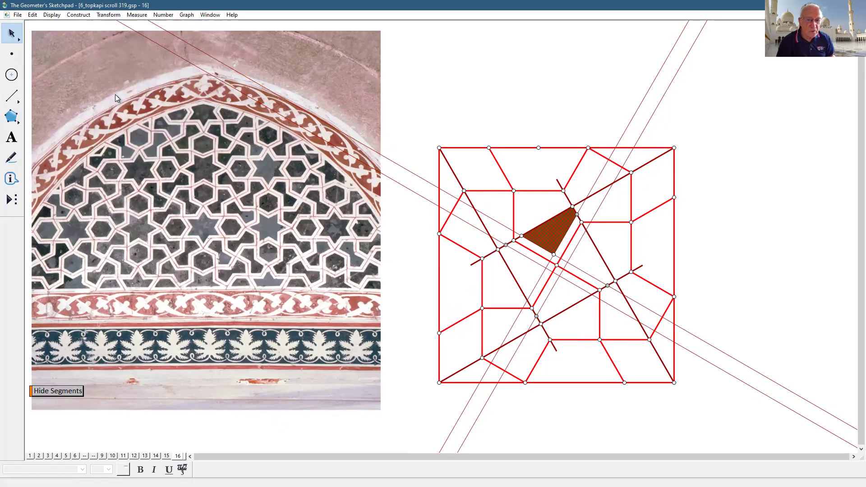
pyautogui.click(760, 271)
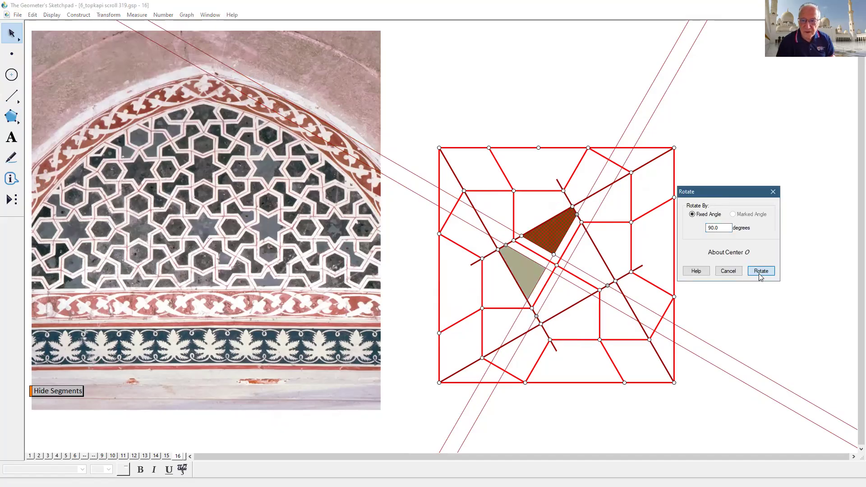
# Step: Rotate two more copies of the quadrilateral about O in 90-degree increments to fill the remaining quarters of the inner square
pyautogui.click(100, 15)
pyautogui.click(123, 96)
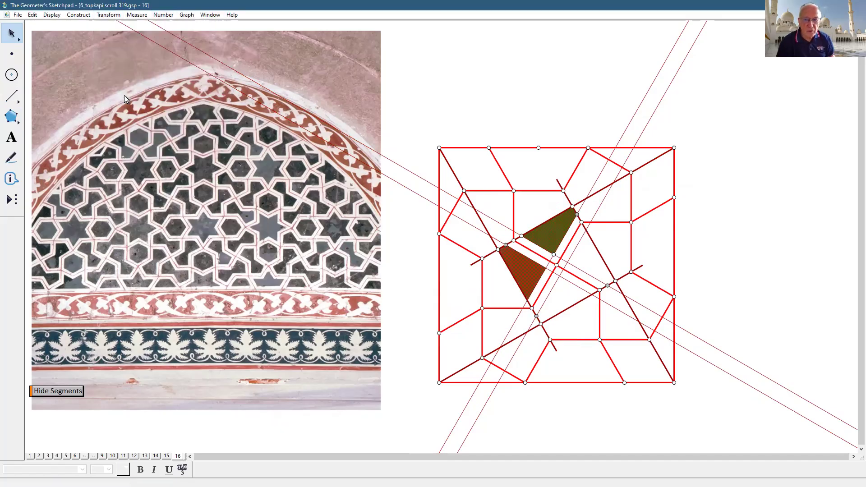
pyautogui.click(765, 273)
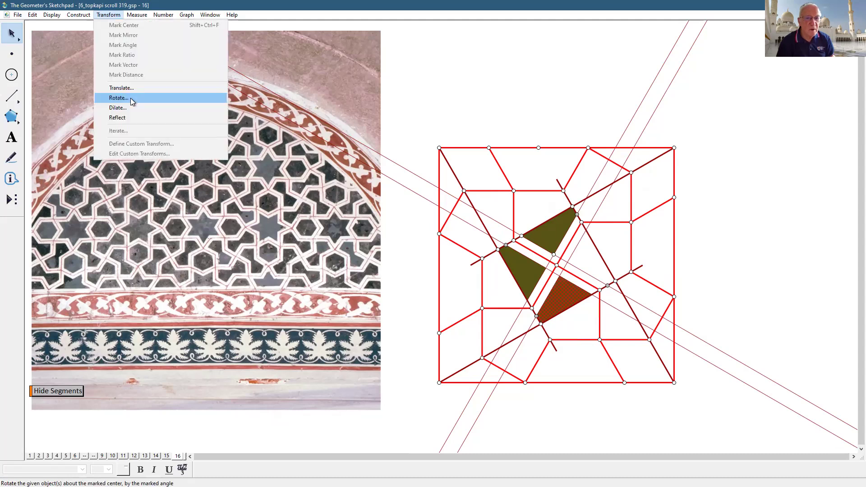
pyautogui.click(131, 98)
pyautogui.click(768, 272)
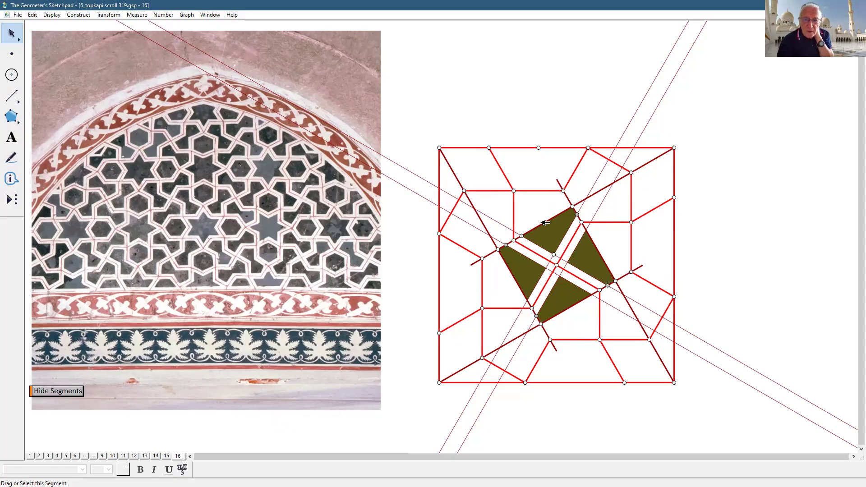
# Step: Reflect a copy of the upper olive quadrilateral and its inner corner point across the dark red line along its upper side
pyautogui.click(556, 254)
pyautogui.click(558, 240)
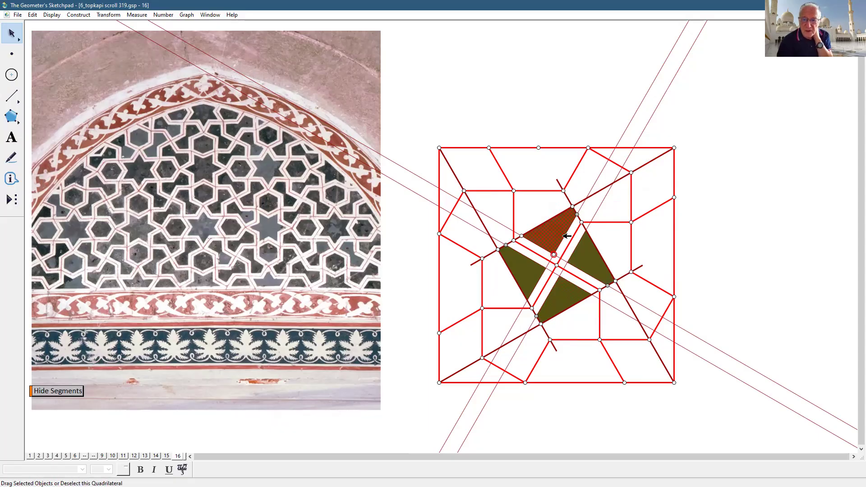
pyautogui.click(583, 206)
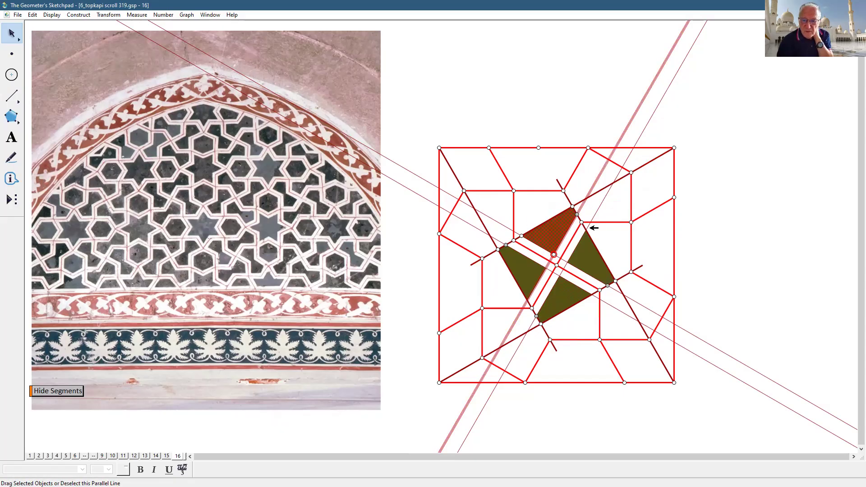
pyautogui.click(592, 188)
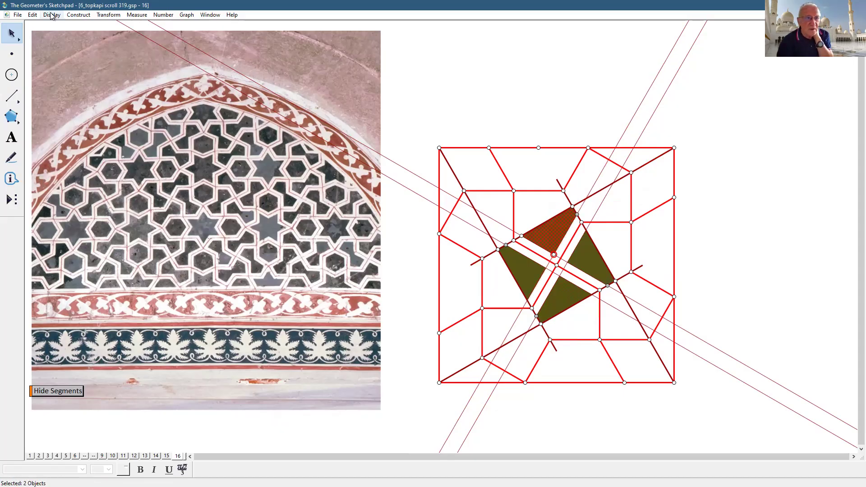
pyautogui.click(99, 15)
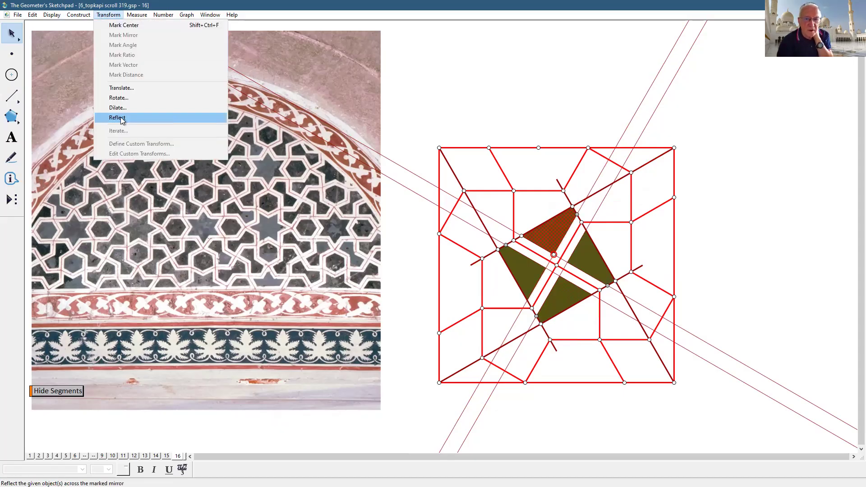
pyautogui.click(120, 121)
pyautogui.click(761, 287)
# Step: Draw a segment along the vertical edge of the reflected quadrilateral and undo the stray segment started from its upper corner
pyautogui.click(11, 96)
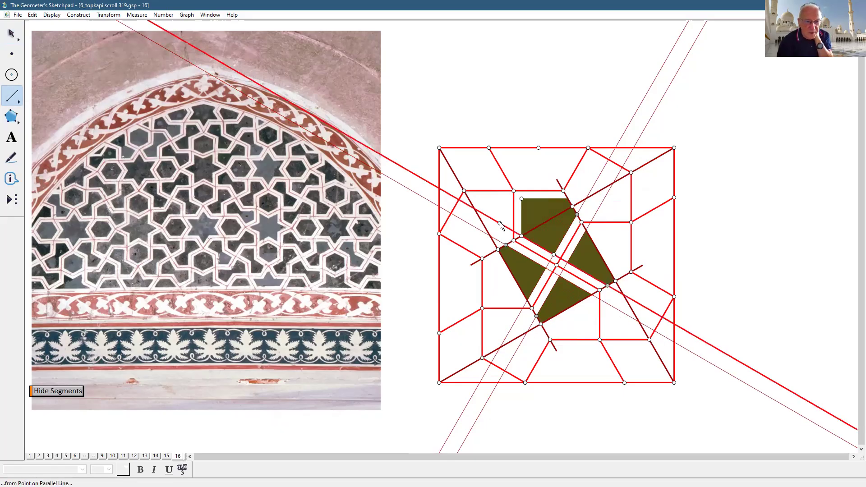
pyautogui.moveTo(522, 199); pyautogui.dragTo(522, 234)
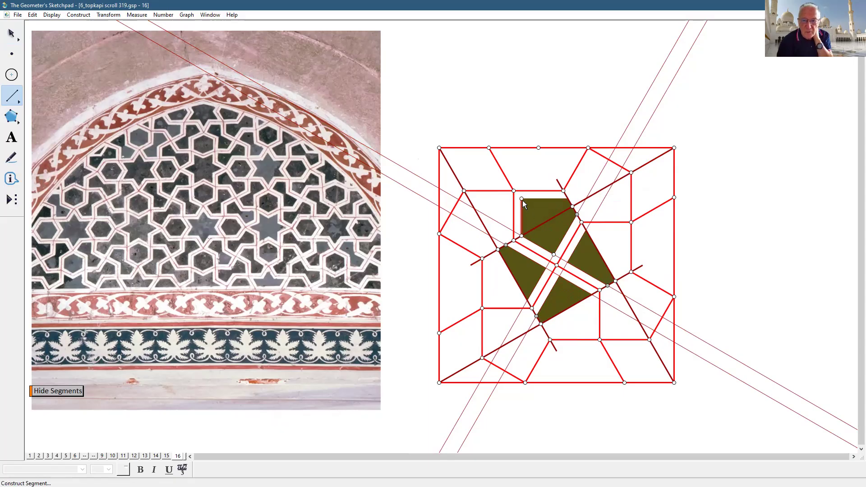
pyautogui.click(536, 195)
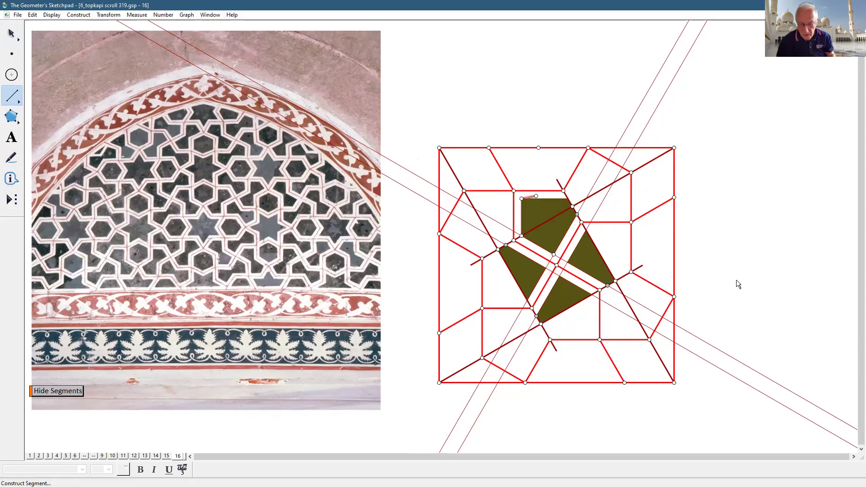
pyautogui.hotkey('ctrl', 'z')
pyautogui.press('Escape')
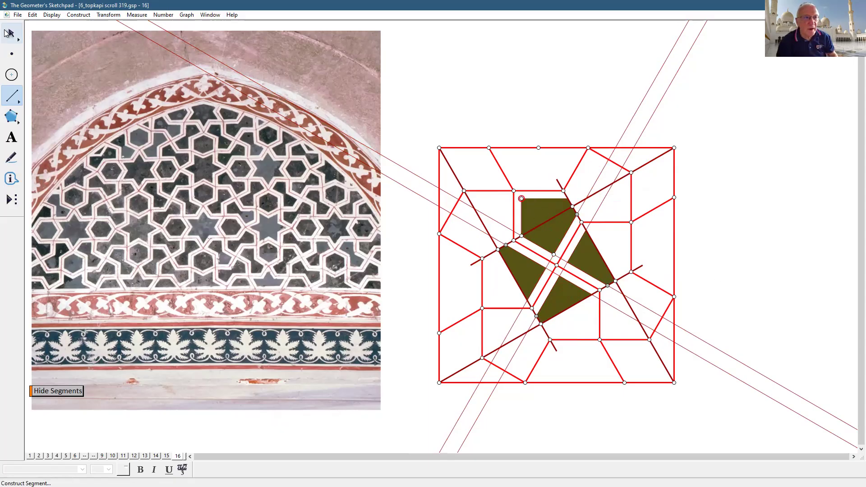
# Step: Mark the dark red line through the square's upper-right corner as mirror and reflect the inner square's upper band point across it
pyautogui.click(614, 182)
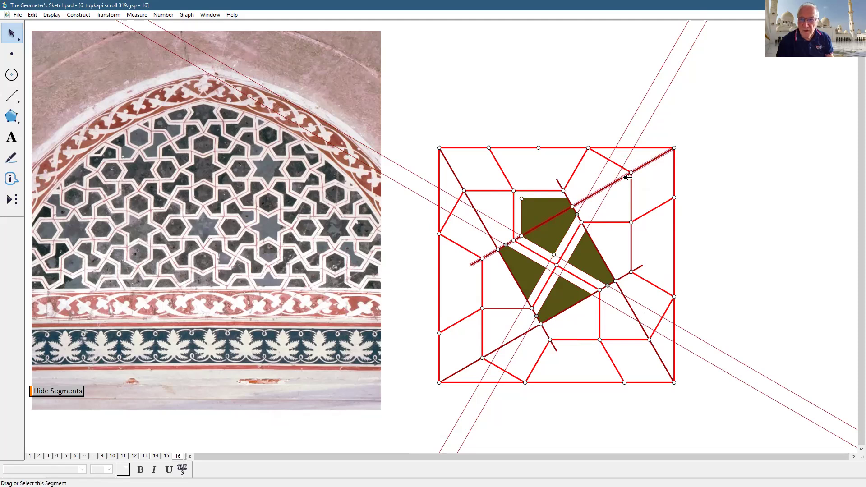
pyautogui.click(599, 200)
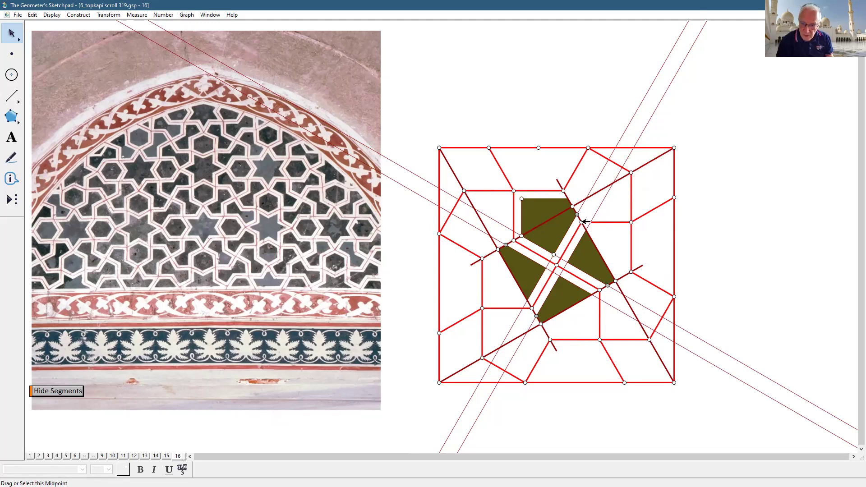
pyautogui.click(581, 217)
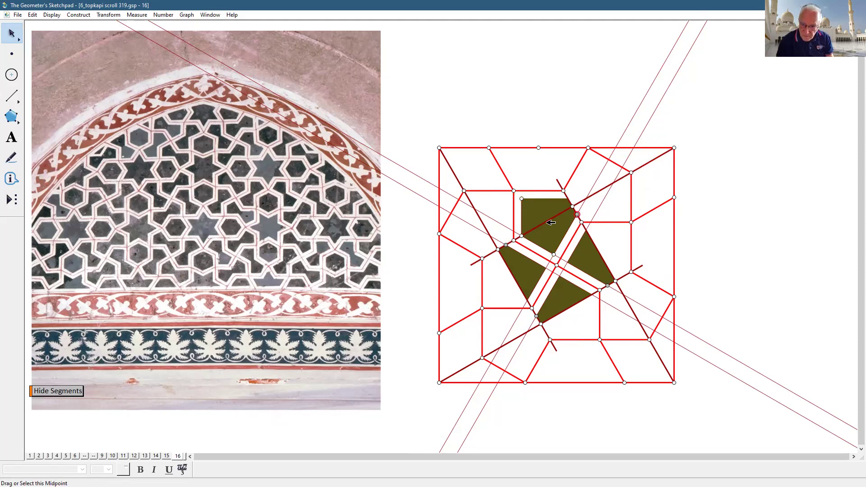
pyautogui.click(118, 16)
pyautogui.click(134, 120)
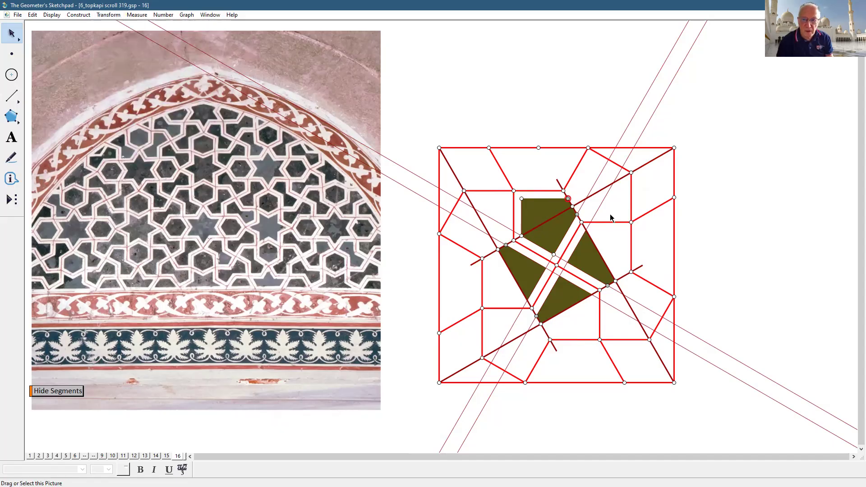
# Step: Draw segments along the reflected quadrilateral's upper edge and along the original quadrilateral's two inner edges on the thin parallels
pyautogui.click(11, 96)
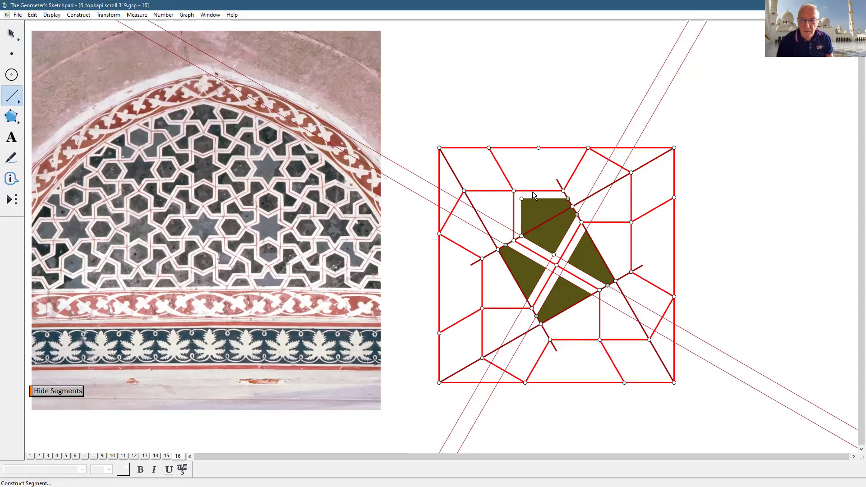
pyautogui.click(568, 199)
pyautogui.click(522, 237)
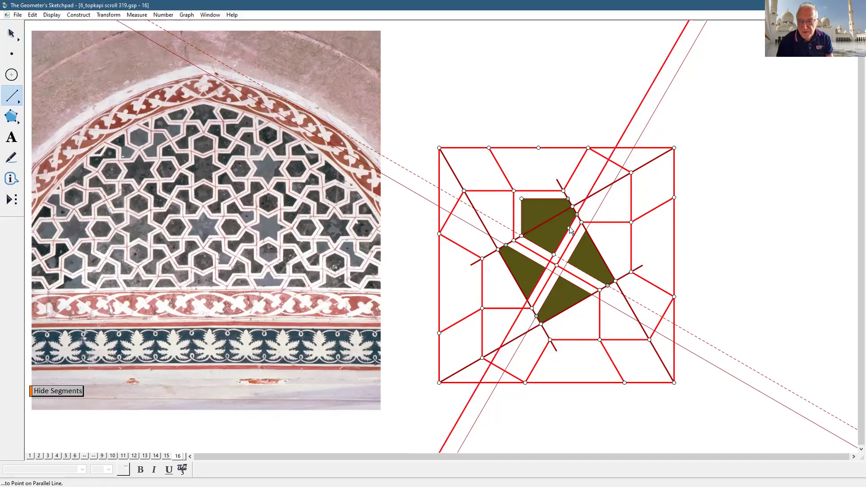
pyautogui.click(578, 216)
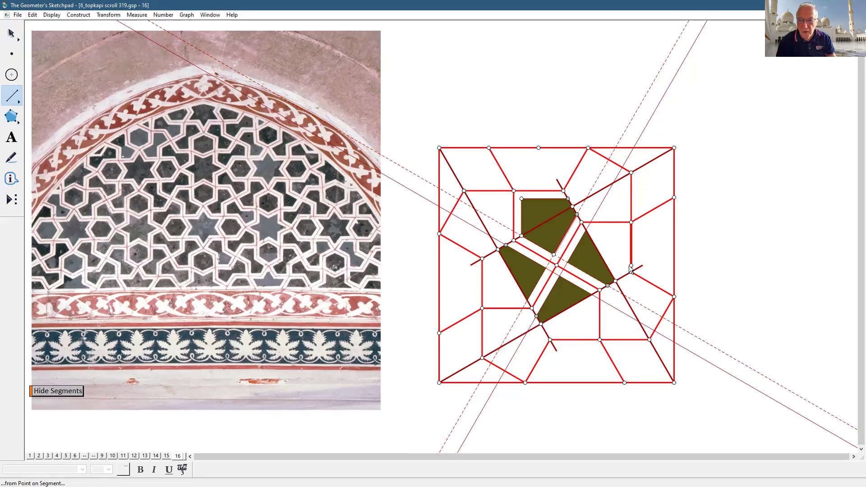
pyautogui.press('Escape')
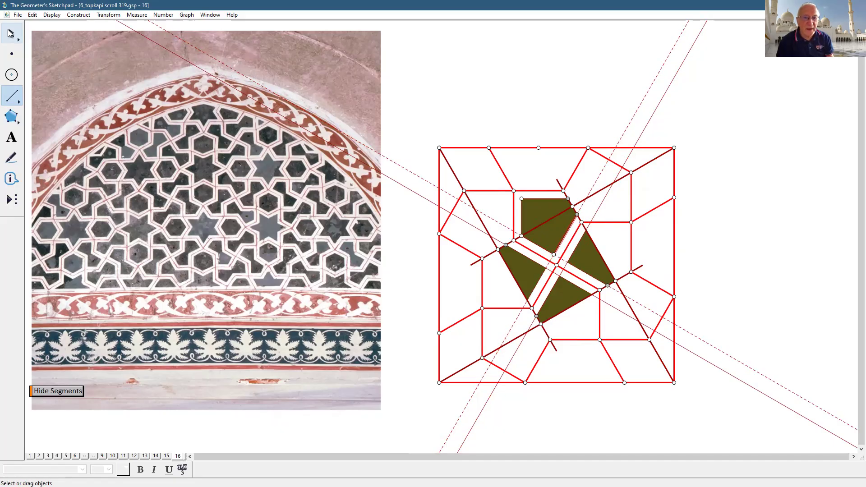
pyautogui.press('Escape')
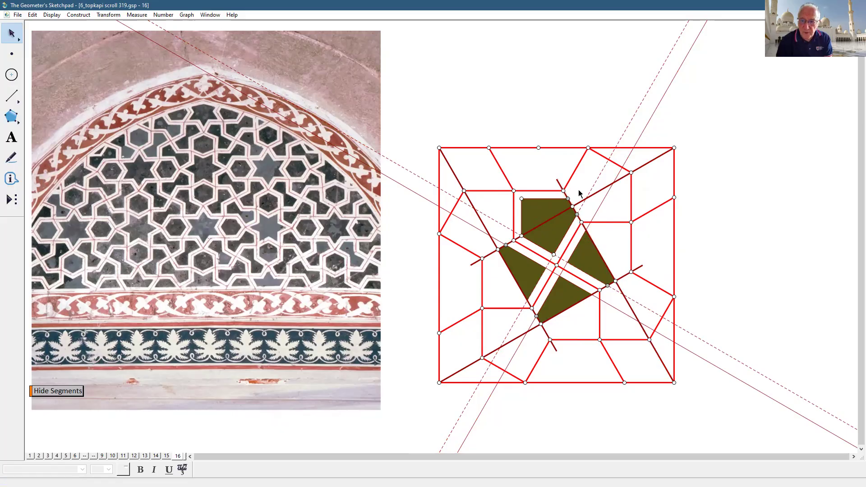
# Step: Reflect the upper quadrilateral with its drawn edges and corner point across the steep dark red line beside it, then deselect everything
pyautogui.click(544, 208)
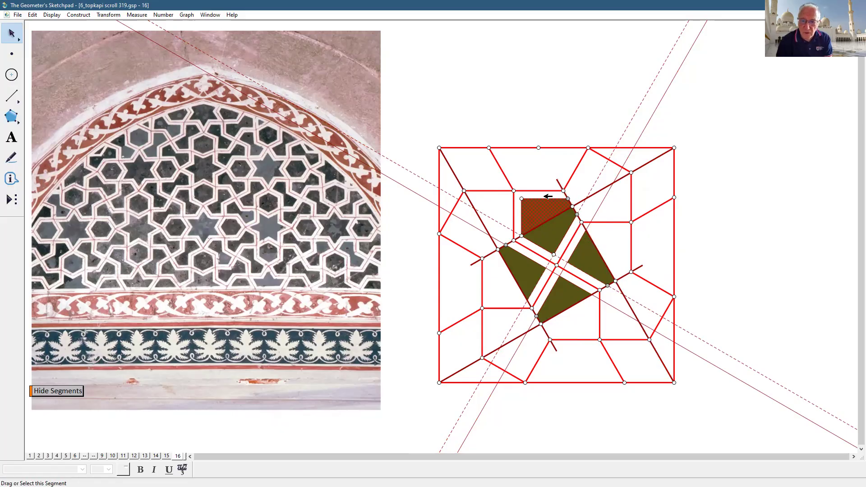
pyautogui.click(544, 199)
pyautogui.click(522, 198)
pyautogui.click(522, 210)
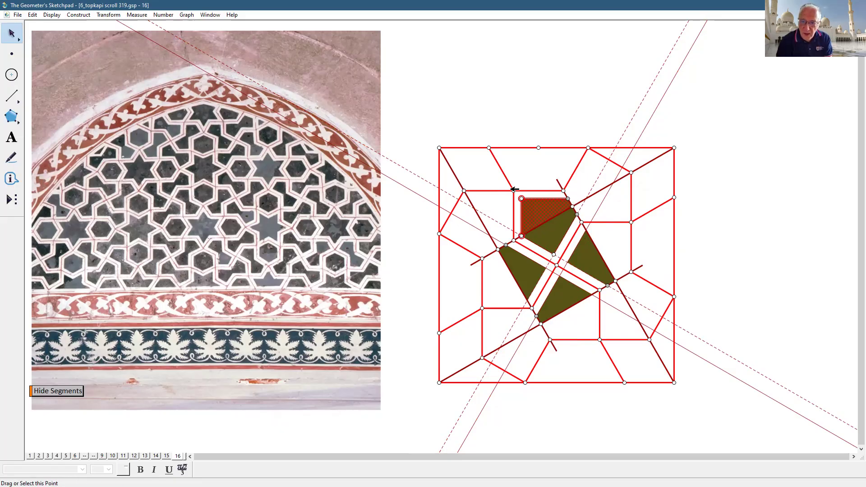
pyautogui.click(108, 16)
pyautogui.click(129, 118)
pyautogui.click(757, 266)
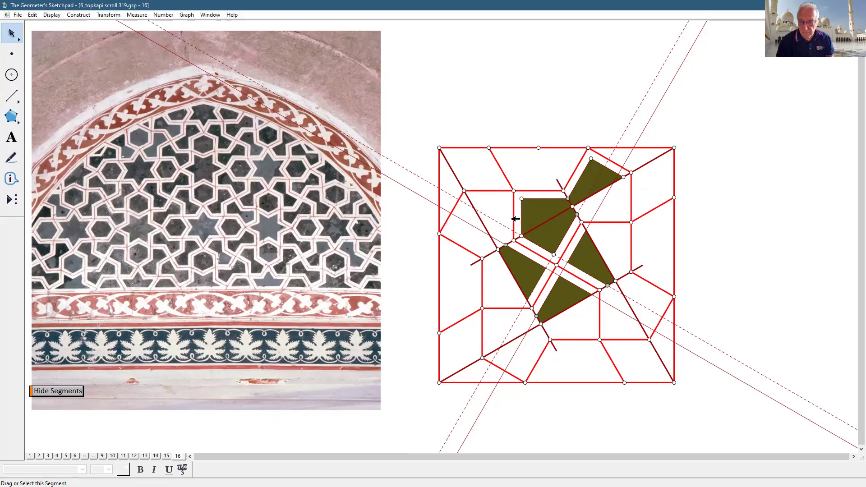
# Step: Reflect the left-hand quadrilateral and its three corner points across the dark red line through the square's upper-right corner
pyautogui.click(495, 253)
pyautogui.doubleClick(491, 252)
pyautogui.click(505, 245)
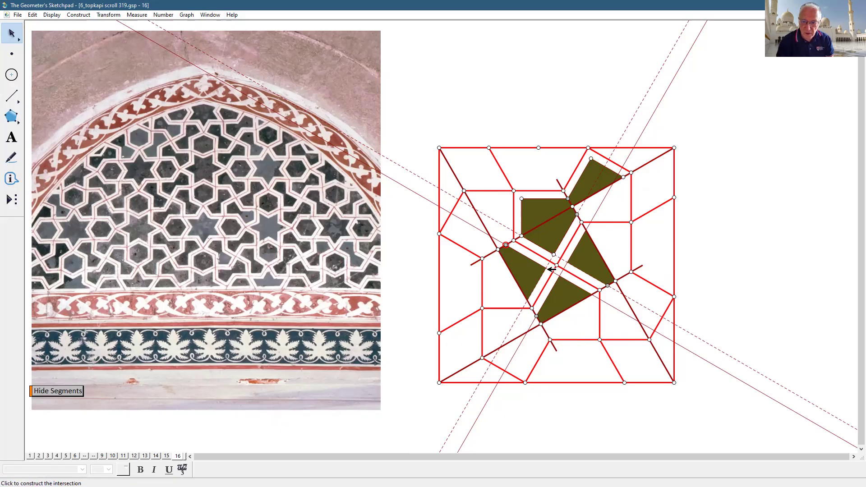
pyautogui.click(546, 268)
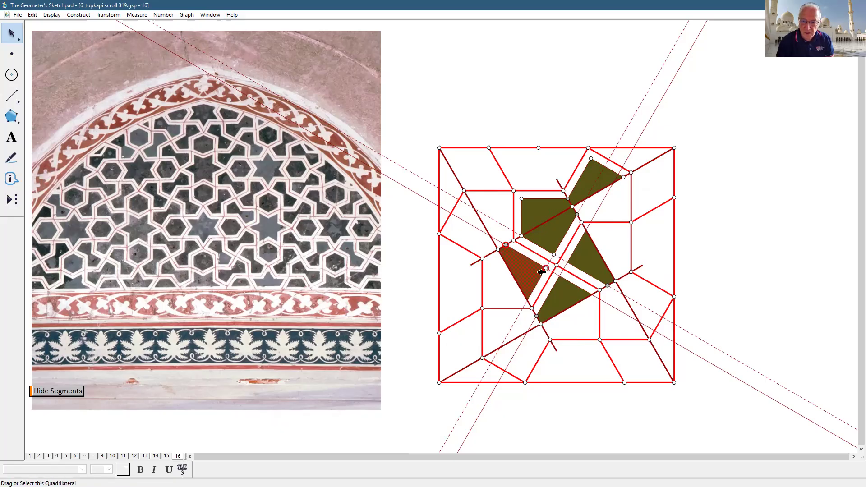
pyautogui.click(528, 301)
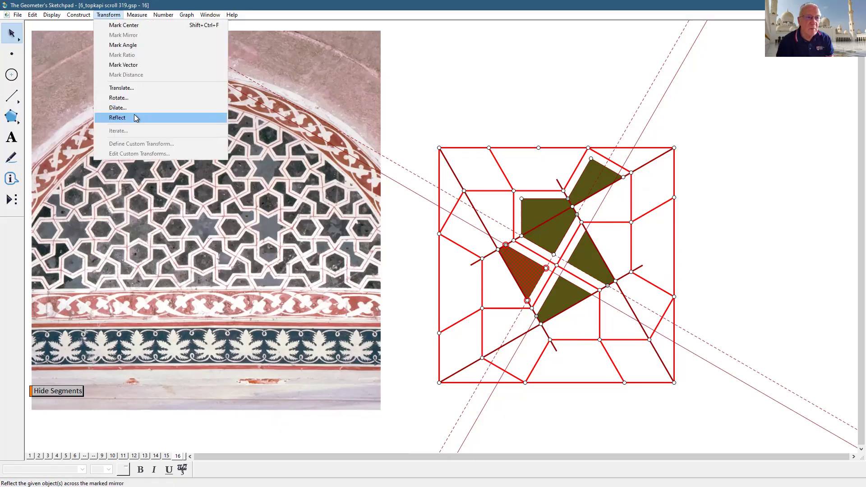
pyautogui.click(136, 118)
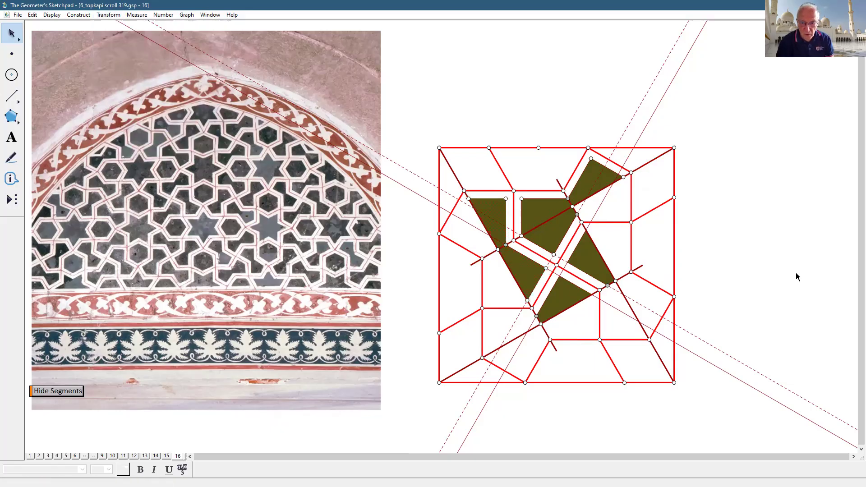
# Step: Draw segments along the upper-left shape's vertical and upper edges and along the outer edge of the upper-right shape
pyautogui.click(12, 96)
pyautogui.moveTo(505, 199); pyautogui.dragTo(504, 244)
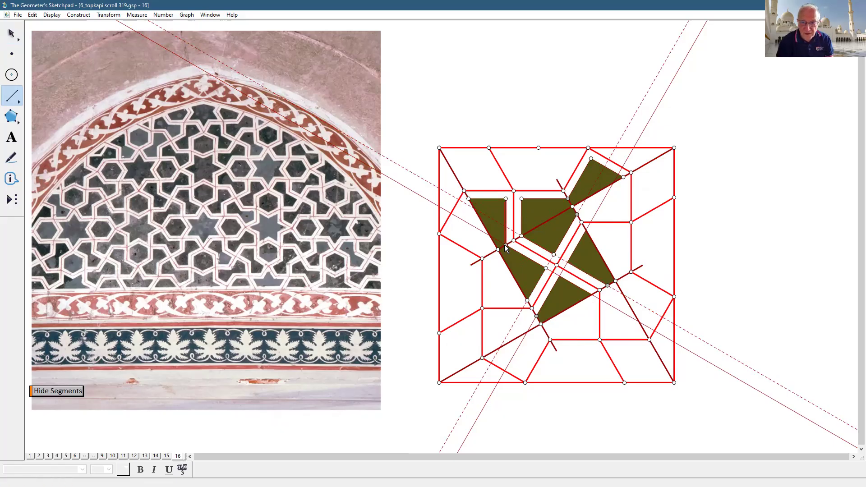
pyautogui.moveTo(468, 198); pyautogui.dragTo(506, 201)
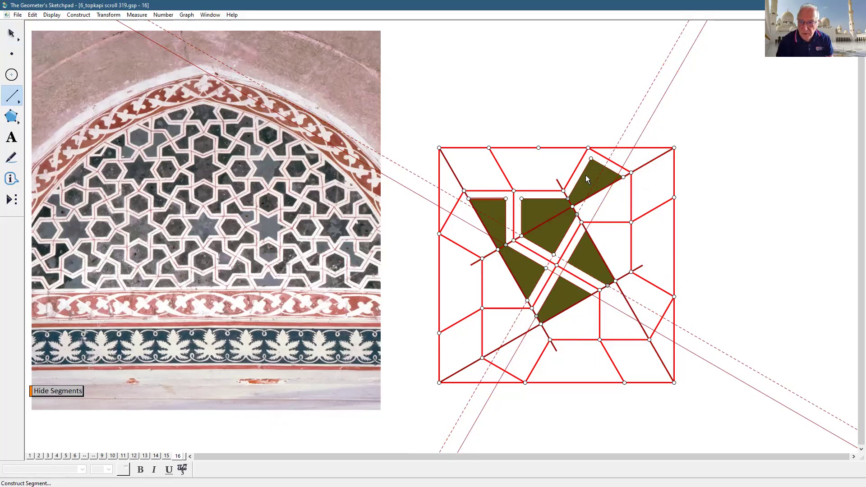
pyautogui.moveTo(588, 161); pyautogui.dragTo(624, 177)
pyautogui.click(20, 35)
pyautogui.click(769, 257)
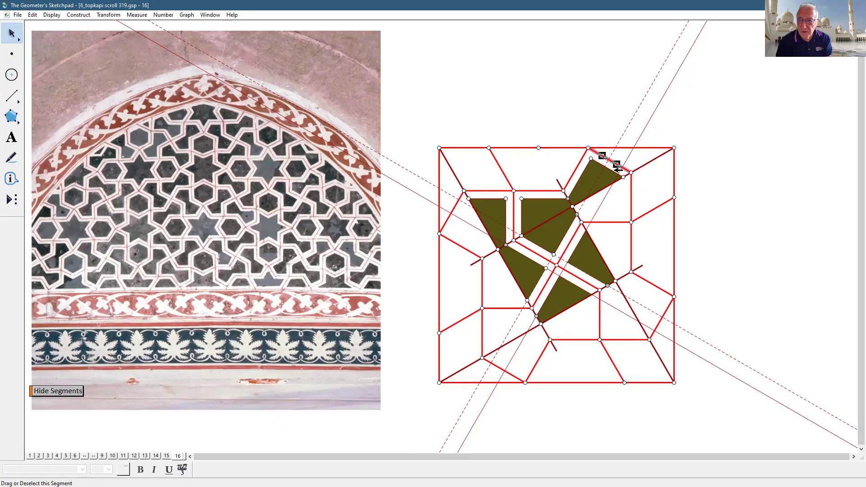
# Step: Reflect the upper-right shape's outer corner point across the adjacent short red segment and construct a parallel to that segment through the image
pyautogui.click(592, 159)
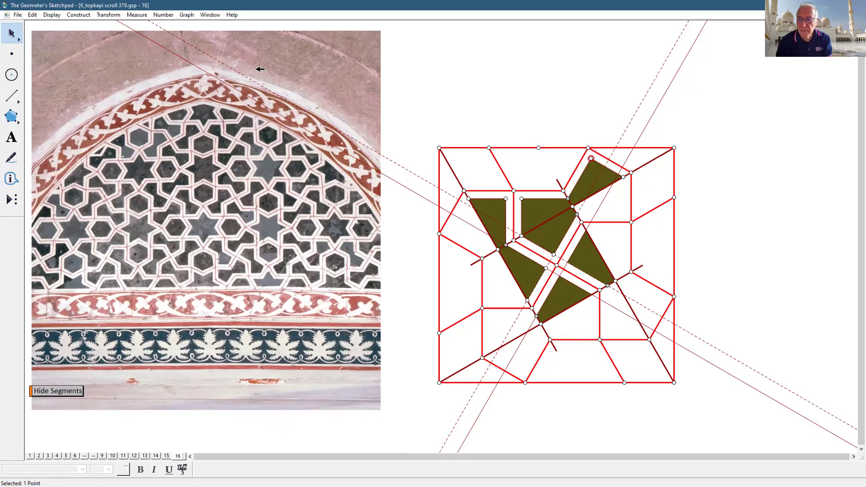
pyautogui.click(117, 17)
pyautogui.click(129, 118)
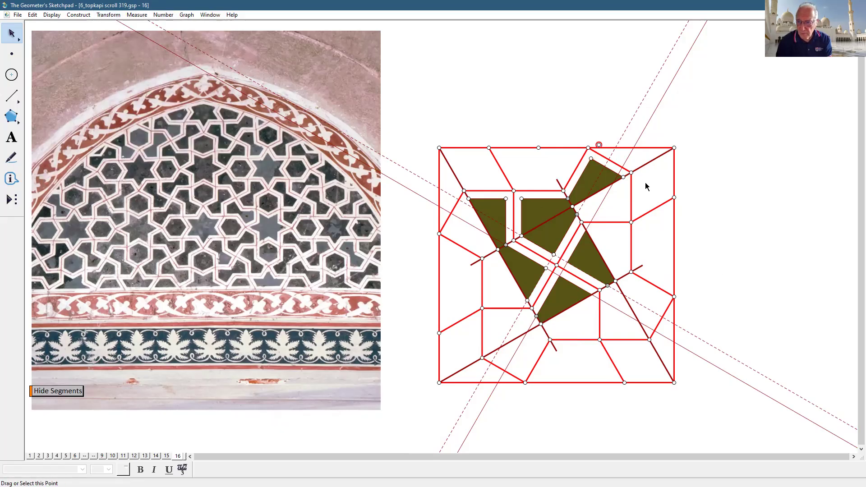
pyautogui.click(619, 164)
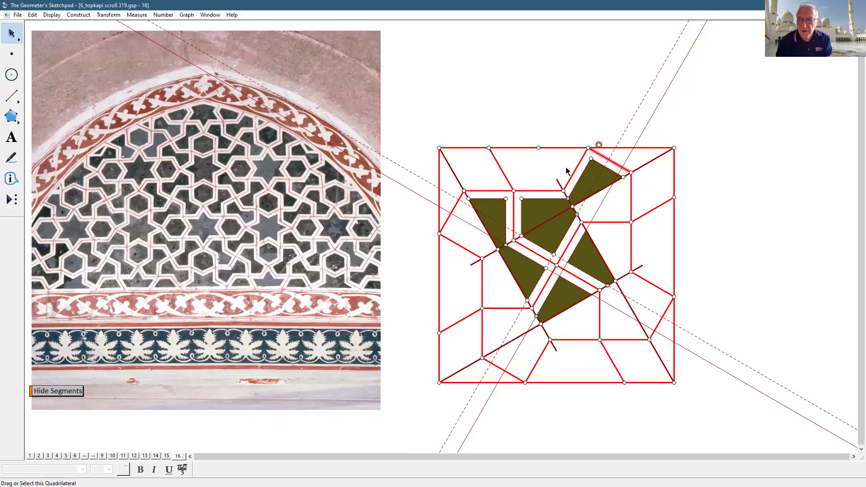
pyautogui.click(78, 15)
pyautogui.click(97, 88)
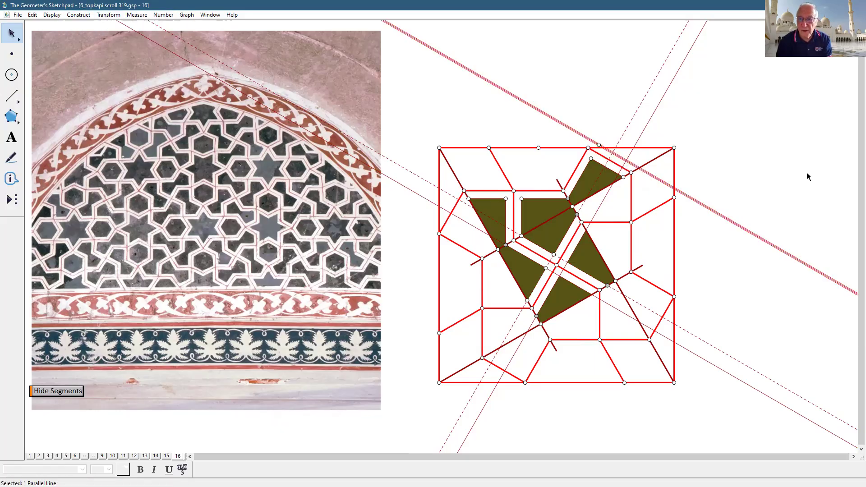
# Step: Draw a segment along the parallel across the square's upper-right corner and fill the corner triangle it cuts off with a polygon
pyautogui.click(12, 96)
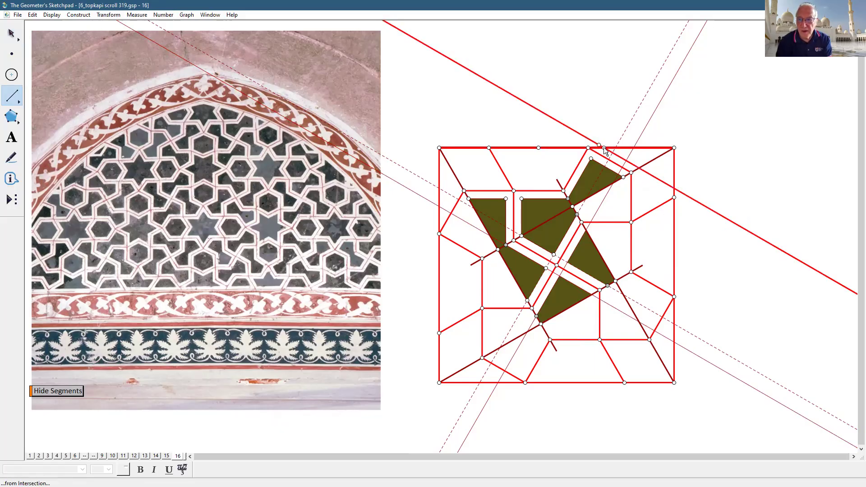
pyautogui.moveTo(603, 147)
pyautogui.mouseDown()
pyautogui.moveTo(631, 173)
pyautogui.moveTo(639, 168)
pyautogui.mouseUp()
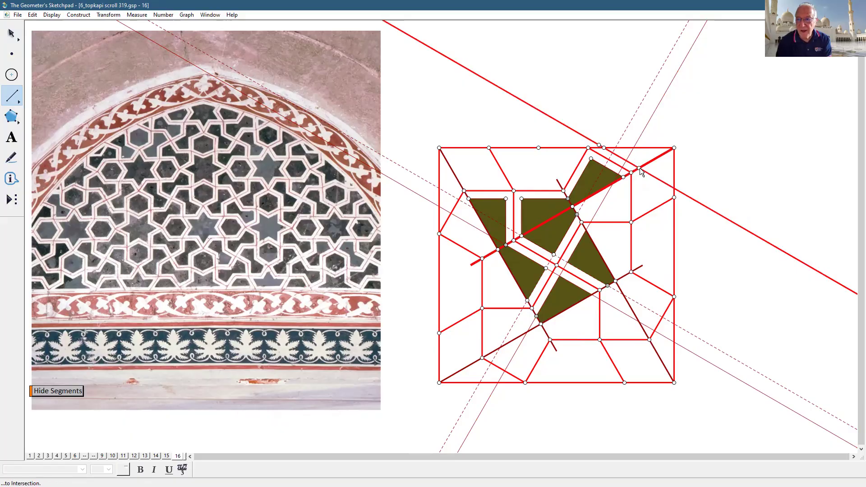
pyautogui.click(11, 116)
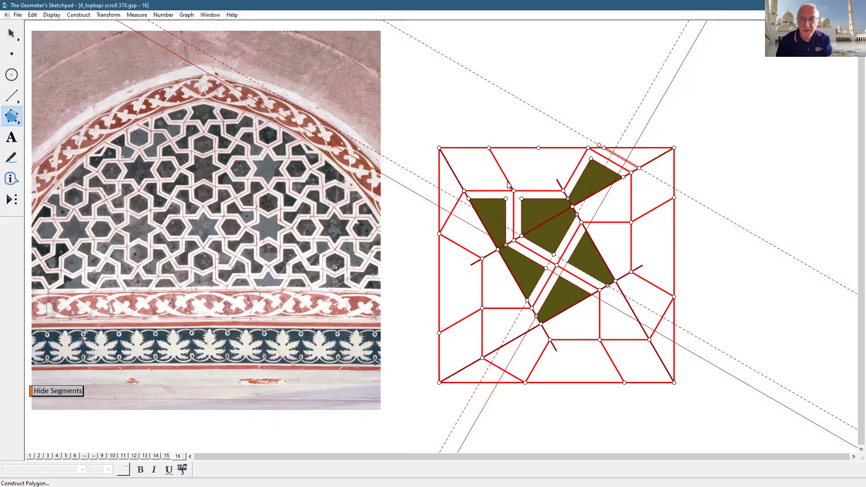
pyautogui.click(674, 148)
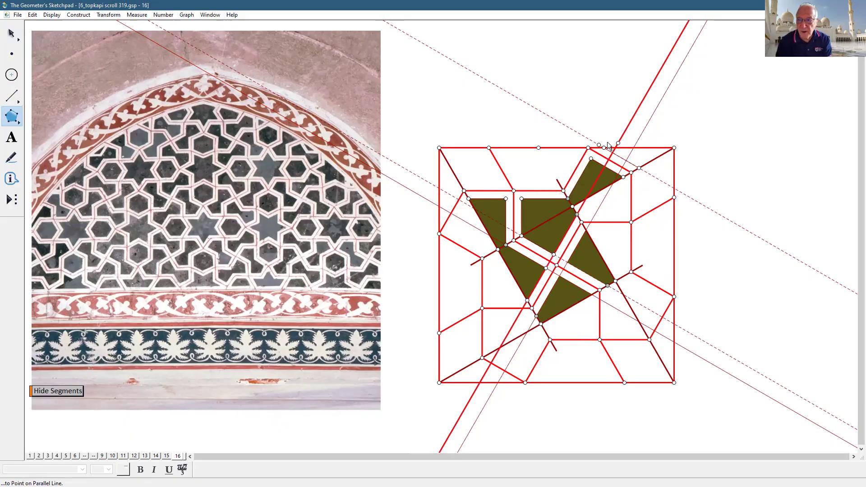
pyautogui.click(605, 148)
pyautogui.doubleClick(639, 168)
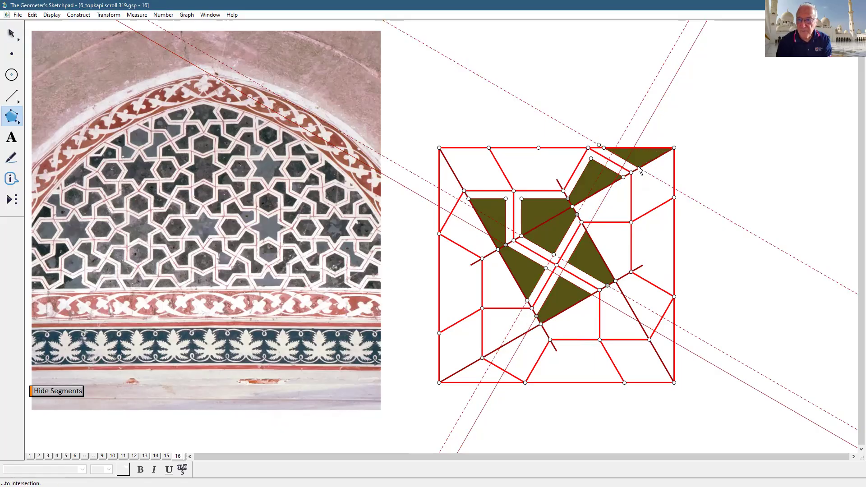
pyautogui.click(674, 148)
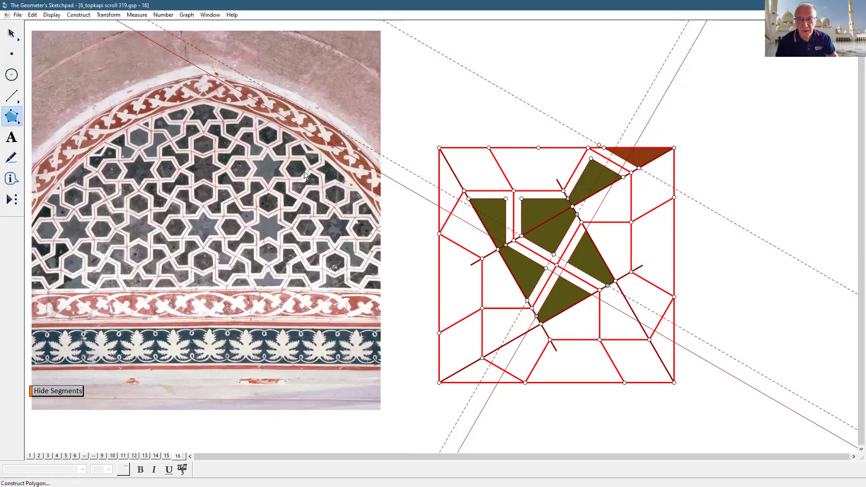
pyautogui.click(12, 33)
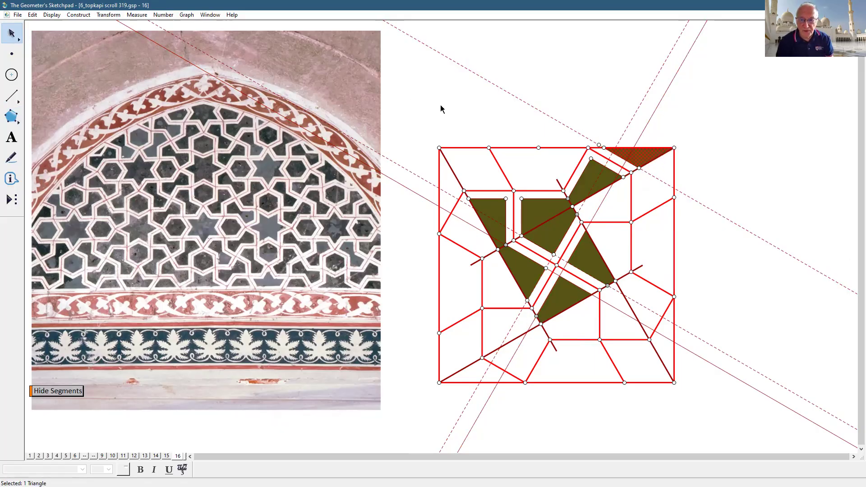
pyautogui.click(527, 62)
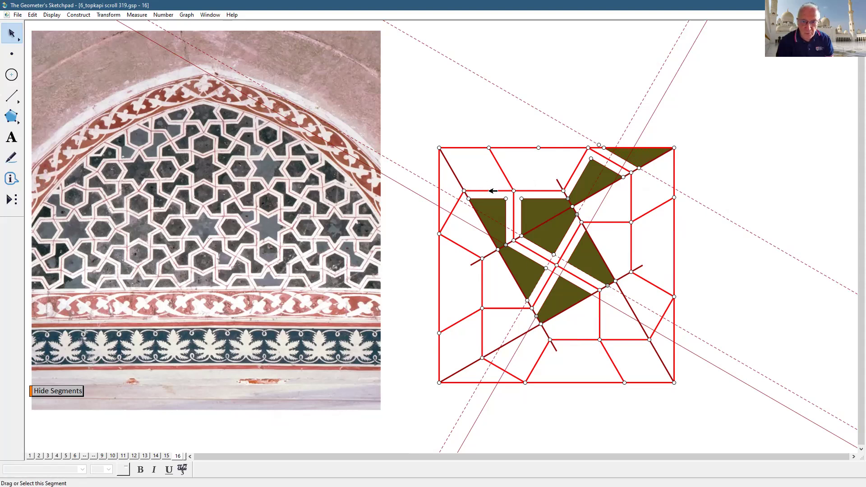
# Step: Reflect the upper-left shape's inner upper corner point across the horizontal red segment above it and construct a parallel to that segment through the image
pyautogui.click(506, 199)
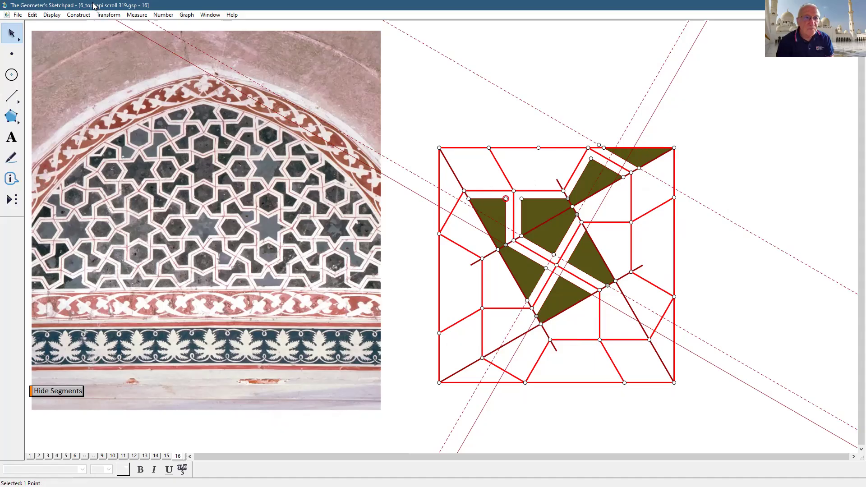
pyautogui.click(102, 16)
pyautogui.click(124, 117)
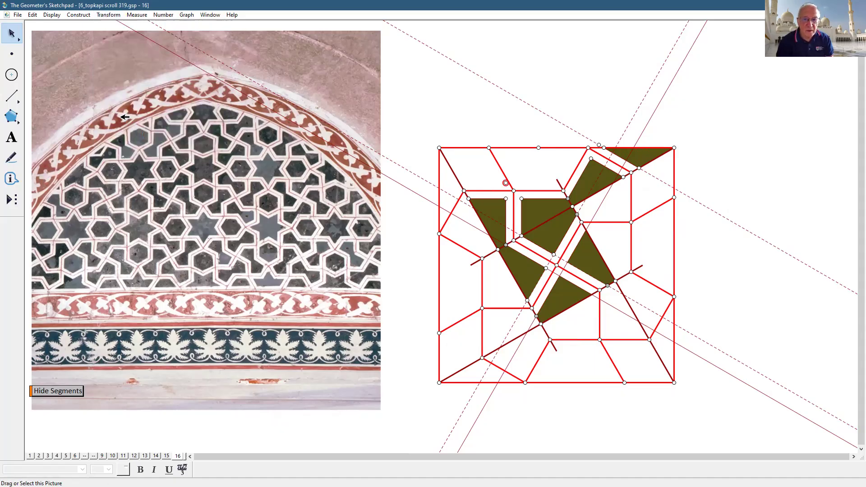
pyautogui.click(428, 95)
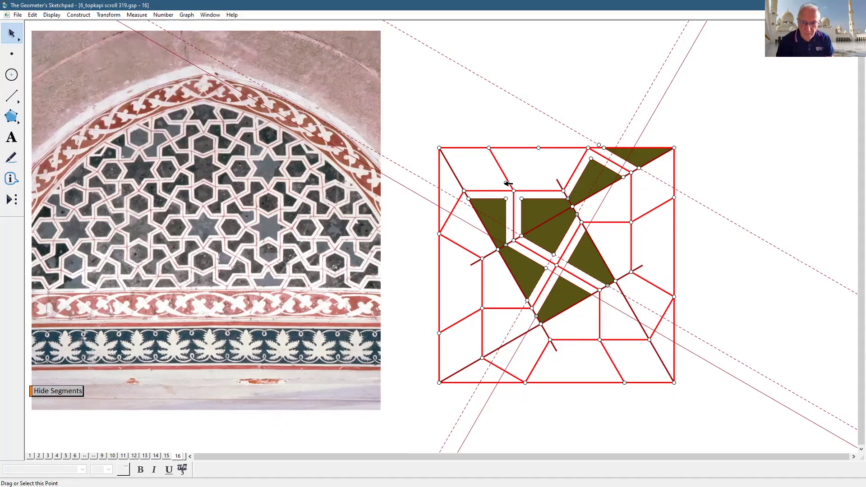
pyautogui.click(506, 183)
pyautogui.click(498, 191)
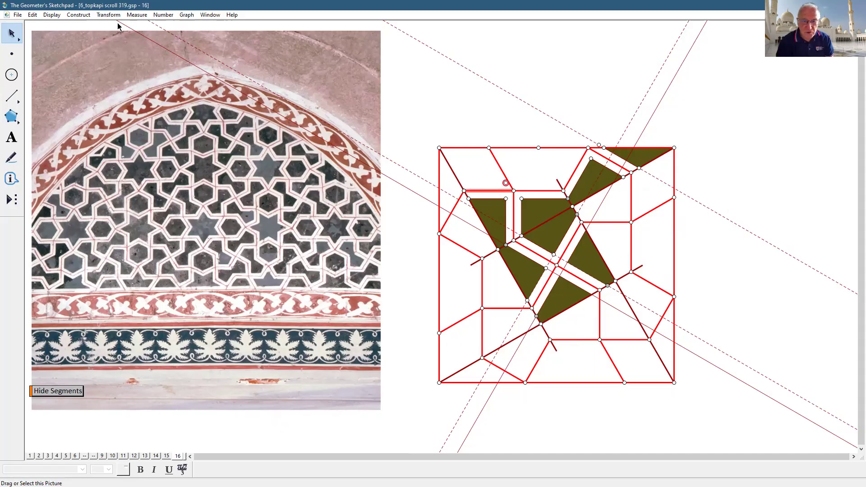
pyautogui.click(77, 15)
pyautogui.click(81, 89)
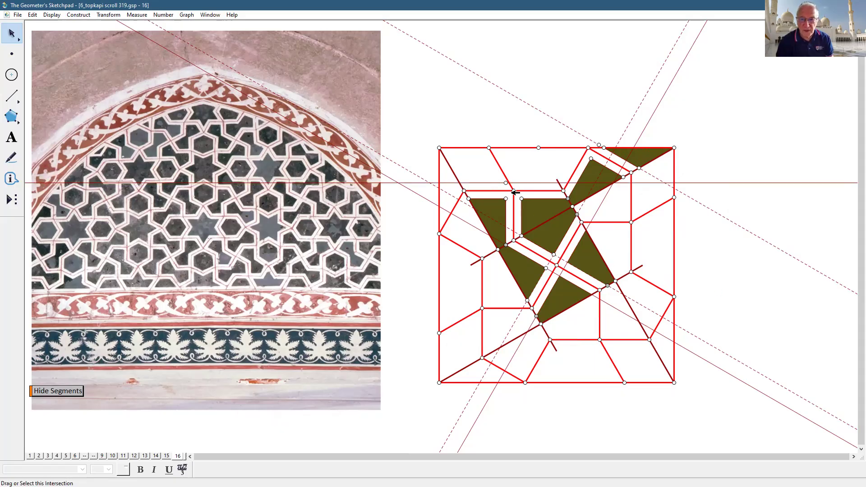
# Step: Construct the angle bisector at the inner lower corner of the square's upper-left cell, between its slanted side and horizontal base
pyautogui.click(491, 148)
pyautogui.click(514, 191)
pyautogui.click(465, 190)
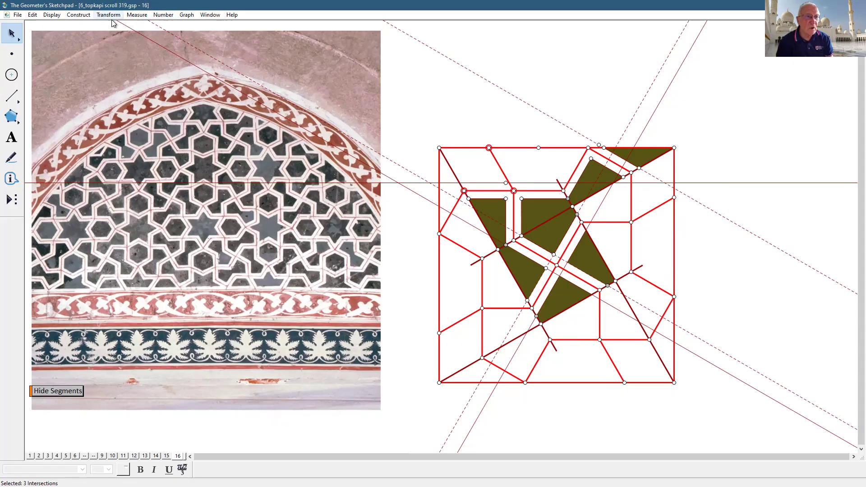
pyautogui.click(79, 15)
pyautogui.click(91, 110)
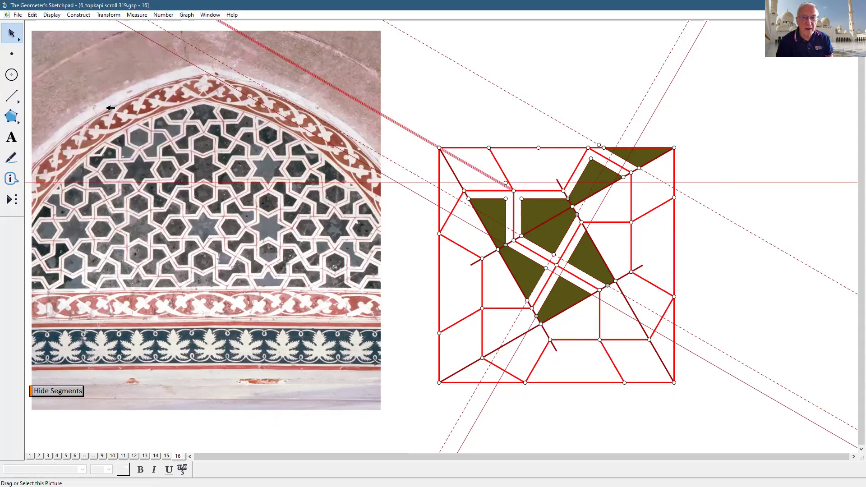
pyautogui.click(477, 163)
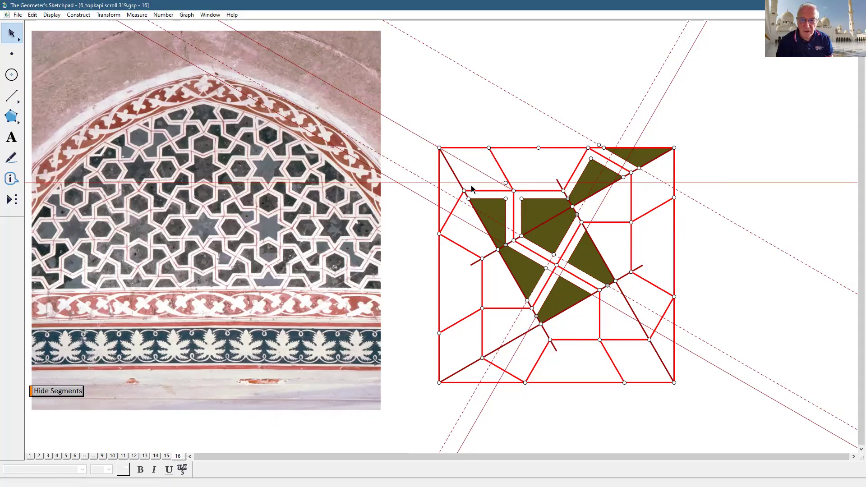
# Step: Reflect the horizontal parallel line across the angle bisector and hide the reflected corner point on it
pyautogui.click(472, 183)
pyautogui.click(101, 15)
pyautogui.click(114, 119)
pyautogui.click(481, 116)
pyautogui.click(506, 183)
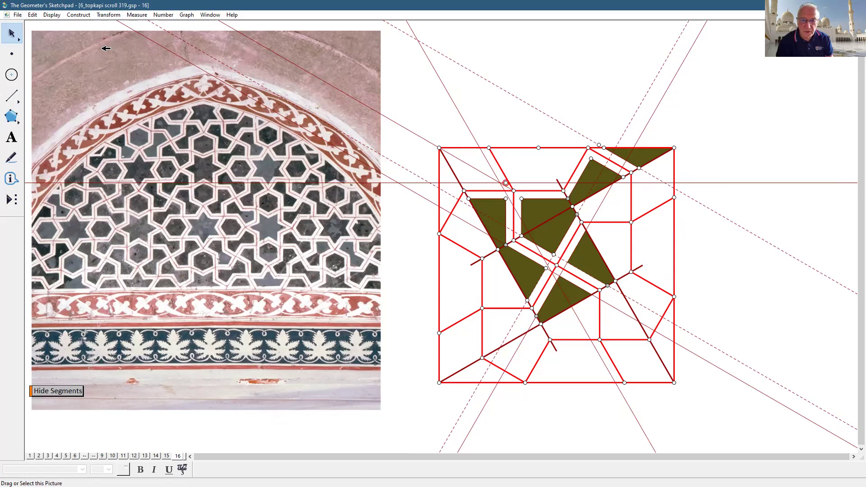
pyautogui.click(52, 15)
pyautogui.click(72, 68)
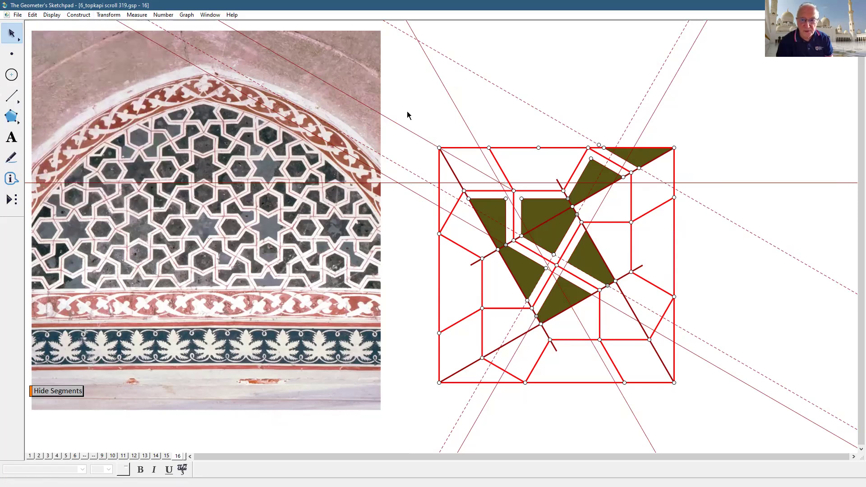
# Step: Draw segments for the slanted side and base of the upper-left corner cell's inner shape along the two construction lines
pyautogui.click(12, 95)
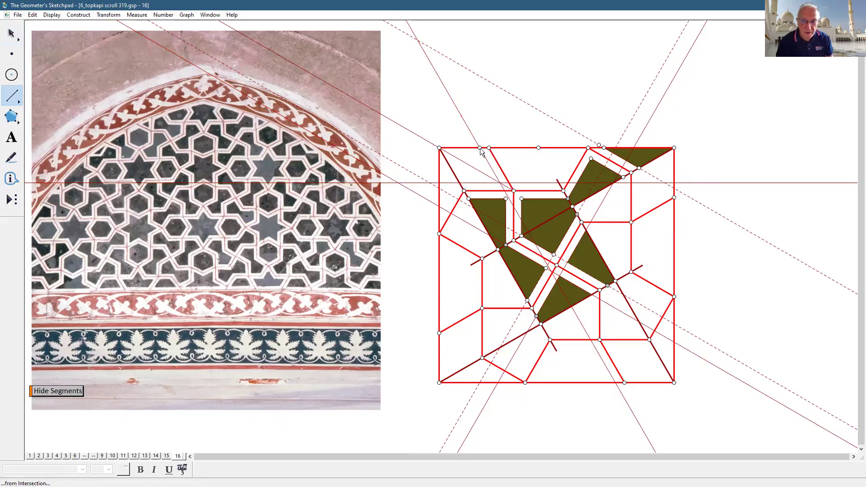
pyautogui.click(480, 148)
pyautogui.click(498, 183)
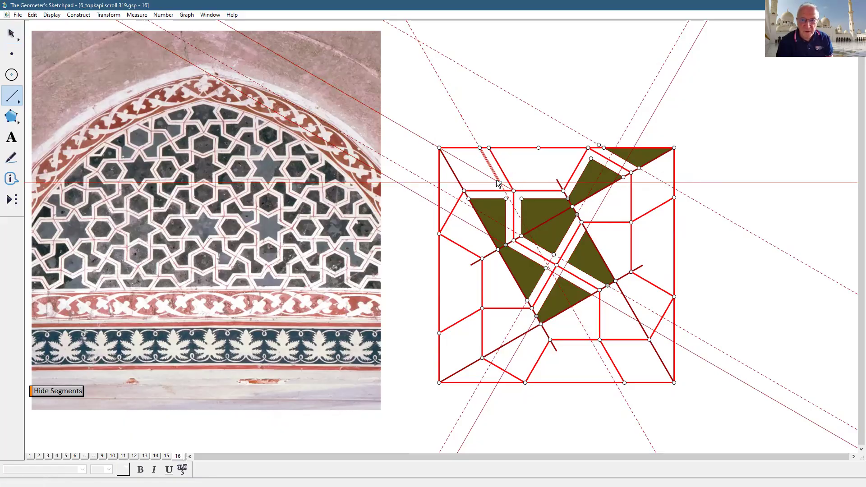
pyautogui.click(460, 183)
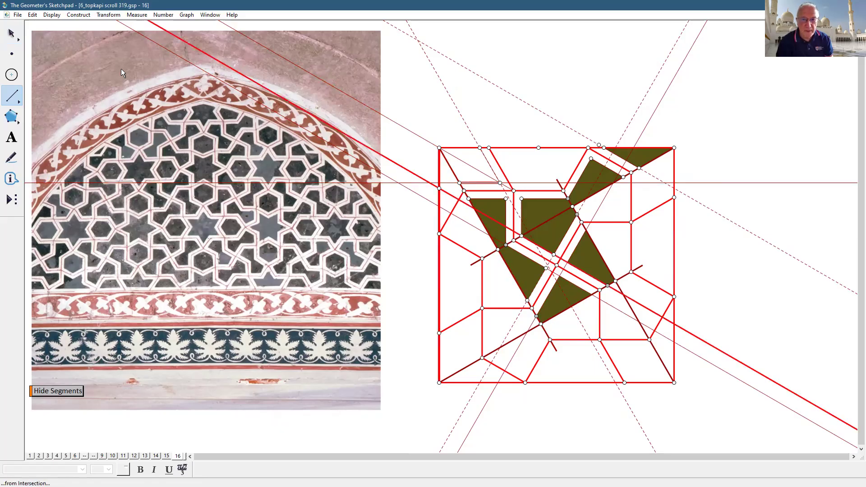
# Step: Fill the quadrilateral in the square's upper-left corner with a polygon through its four corner points, then deselect it
pyautogui.click(11, 116)
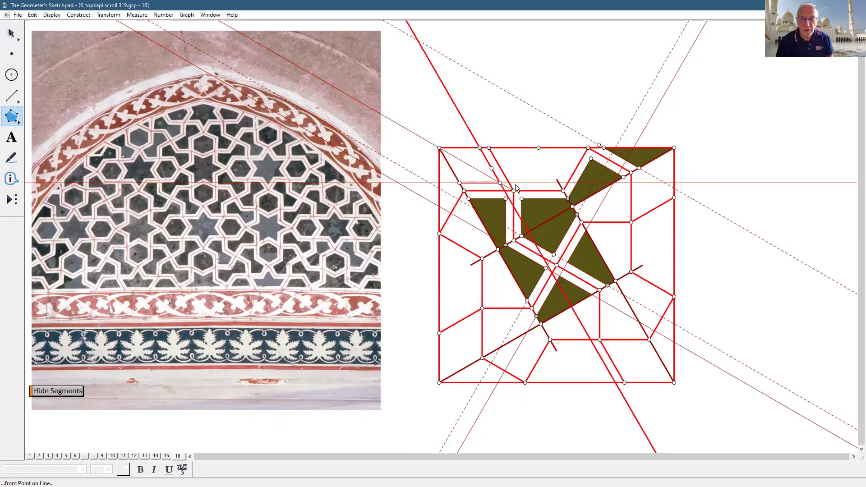
pyautogui.click(480, 147)
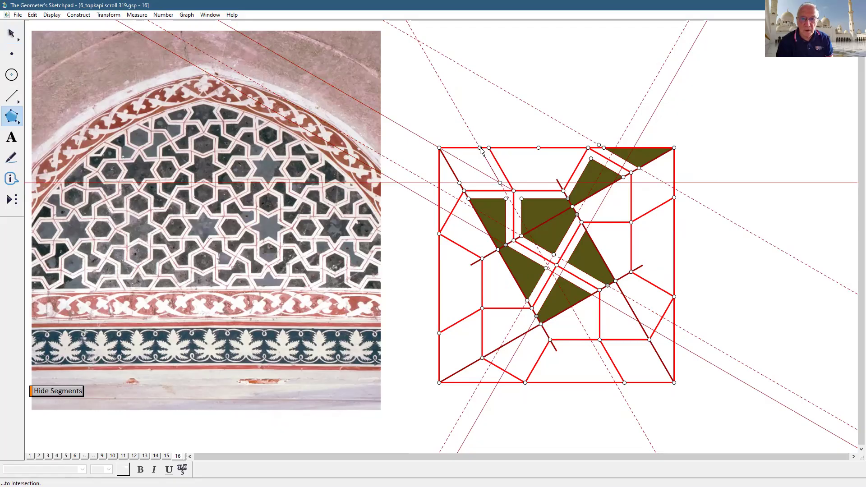
pyautogui.click(440, 150)
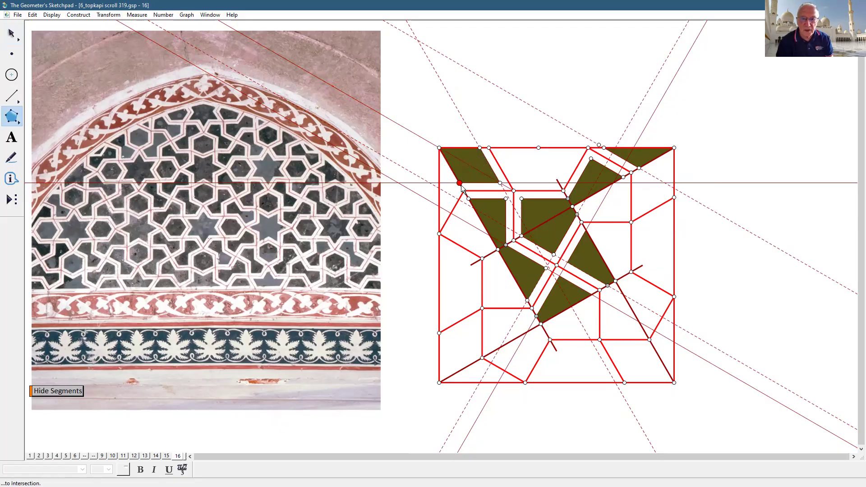
pyautogui.click(500, 183)
pyautogui.click(11, 33)
pyautogui.click(592, 90)
# Step: Reflect the dashed line along the upper-left quadrilateral's slanted side across the adjacent slanted red segment
pyautogui.click(505, 173)
pyautogui.click(500, 158)
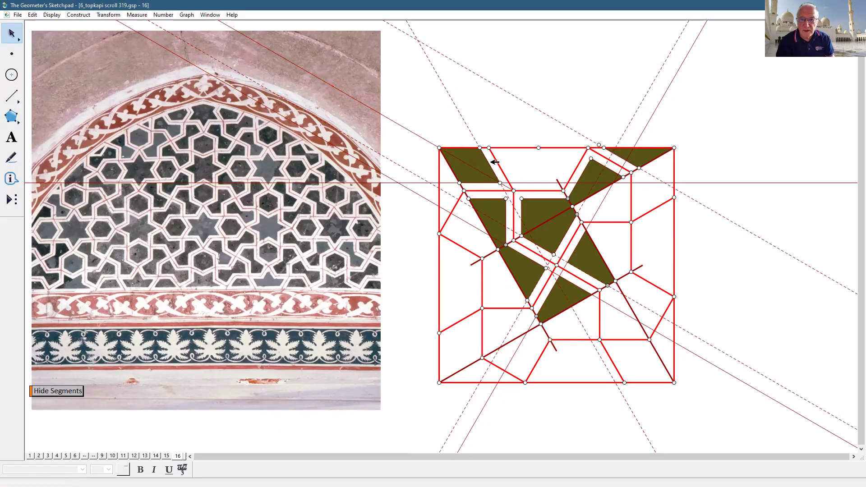
pyautogui.click(502, 167)
pyautogui.click(465, 125)
pyautogui.click(112, 14)
pyautogui.click(143, 117)
pyautogui.click(522, 123)
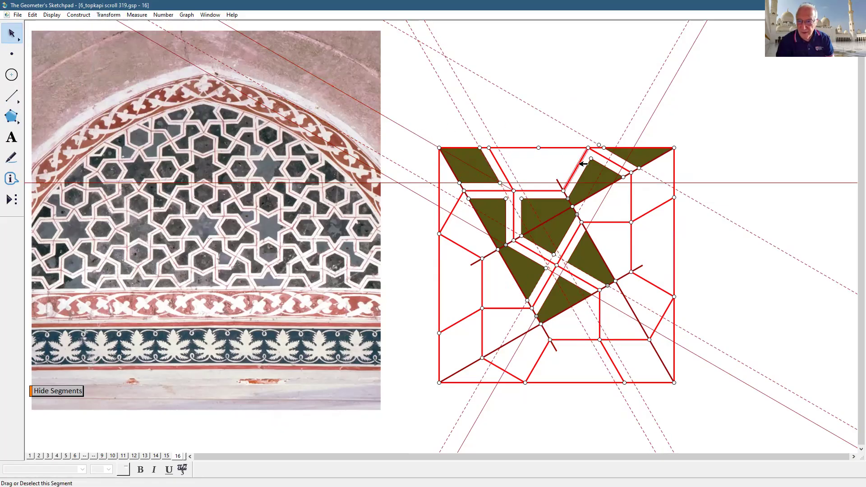
# Step: Reflect the upper-right shape's topmost corner point across the slanted red segment beside it and construct a parallel to that segment through the image
pyautogui.click(592, 158)
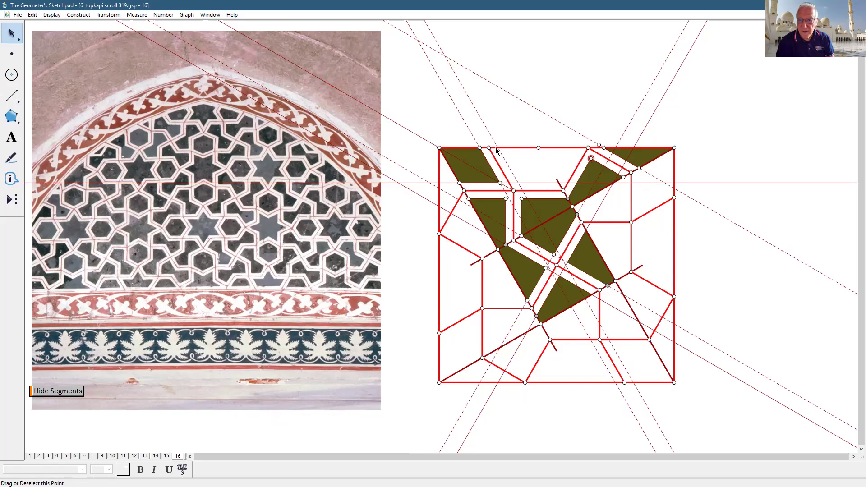
pyautogui.click(106, 15)
pyautogui.click(120, 116)
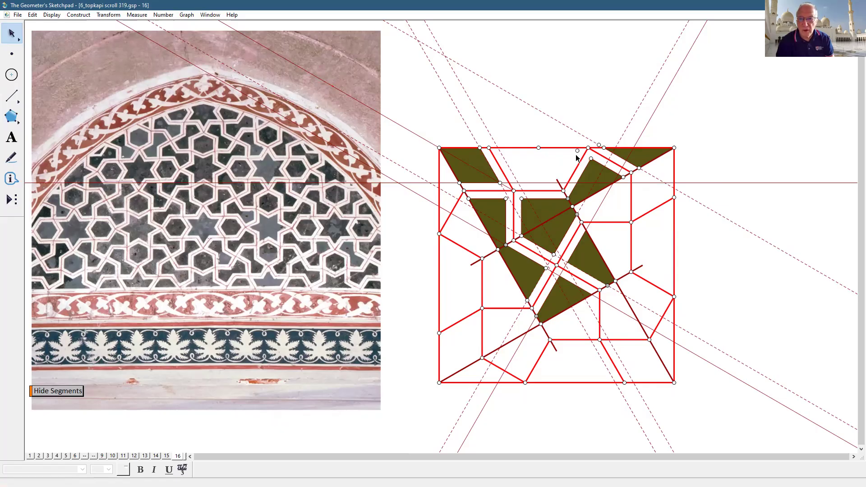
pyautogui.click(548, 182)
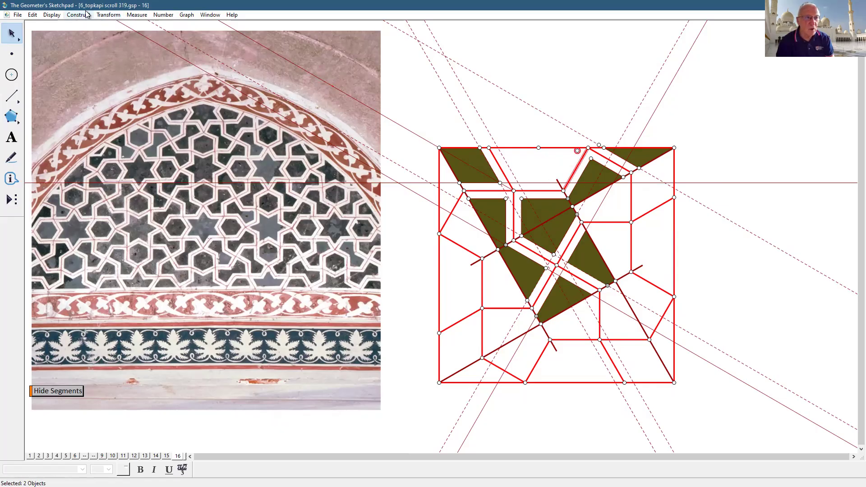
pyautogui.click(98, 87)
pyautogui.click(775, 166)
# Step: Draw segments for the two slanted sides and the base of the inner shape in the square's upper middle cell
pyautogui.click(12, 94)
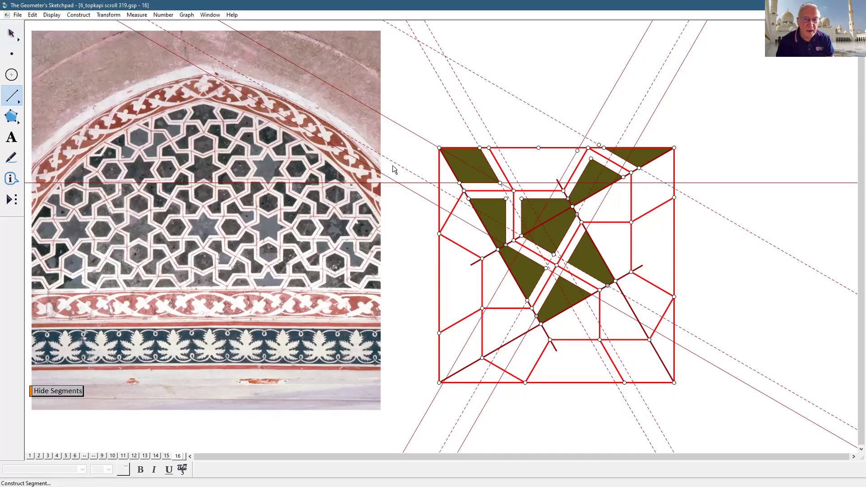
pyautogui.click(498, 148)
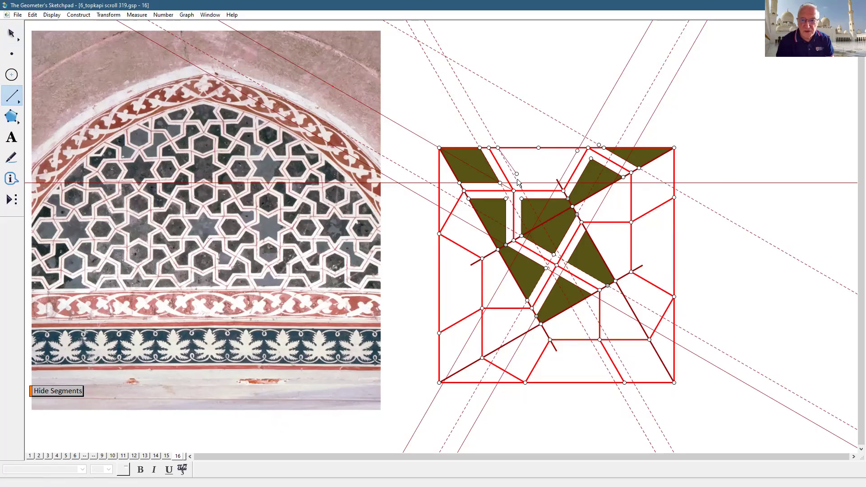
pyautogui.click(519, 183)
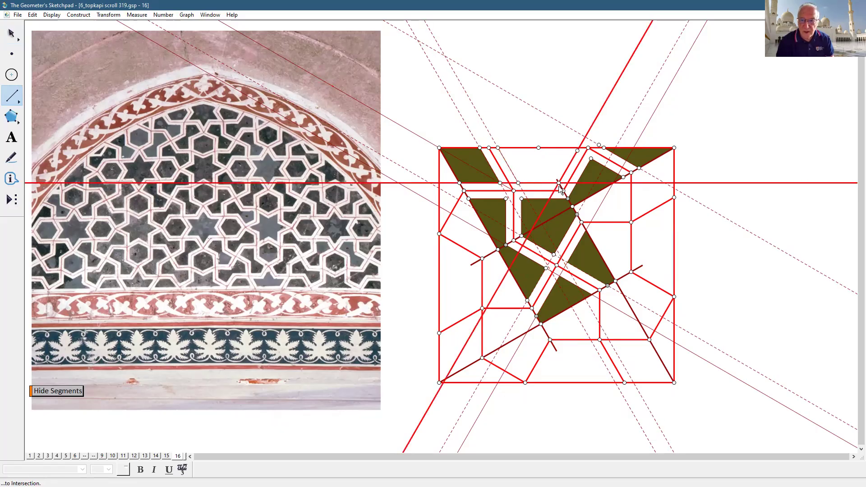
pyautogui.click(559, 182)
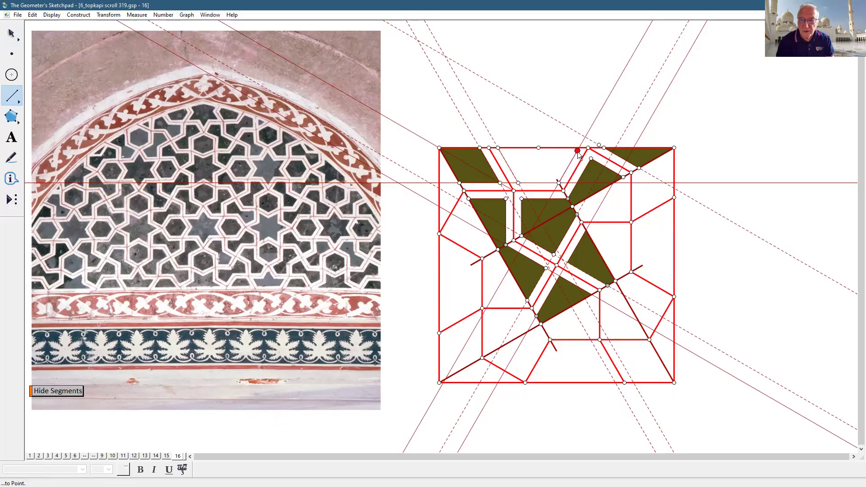
pyautogui.click(579, 150)
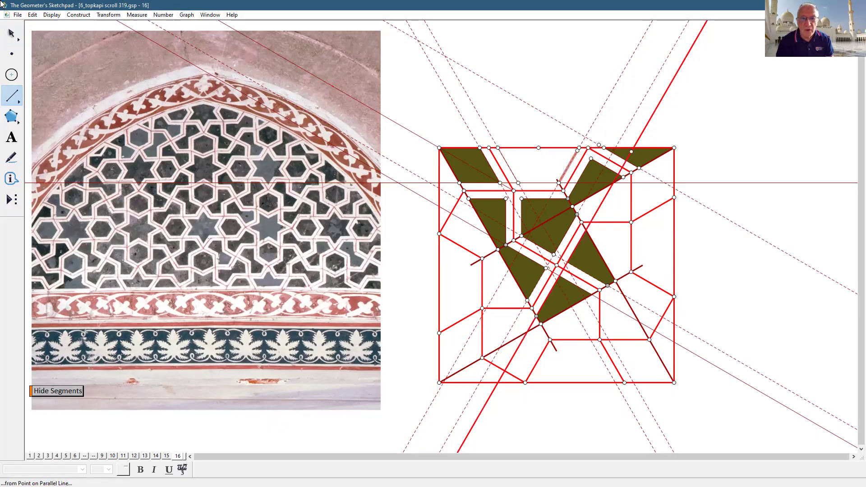
pyautogui.click(4, 32)
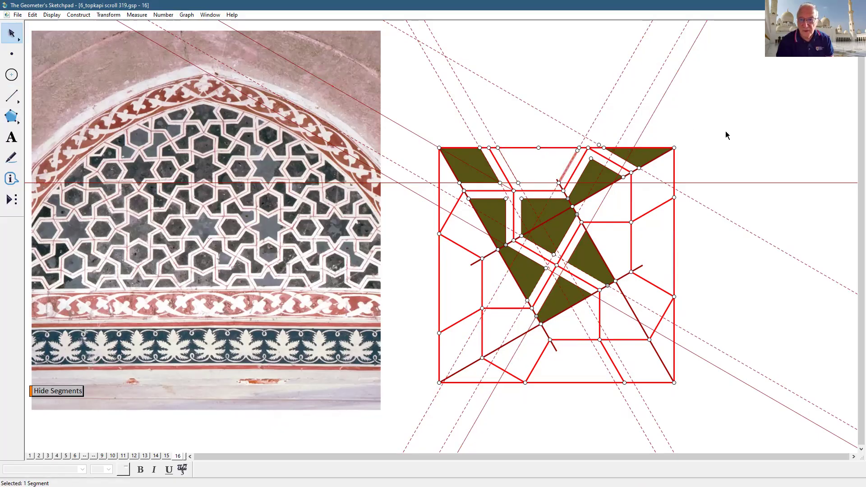
# Step: Fill the inner shape in the square's upper middle cell with a polygon through its four corner points, then deselect it
pyautogui.click(11, 117)
pyautogui.click(499, 148)
pyautogui.click(518, 183)
pyautogui.click(559, 182)
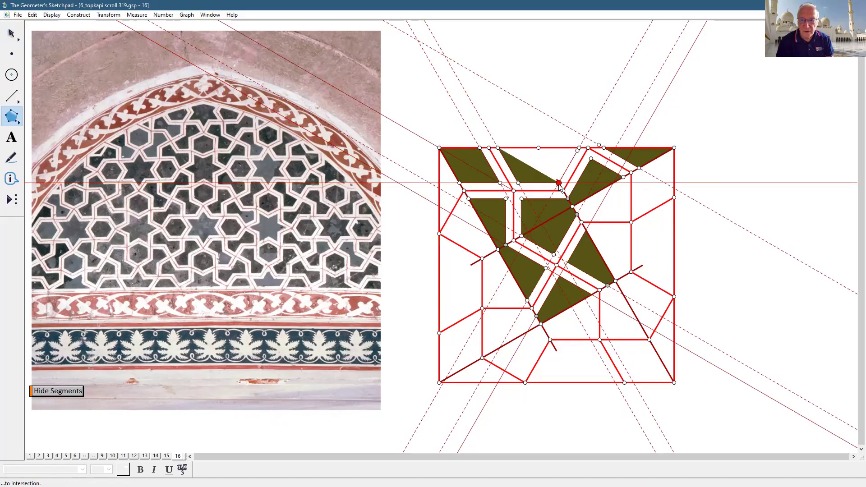
pyautogui.click(579, 148)
pyautogui.click(499, 148)
pyautogui.click(4, 35)
pyautogui.click(771, 223)
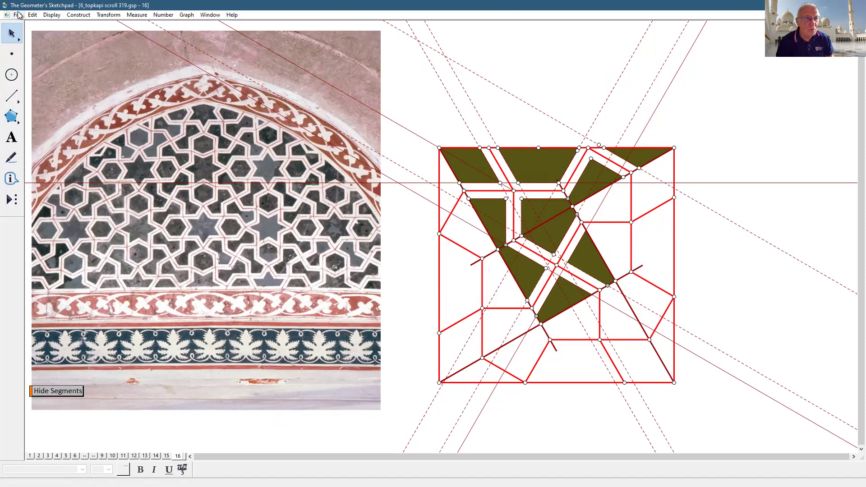
# Step: Add a new page to the document as a duplicate of page 16
pyautogui.click(70, 109)
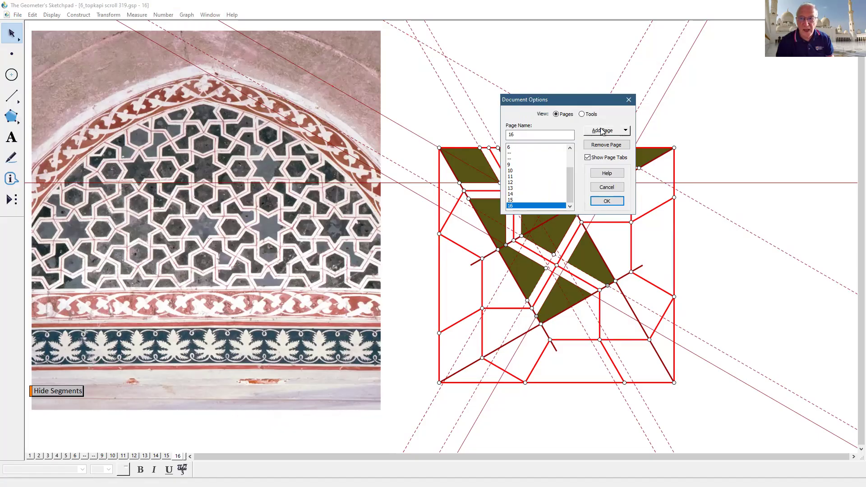
pyautogui.click(601, 131)
pyautogui.moveTo(614, 154)
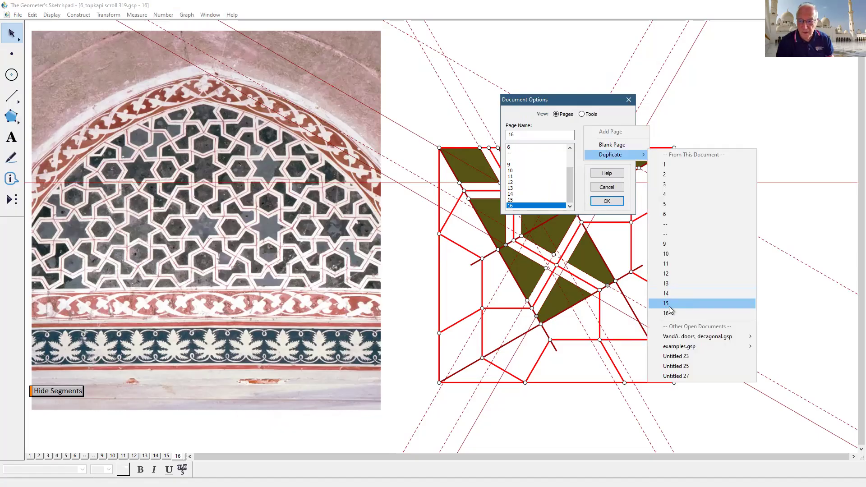
pyautogui.click(607, 202)
# Step: Hide the nine solid and dashed construction lines crossing the drawing, along with the dark diagonal guide segments of the square
pyautogui.moveTo(398, 420); pyautogui.dragTo(855, 451)
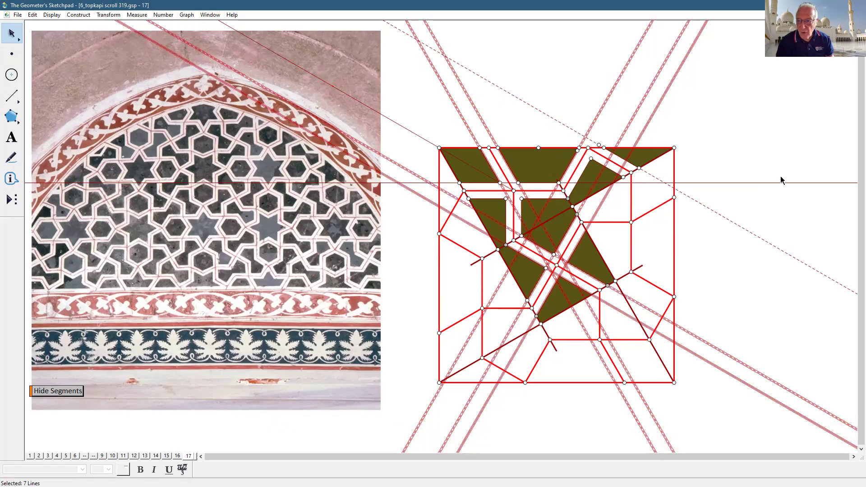
pyautogui.moveTo(741, 365); pyautogui.dragTo(741, 420)
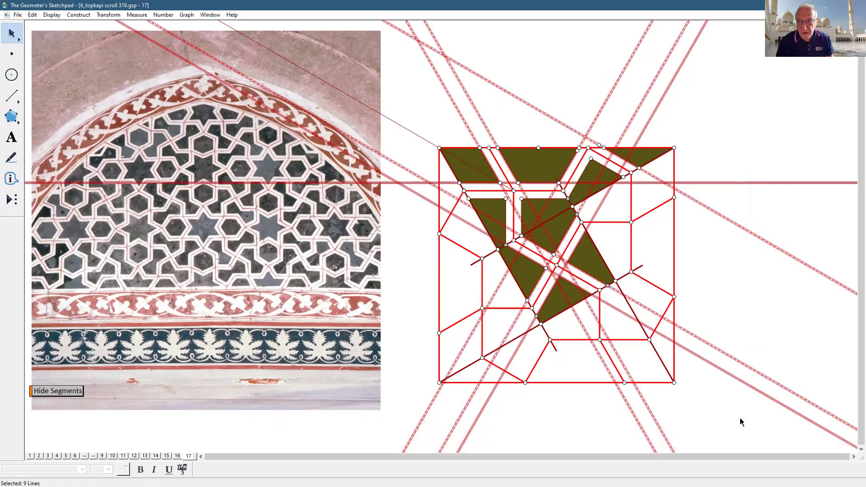
pyautogui.click(52, 15)
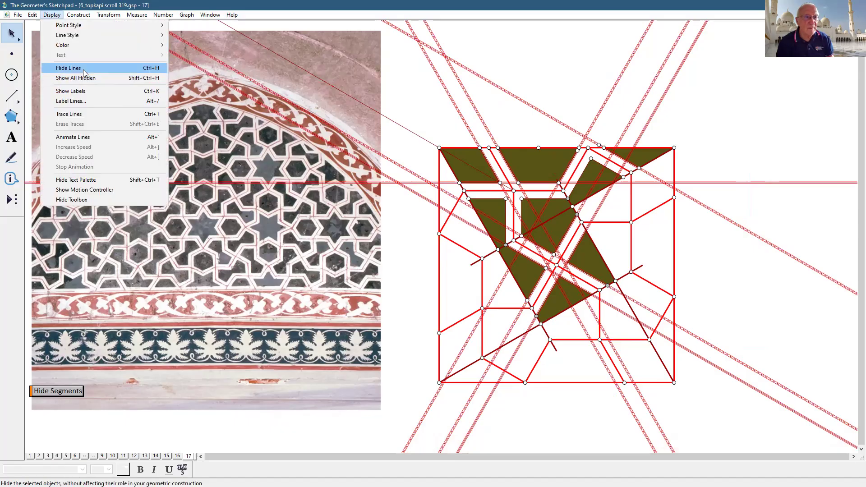
pyautogui.click(84, 69)
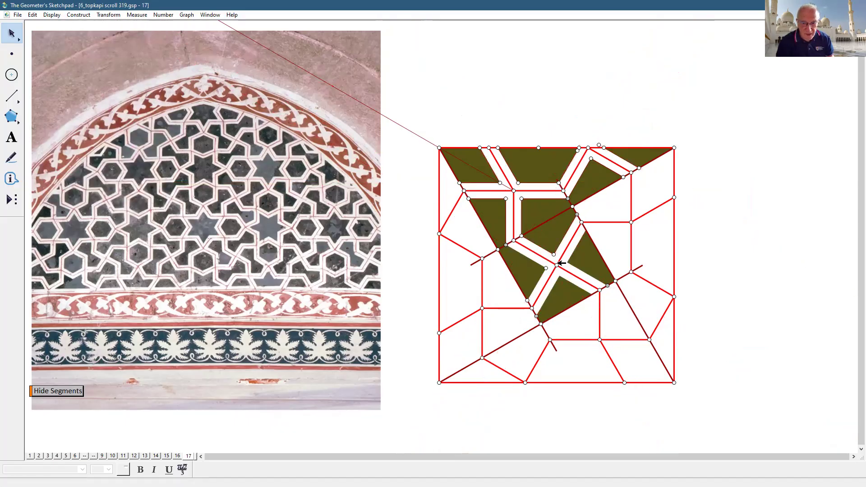
pyautogui.click(578, 252)
pyautogui.click(662, 241)
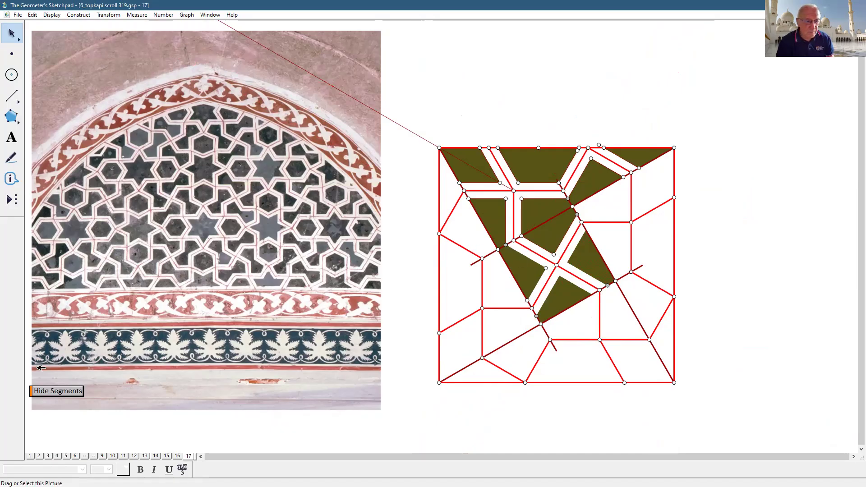
pyautogui.click(47, 392)
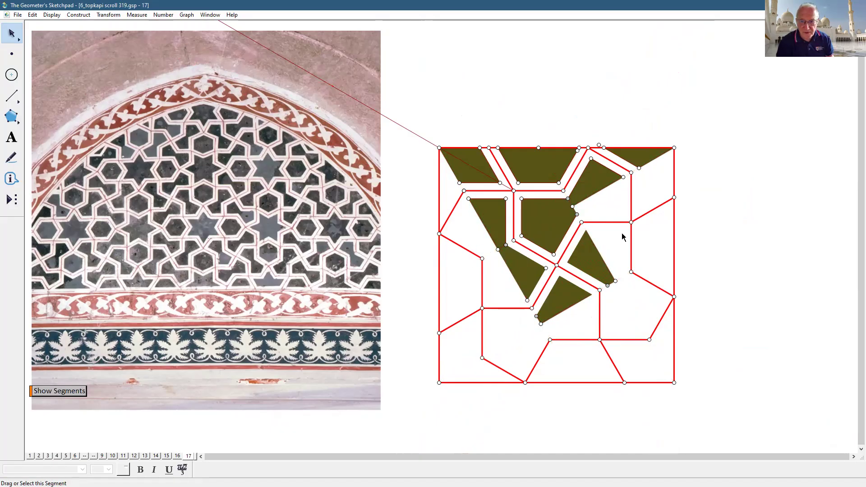
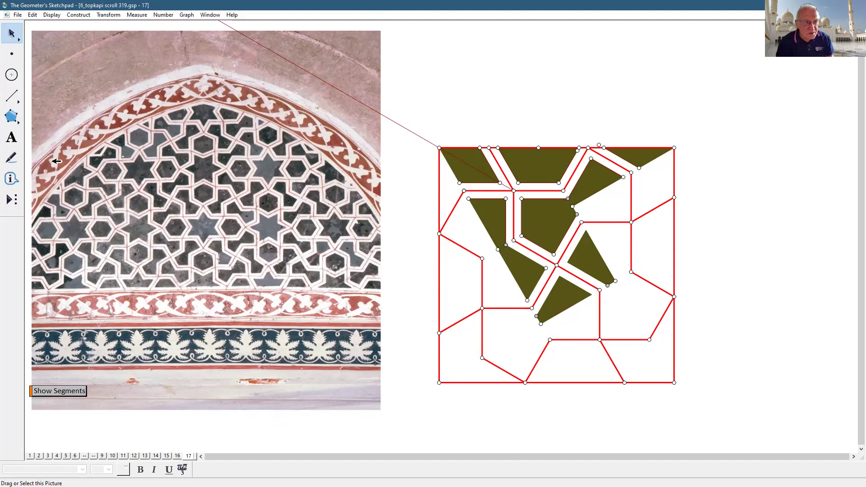
# Step: Draw segments along the two sides of the lower-left olive shape that face the red lines, then deselect
pyautogui.click(12, 96)
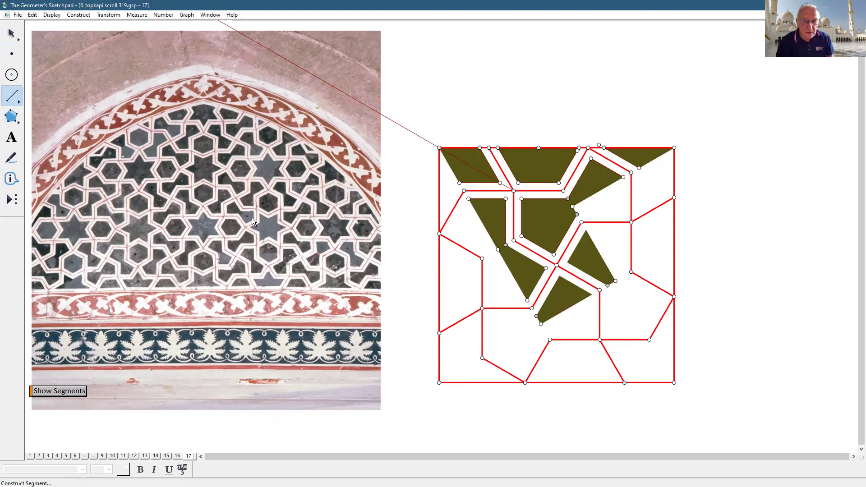
pyautogui.click(506, 246)
pyautogui.click(546, 268)
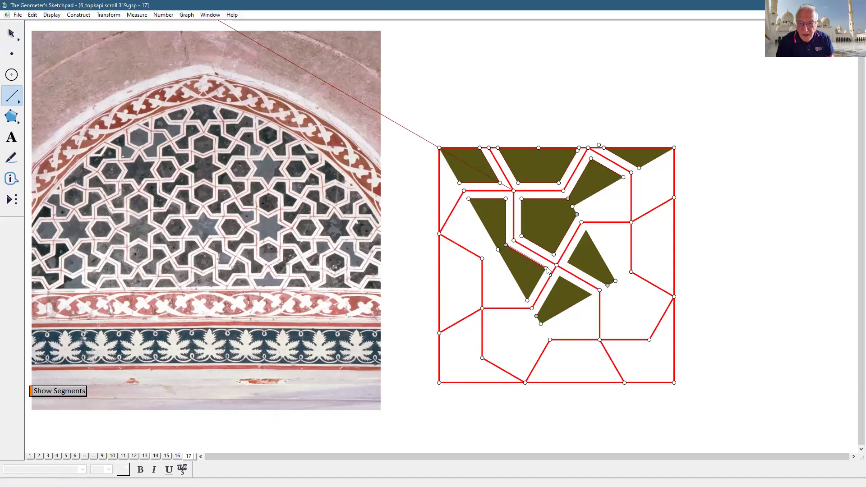
pyautogui.click(528, 301)
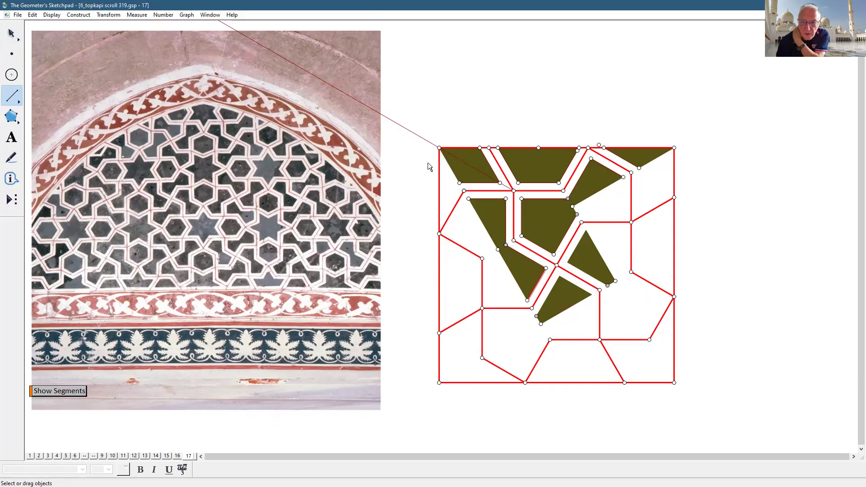
pyautogui.press('Escape')
pyautogui.click(783, 235)
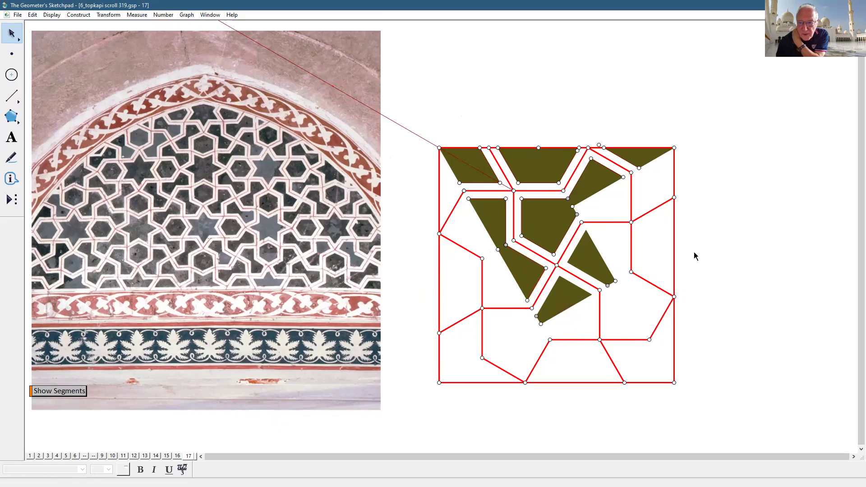
# Step: Reflect the central shape's lowest corner point across the slanted red segment beside it, keeping the diagonal guide segments hidden
pyautogui.doubleClick(576, 234)
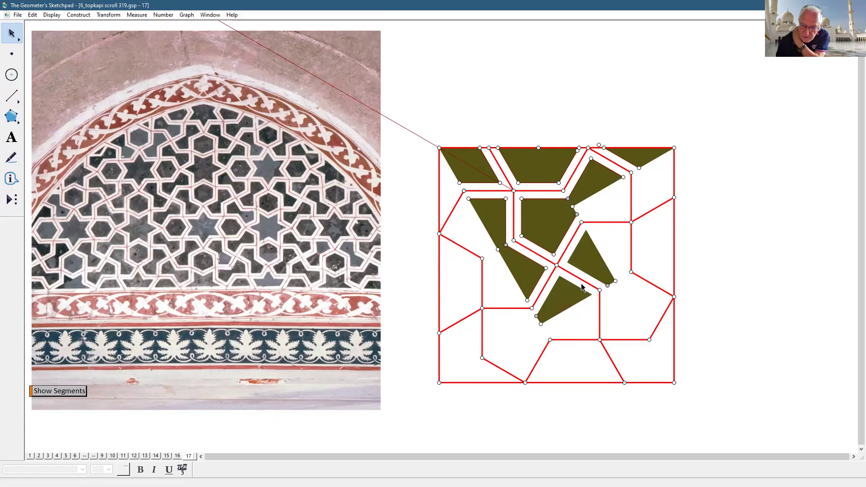
pyautogui.click(554, 255)
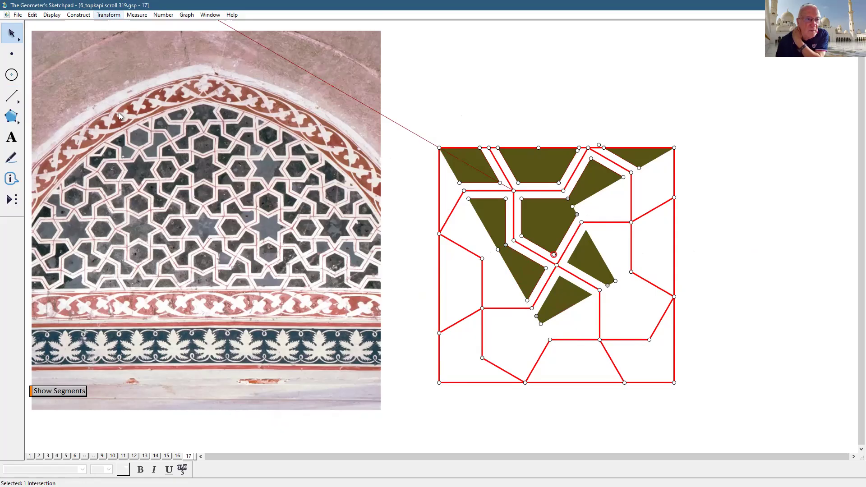
pyautogui.click(108, 14)
pyautogui.click(120, 118)
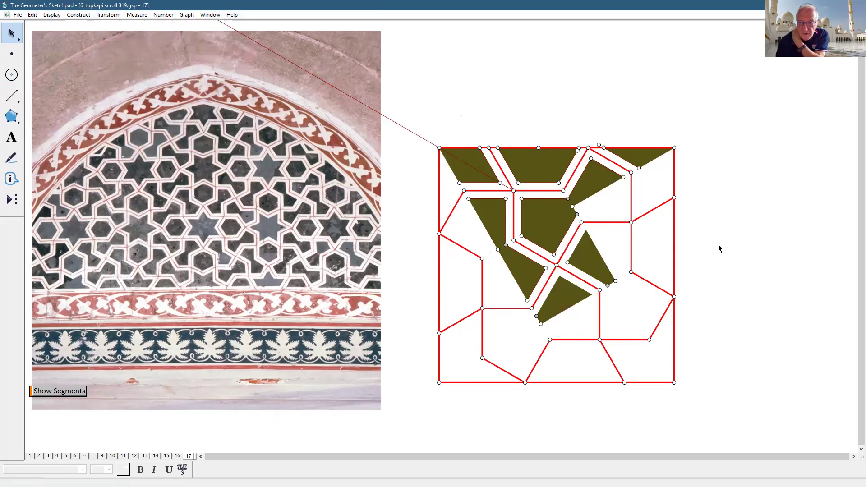
pyautogui.click(65, 396)
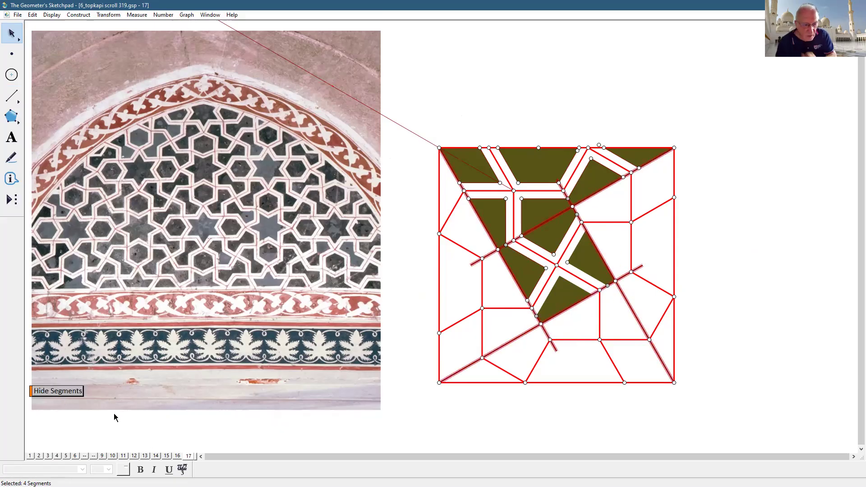
pyautogui.hotkey('ctrl', 'h')
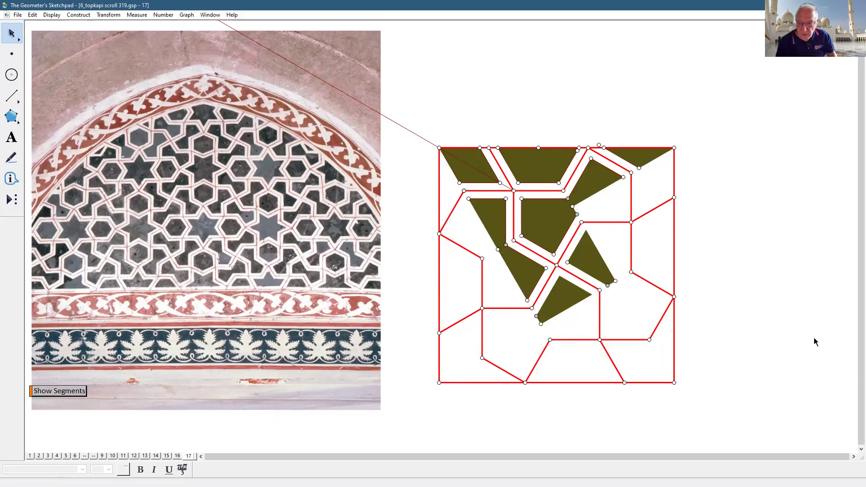
# Step: Draw a segment along the lower side of the olive shape right of the square's centre, starting at the reflected corner point
pyautogui.click(12, 95)
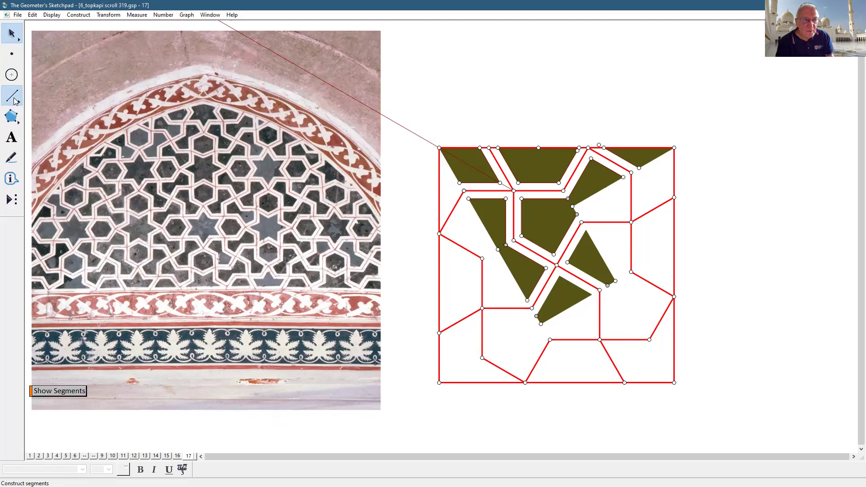
pyautogui.click(608, 286)
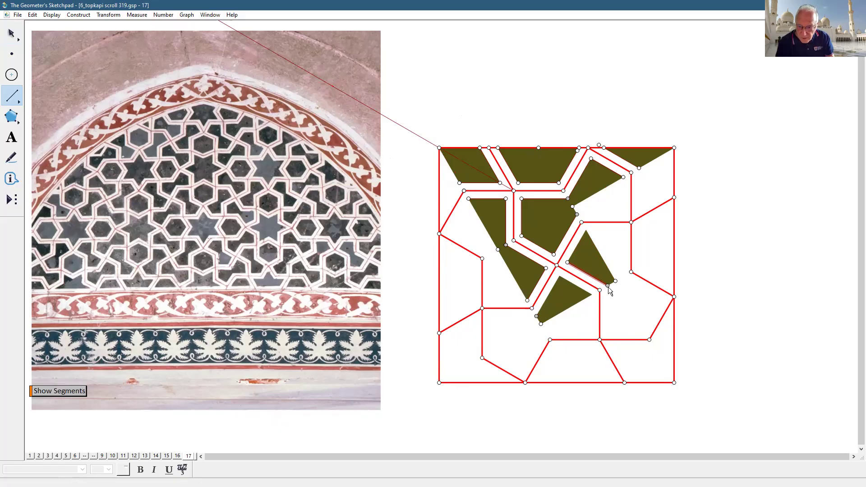
pyautogui.click(12, 34)
pyautogui.click(692, 158)
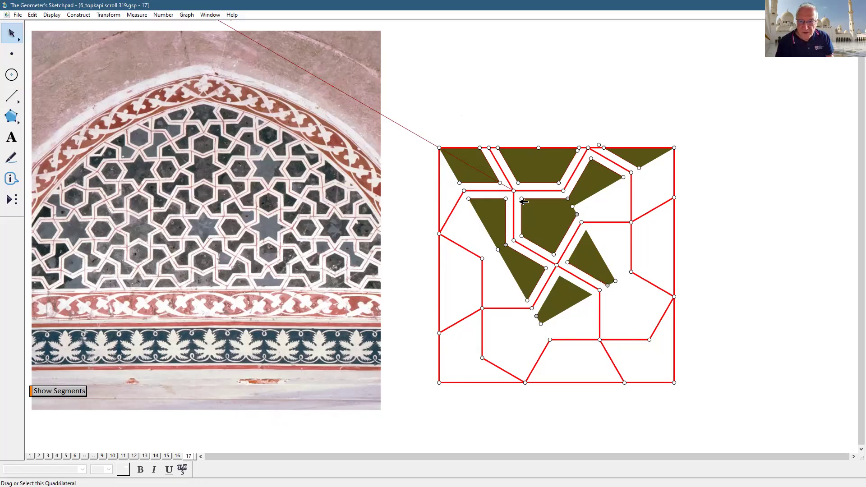
# Step: Hide the bisector ray running from the square's upper-left cell across the photo
pyautogui.click(416, 135)
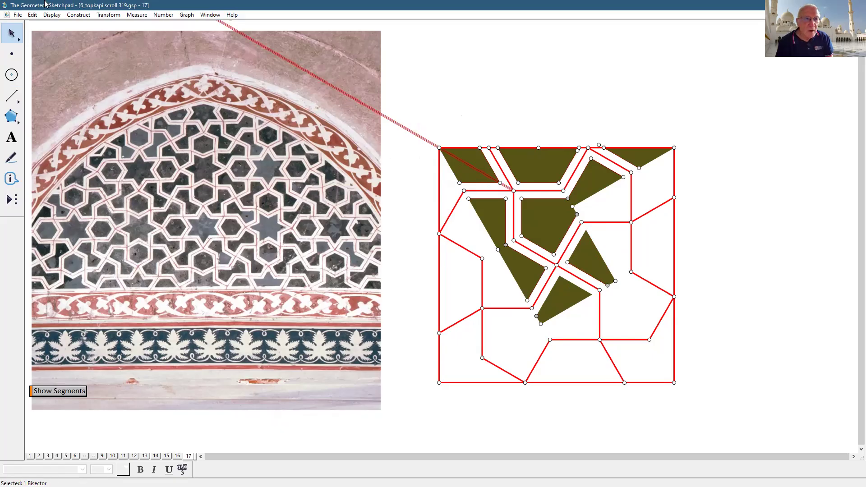
pyautogui.click(52, 15)
pyautogui.click(71, 69)
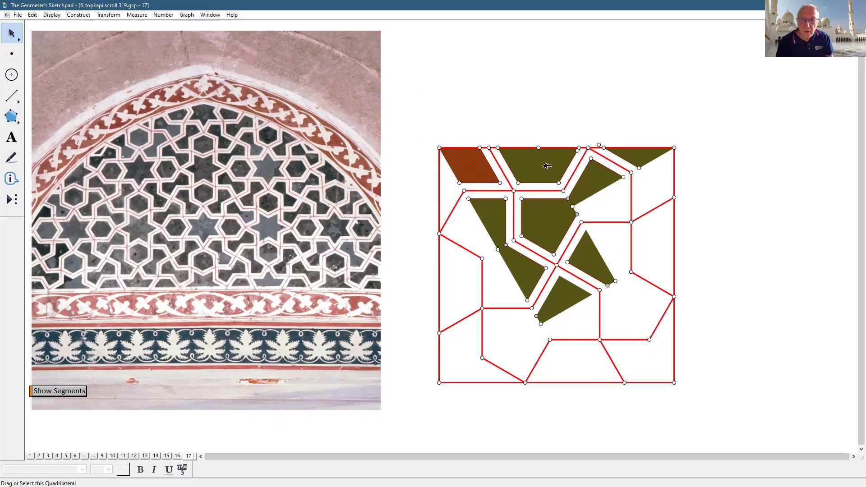
# Step: Select the six olive polygons in the upper part of the square, including only the upper part of the central shape
pyautogui.click(597, 175)
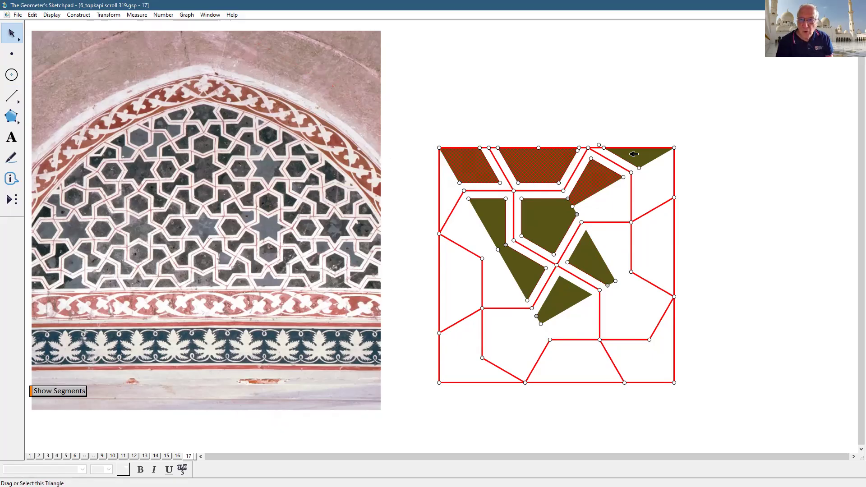
pyautogui.click(643, 154)
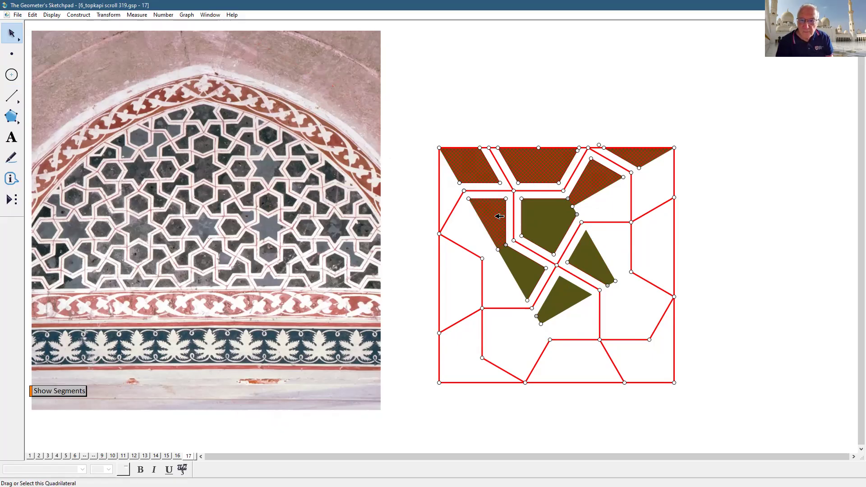
pyautogui.click(544, 209)
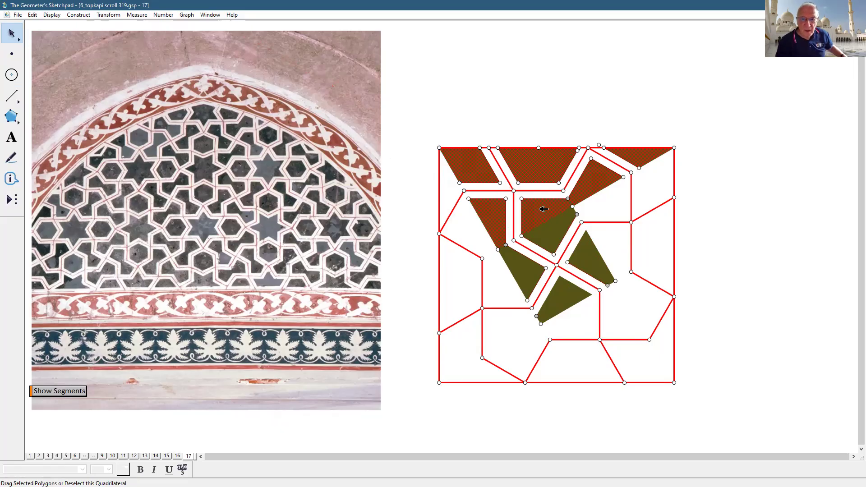
# Step: Add the upper corners of the left inner shape and the gap-side corners of the top-left and top-middle shapes to the selection
pyautogui.click(469, 198)
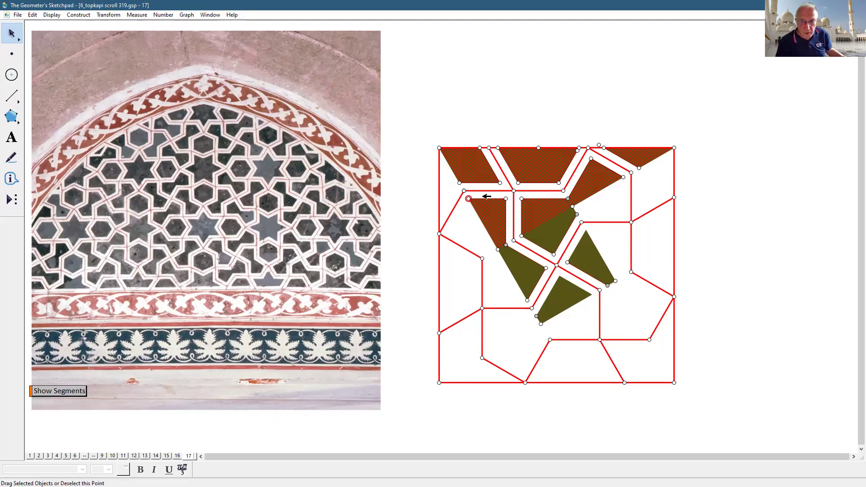
pyautogui.click(506, 198)
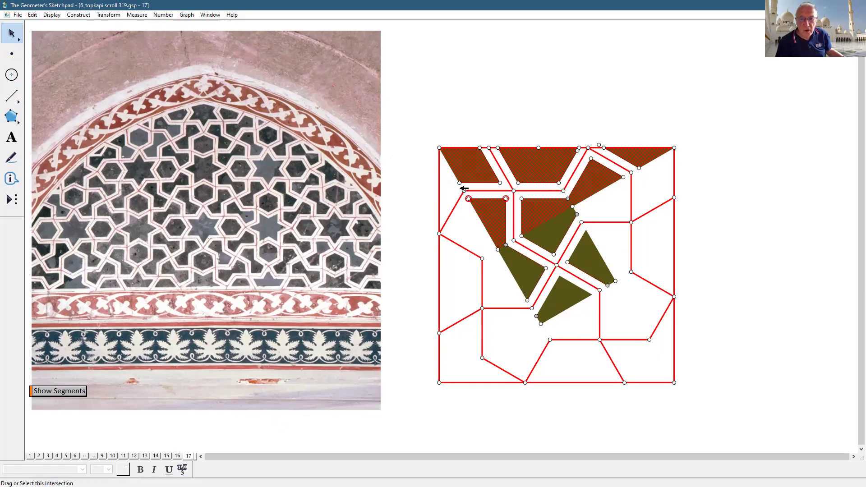
pyautogui.click(500, 183)
pyautogui.click(480, 148)
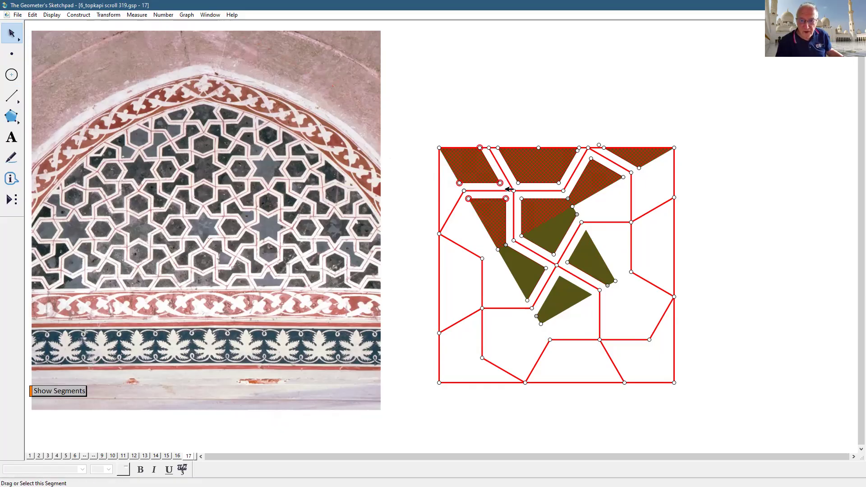
pyautogui.click(518, 183)
pyautogui.click(559, 182)
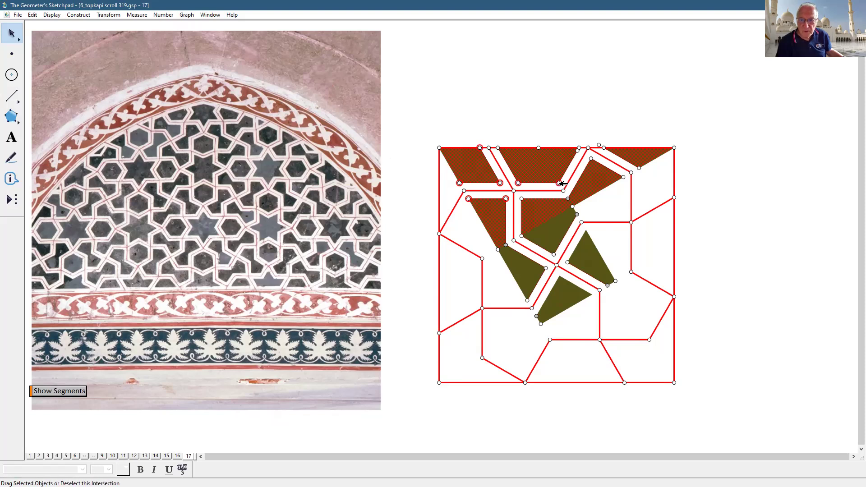
pyautogui.click(579, 148)
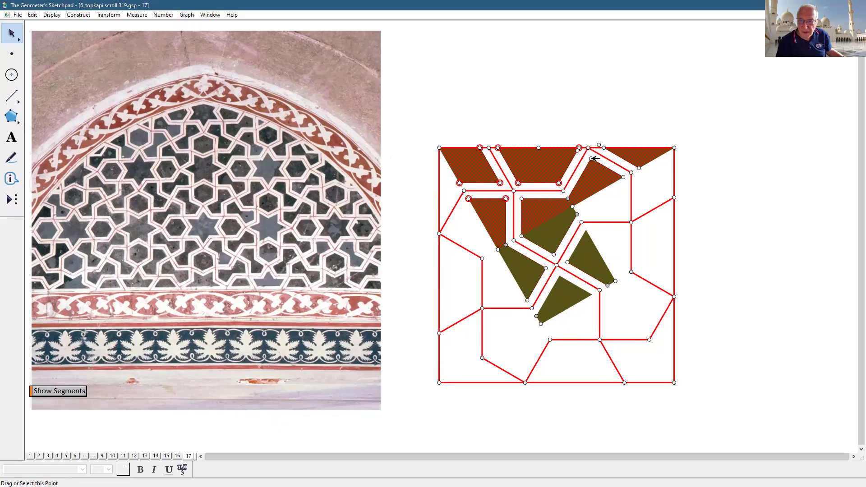
# Step: Add the upper corners of the central shape's top part, the outer corners of its neighbour, and the top-right shape's gap-side corners to the selection
pyautogui.click(521, 235)
pyautogui.click(522, 234)
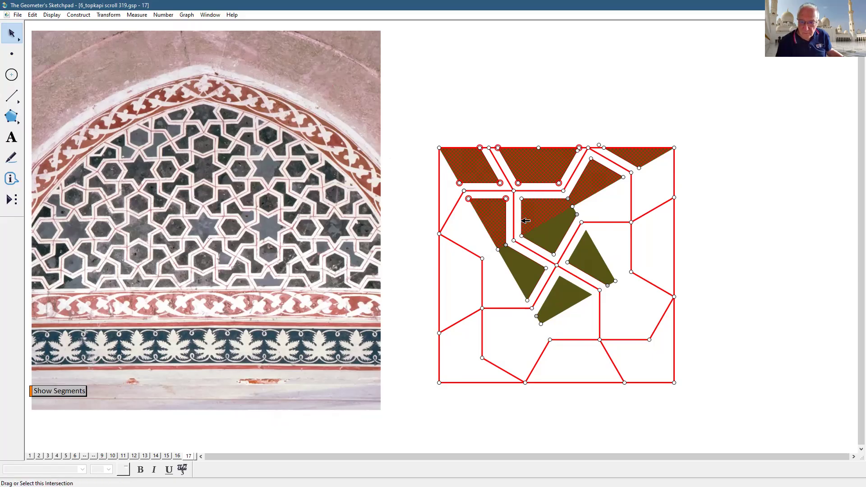
pyautogui.click(522, 198)
pyautogui.click(568, 198)
pyautogui.click(591, 159)
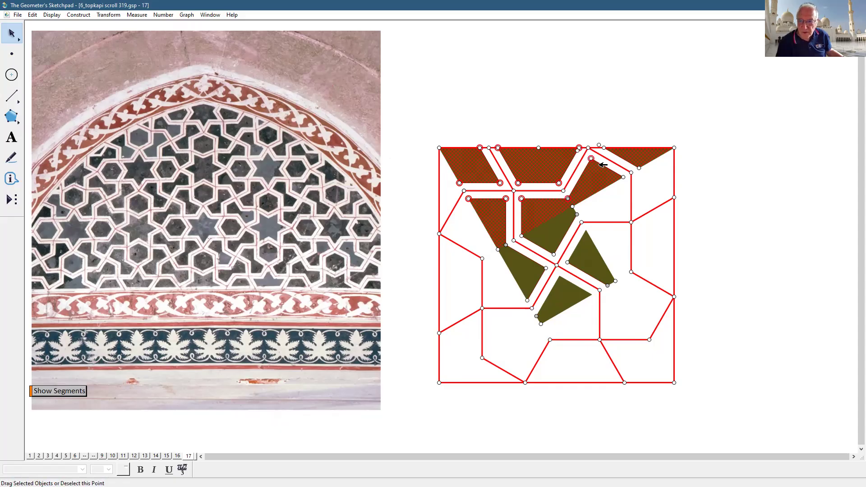
pyautogui.click(624, 177)
pyautogui.click(639, 168)
pyautogui.click(603, 147)
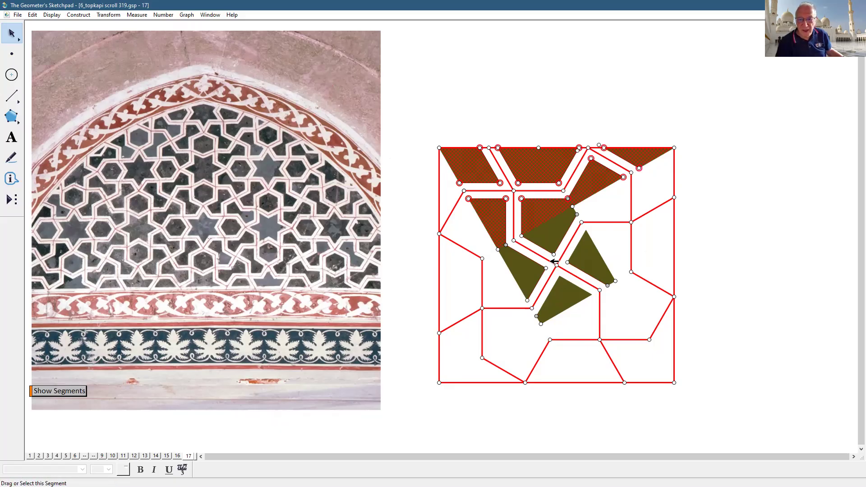
# Step: Mark the square's midpoint O as the centre and rotate the selected polygons and points 90 degrees about it
pyautogui.click(558, 265)
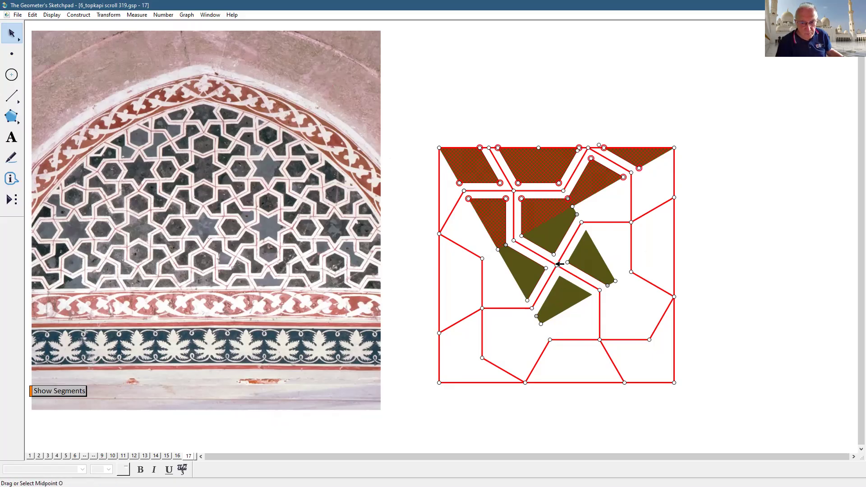
pyautogui.click(118, 18)
pyautogui.click(126, 98)
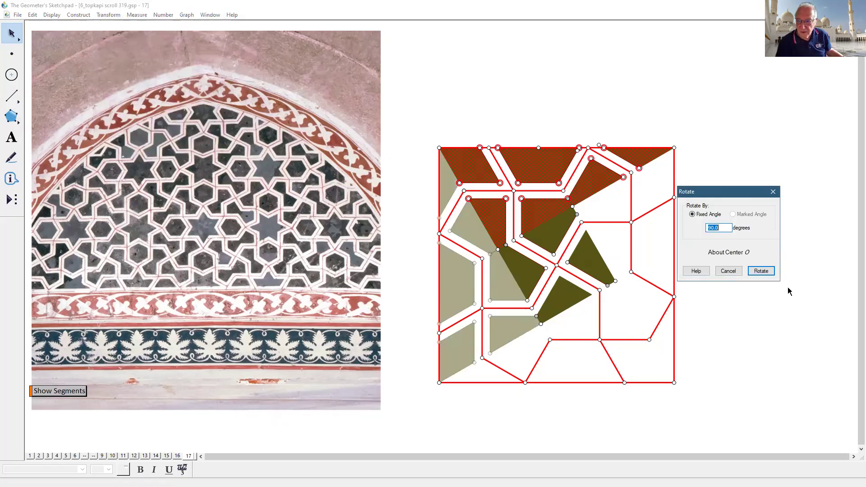
pyautogui.click(761, 271)
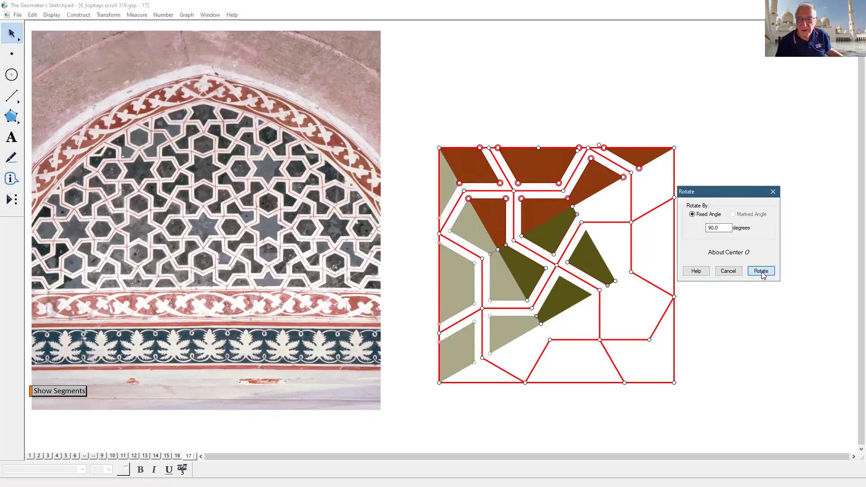
# Step: Repeat the 90-degree rotation about O twice, each time on the newest copies, to fill the rest of the square
pyautogui.click(120, 18)
pyautogui.click(141, 100)
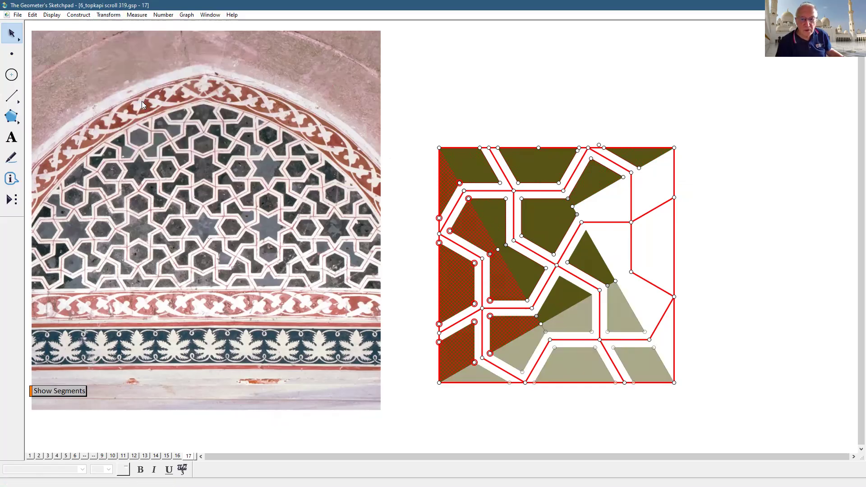
pyautogui.click(761, 271)
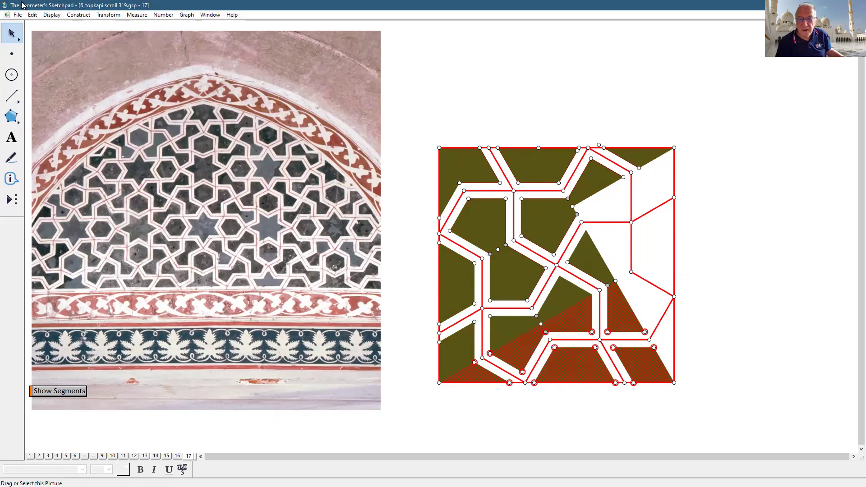
pyautogui.click(120, 16)
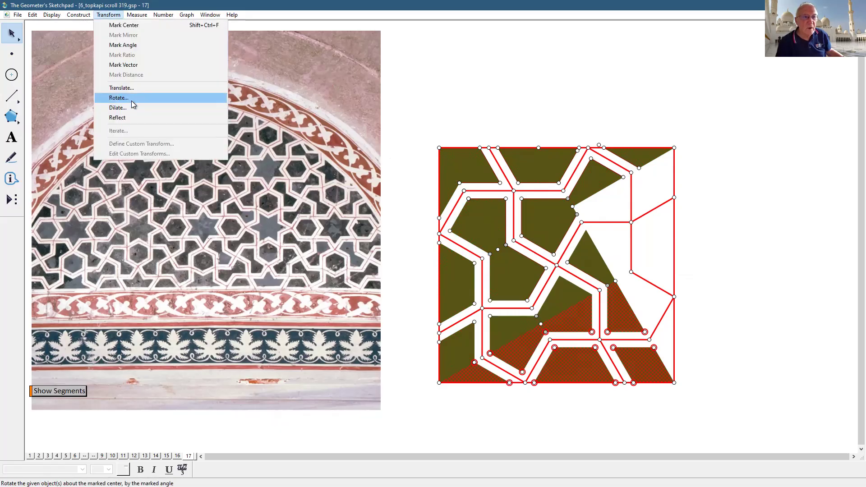
pyautogui.click(134, 103)
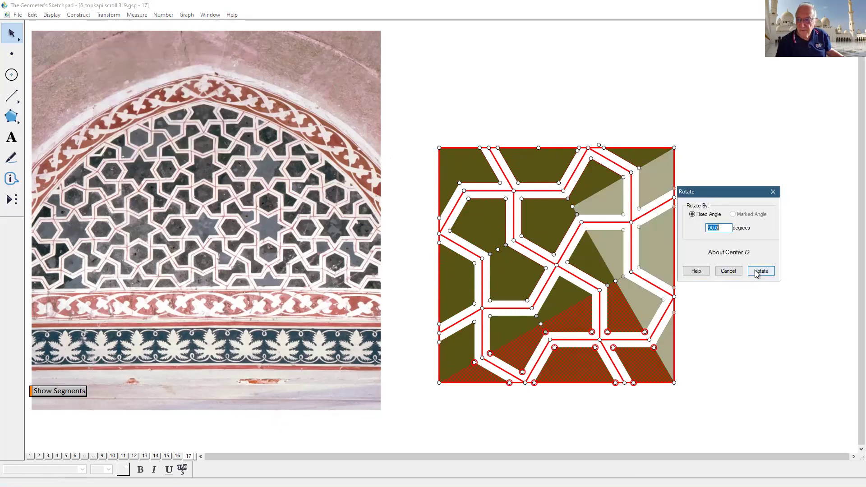
pyautogui.click(761, 272)
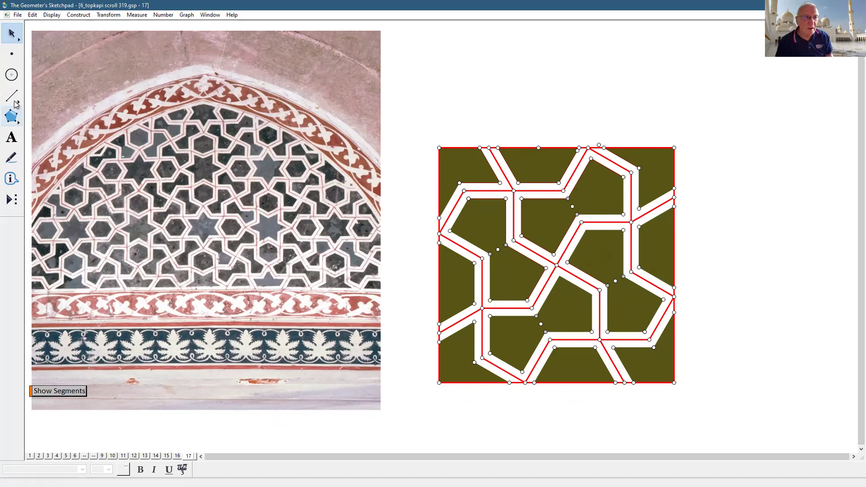
# Step: Add a duplicate of page 17 to the document as a new page
pyautogui.click(19, 16)
pyautogui.click(44, 104)
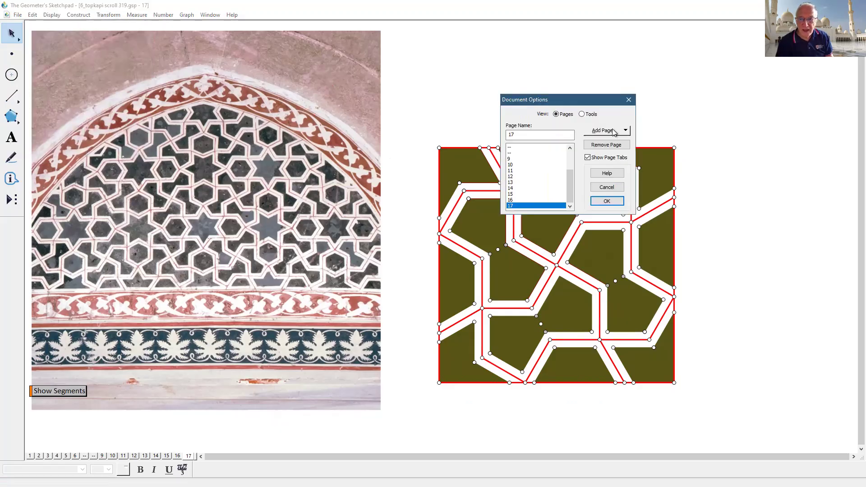
pyautogui.click(613, 131)
pyautogui.moveTo(618, 157)
pyautogui.click(681, 319)
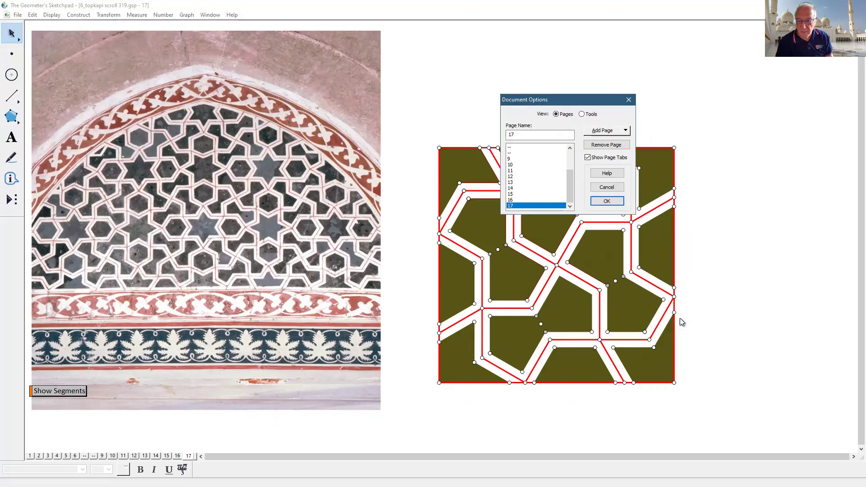
pyautogui.click(616, 202)
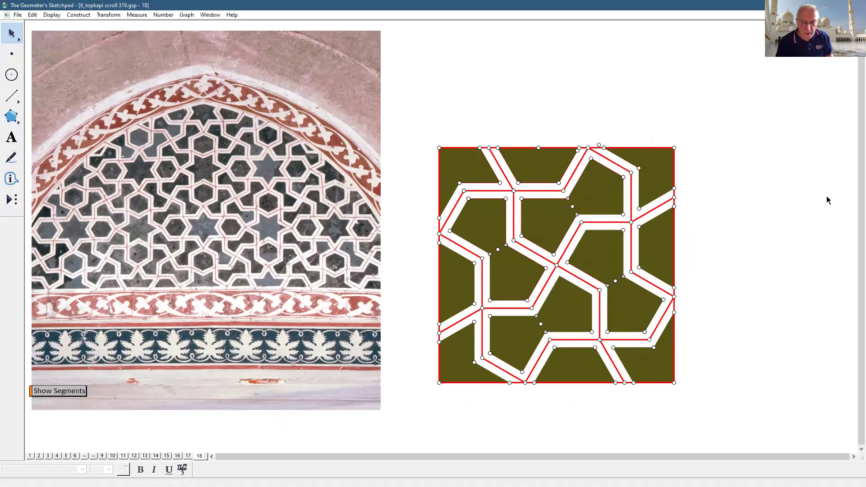
# Step: Select all points on the new page and hide them
pyautogui.click(7, 57)
pyautogui.click(31, 15)
pyautogui.click(55, 102)
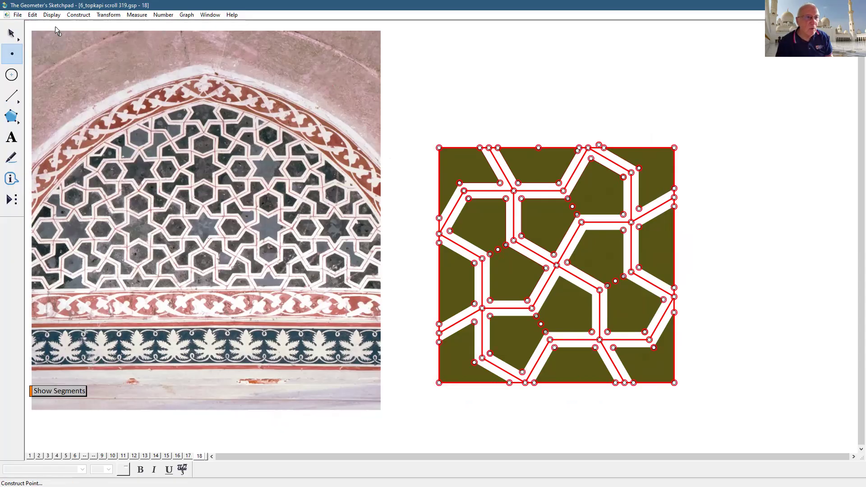
pyautogui.click(54, 16)
pyautogui.click(59, 67)
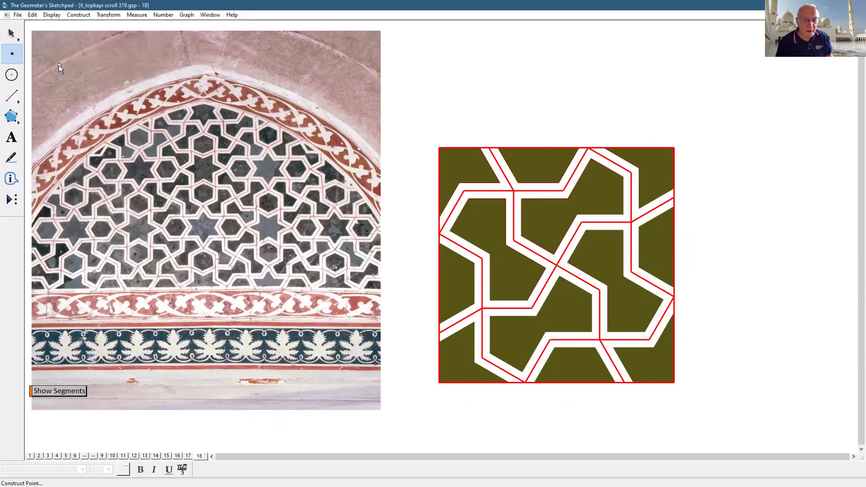
# Step: Construct the square's upper-left corner point and dilate the pattern toward it to roughly three fifths of its size
pyautogui.click(10, 34)
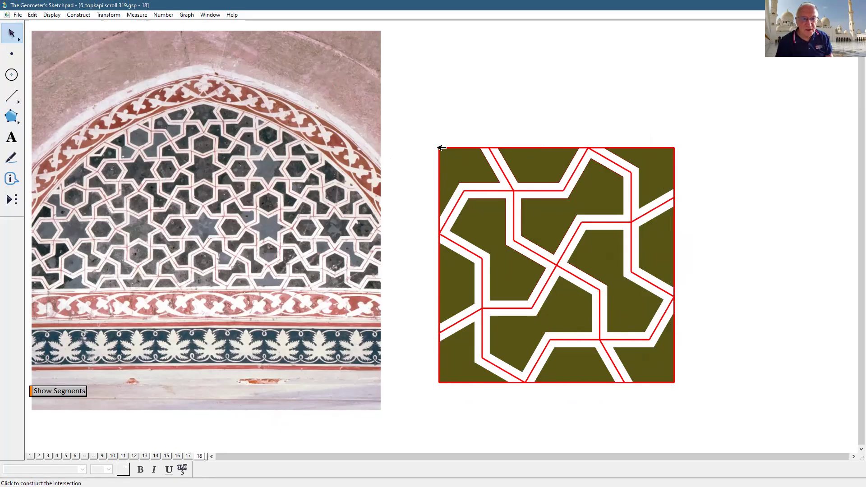
pyautogui.click(440, 148)
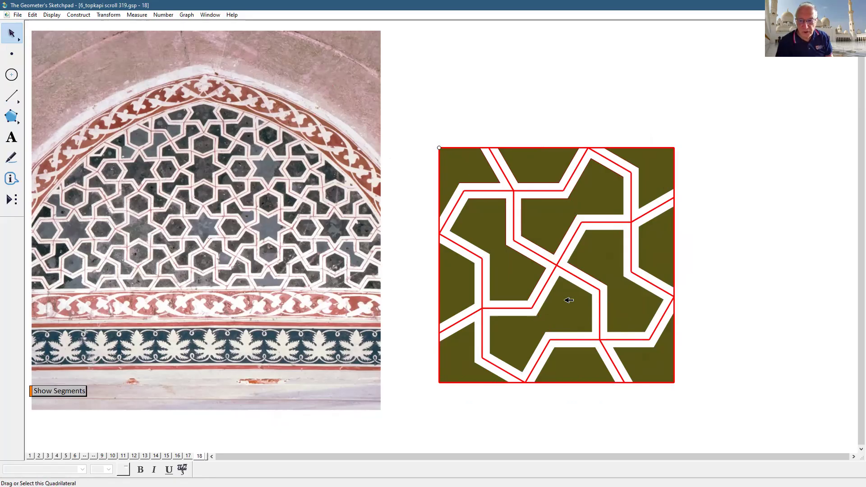
pyautogui.moveTo(14, 33); pyautogui.dragTo(76, 28)
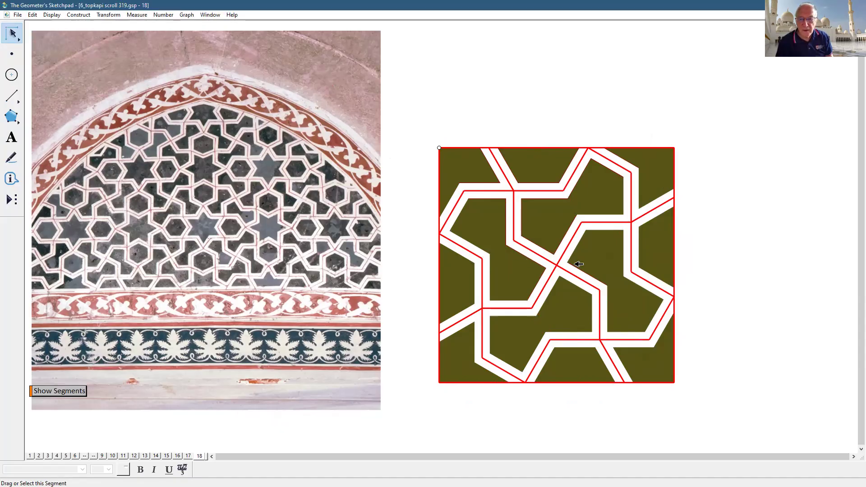
pyautogui.moveTo(578, 264); pyautogui.dragTo(582, 198)
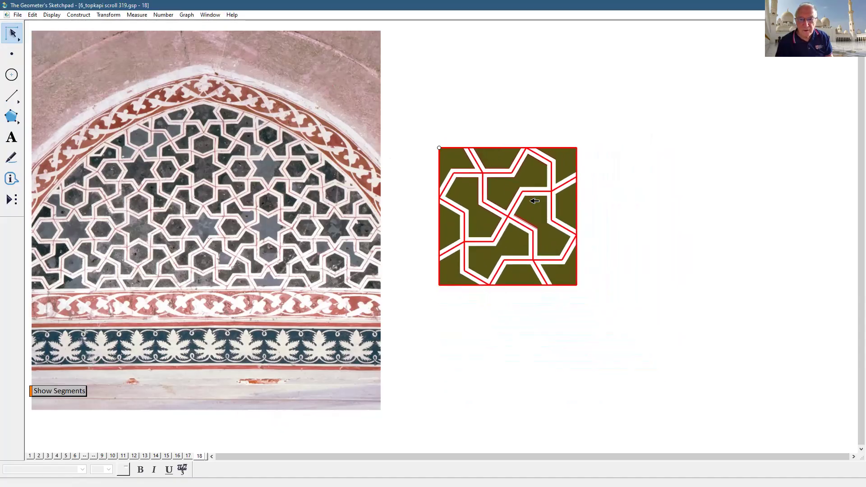
# Step: Mark the square's right side as the mirror line and hide that side
pyautogui.doubleClick(578, 213)
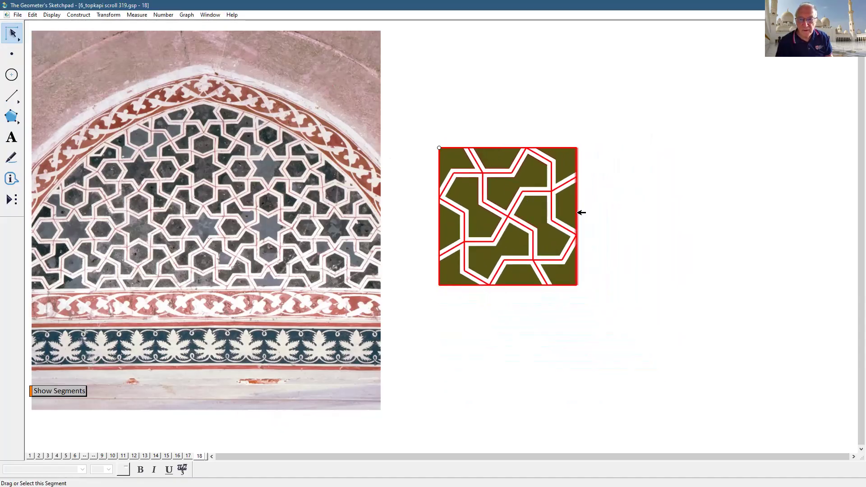
pyautogui.click(577, 213)
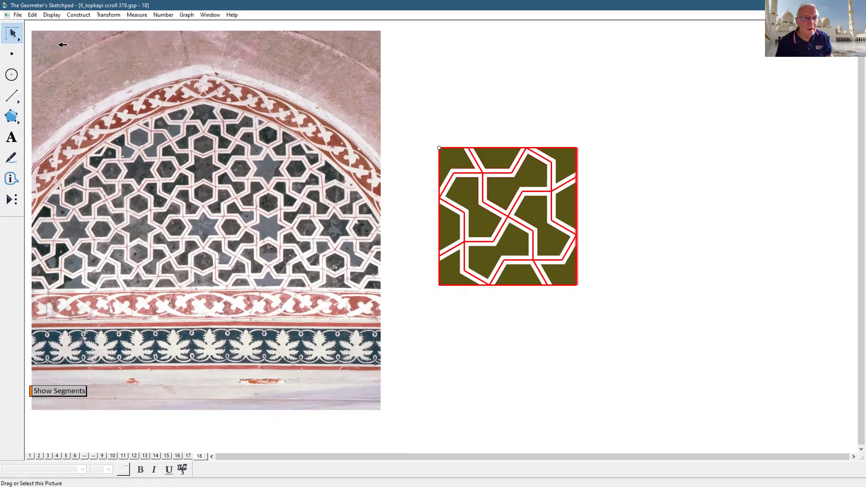
pyautogui.click(51, 16)
pyautogui.click(67, 70)
# Step: Select the whole square pattern, reflect it across the hidden right side, and clear the selection
pyautogui.moveTo(400, 108)
pyautogui.mouseDown()
pyautogui.moveTo(397, 195)
pyautogui.moveTo(535, 299)
pyautogui.moveTo(572, 291)
pyautogui.mouseUp()
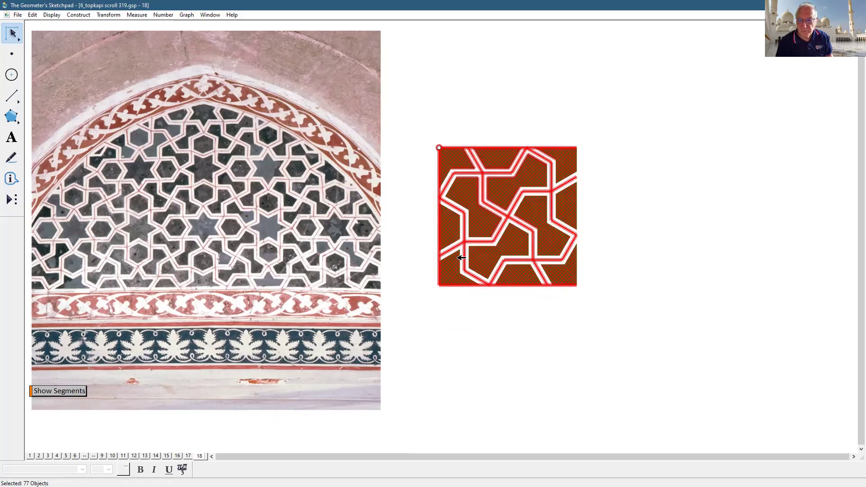
pyautogui.click(103, 16)
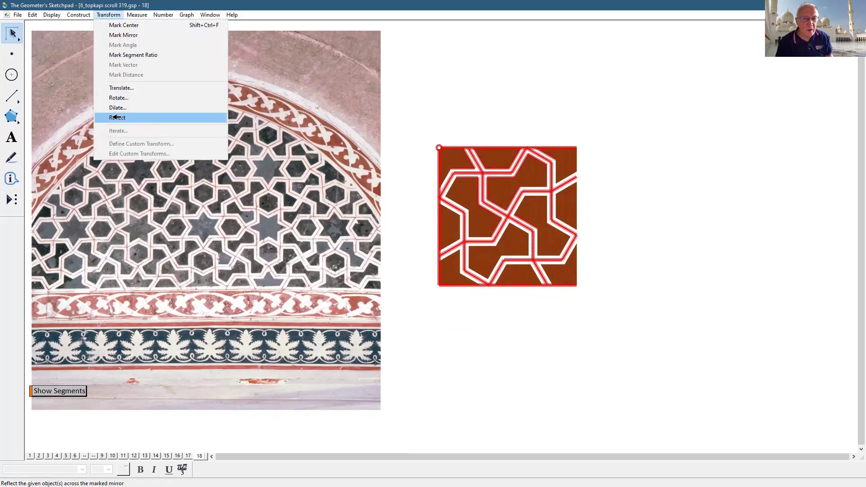
pyautogui.click(113, 117)
pyautogui.click(721, 302)
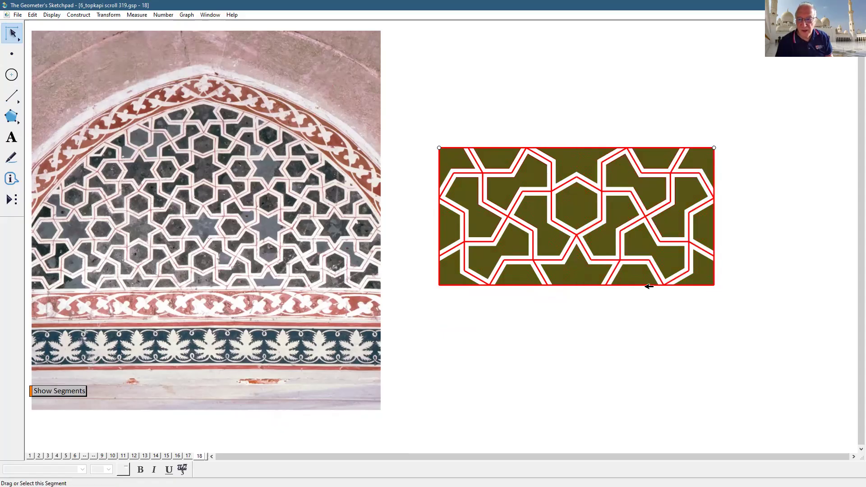
# Step: Mark the rectangle's lower side as the mirror line and hide both segments of that side
pyautogui.click(540, 285)
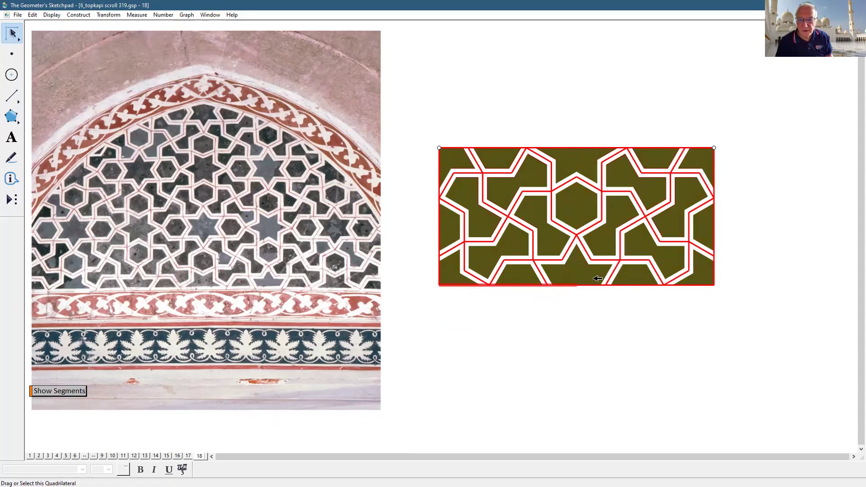
pyautogui.click(632, 285)
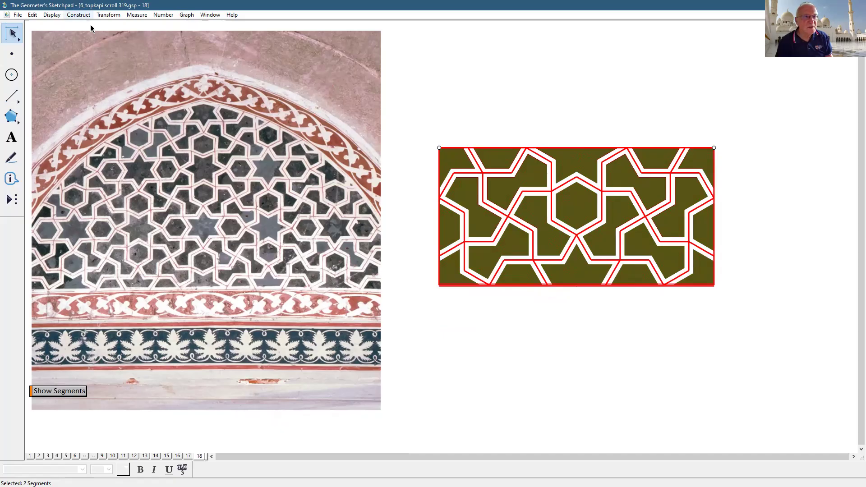
pyautogui.click(56, 15)
pyautogui.click(72, 67)
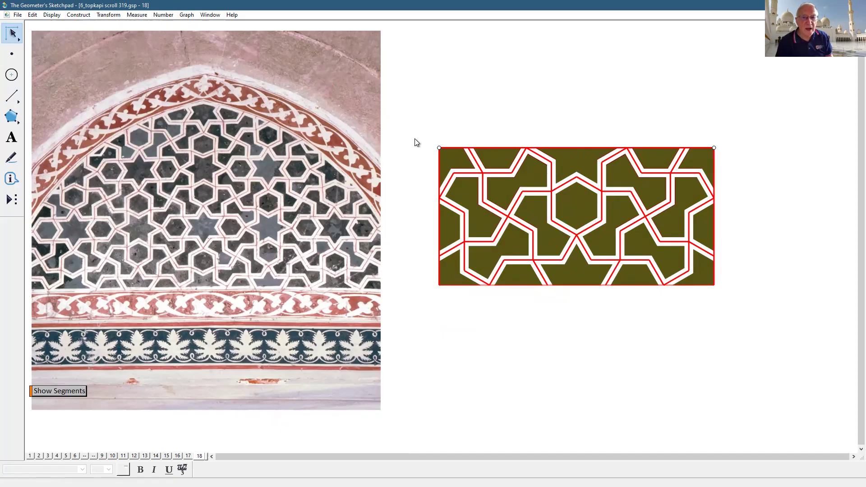
# Step: Select the whole two-square pattern, reflect it across the hidden lower side, and clear the selection
pyautogui.moveTo(416, 125); pyautogui.dragTo(722, 295)
pyautogui.click(103, 15)
pyautogui.click(118, 118)
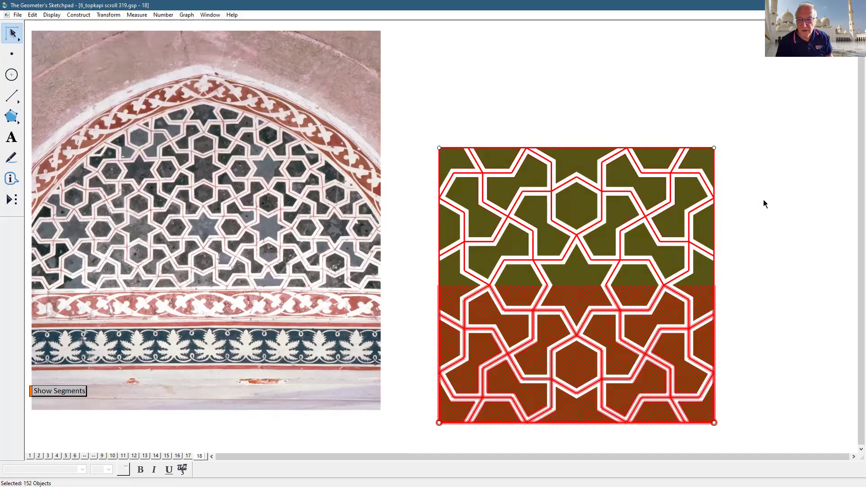
pyautogui.click(766, 204)
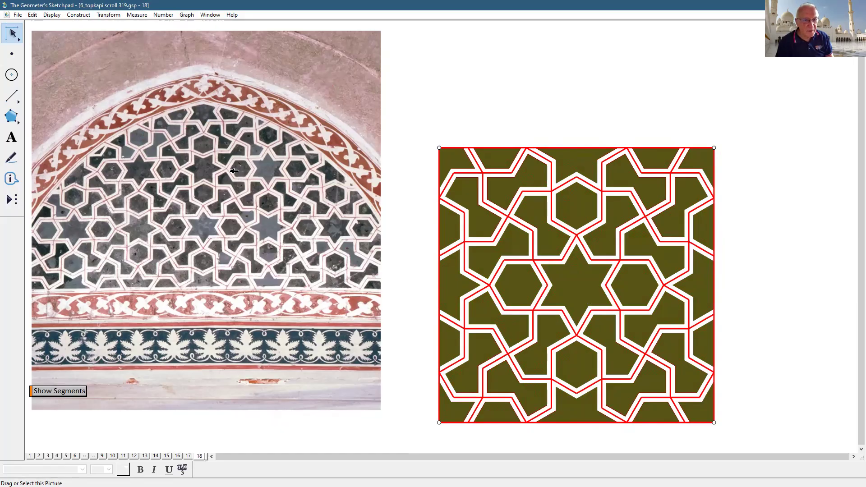
# Step: Outline the repeat unit on the photo with three thick yellow segments, joining two star centres and running down to the panel's lower edge
pyautogui.click(11, 96)
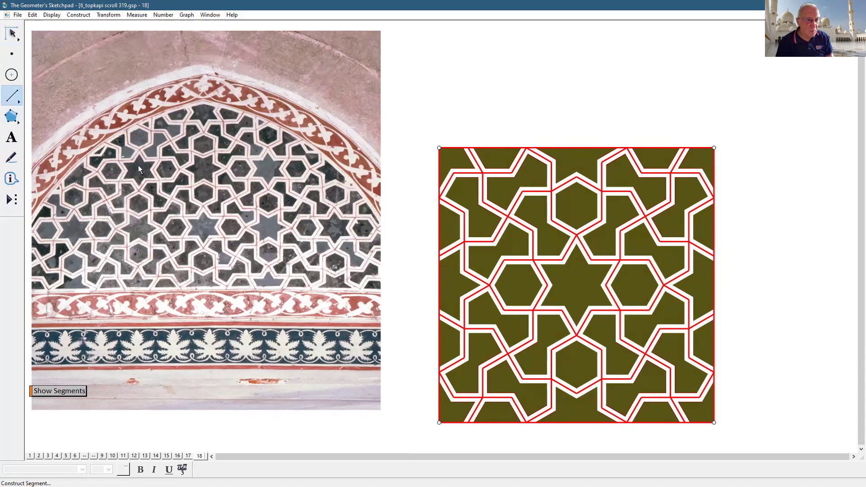
pyautogui.moveTo(138, 170); pyautogui.dragTo(138, 287)
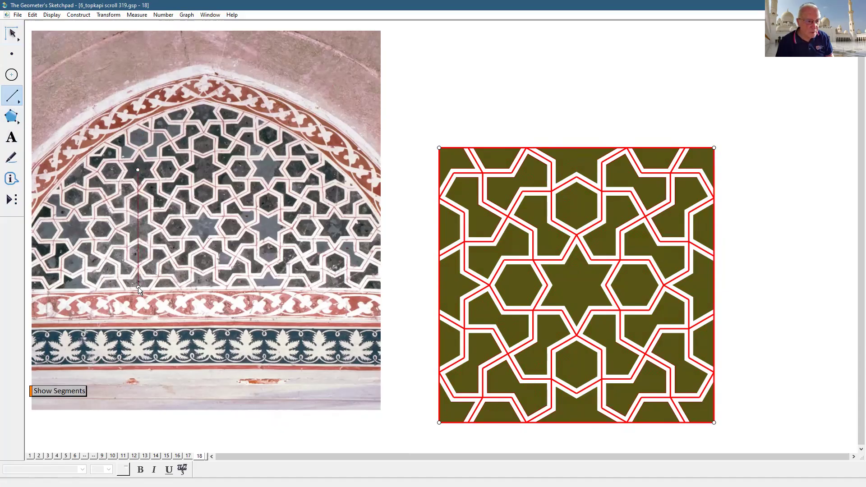
pyautogui.click(60, 15)
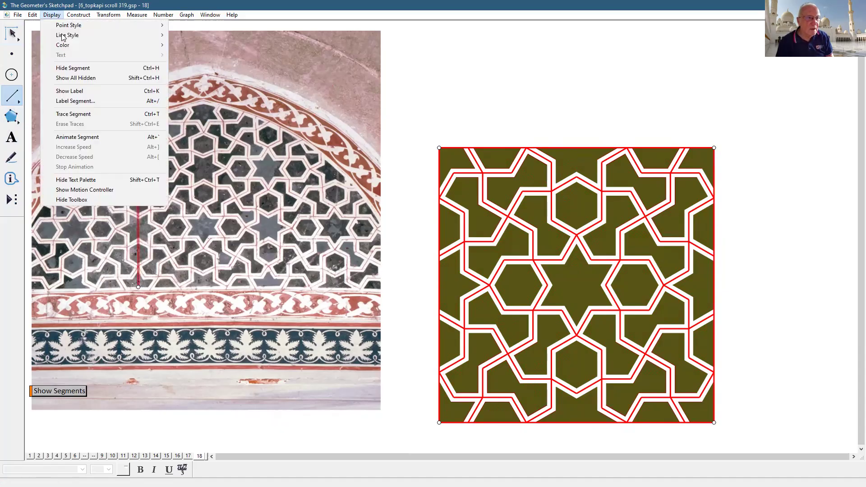
pyautogui.moveTo(72, 36)
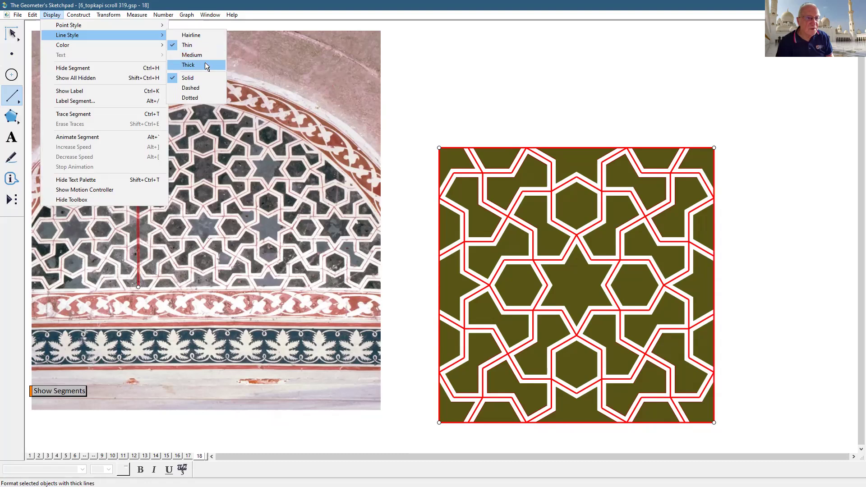
pyautogui.press('Return')
pyautogui.click(52, 15)
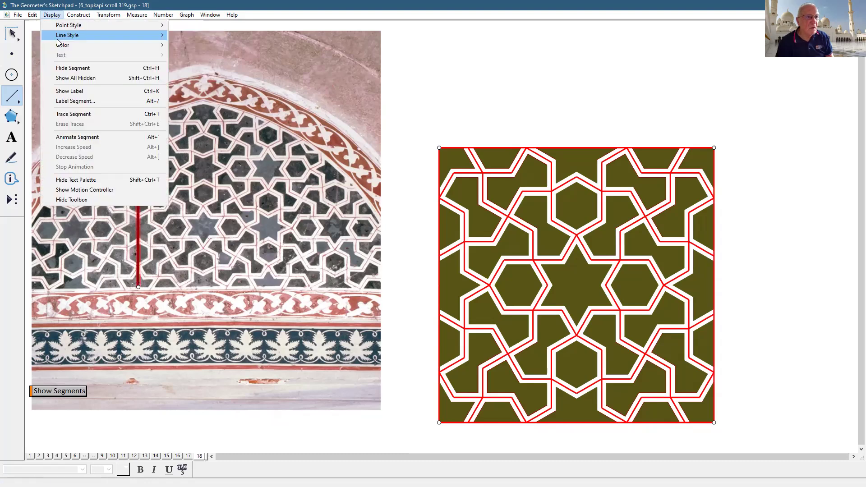
pyautogui.moveTo(138, 46)
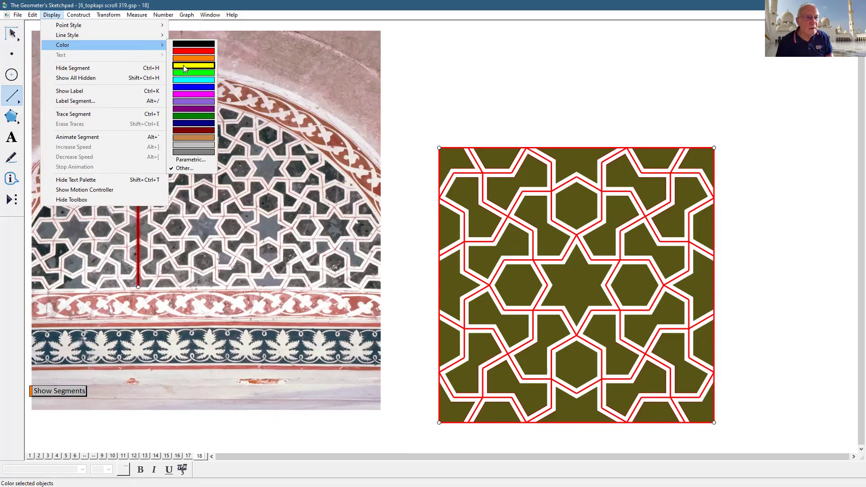
pyautogui.click(185, 68)
pyautogui.moveTo(138, 170)
pyautogui.mouseDown()
pyautogui.moveTo(215, 161)
pyautogui.moveTo(269, 171)
pyautogui.moveTo(270, 290)
pyautogui.mouseUp()
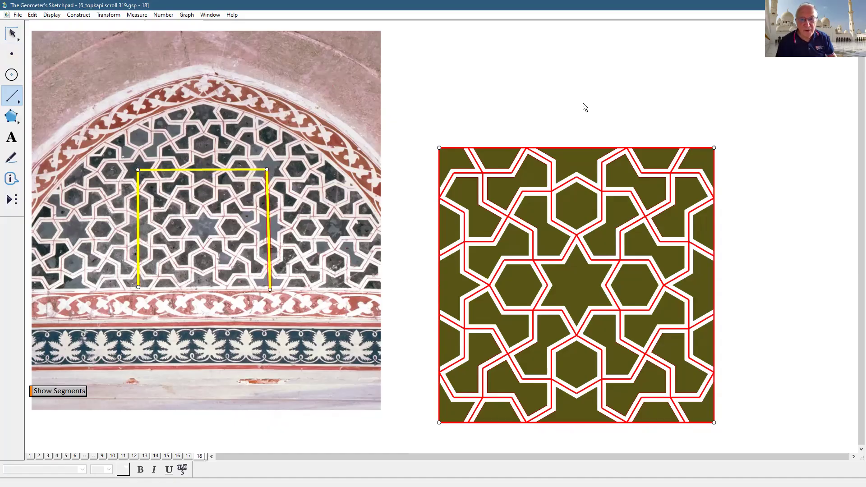
pyautogui.press('Escape')
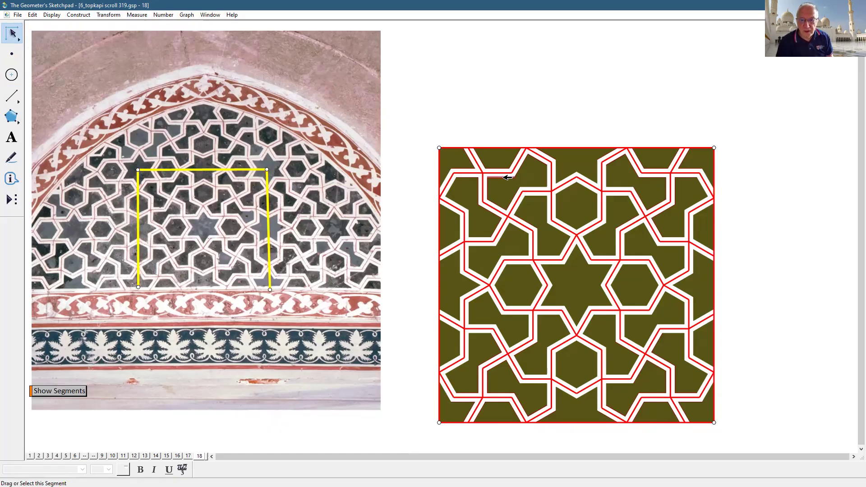
# Step: Recolour all polygons of the square pattern pale yellow with red 222, green 219 and blue 112, and clear the selection
pyautogui.click(487, 185)
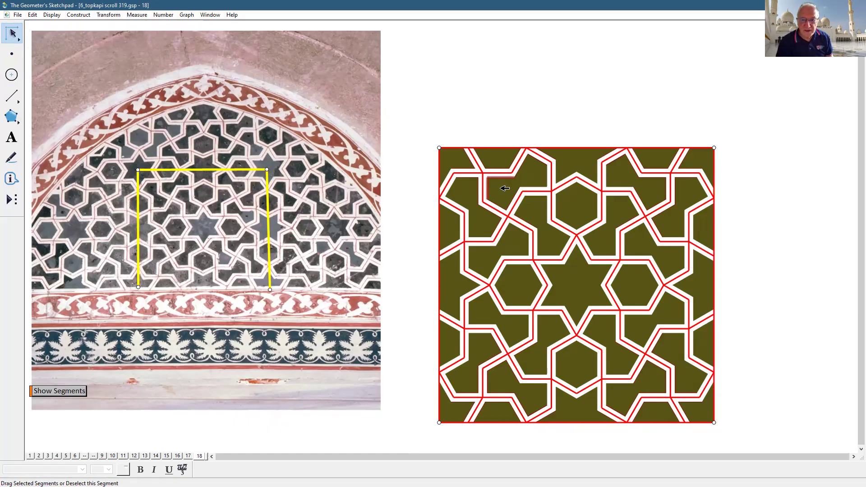
pyautogui.click(626, 115)
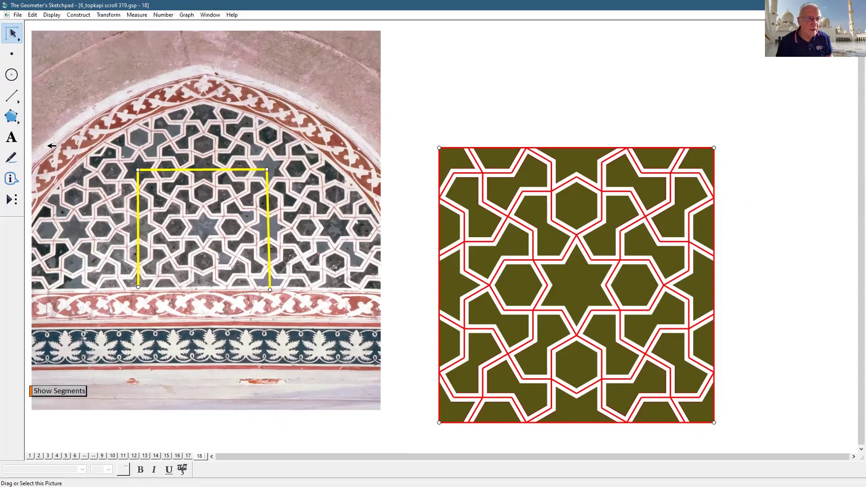
pyautogui.click(8, 118)
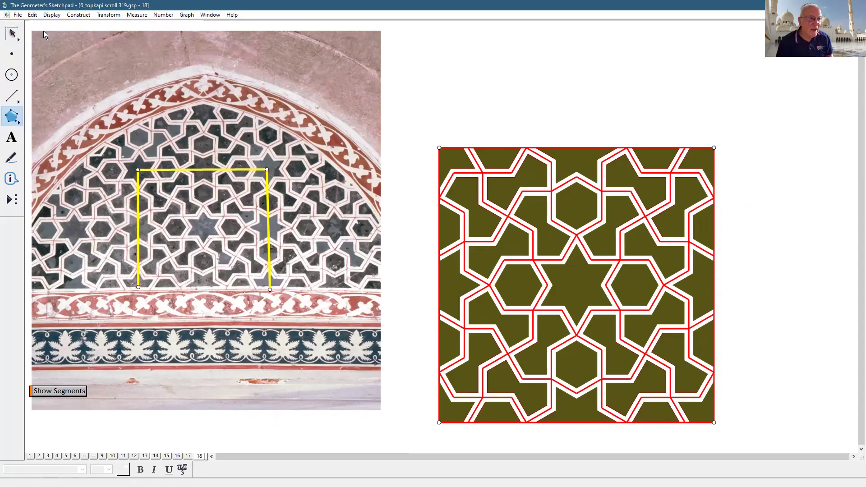
pyautogui.click(33, 14)
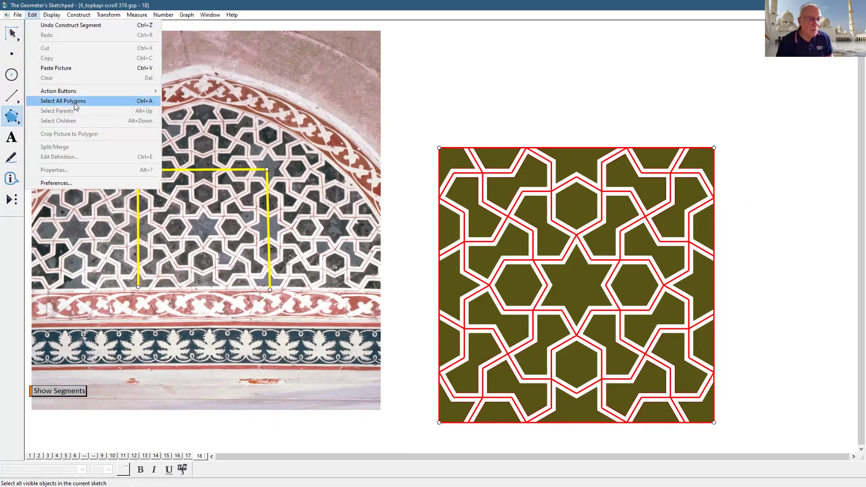
pyautogui.click(74, 103)
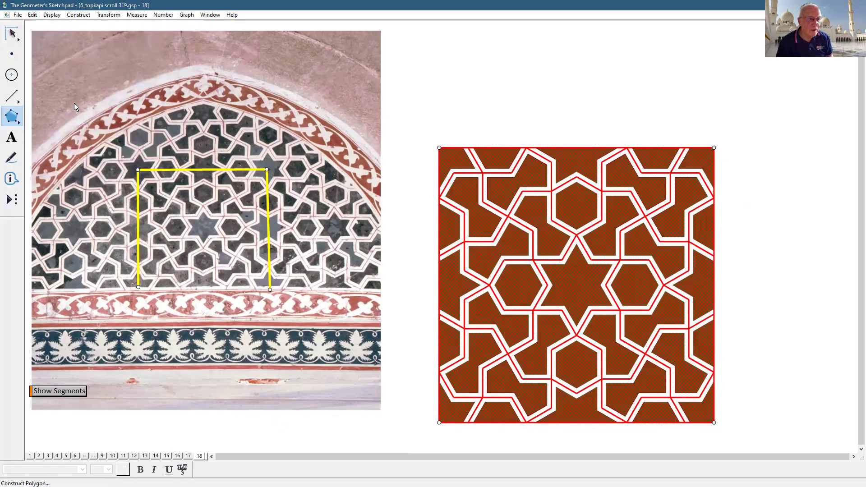
pyautogui.click(53, 17)
pyautogui.moveTo(58, 46)
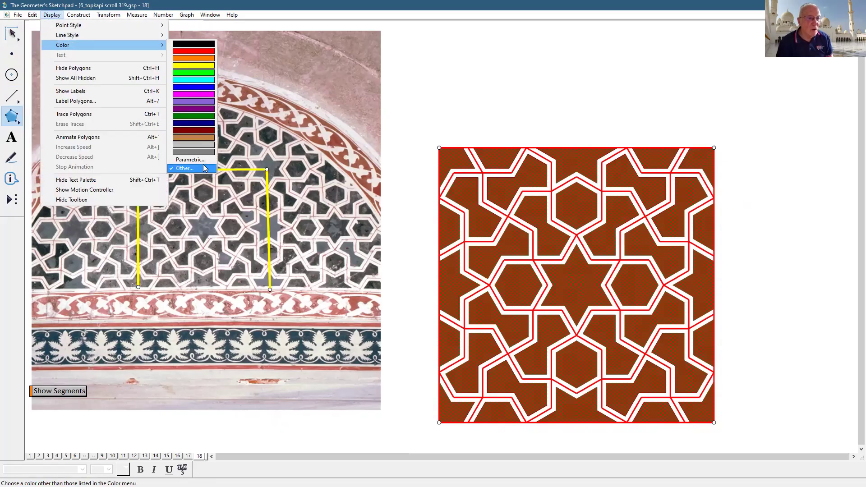
pyautogui.click(203, 169)
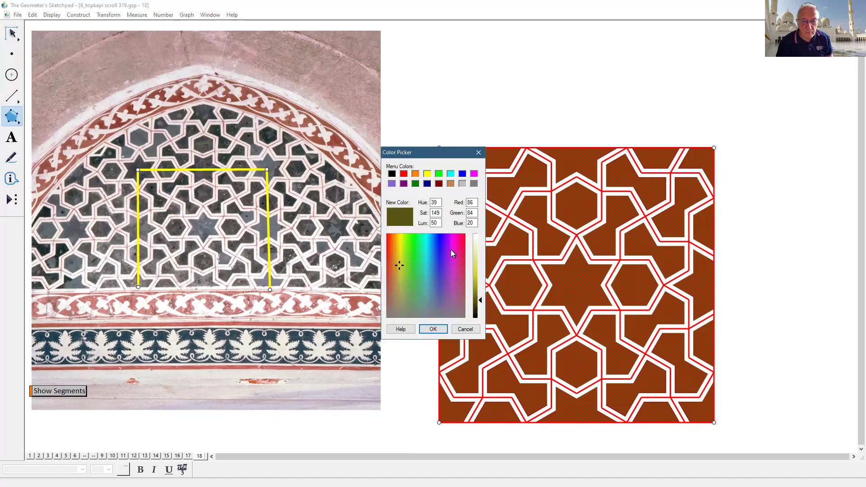
pyautogui.click(479, 266)
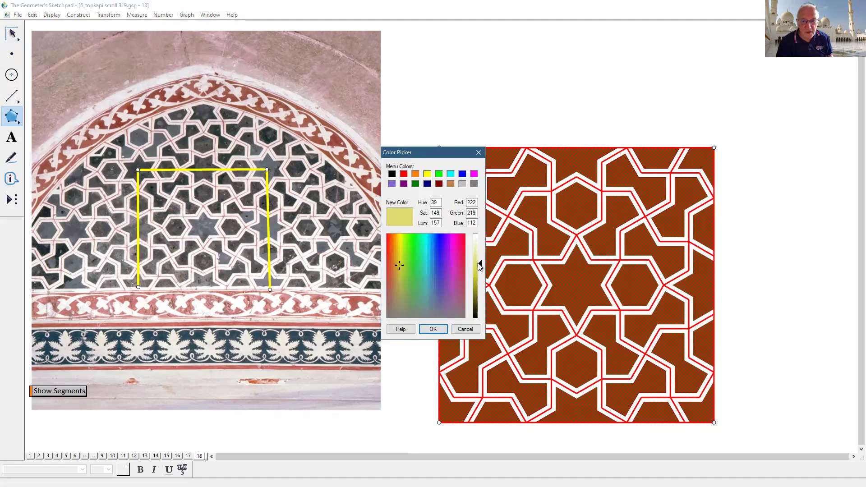
pyautogui.click(434, 328)
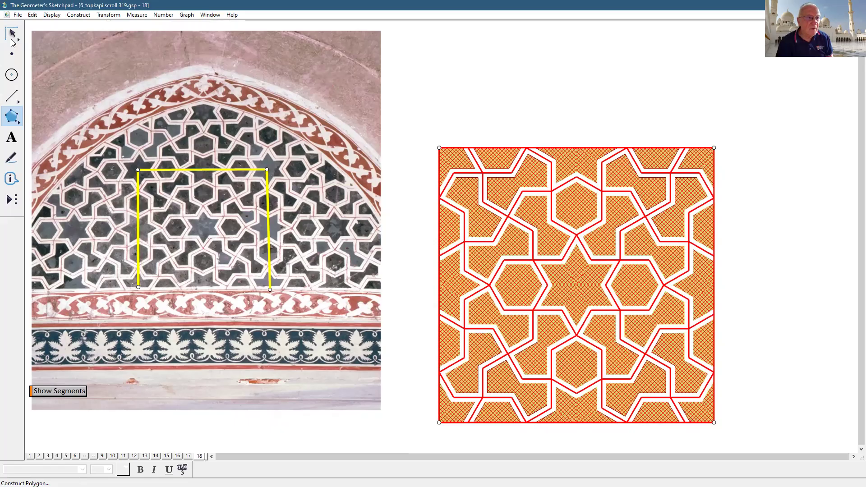
pyautogui.click(488, 93)
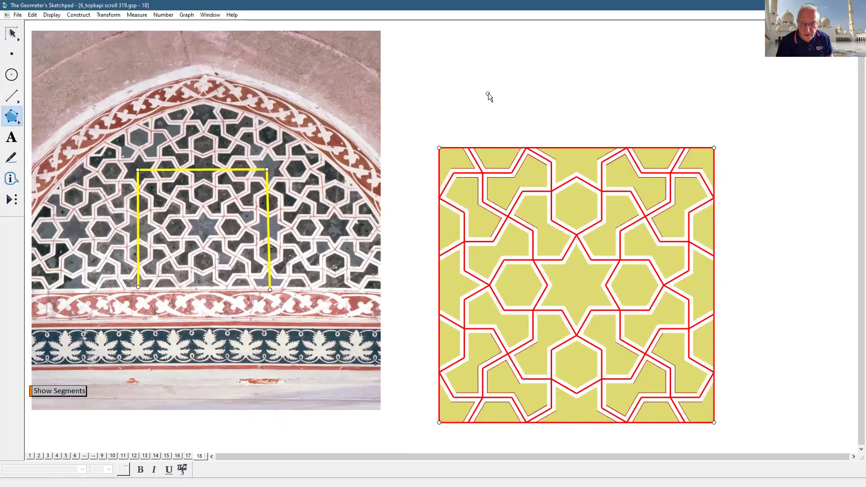
pyautogui.press('Escape')
pyautogui.press('Escape')
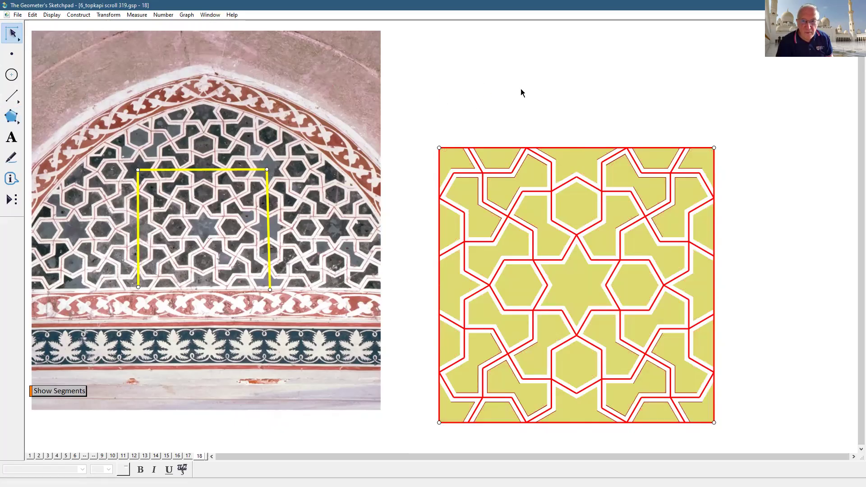
# Step: Go to page 17 and draw segments along the two slanted edges of the square's upper-left corner polygon
pyautogui.click(485, 167)
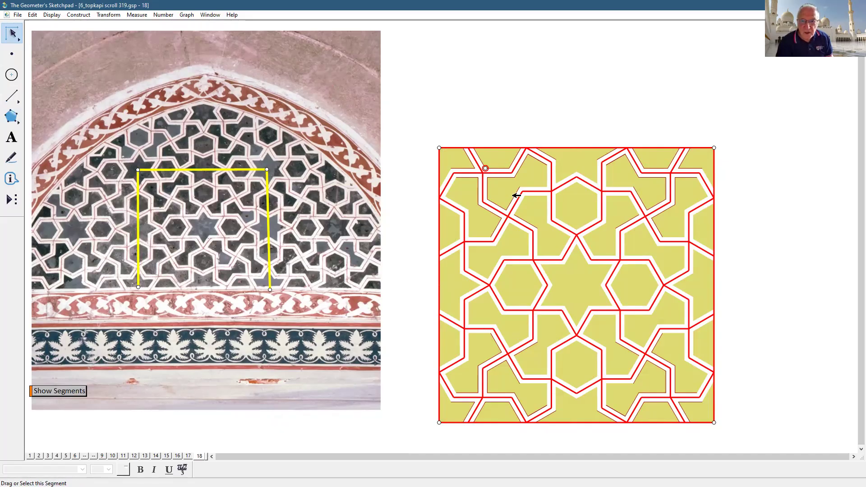
pyautogui.click(543, 93)
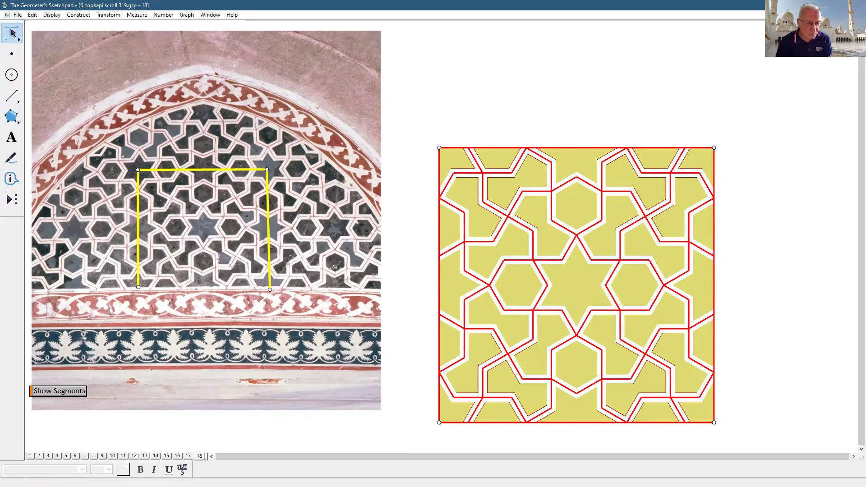
pyautogui.click(189, 456)
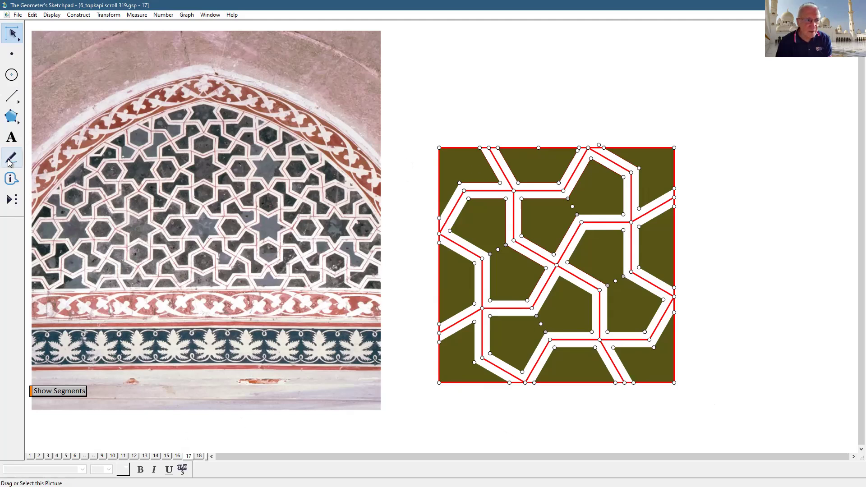
pyautogui.moveTo(460, 183); pyautogui.dragTo(439, 218)
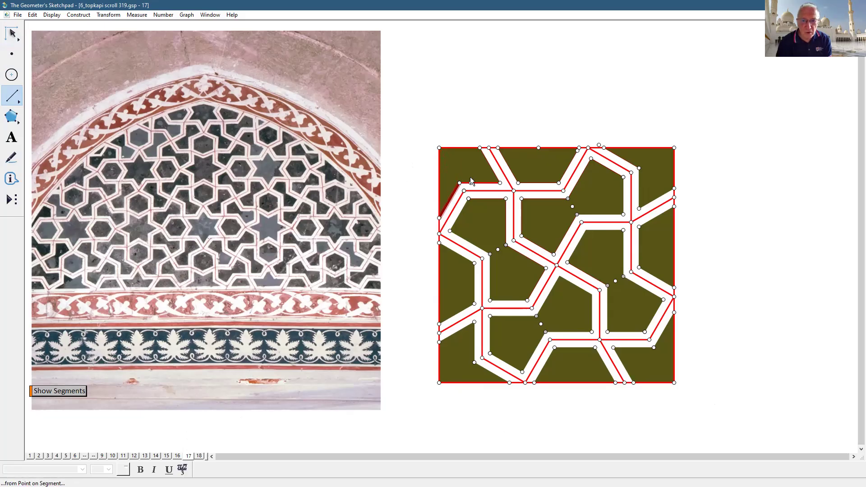
pyautogui.moveTo(460, 183); pyautogui.dragTo(479, 148)
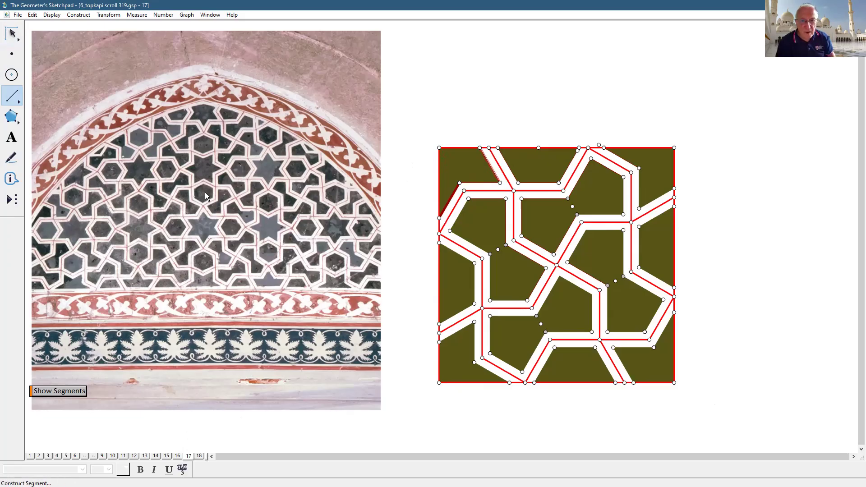
pyautogui.press('Escape')
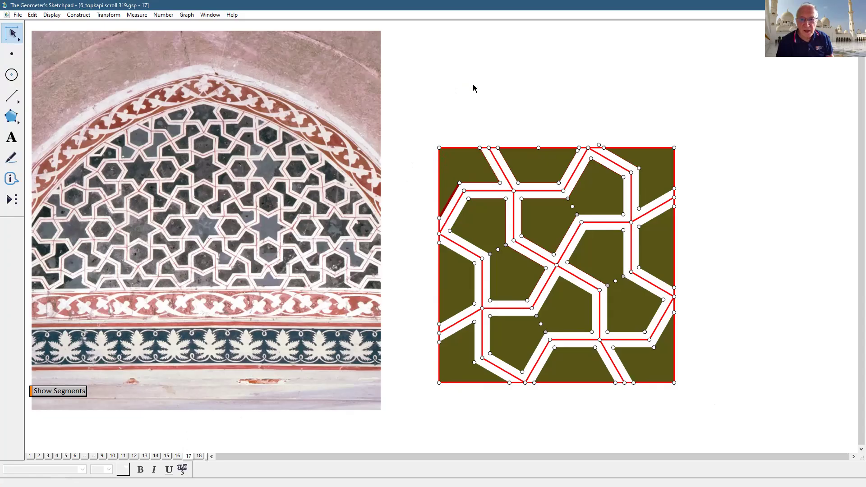
# Step: Set the three inner edge segments of the upper-left corner polygon to the thin line style and clear the selection
pyautogui.click(480, 182)
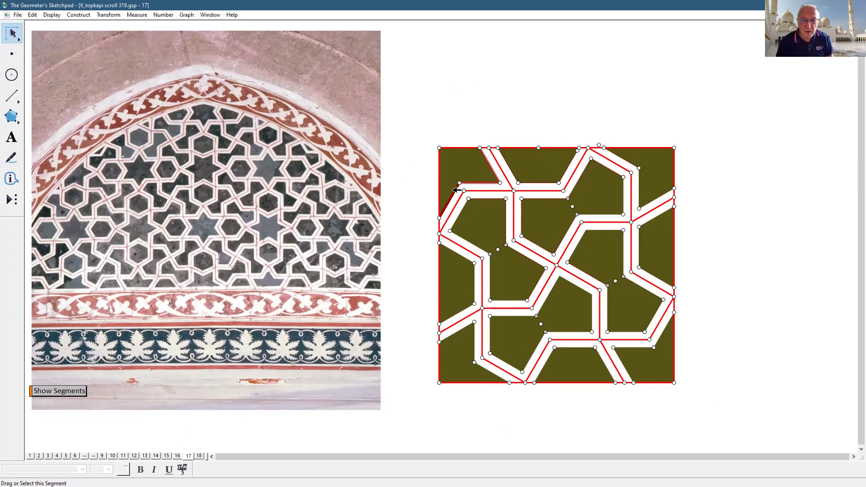
pyautogui.click(458, 188)
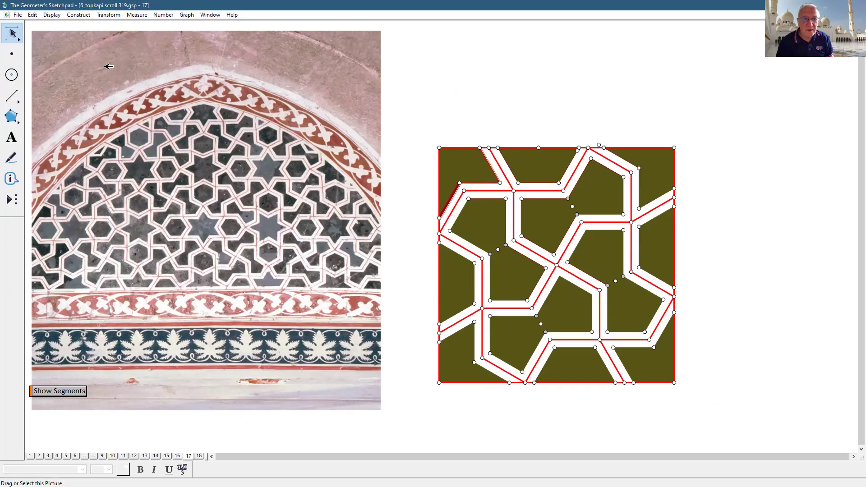
pyautogui.click(52, 15)
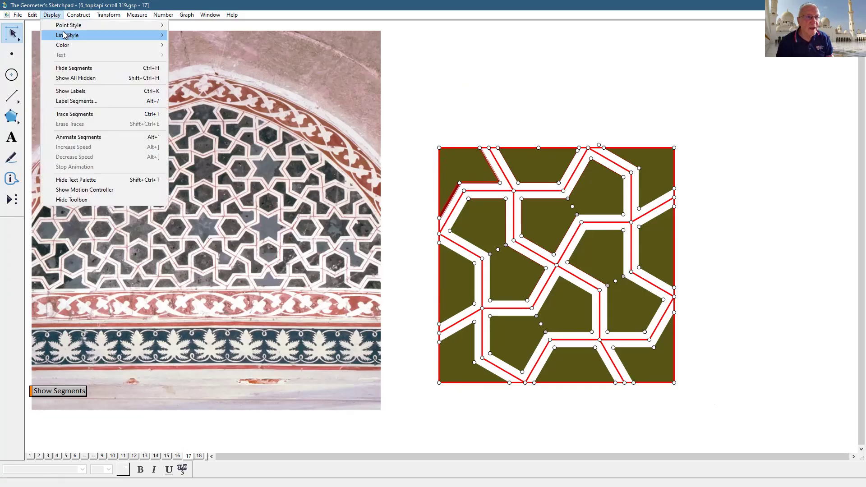
pyautogui.moveTo(154, 35)
pyautogui.click(176, 44)
pyautogui.click(785, 195)
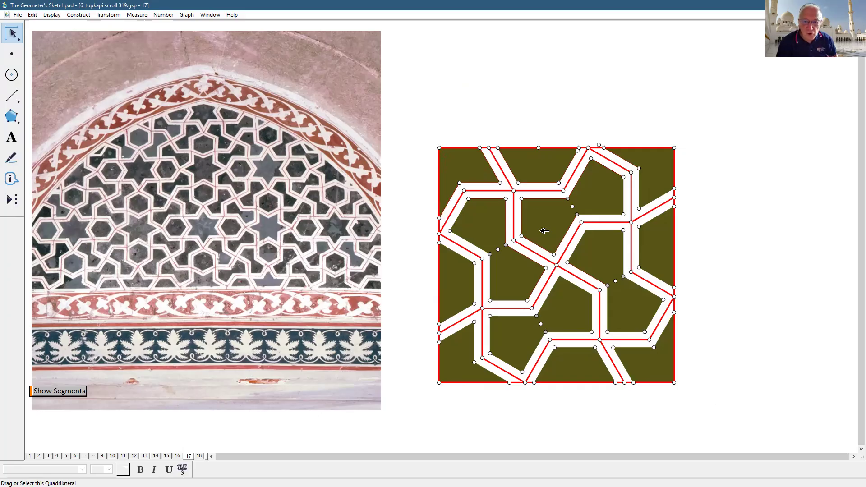
pyautogui.click(508, 175)
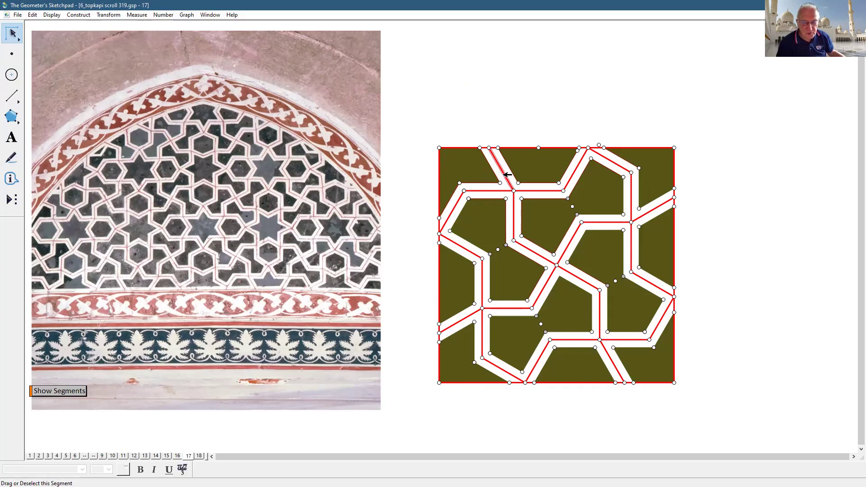
pyautogui.keyDown('shift'); pyautogui.click(487, 160); pyautogui.keyUp('shift')
pyautogui.click(795, 351)
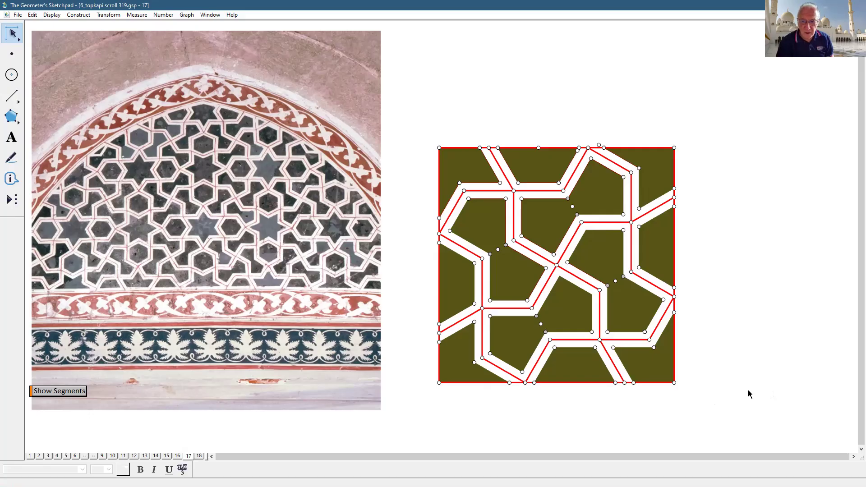
# Step: Return to page 18, recolour all polygons of the square pattern dark grey, and clear the selection
pyautogui.click(199, 456)
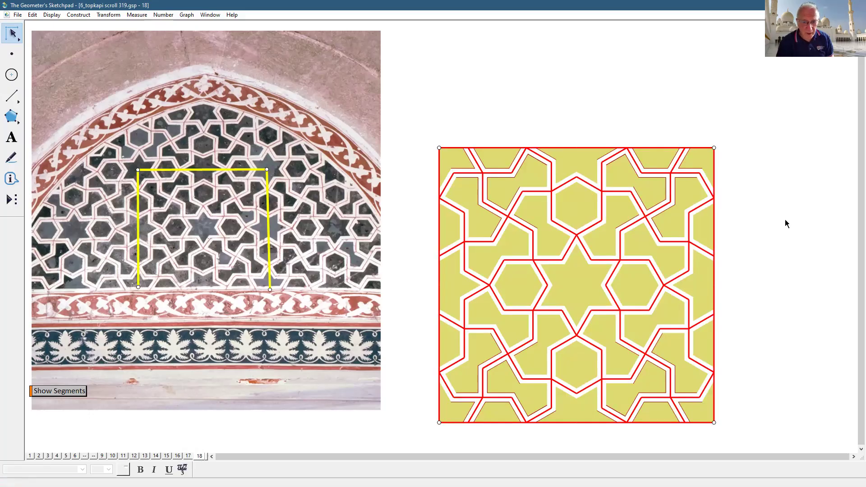
pyautogui.click(10, 120)
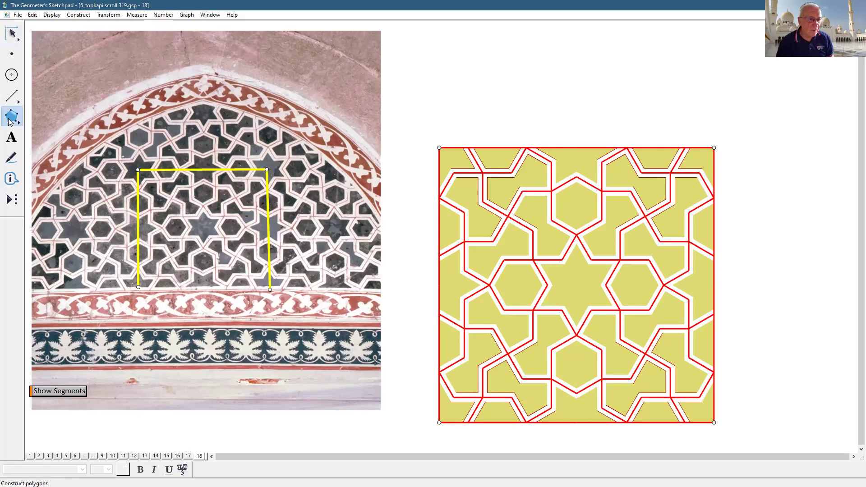
pyautogui.click(32, 15)
pyautogui.click(63, 100)
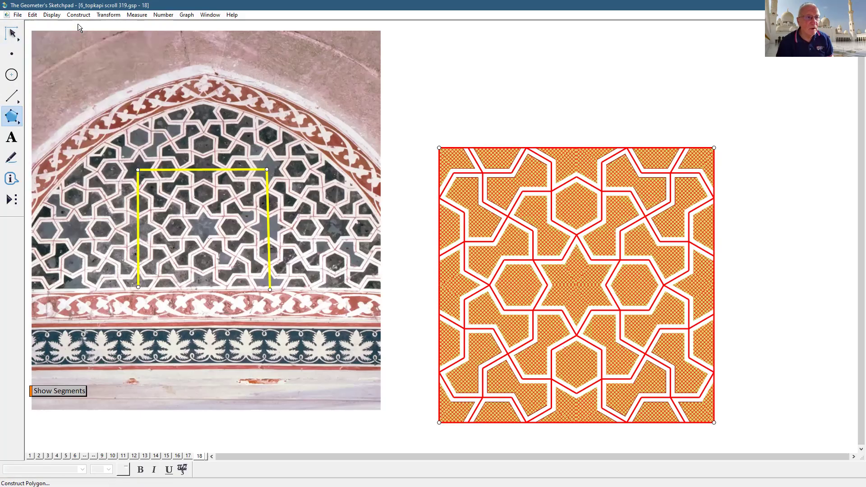
pyautogui.click(51, 15)
pyautogui.moveTo(64, 47)
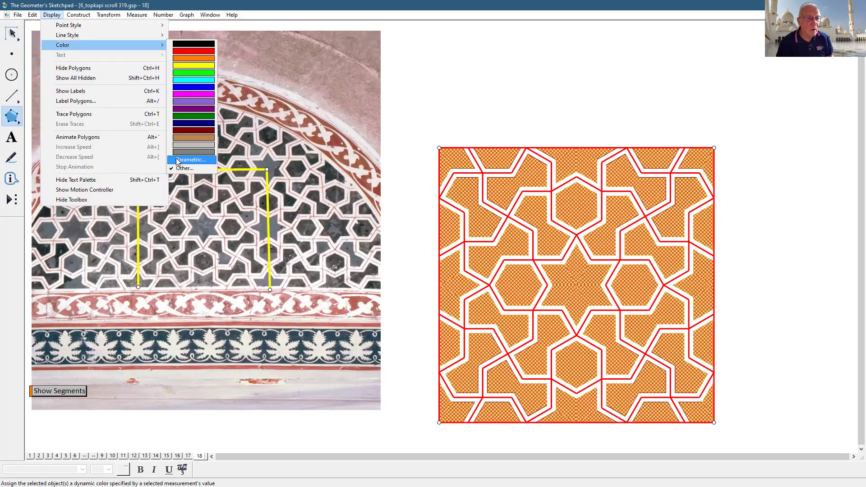
pyautogui.click(180, 151)
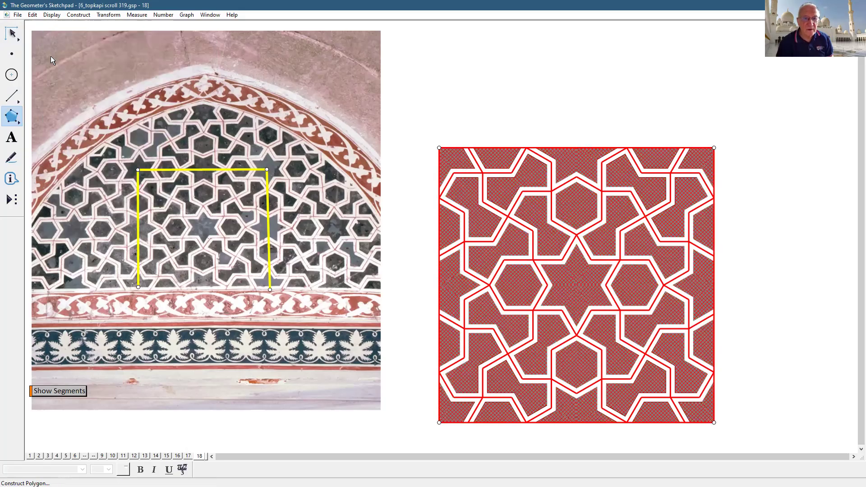
pyautogui.click(11, 33)
pyautogui.click(458, 48)
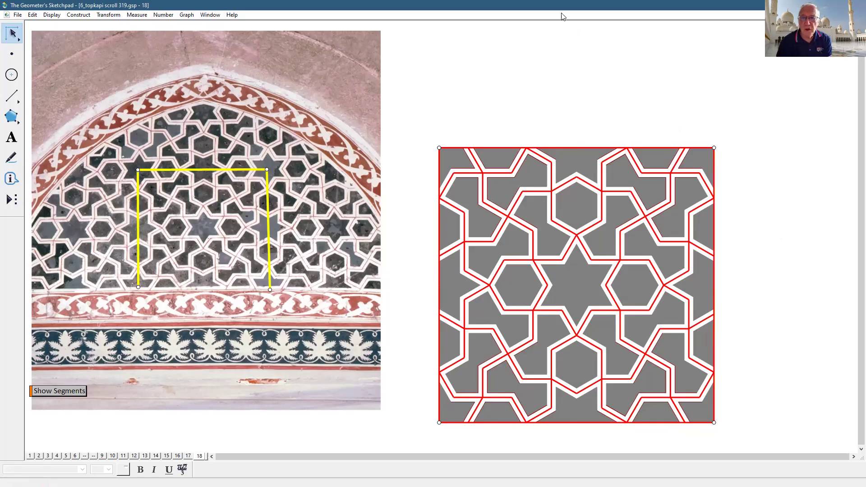
pyautogui.click(500, 25)
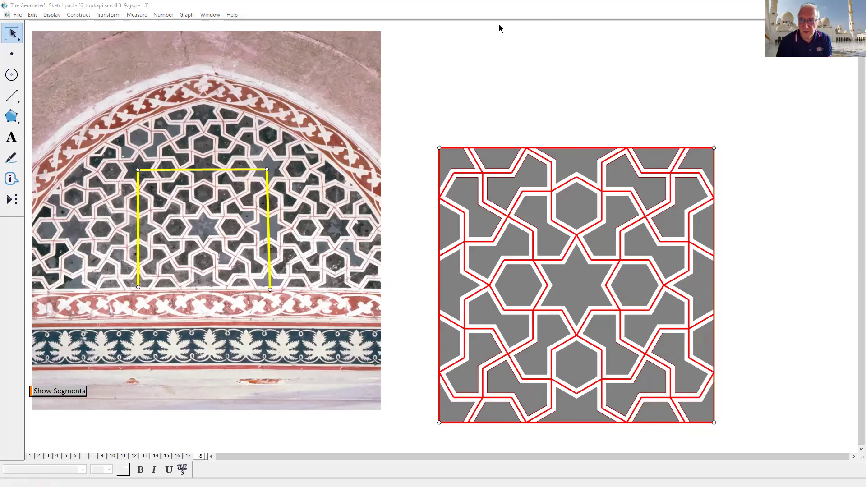